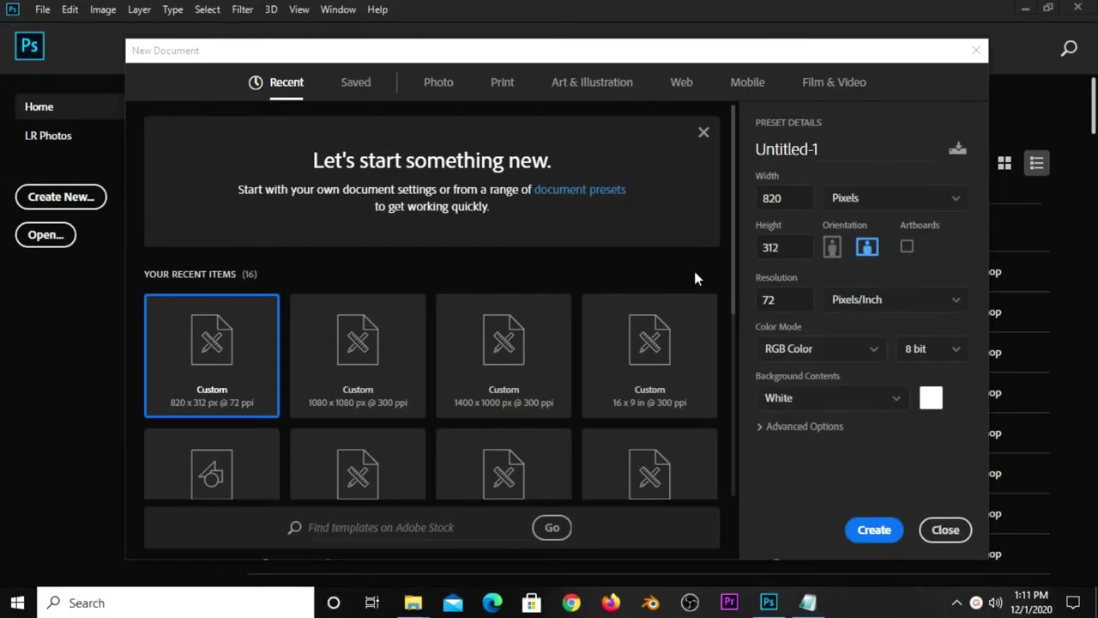
- Create a new 820 × 312 px document at 72 ppi
{"action": "left_click", "coordinate": [800, 198]}
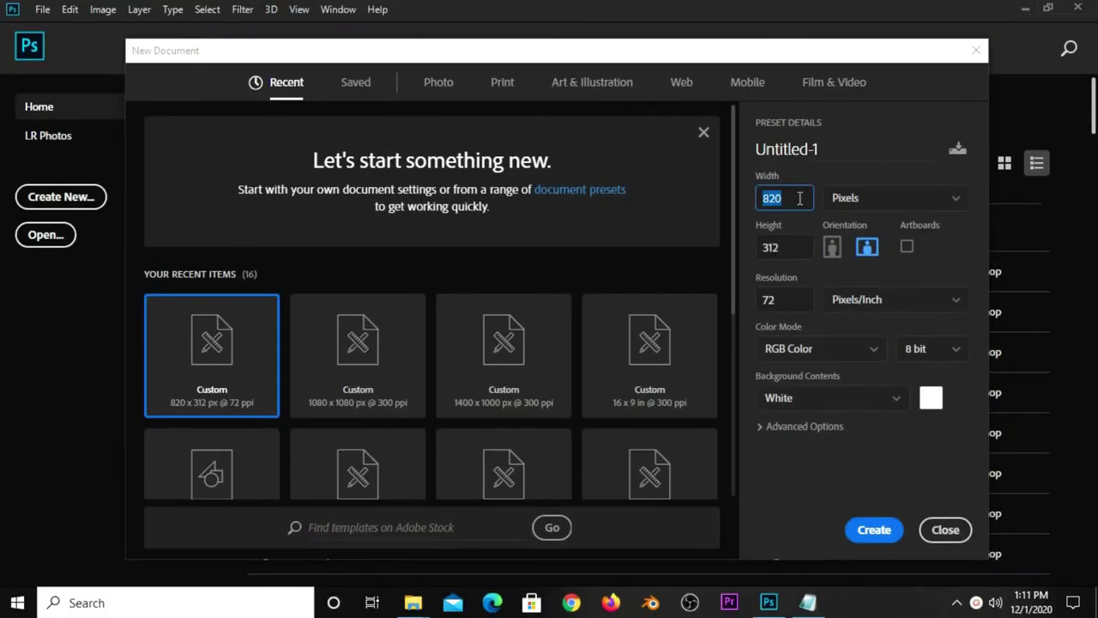
{"action": "left_click", "coordinate": [793, 249]}
{"action": "left_click", "coordinate": [788, 295]}
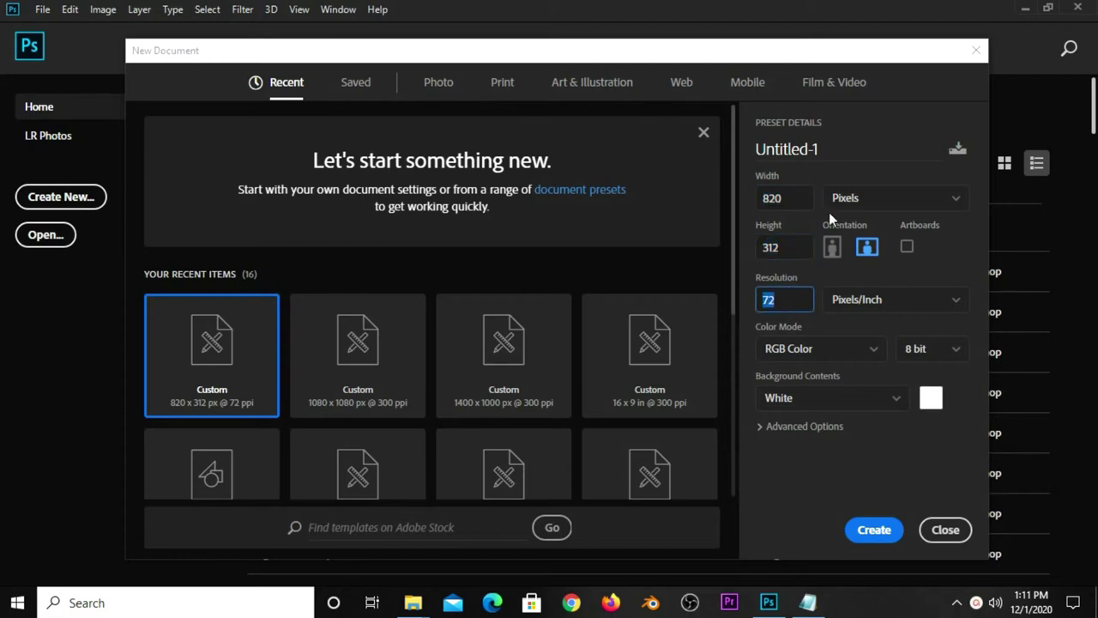
{"action": "left_click", "coordinate": [867, 529]}
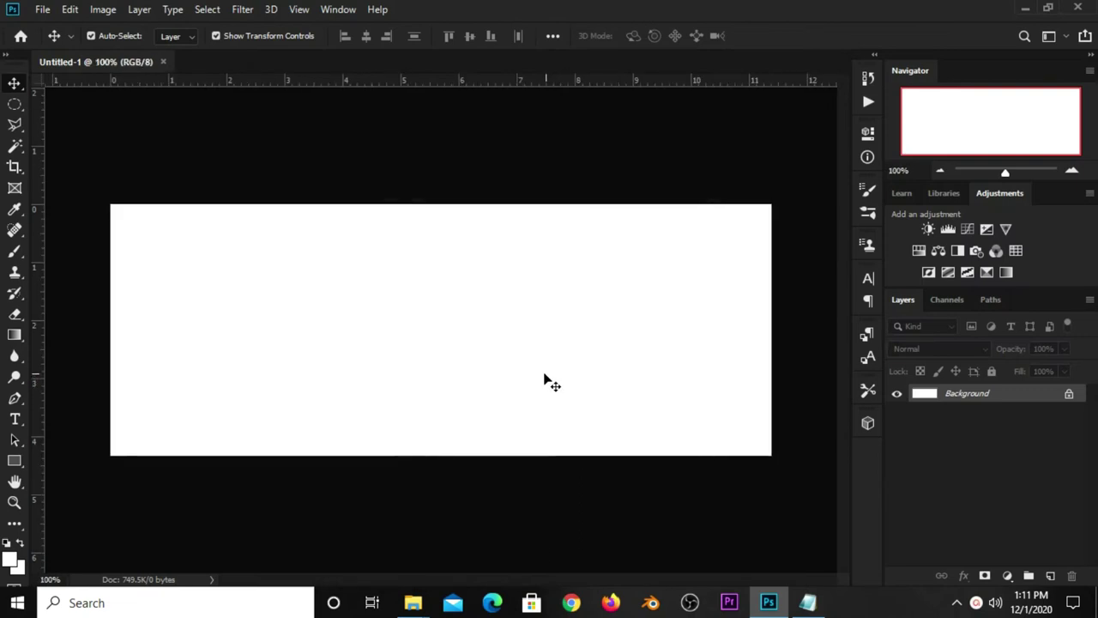
- Add a Solid Color fill layer using hex bf430b copied from Notepad
{"action": "left_click", "coordinate": [1008, 576]}
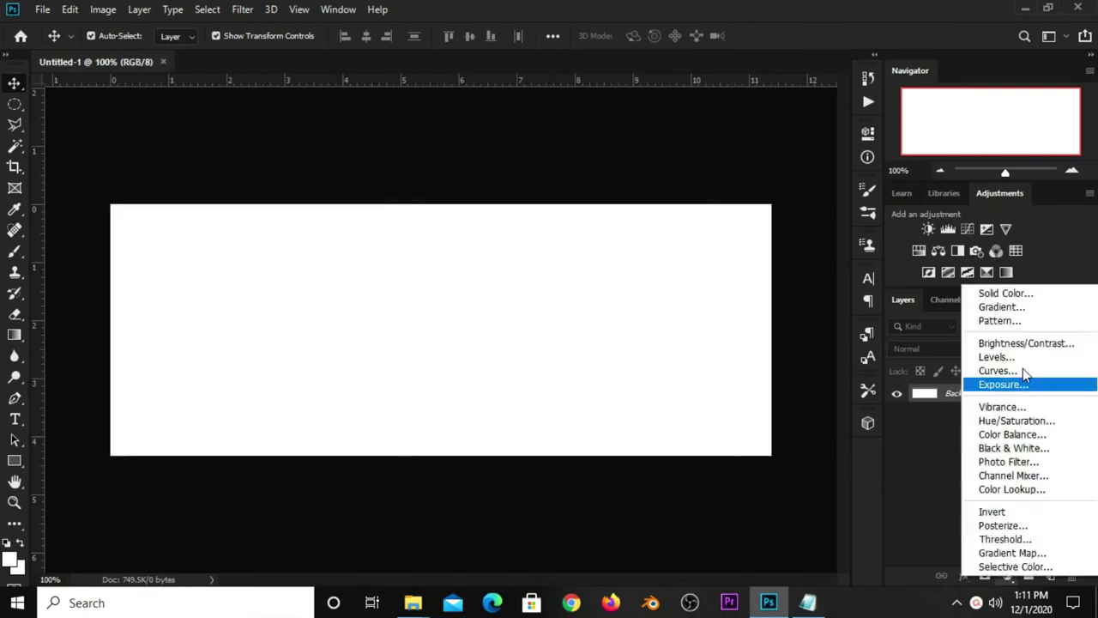
{"action": "left_click", "coordinate": [1008, 292]}
{"action": "left_click", "coordinate": [808, 602]}
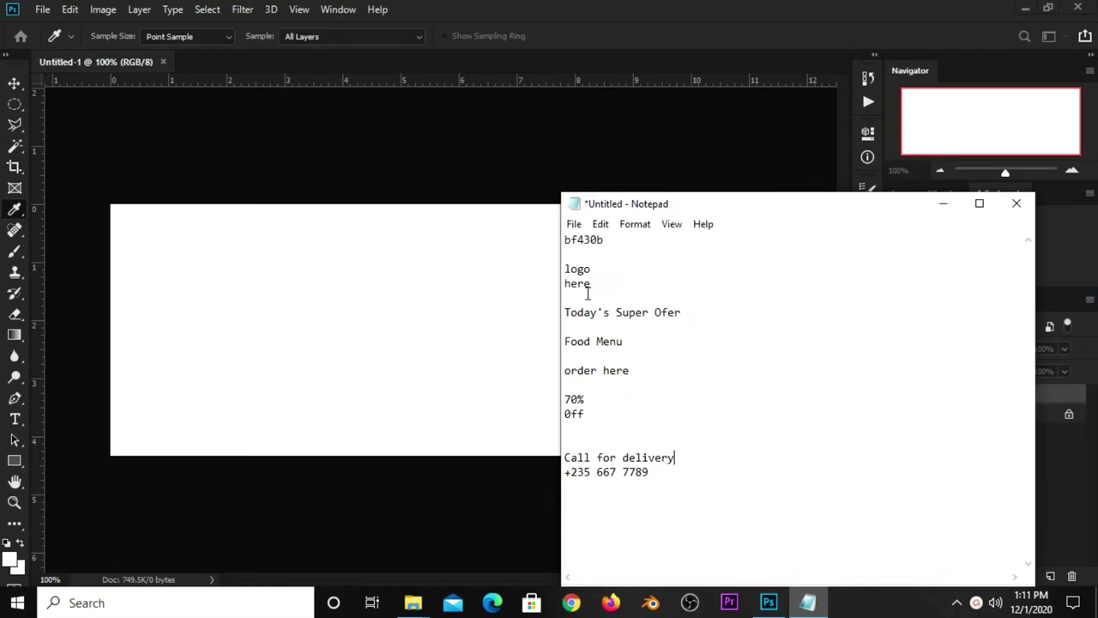
{"action": "double_click", "coordinate": [612, 243]}
{"action": "right_click", "coordinate": [604, 246]}
{"action": "left_click", "coordinate": [647, 298]}
{"action": "left_click", "coordinate": [764, 52]}
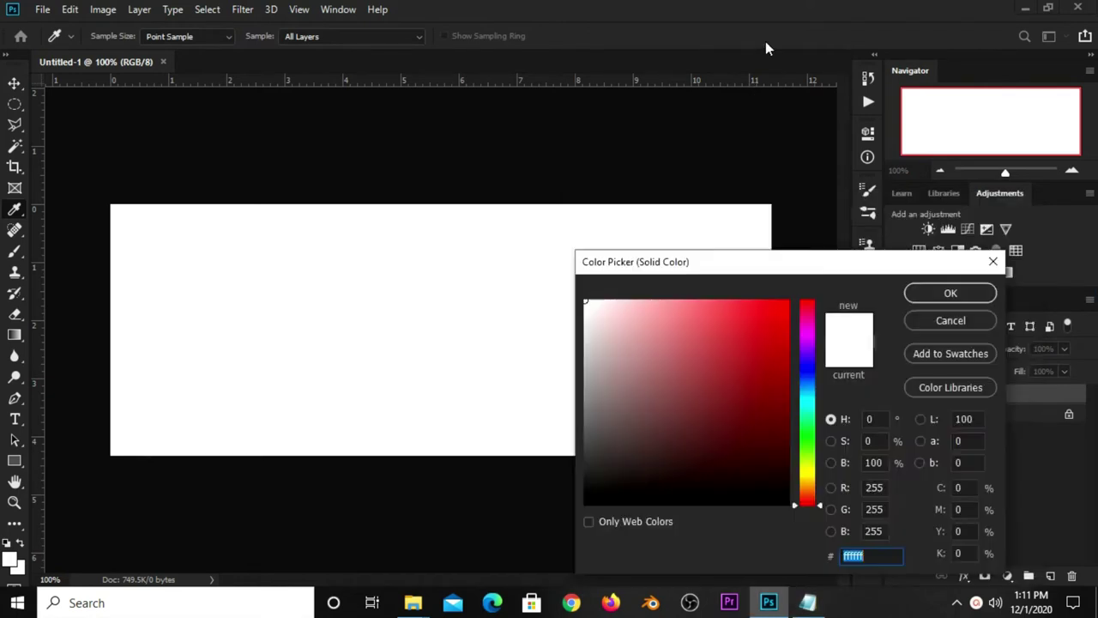
{"action": "right_click", "coordinate": [851, 554]}
{"action": "left_click", "coordinate": [889, 399]}
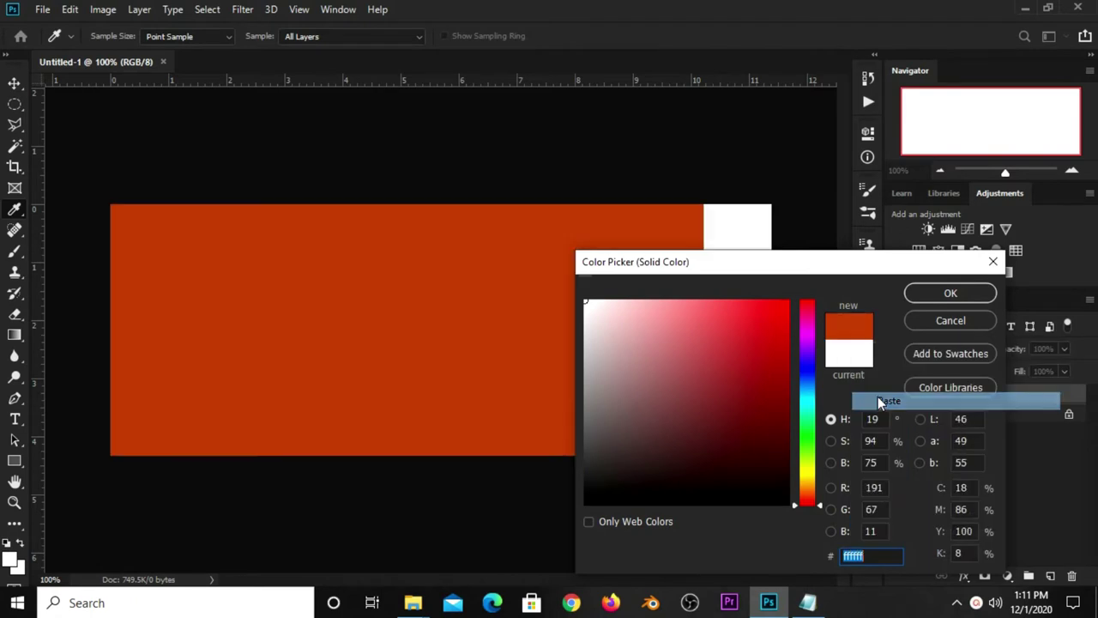
{"action": "left_click", "coordinate": [915, 294]}
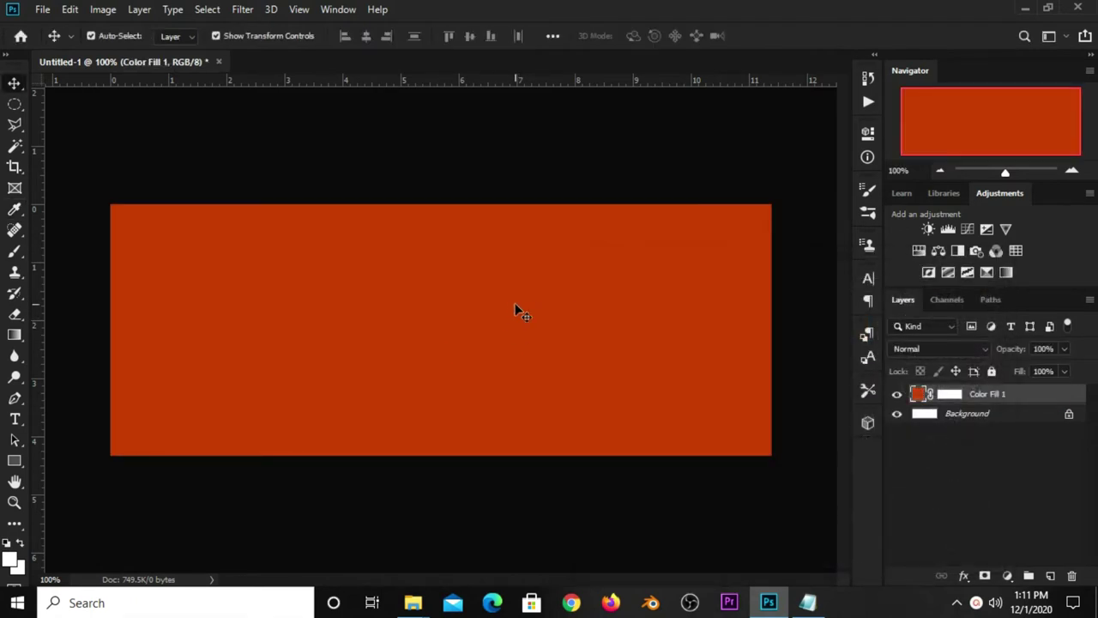
- Copy the grey texture layer from food menu resources.psd into the cover document
{"action": "left_click", "coordinate": [43, 11]}
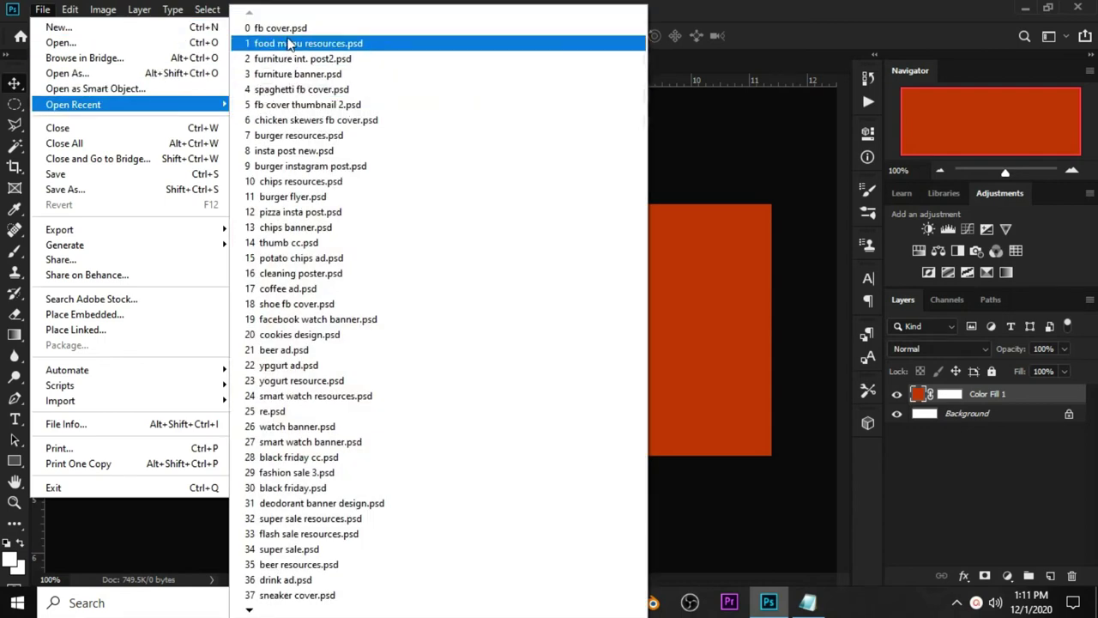
{"action": "left_click", "coordinate": [290, 45]}
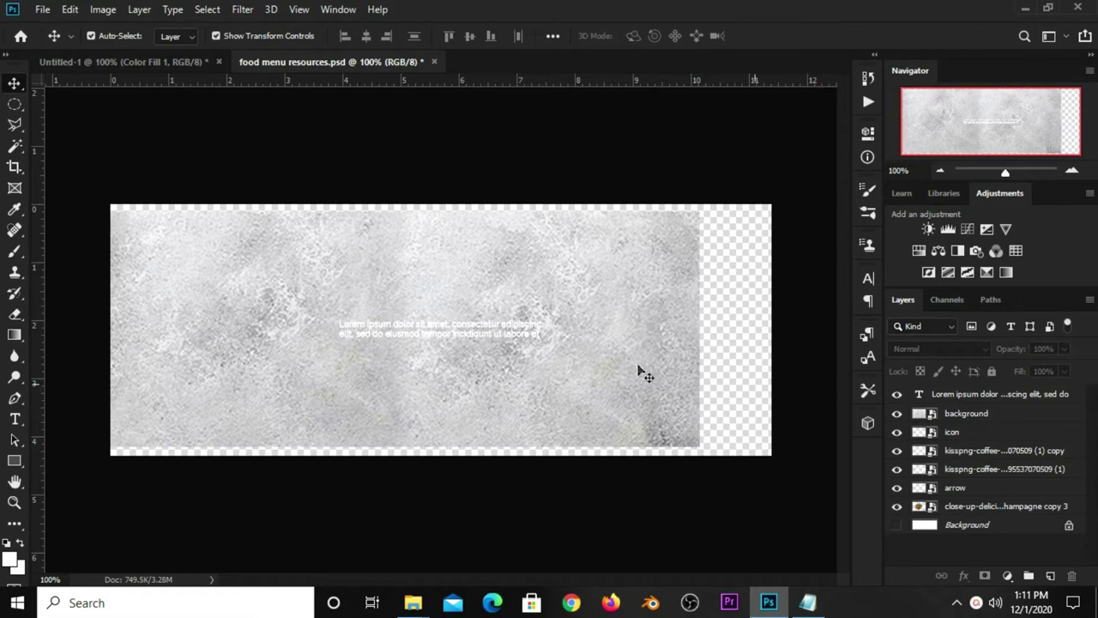
{"action": "left_click", "coordinate": [612, 294]}
{"action": "key", "text": "ctrl+c"}
{"action": "left_click", "coordinate": [136, 61]}
{"action": "key", "text": "ctrl+v"}
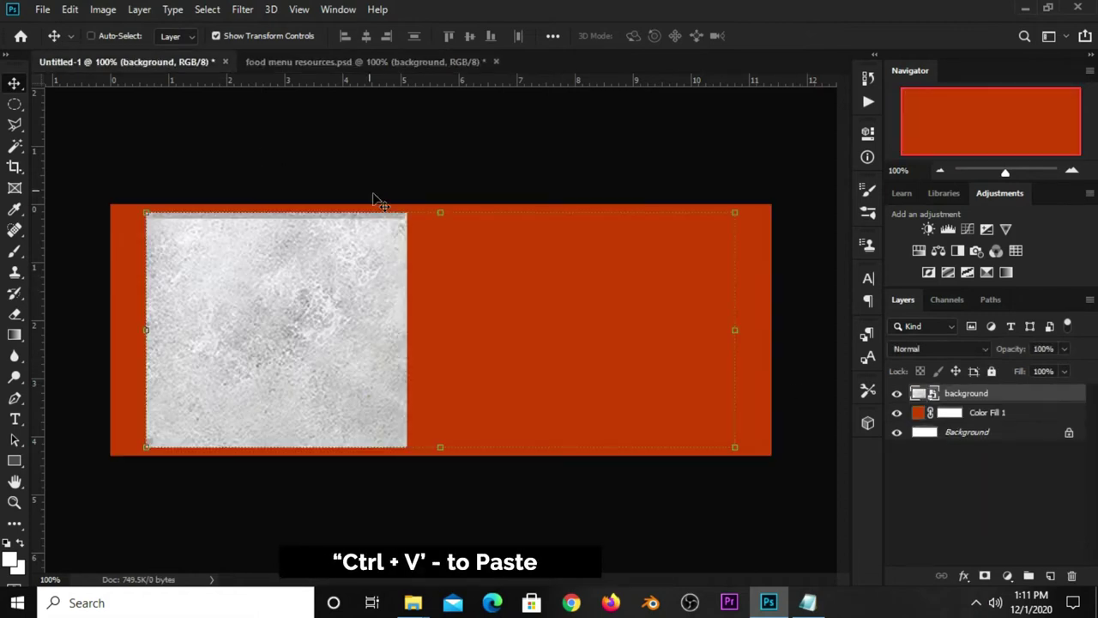
- Position and scale the texture so it covers the whole canvas
{"action": "left_click_drag", "start_coordinate": [407, 309], "coordinate": [360, 282]}
{"action": "key", "text": "ctrl+t"}
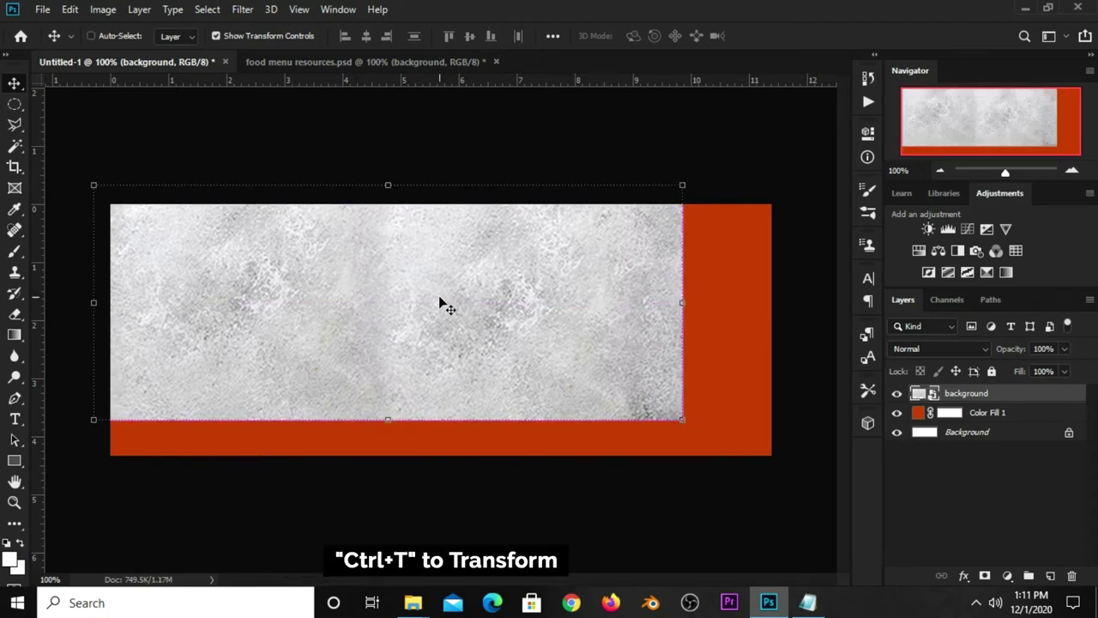
{"action": "key", "text": "ctrl+t"}
{"action": "left_click_drag", "start_coordinate": [682, 421], "coordinate": [793, 472]}
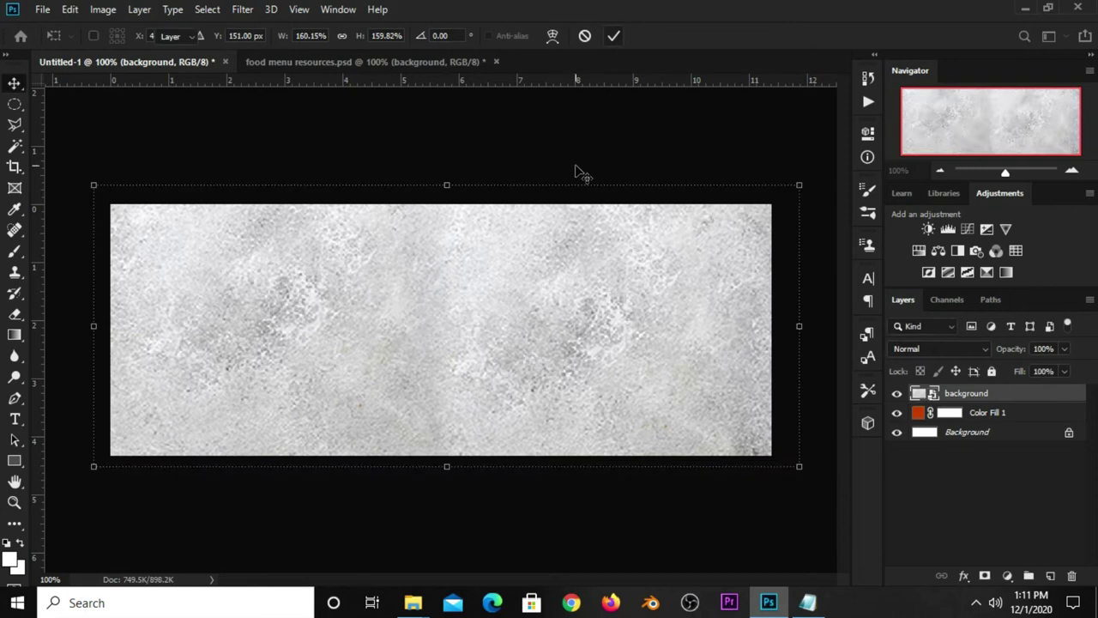
{"action": "key", "text": "Return"}
- Blend the texture layer as Overlay at about 24% opacity
{"action": "left_click", "coordinate": [918, 350]}
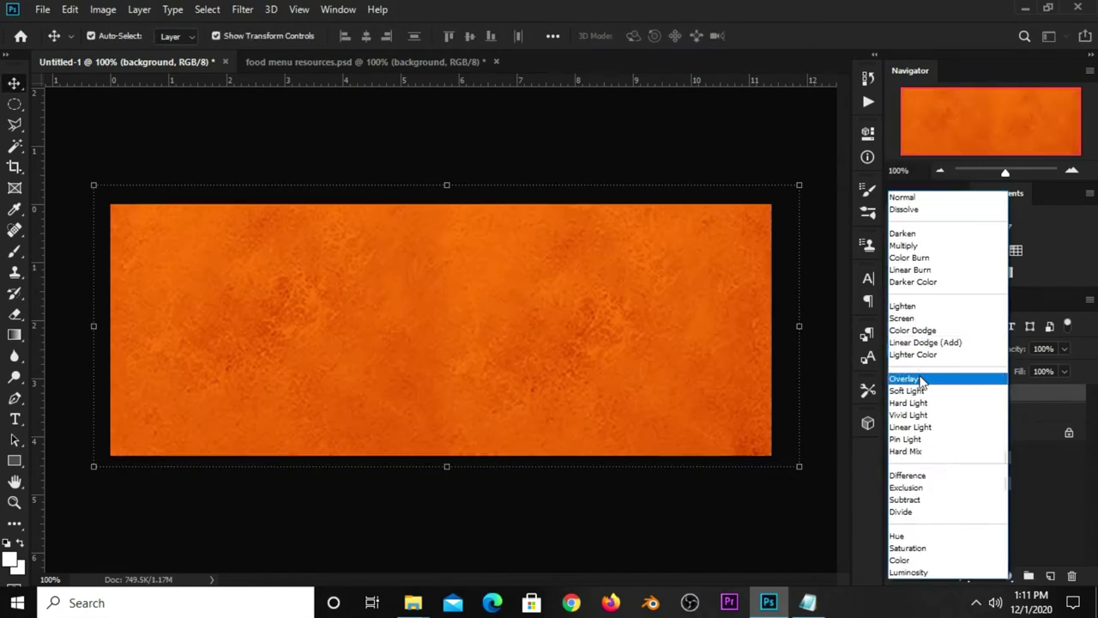
{"action": "left_click", "coordinate": [927, 378]}
{"action": "left_click", "coordinate": [1064, 349]}
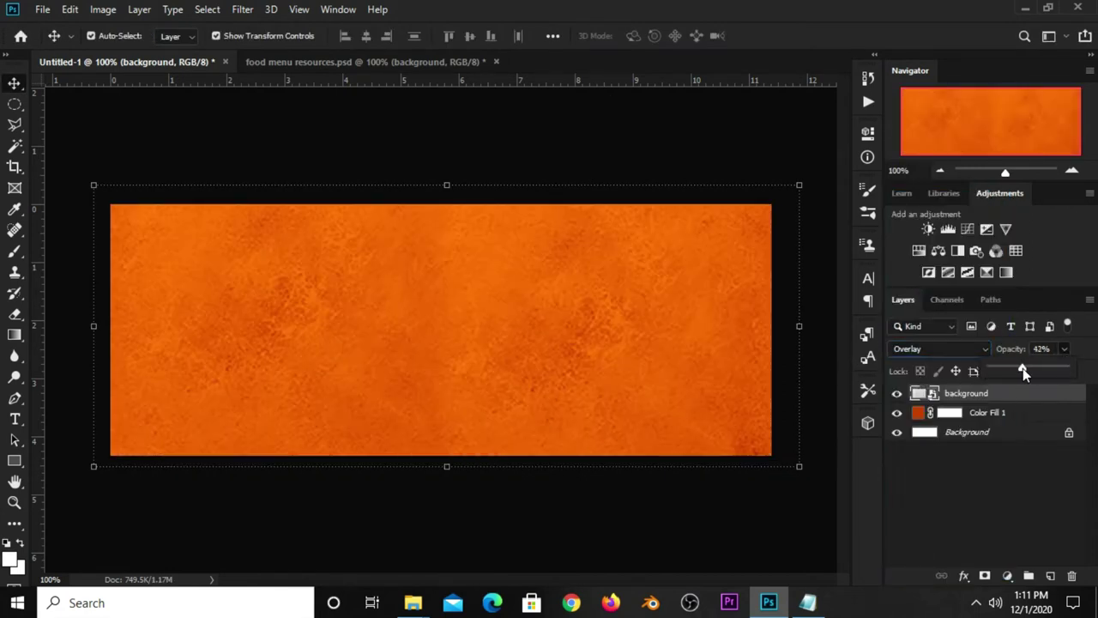
{"action": "left_click_drag", "start_coordinate": [1022, 368], "coordinate": [1014, 370]}
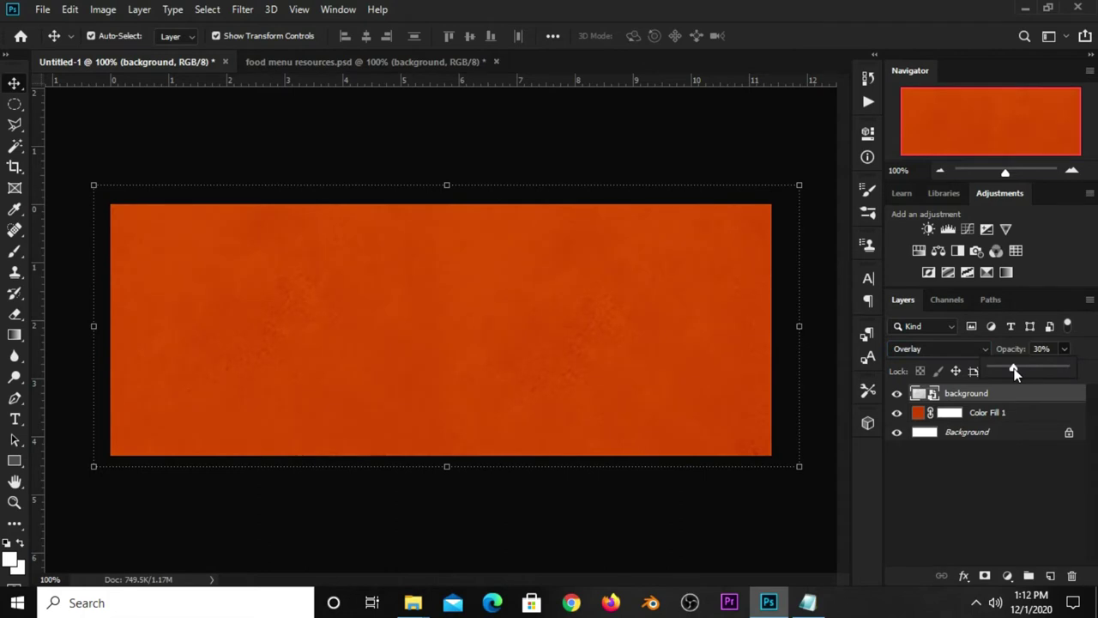
{"action": "left_click", "coordinate": [760, 529]}
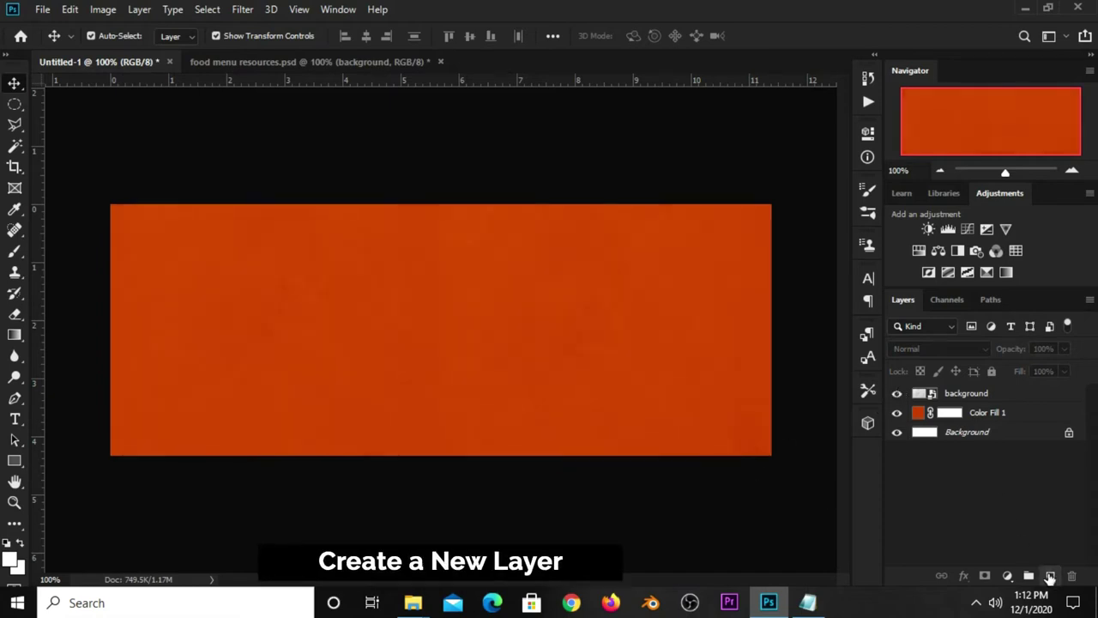
- Add a new empty layer and pick a soft round Brush tip
{"action": "left_click", "coordinate": [1050, 576]}
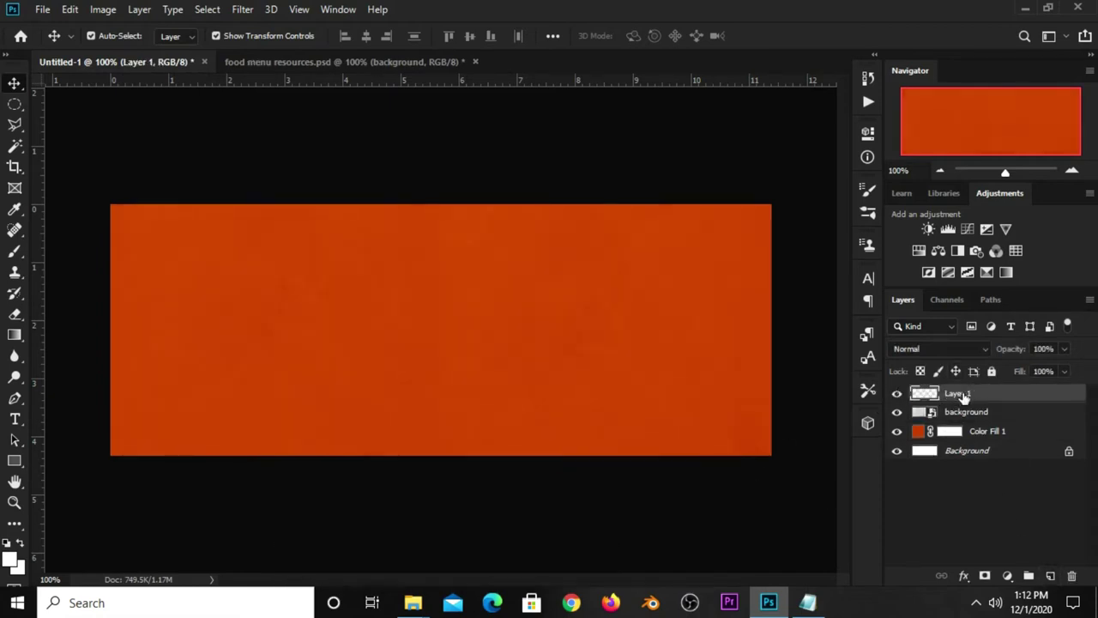
{"action": "left_click", "coordinate": [15, 251]}
{"action": "left_click", "coordinate": [86, 248]}
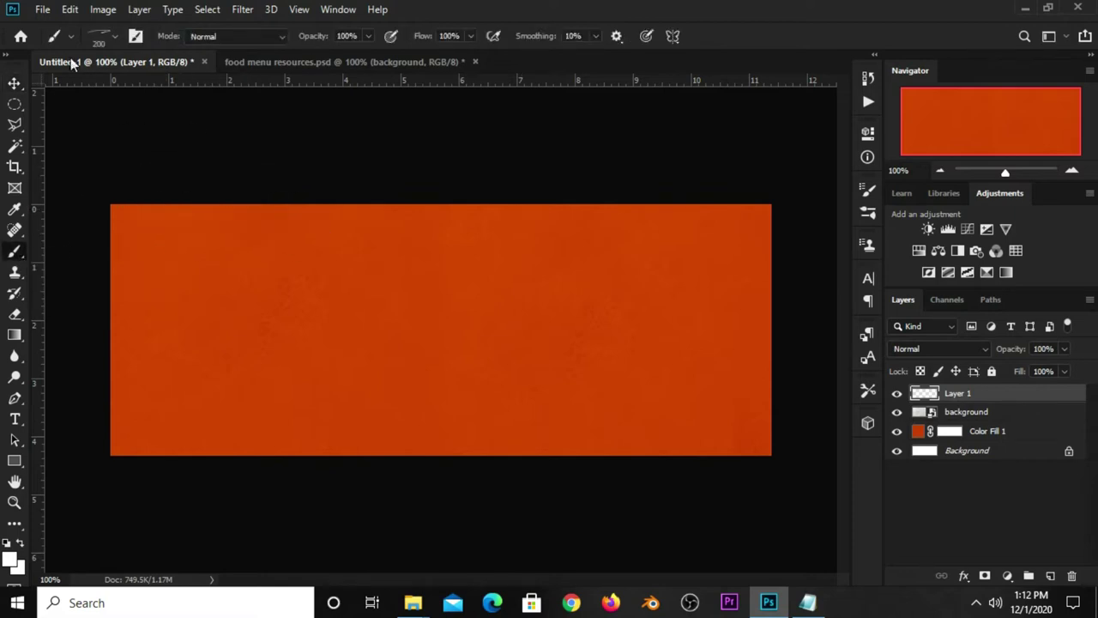
{"action": "left_click", "coordinate": [105, 40]}
{"action": "left_click", "coordinate": [58, 157]}
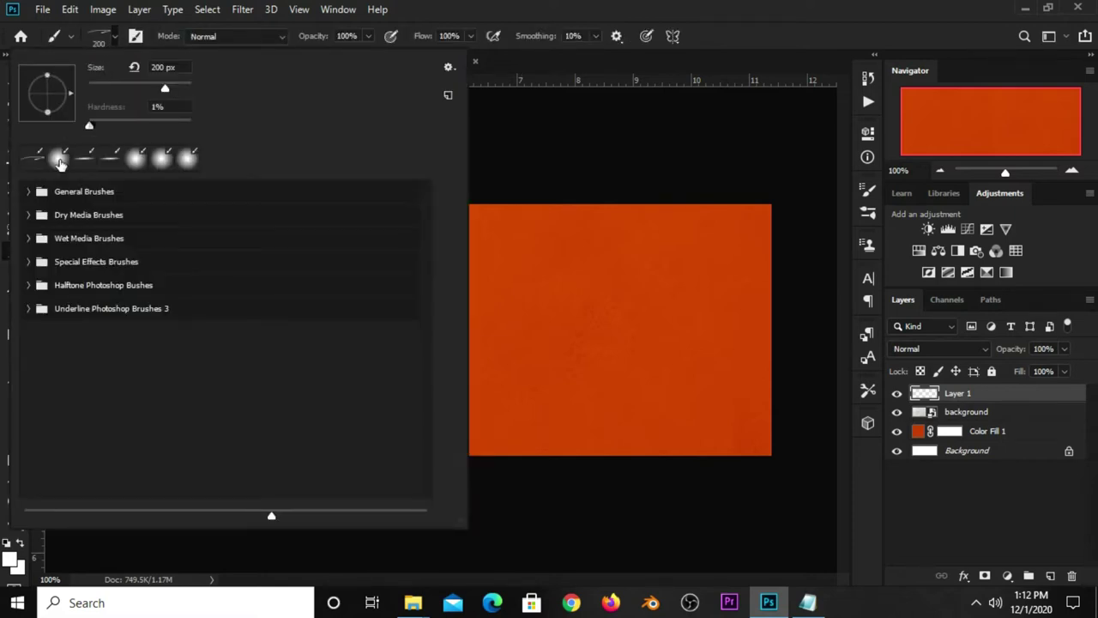
{"action": "left_click", "coordinate": [747, 55]}
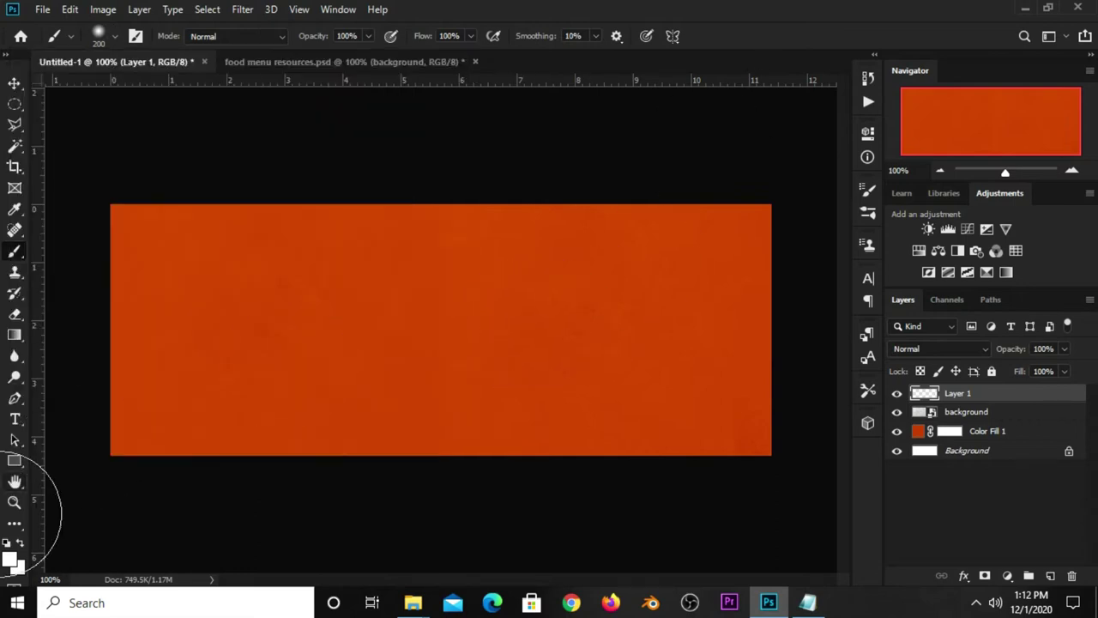
- Paint a 500 px white soft spot at the canvas centre
{"action": "left_click", "coordinate": [11, 560]}
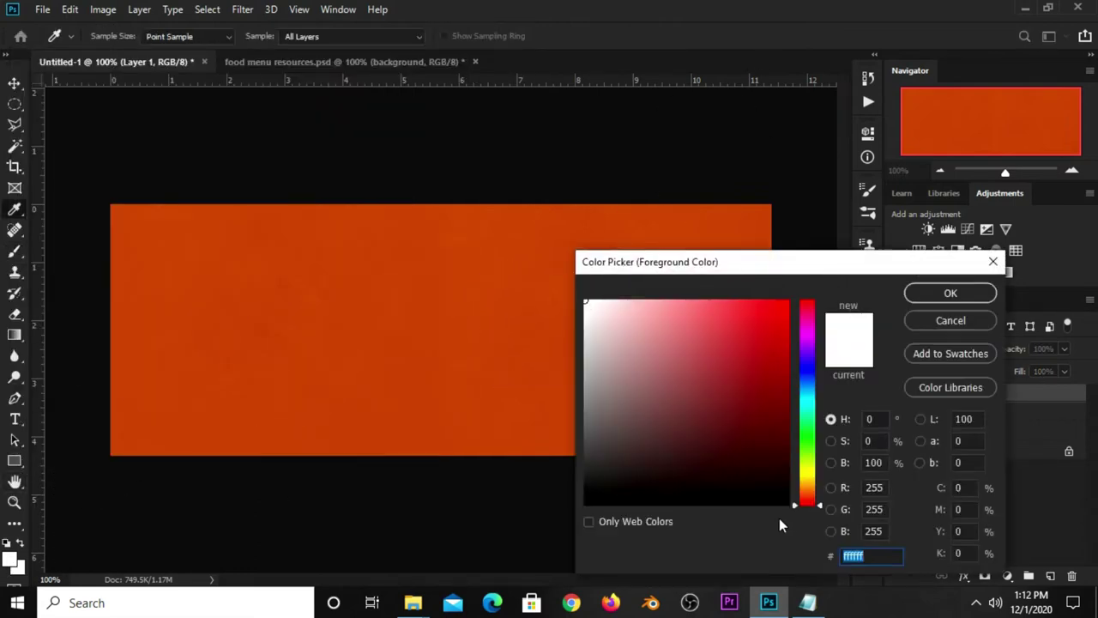
{"action": "left_click", "coordinate": [882, 556]}
{"action": "left_click", "coordinate": [918, 292]}
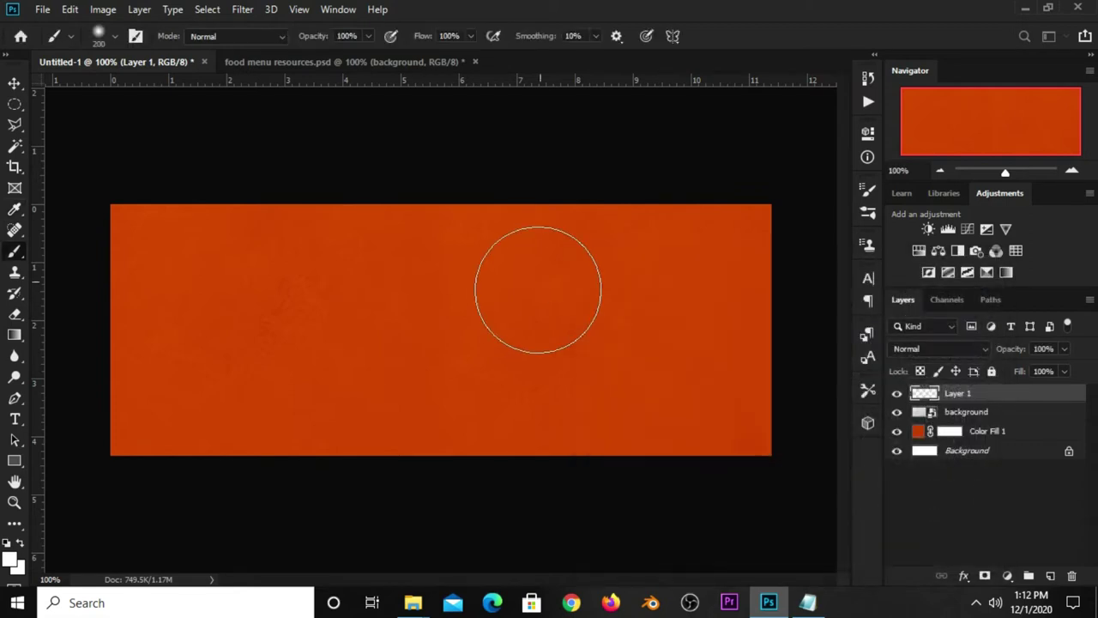
{"action": "key", "text": "bracketright"}
{"action": "key", "text": "bracketright"}
{"action": "key", "text": "bracketright"}
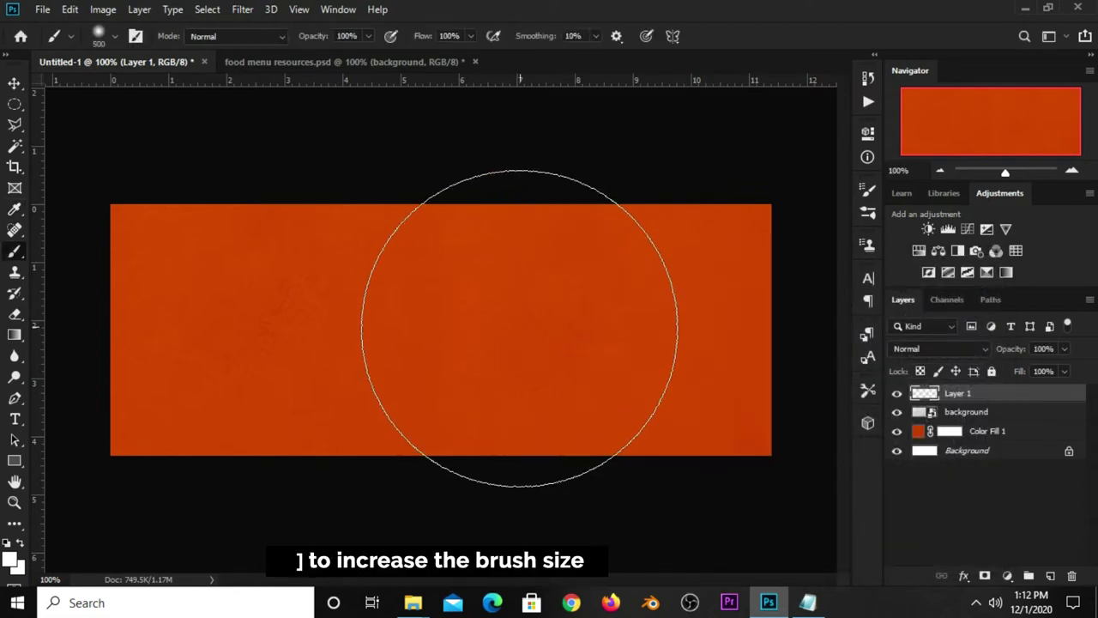
{"action": "left_click", "coordinate": [513, 329]}
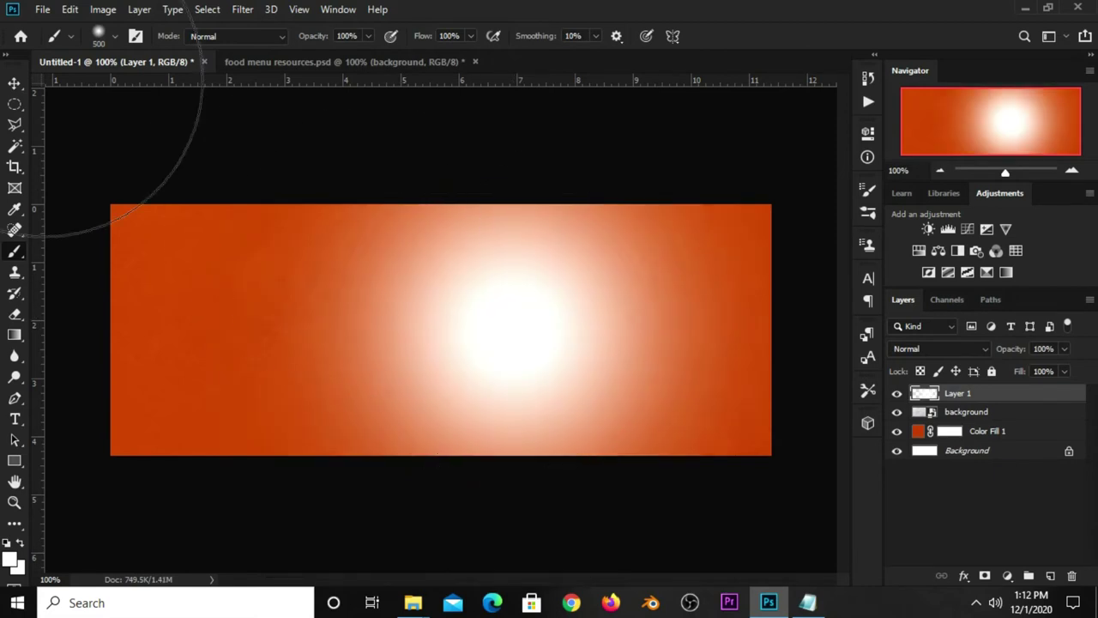
{"action": "left_click", "coordinate": [15, 84]}
{"action": "left_click", "coordinate": [52, 85]}
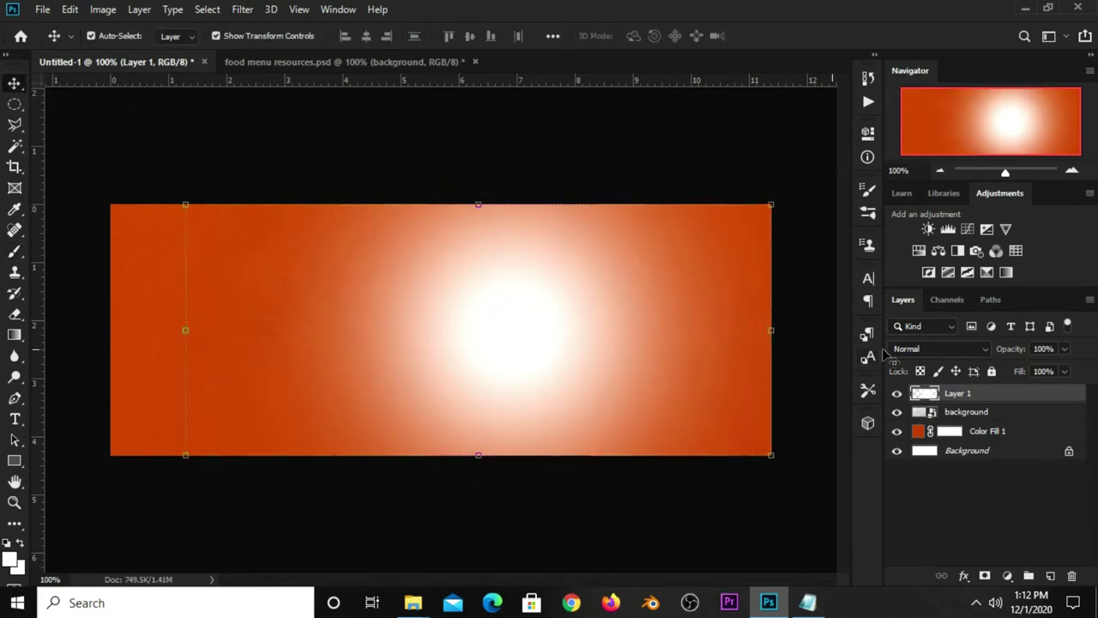
- Set the glow layer to Overlay at 40% opacity
{"action": "left_click", "coordinate": [931, 348]}
{"action": "left_click", "coordinate": [905, 378]}
{"action": "left_click", "coordinate": [1064, 348]}
{"action": "left_click_drag", "start_coordinate": [1068, 367], "coordinate": [1030, 374]}
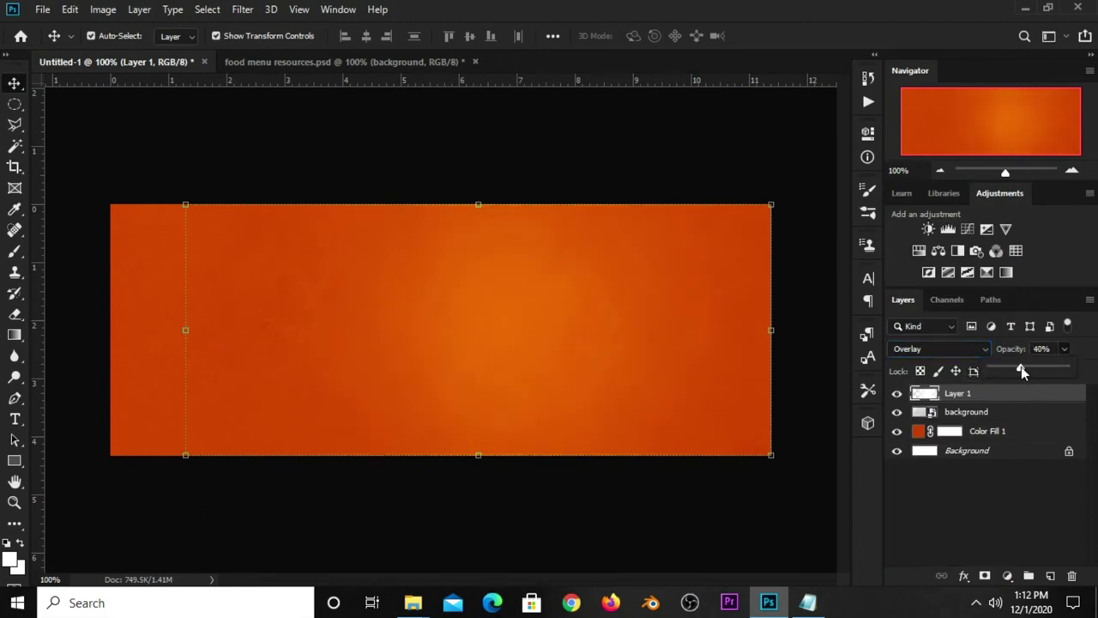
{"action": "left_click", "coordinate": [780, 483]}
{"action": "left_click", "coordinate": [897, 395]}
{"action": "left_click", "coordinate": [897, 394]}
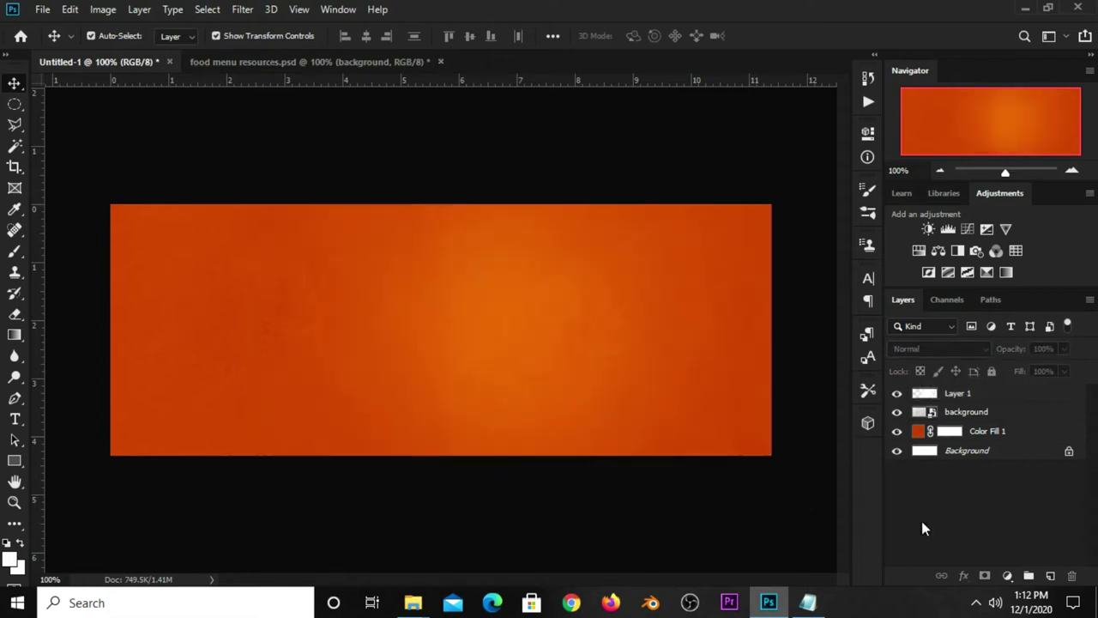
- Add a Curves 1 adjustment that darkens the cover, keeping it on
{"action": "left_click", "coordinate": [1007, 576]}
{"action": "left_click", "coordinate": [1021, 367]}
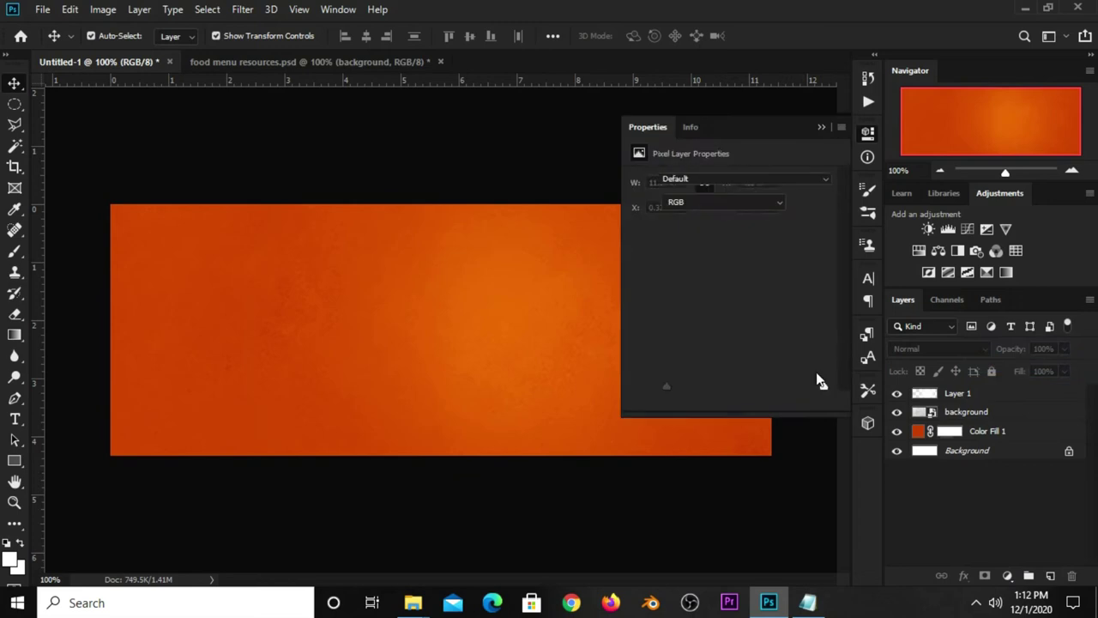
{"action": "left_click", "coordinate": [729, 328]}
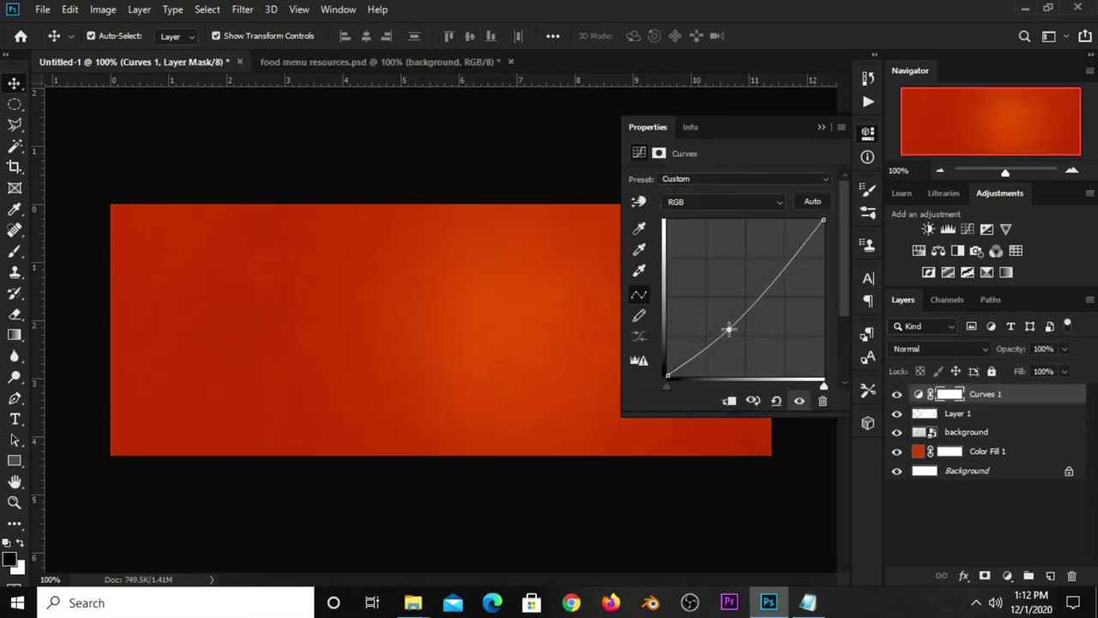
{"action": "left_click", "coordinate": [791, 202]}
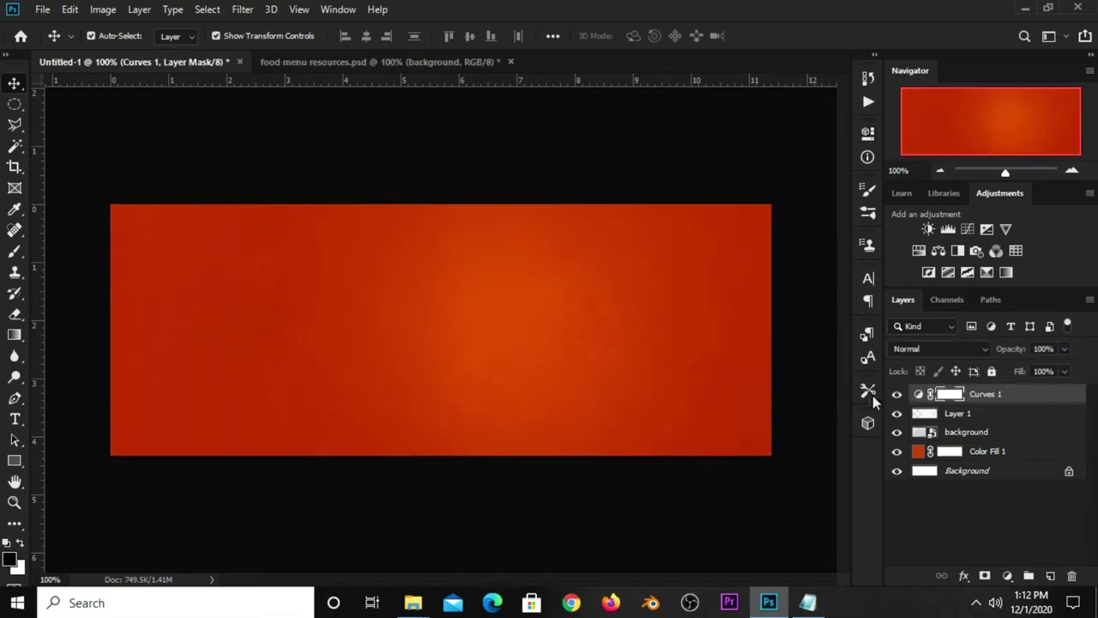
{"action": "left_click", "coordinate": [895, 396]}
- Add an Exposure adjustment with Gamma Correction at 0.86
{"action": "left_click", "coordinate": [1007, 575]}
{"action": "left_click", "coordinate": [983, 377]}
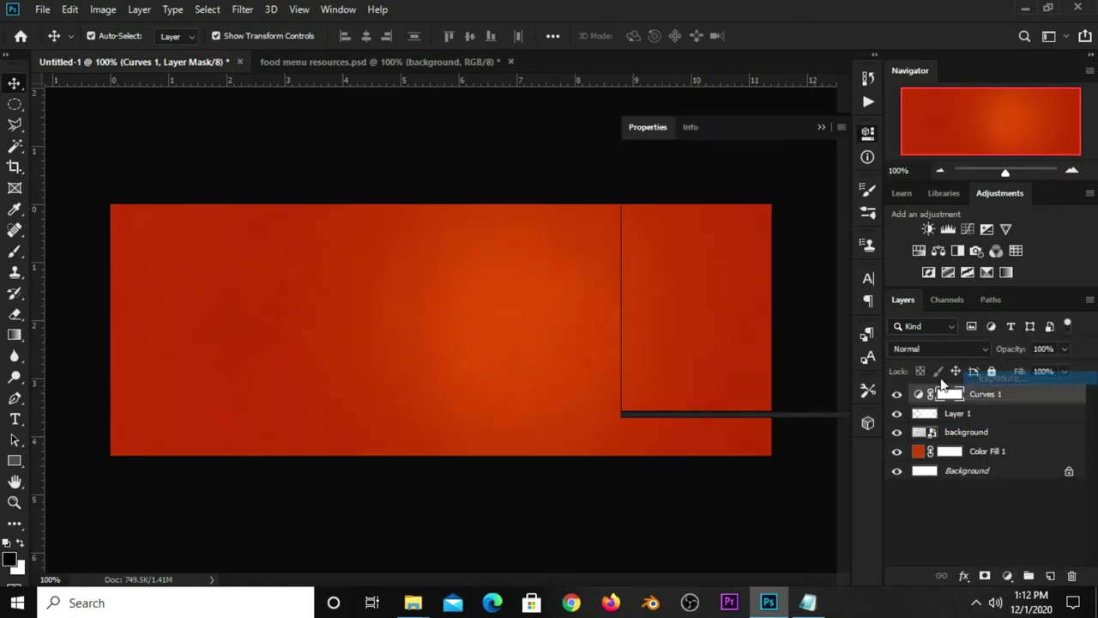
{"action": "left_click_drag", "start_coordinate": [730, 282], "coordinate": [740, 282]}
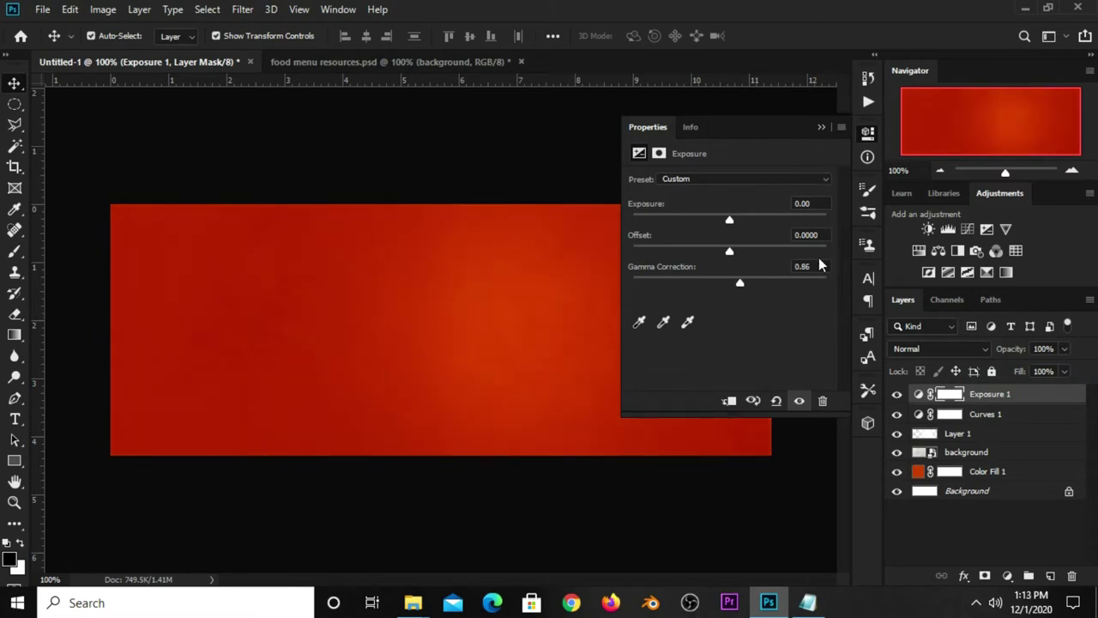
{"action": "left_click", "coordinate": [820, 127]}
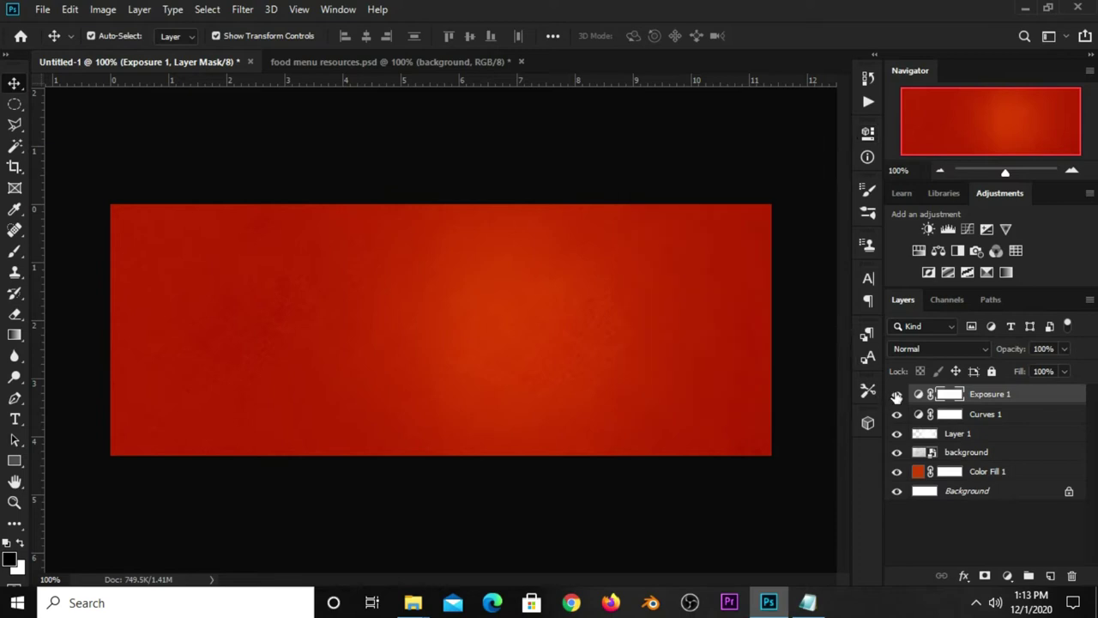
{"action": "left_click", "coordinate": [897, 394]}
{"action": "left_click", "coordinate": [897, 394]}
- Bring the salad plate layer from the resources file into the cover
{"action": "left_click", "coordinate": [360, 62]}
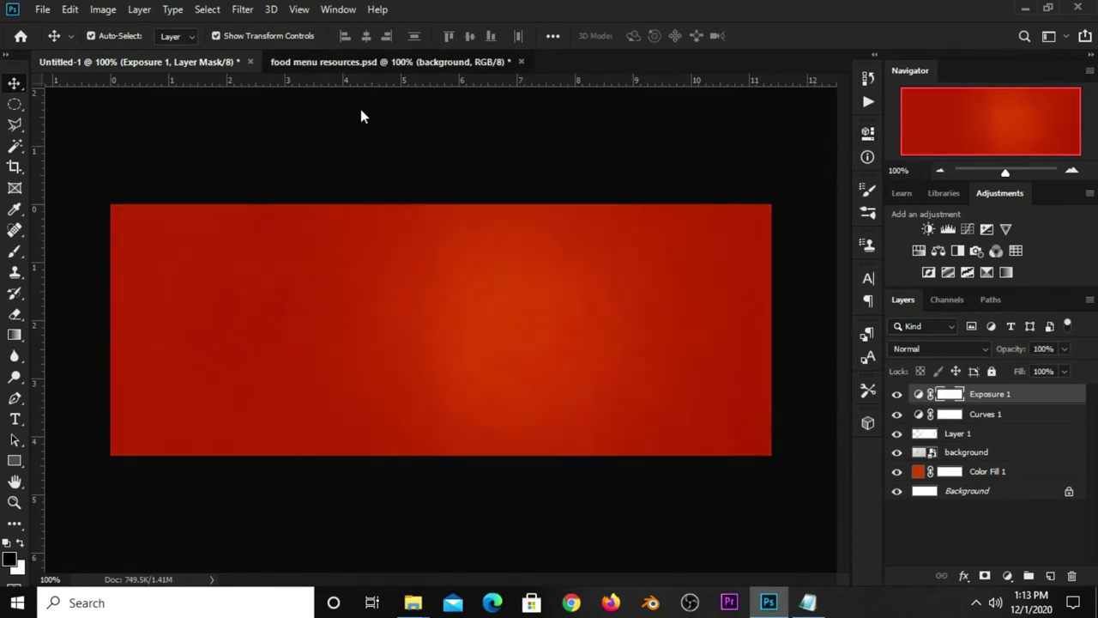
{"action": "left_click", "coordinate": [446, 259]}
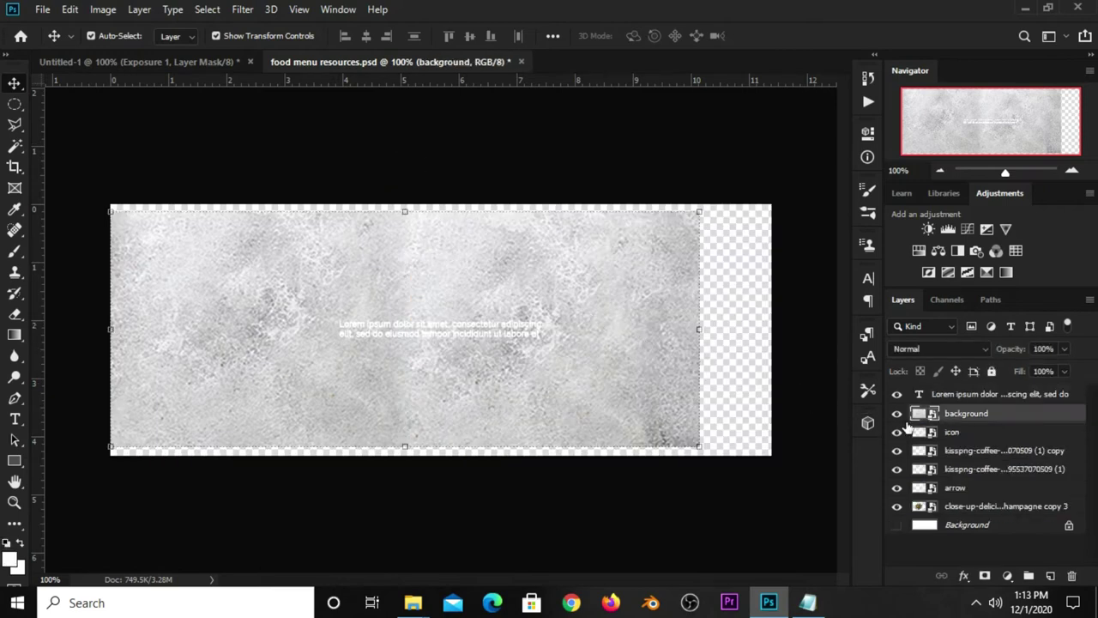
{"action": "left_click", "coordinate": [897, 412]}
{"action": "left_click", "coordinate": [269, 292]}
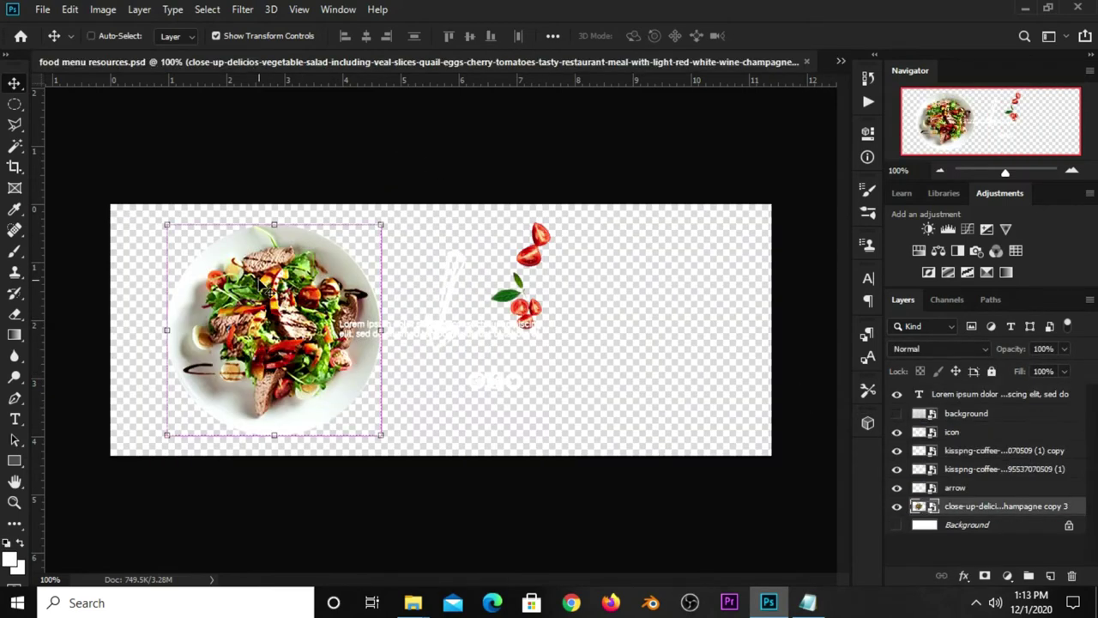
{"action": "left_click", "coordinate": [227, 146]}
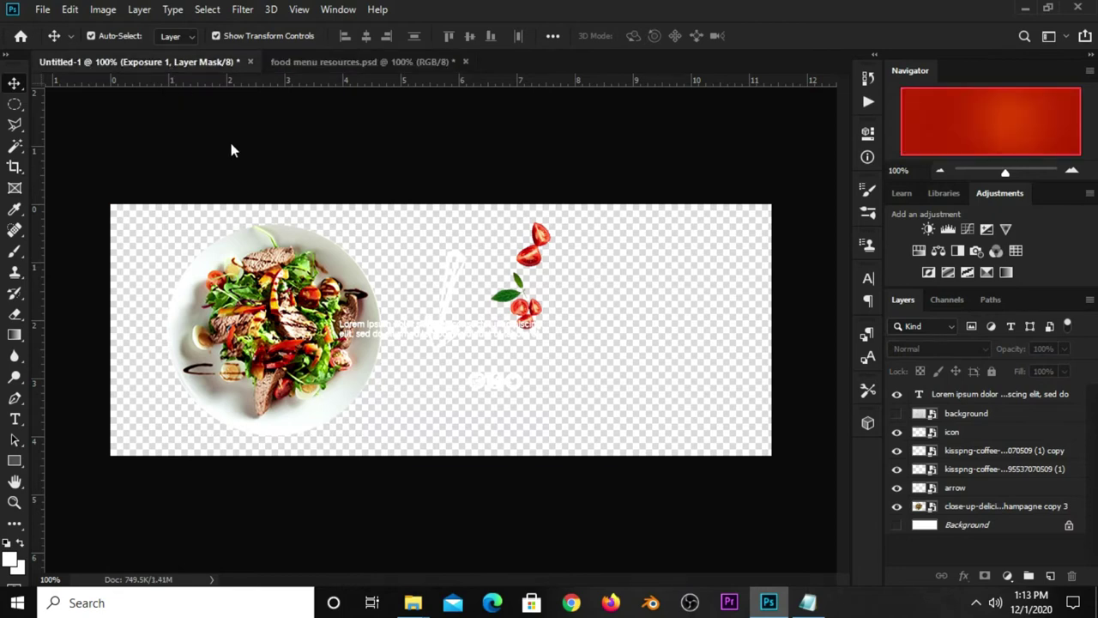
{"action": "left_click_drag", "start_coordinate": [229, 146], "coordinate": [395, 151]}
- Shrink the plate slightly, centre it on the banner, and duplicate its layer
{"action": "left_click_drag", "start_coordinate": [436, 294], "coordinate": [509, 294]}
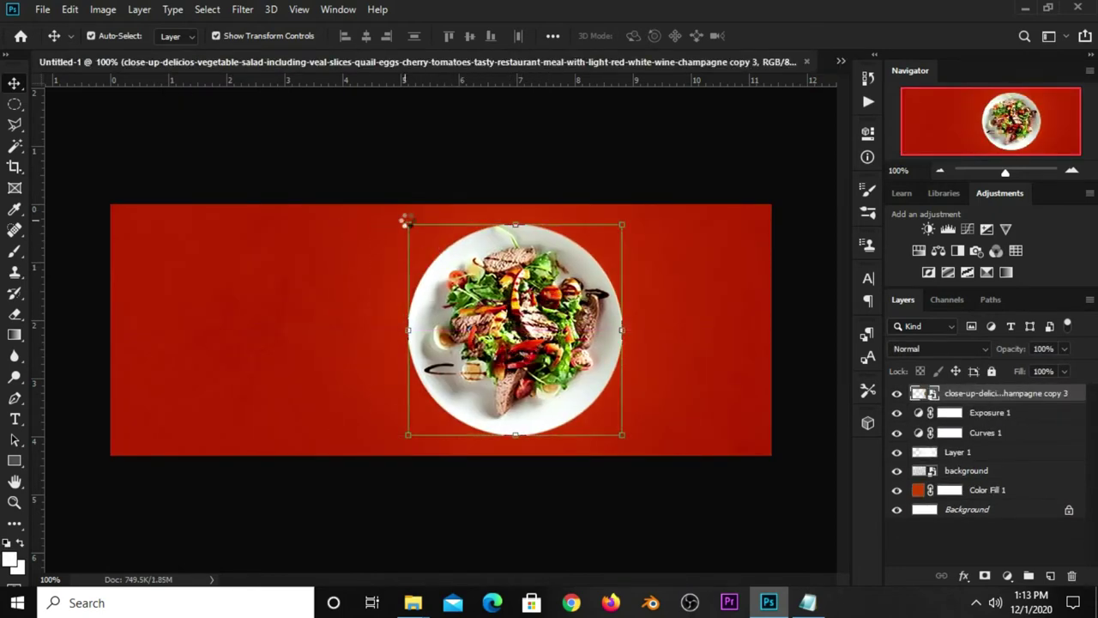
{"action": "left_click_drag", "start_coordinate": [408, 225], "coordinate": [415, 234]}
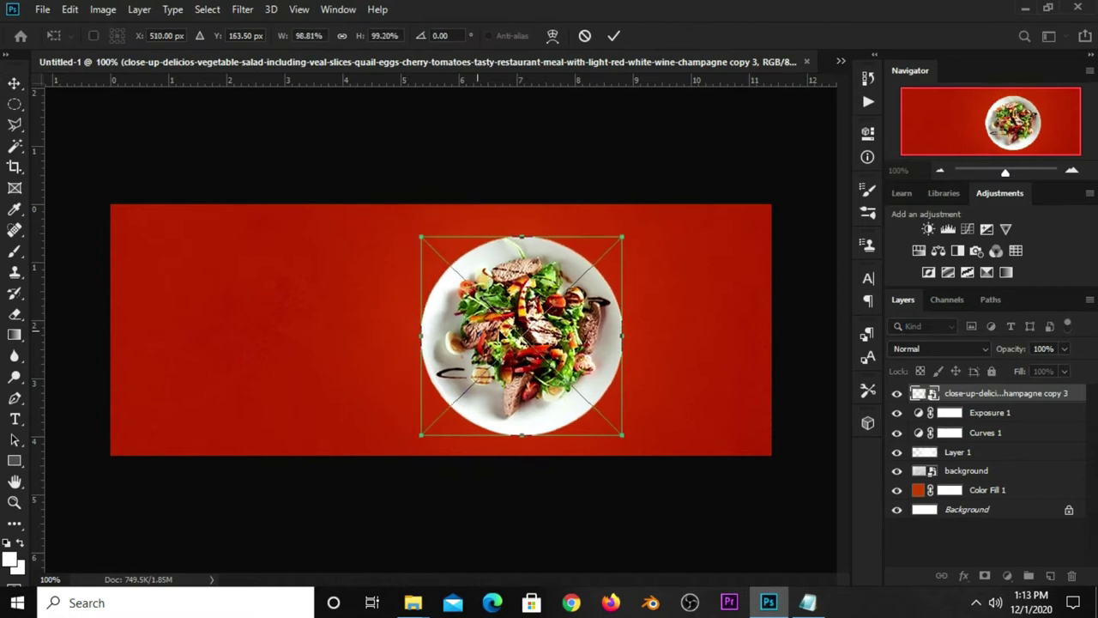
{"action": "left_click_drag", "start_coordinate": [505, 337], "coordinate": [497, 332]}
{"action": "left_click", "coordinate": [613, 38]}
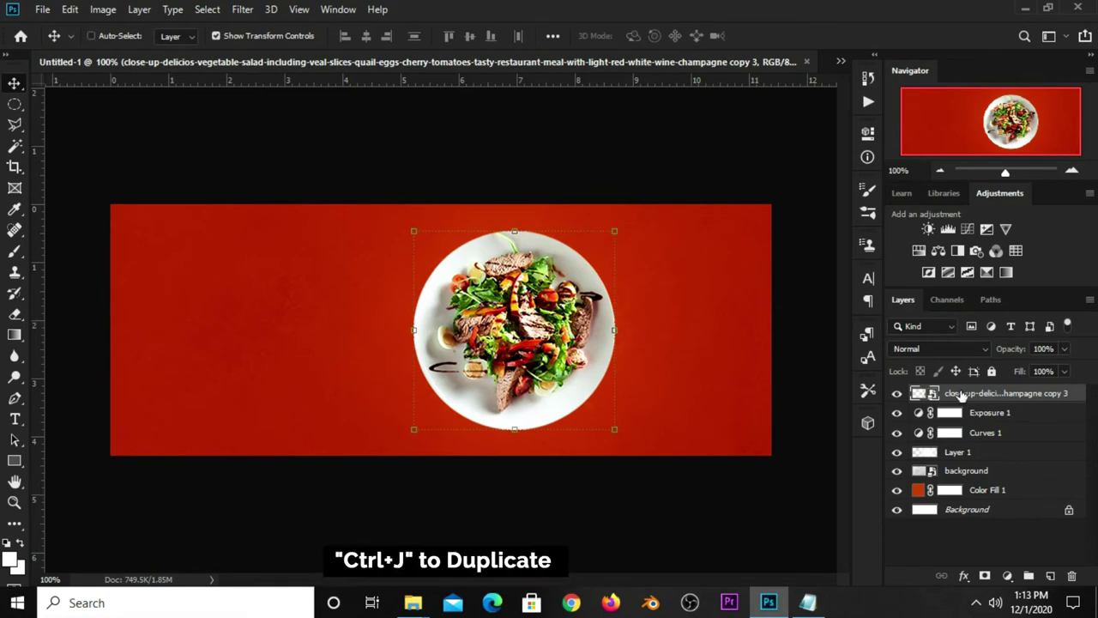
{"action": "key", "text": "ctrl+j"}
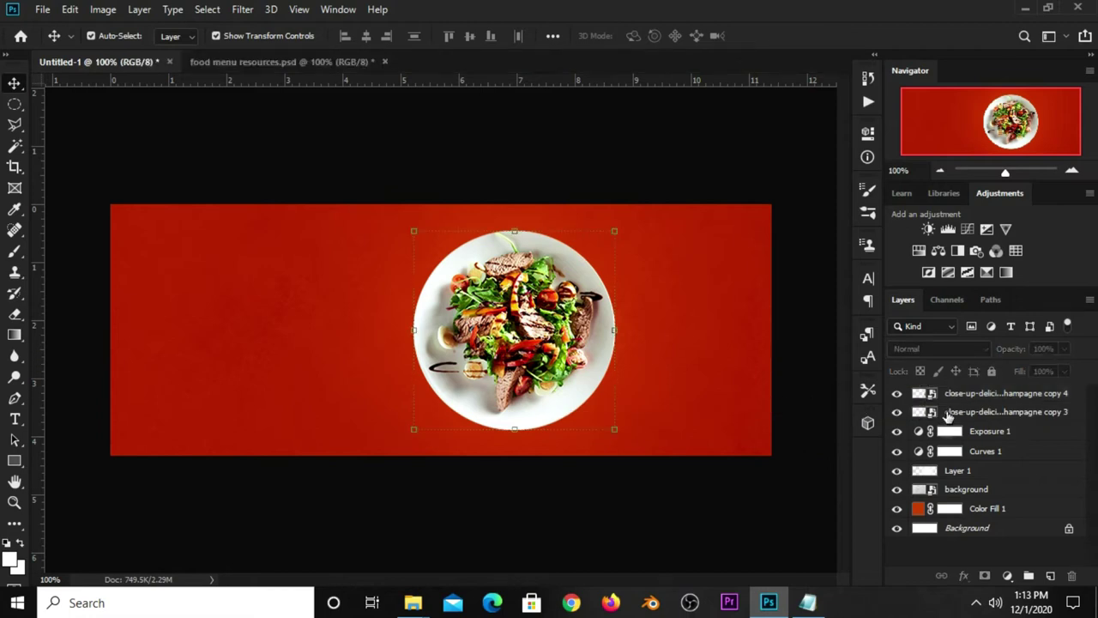
{"action": "left_click", "coordinate": [968, 412]}
{"action": "left_click", "coordinate": [1005, 577]}
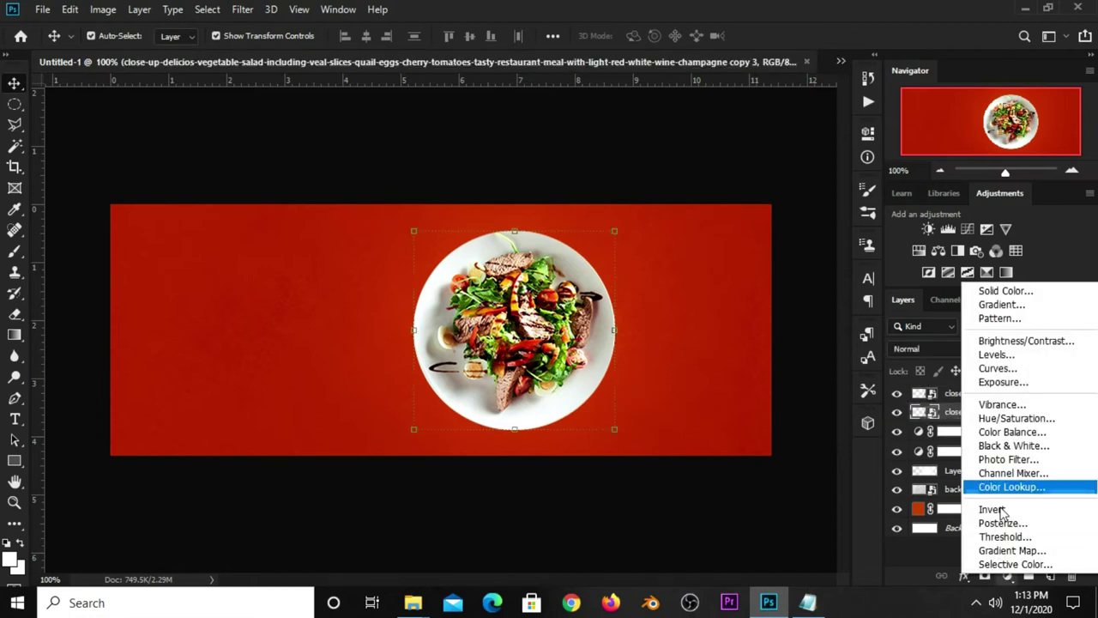
- Clip a Hue/Saturation layer at Lightness -100 to the lower plate copy to blacken it
{"action": "left_click", "coordinate": [993, 418]}
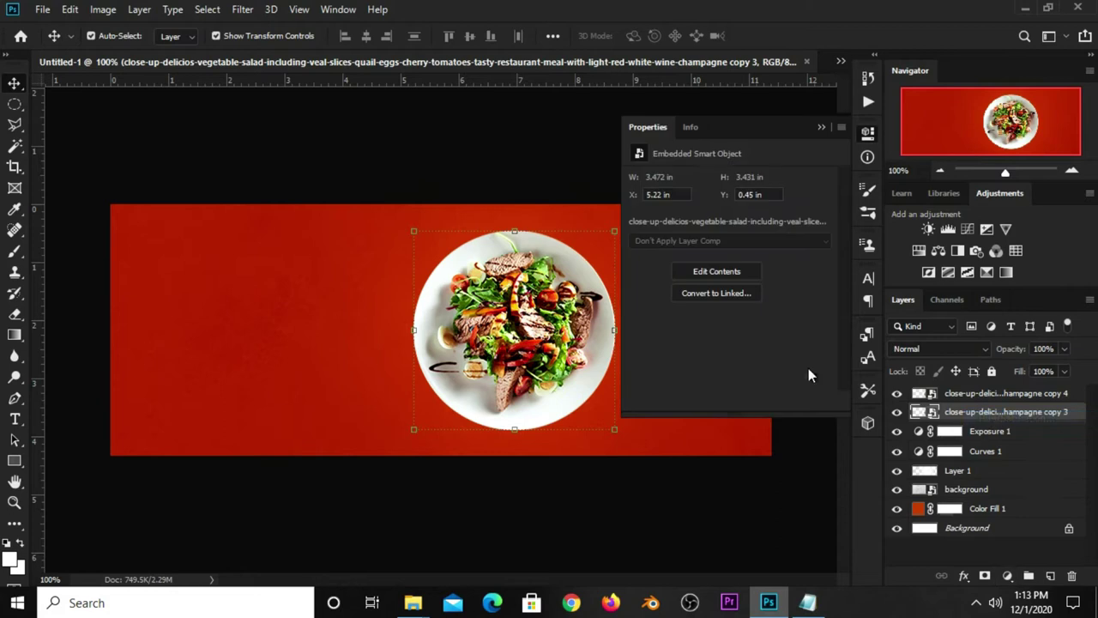
{"action": "left_click_drag", "start_coordinate": [729, 305], "coordinate": [614, 301]}
{"action": "left_click", "coordinate": [614, 301]}
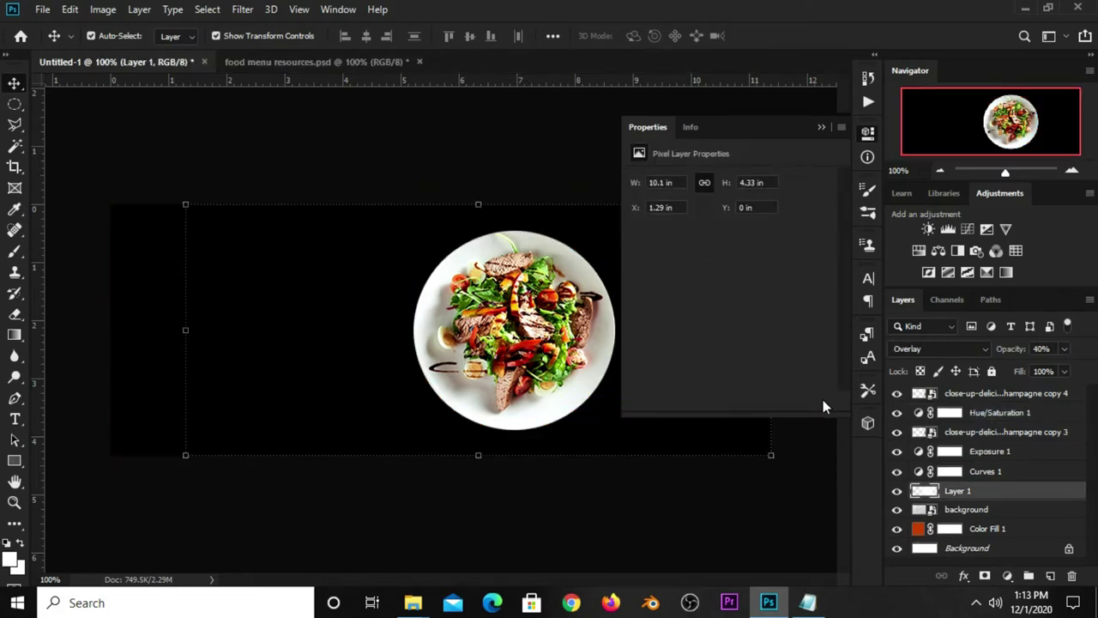
{"action": "left_click", "coordinate": [1000, 452]}
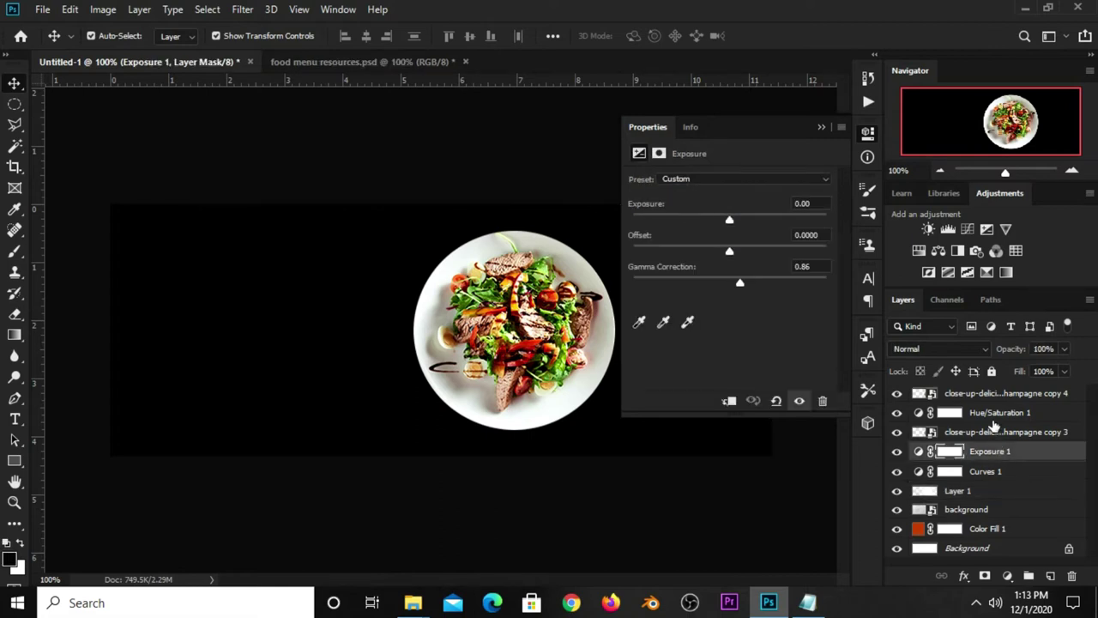
{"action": "left_click", "coordinate": [991, 418]}
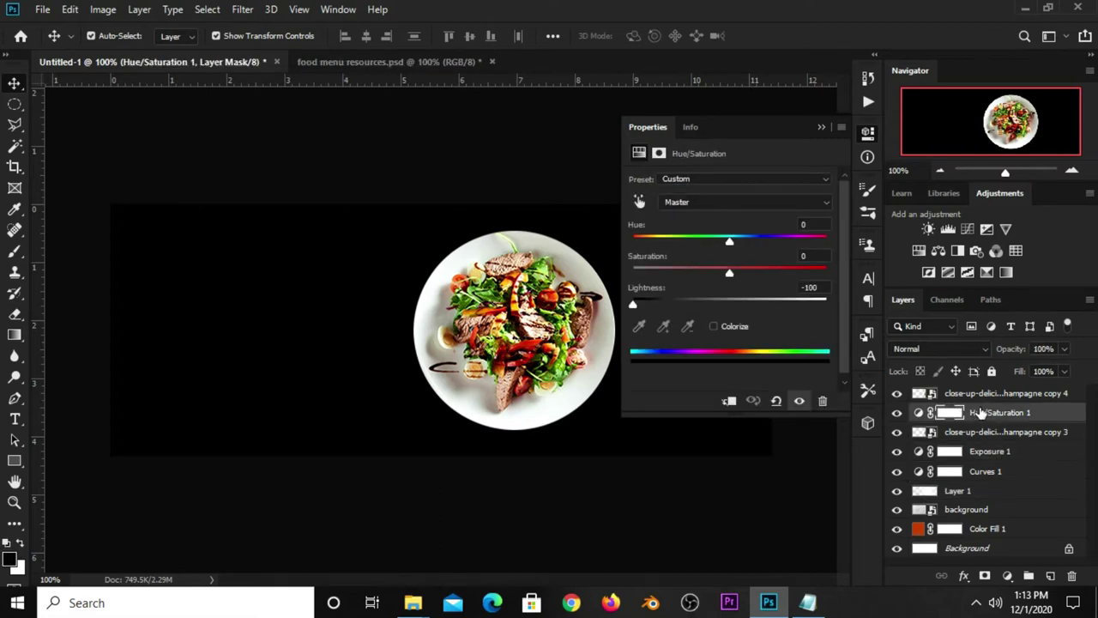
{"action": "left_click", "coordinate": [727, 401]}
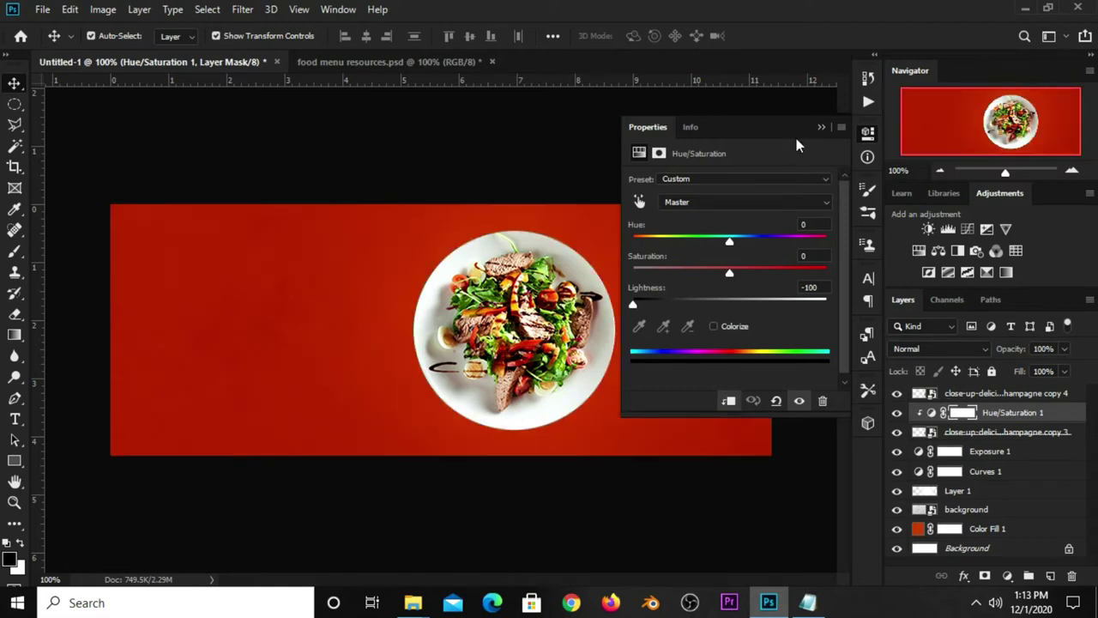
{"action": "left_click", "coordinate": [820, 127]}
{"action": "left_click", "coordinate": [947, 434]}
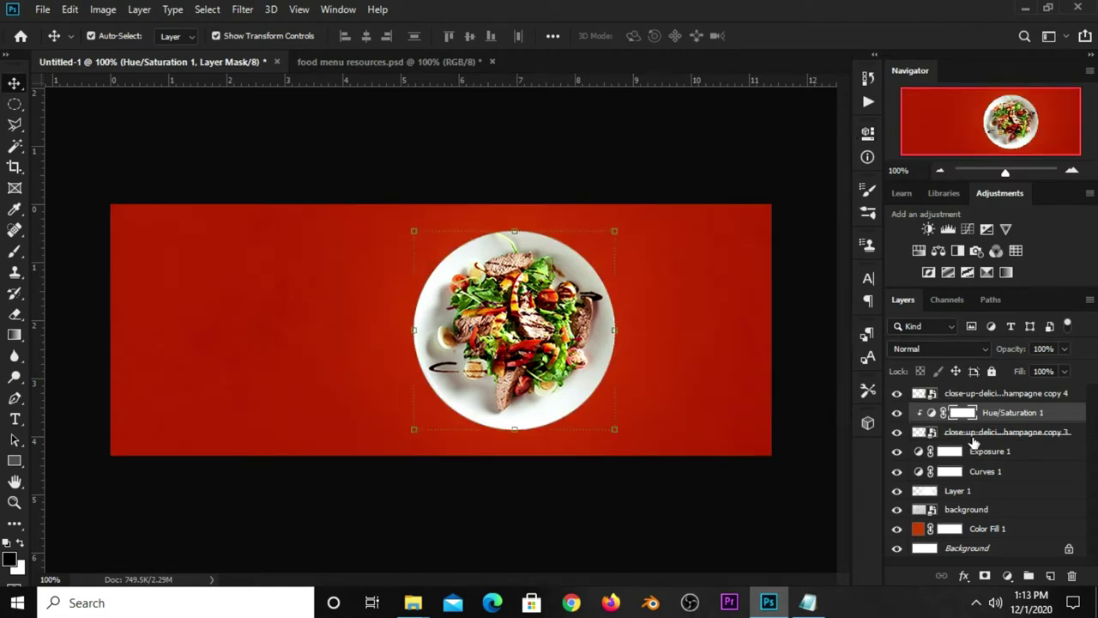
{"action": "left_click", "coordinate": [242, 9]}
{"action": "mouse_move", "coordinate": [326, 192]}
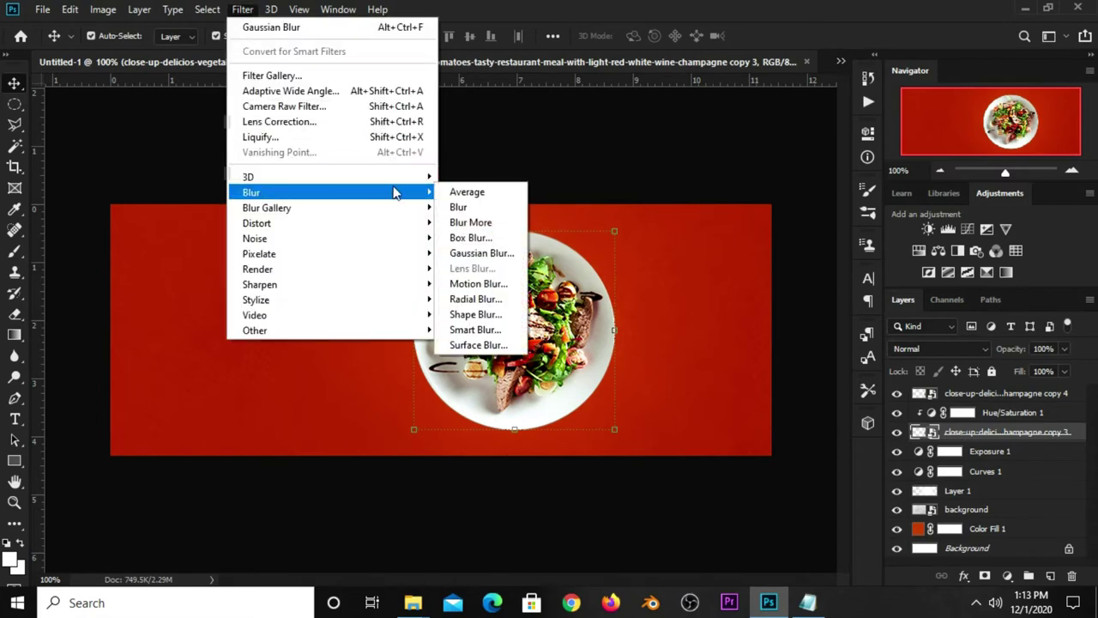
- Blur the black plate copy with a 6 px Gaussian Blur and offset it up-right as a shadow
{"action": "left_click", "coordinate": [485, 253]}
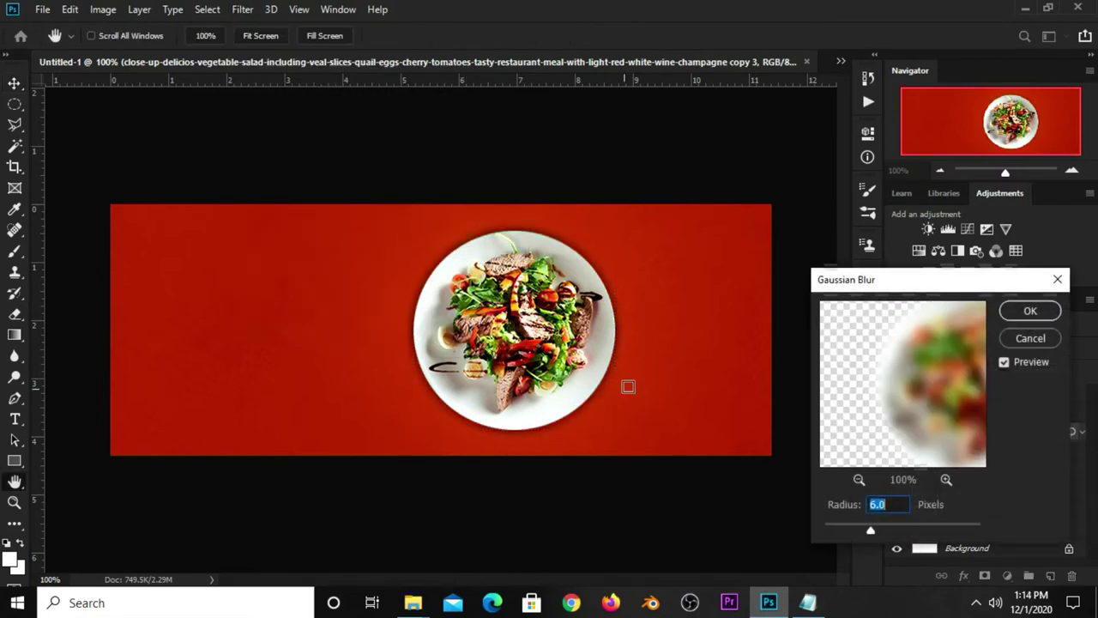
{"action": "left_click", "coordinate": [1024, 313]}
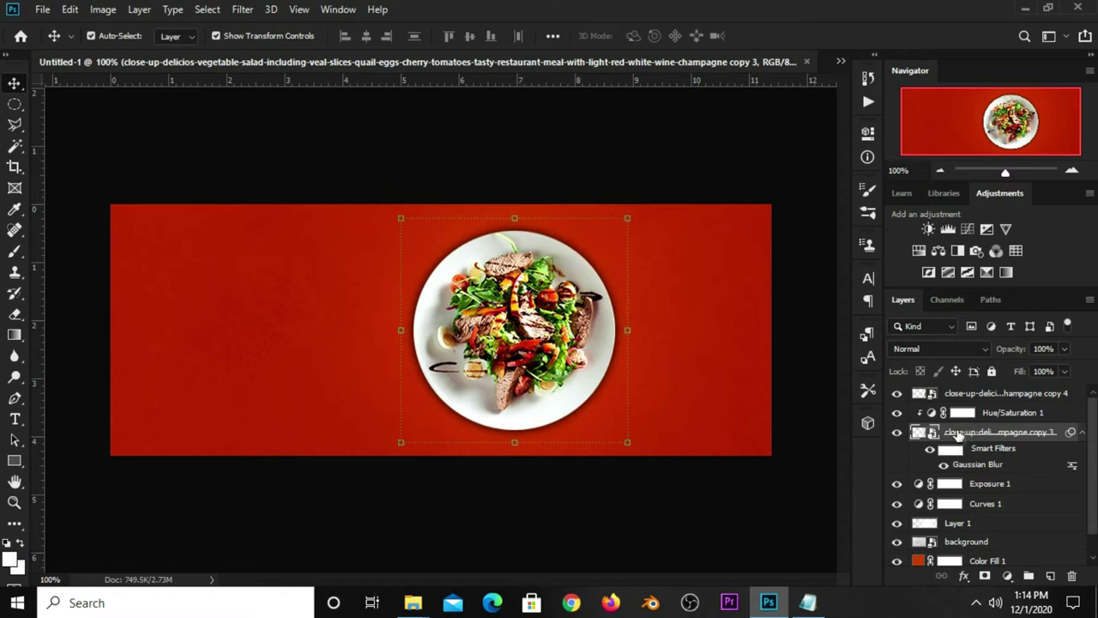
{"action": "key", "text": "ctrl+t"}
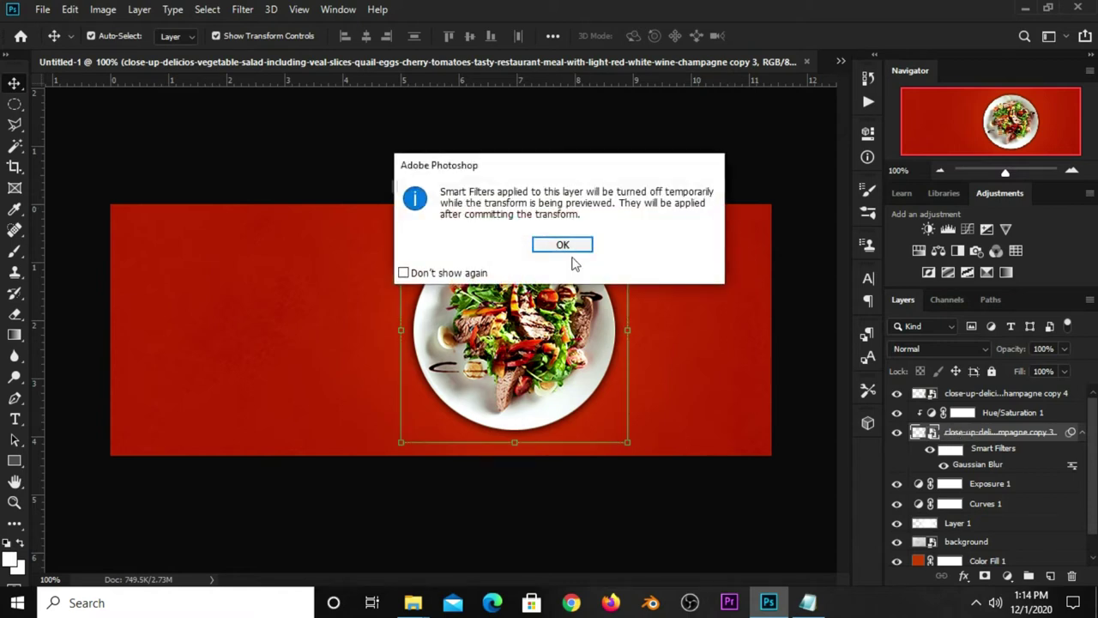
{"action": "left_click", "coordinate": [564, 243]}
{"action": "right_click", "coordinate": [572, 282]}
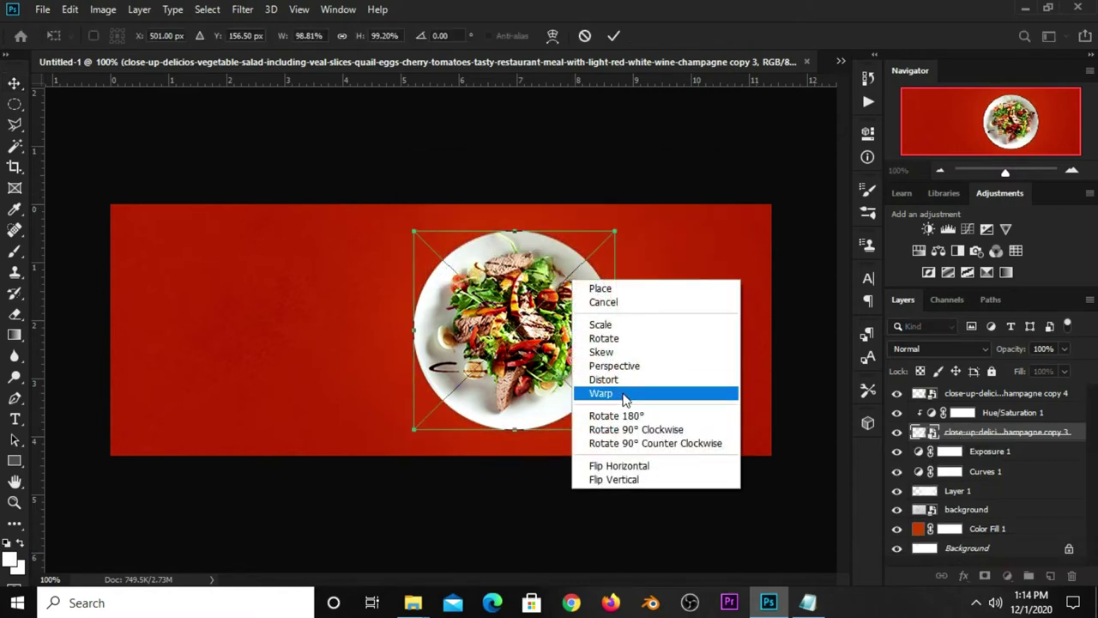
{"action": "left_click", "coordinate": [615, 366]}
{"action": "left_click_drag", "start_coordinate": [580, 293], "coordinate": [588, 278]}
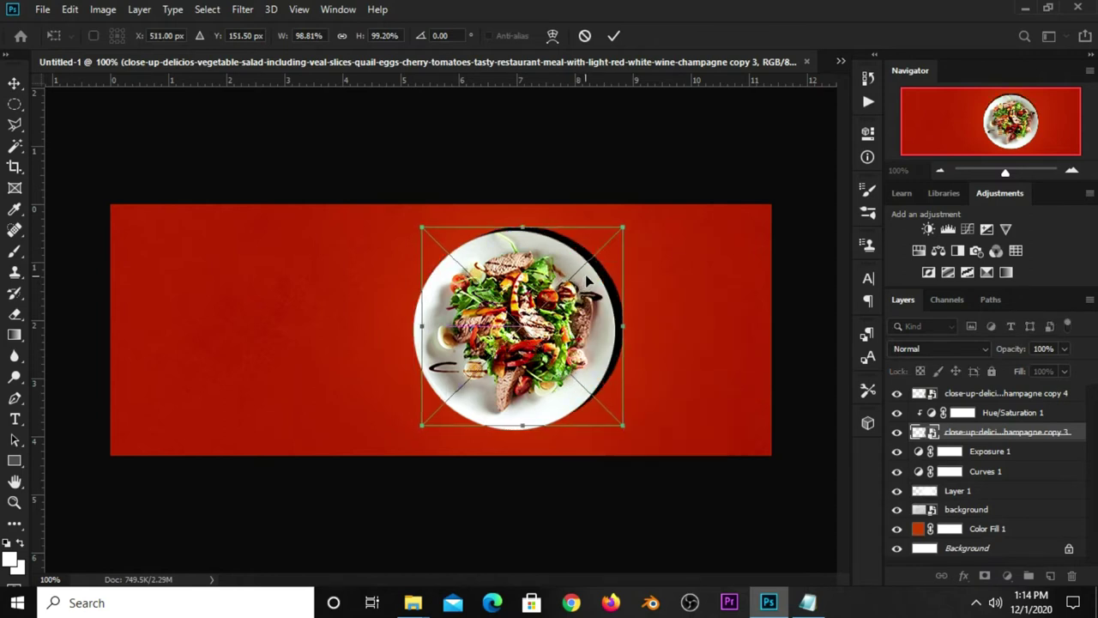
{"action": "left_click", "coordinate": [614, 36]}
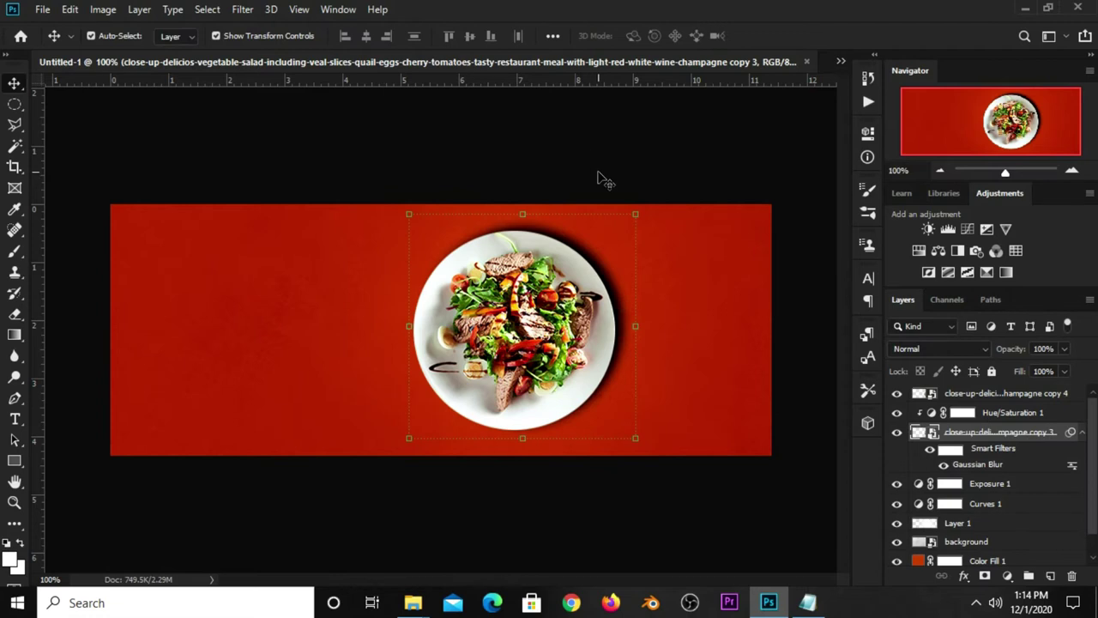
- Nudge the shadow down-left and set its opacity to 47%
{"action": "key", "text": "Left"}
{"action": "key", "text": "Left"}
{"action": "key", "text": "Down"}
{"action": "key", "text": "Down"}
{"action": "key", "text": "Down"}
{"action": "key", "text": "Down"}
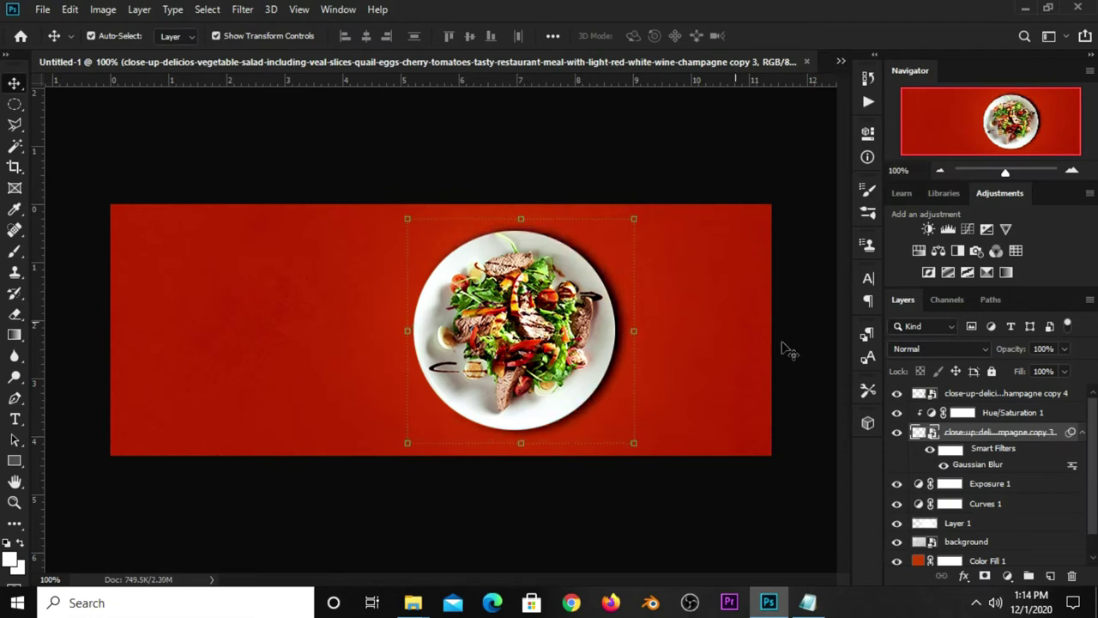
{"action": "left_click", "coordinate": [1063, 348]}
{"action": "left_click_drag", "start_coordinate": [1043, 371], "coordinate": [1030, 368]}
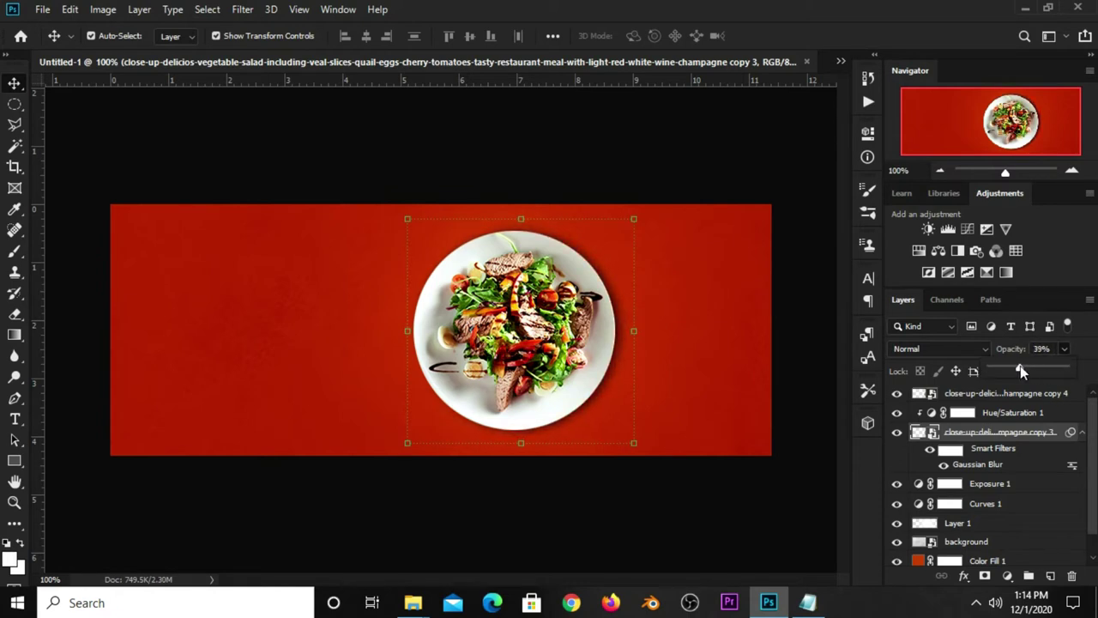
{"action": "left_click_drag", "start_coordinate": [1015, 370], "coordinate": [1027, 370]}
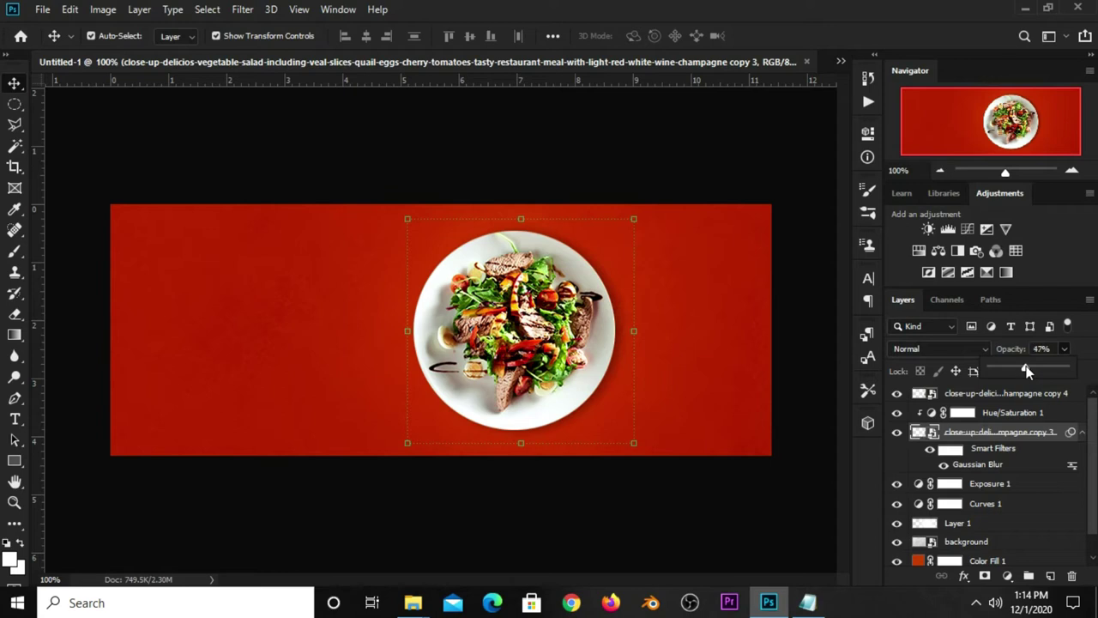
{"action": "left_click", "coordinate": [700, 518]}
{"action": "left_click", "coordinate": [897, 433]}
{"action": "left_click", "coordinate": [897, 432]}
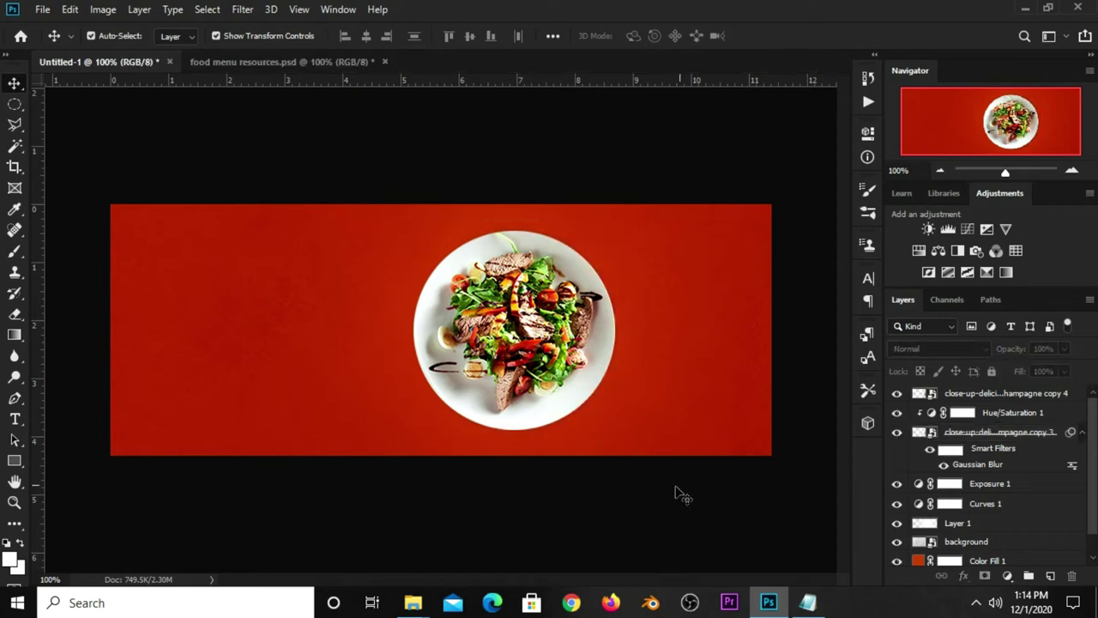
- Group the shadow, plate and adjustment layers into Group 1
{"action": "left_click", "coordinate": [979, 431]}
{"action": "left_click", "coordinate": [970, 413], "text": "shift"}
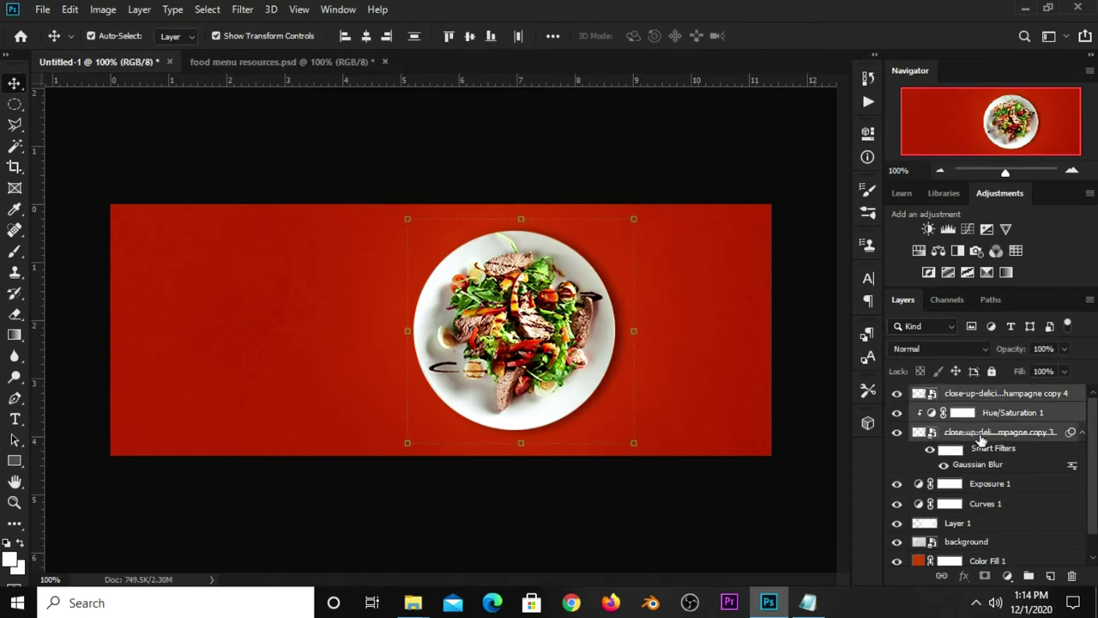
{"action": "key", "text": "ctrl+g"}
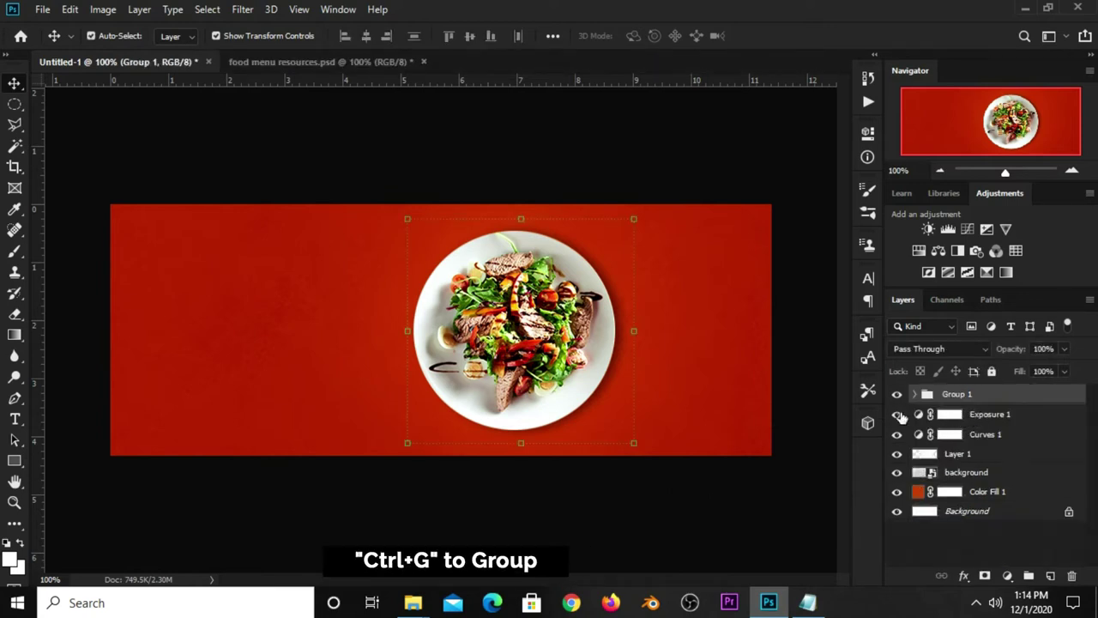
{"action": "left_click", "coordinate": [896, 396]}
- Set the Rectangle Tool fill to dark red hex 3c0000
{"action": "left_click", "coordinate": [896, 395]}
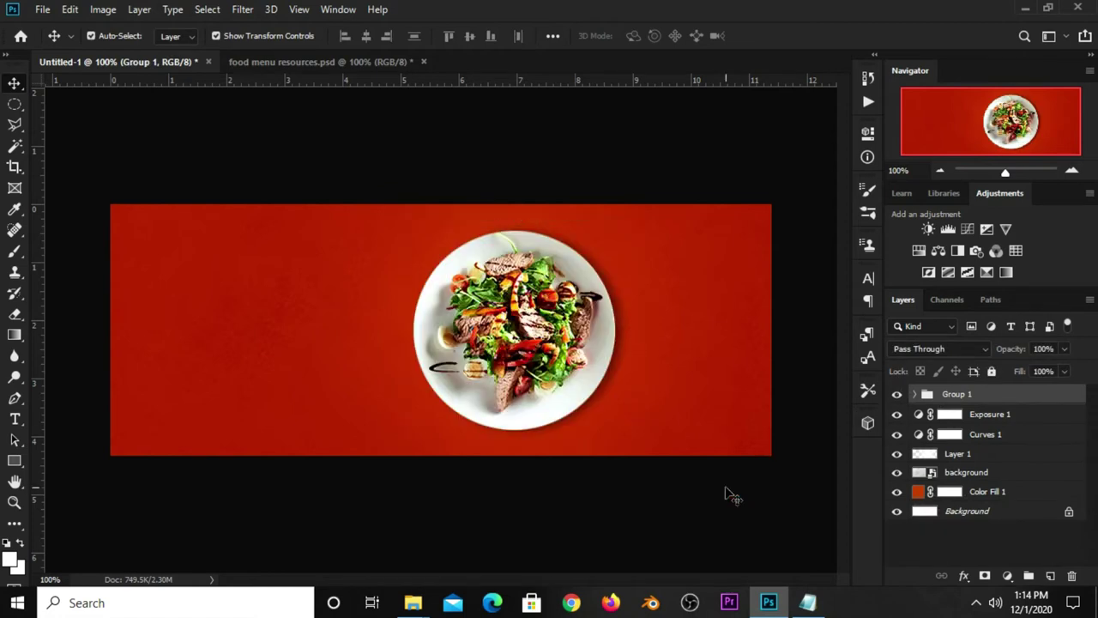
{"action": "left_click", "coordinate": [652, 489]}
{"action": "left_click", "coordinate": [15, 461]}
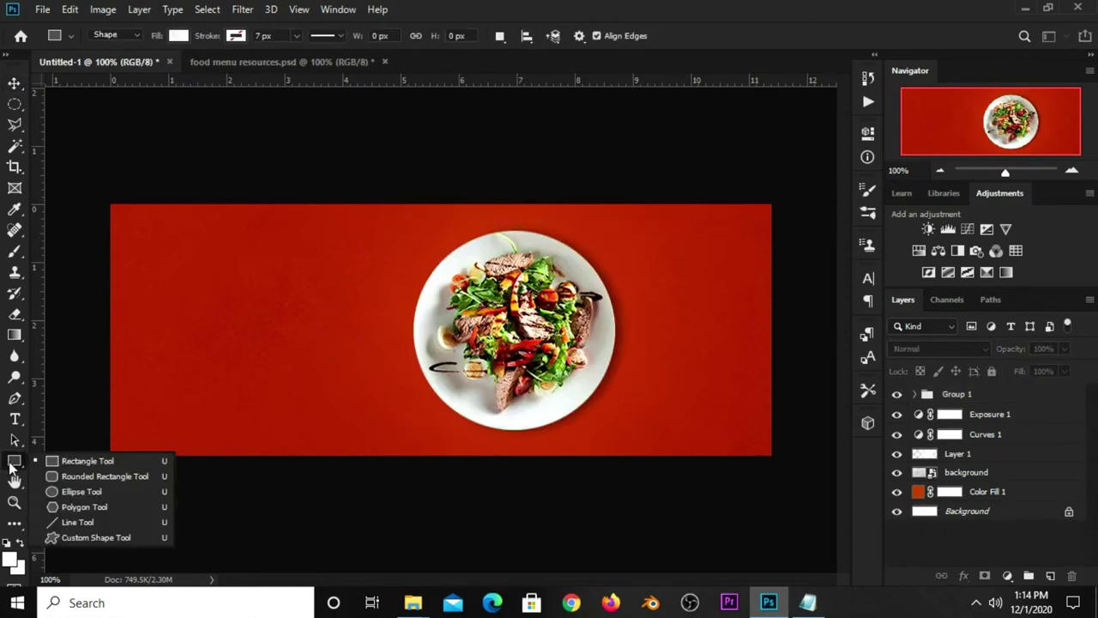
{"action": "left_click", "coordinate": [52, 460]}
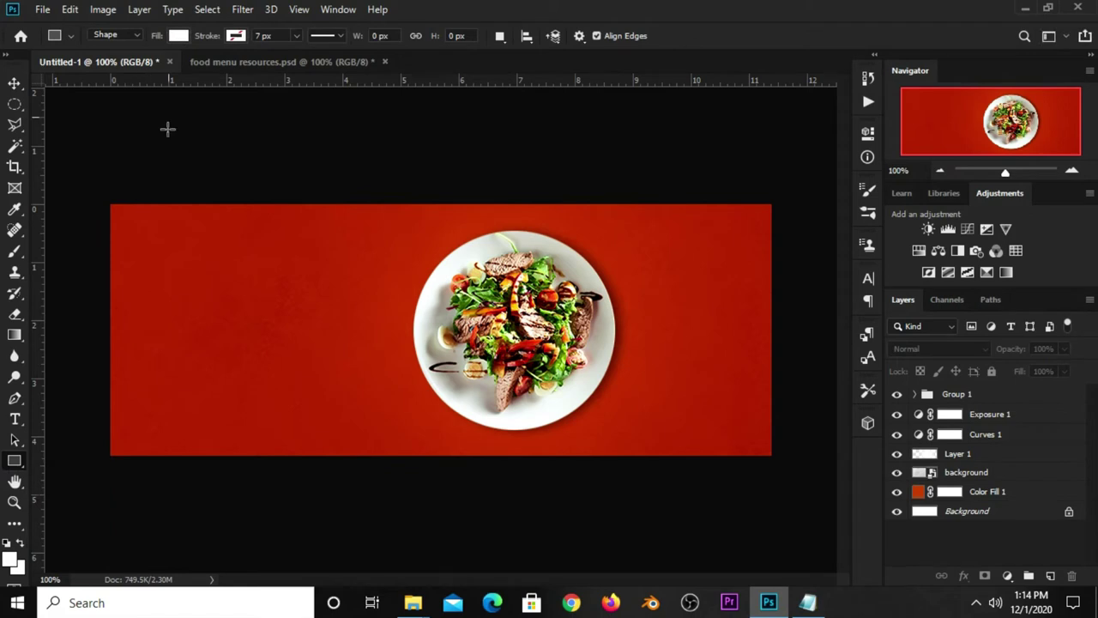
{"action": "left_click", "coordinate": [178, 36]}
{"action": "left_click", "coordinate": [115, 120]}
{"action": "left_click", "coordinate": [254, 66]}
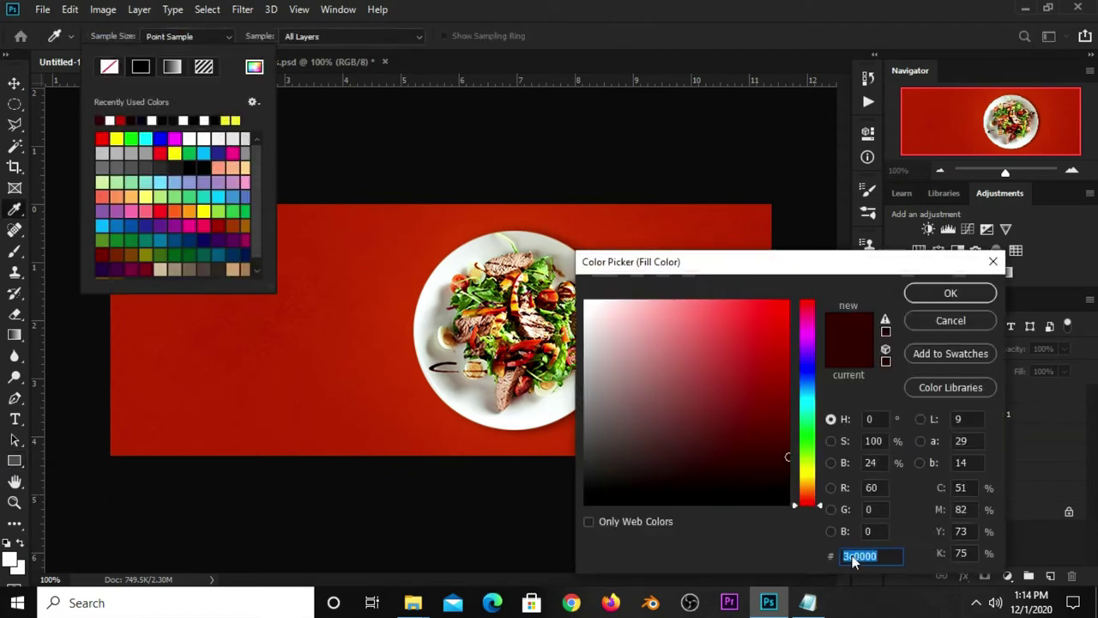
{"action": "left_click", "coordinate": [896, 559]}
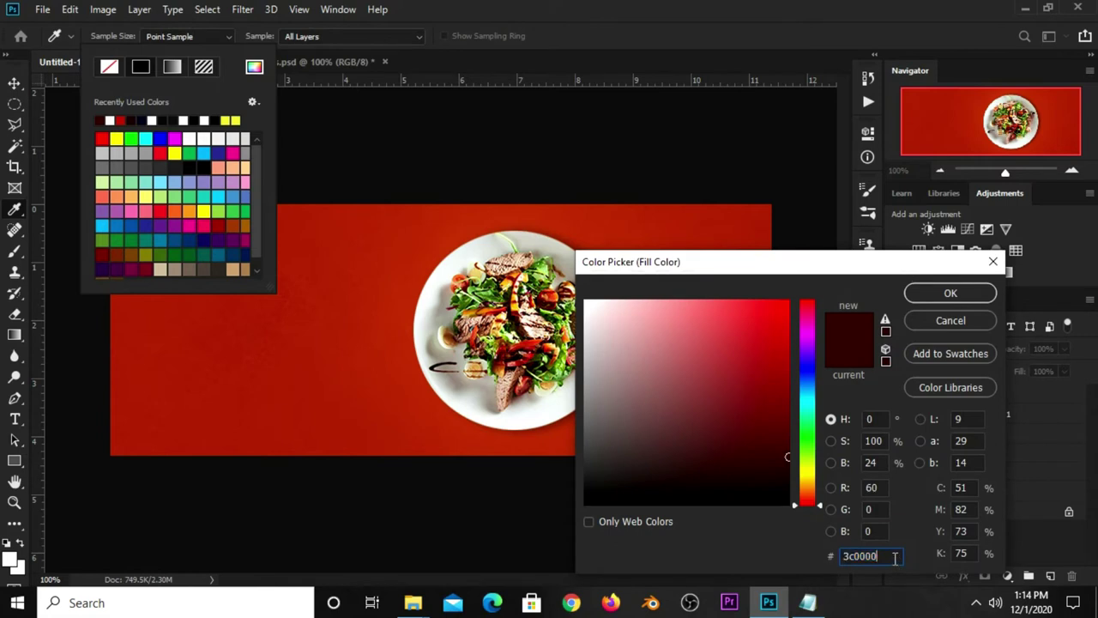
{"action": "left_click", "coordinate": [914, 294]}
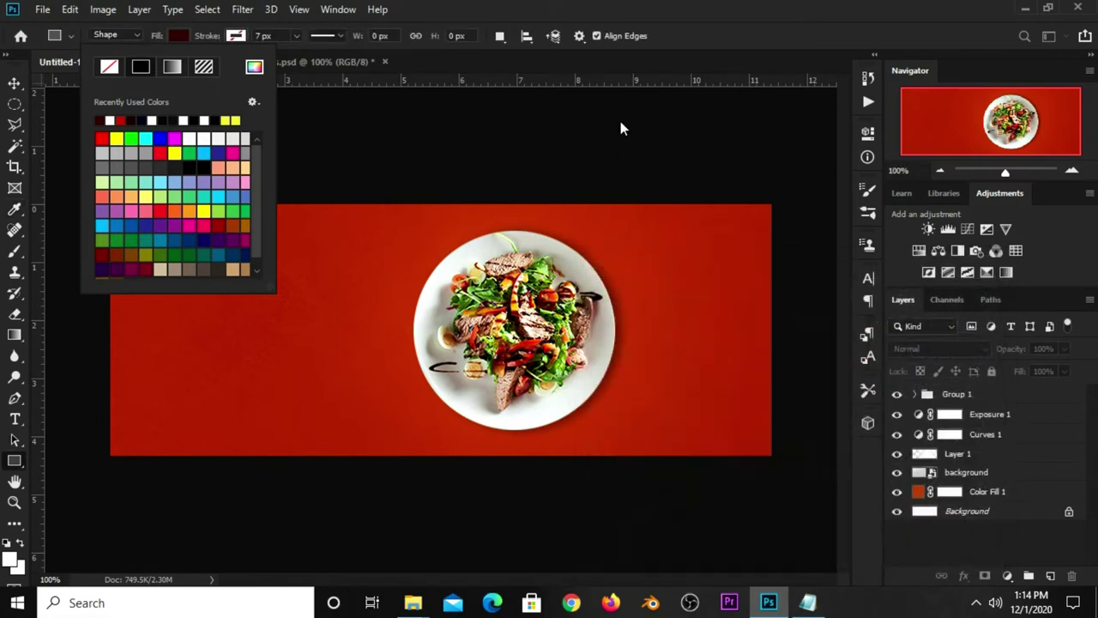
{"action": "left_click", "coordinate": [692, 33]}
- Draw an 80 × 56 px box and move it flush with the banner's top-left edge
{"action": "left_click", "coordinate": [183, 233]}
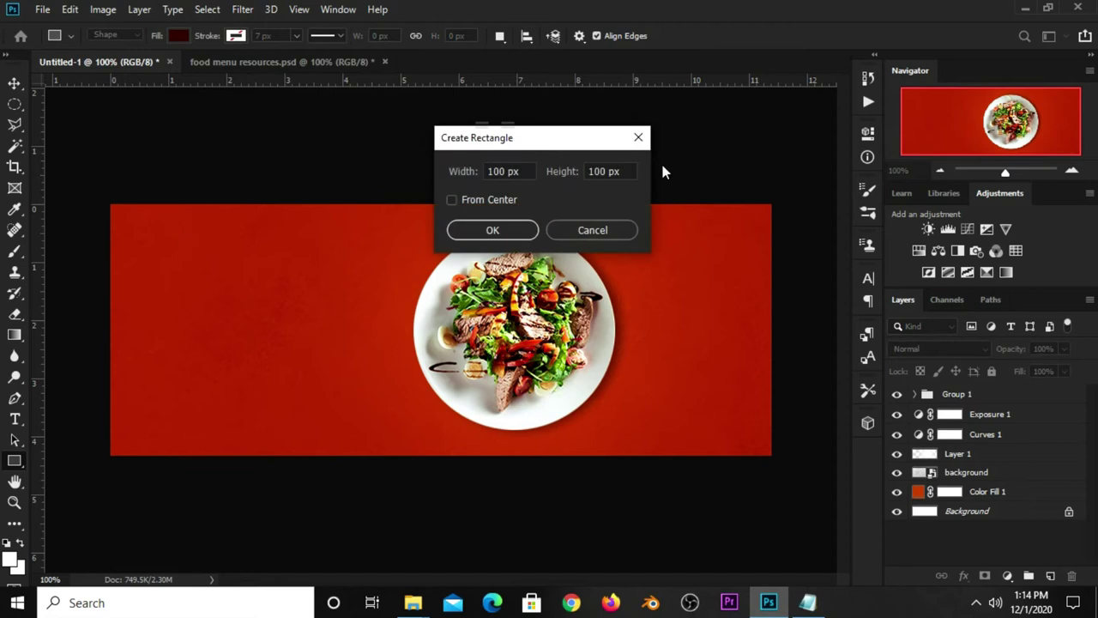
{"action": "left_click", "coordinate": [638, 137]}
{"action": "left_click_drag", "start_coordinate": [131, 193], "coordinate": [188, 234]}
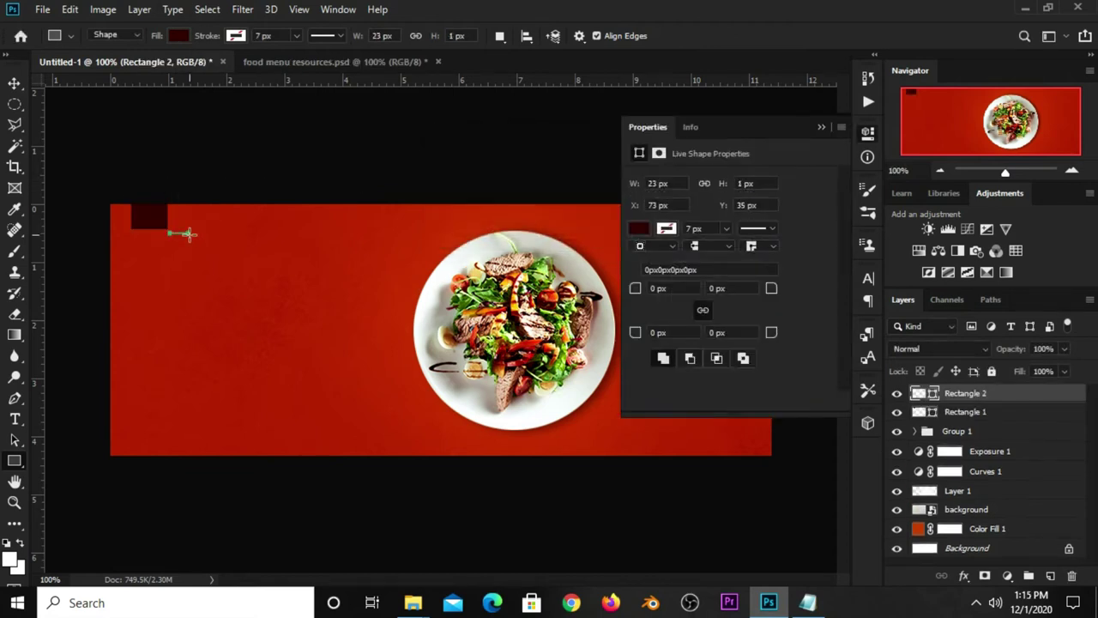
{"action": "key", "text": "ctrl+z"}
{"action": "left_click", "coordinate": [14, 85]}
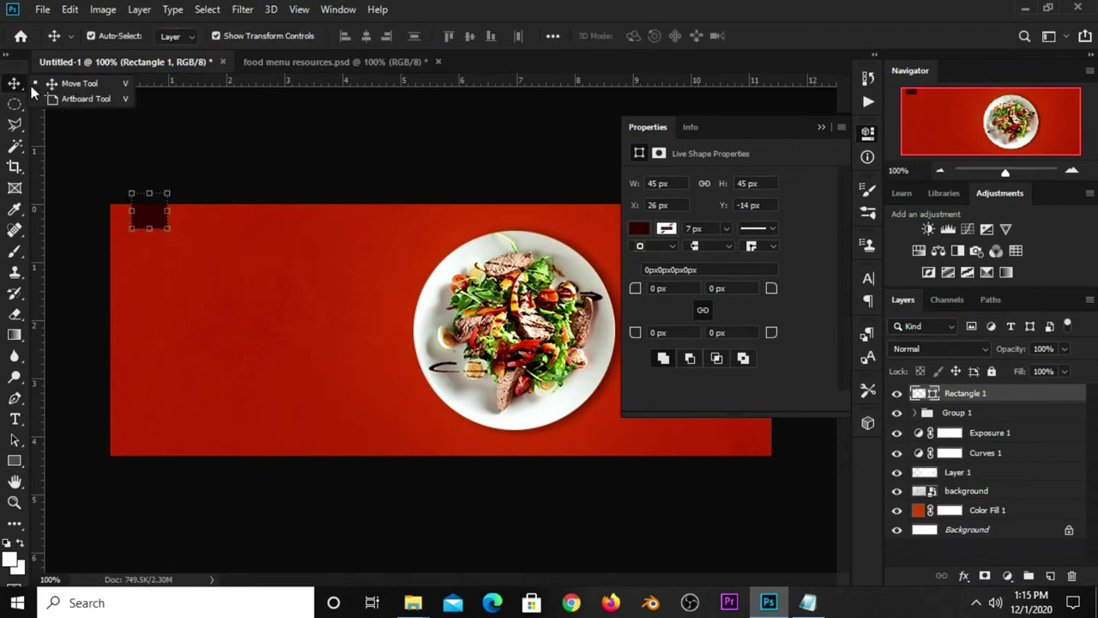
{"action": "left_click_drag", "start_coordinate": [169, 210], "coordinate": [184, 225]}
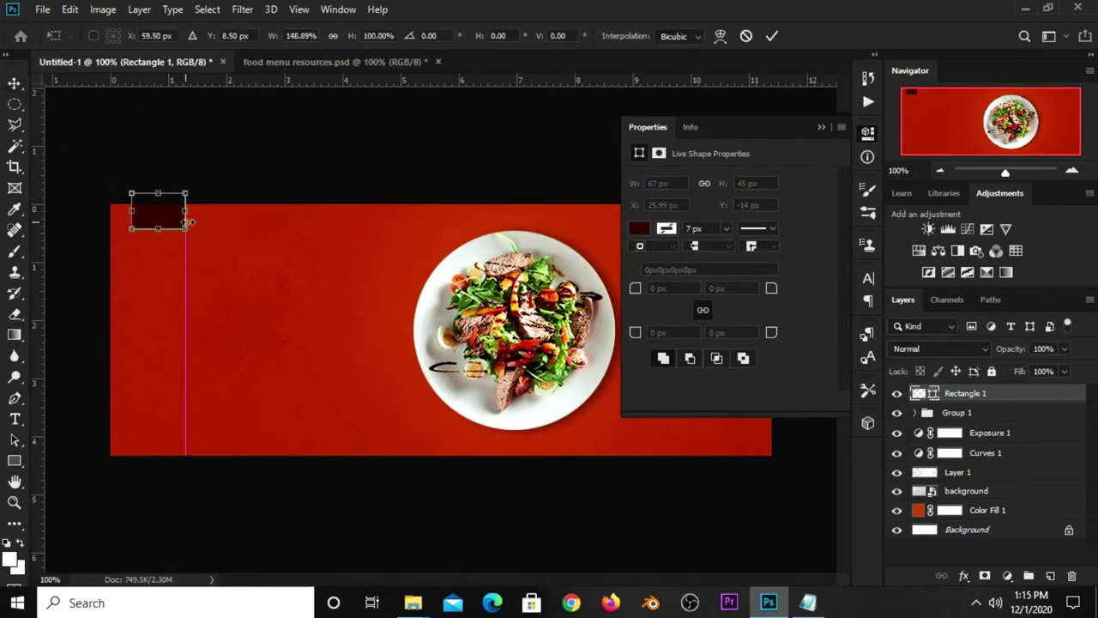
{"action": "left_click_drag", "start_coordinate": [190, 211], "coordinate": [165, 237]}
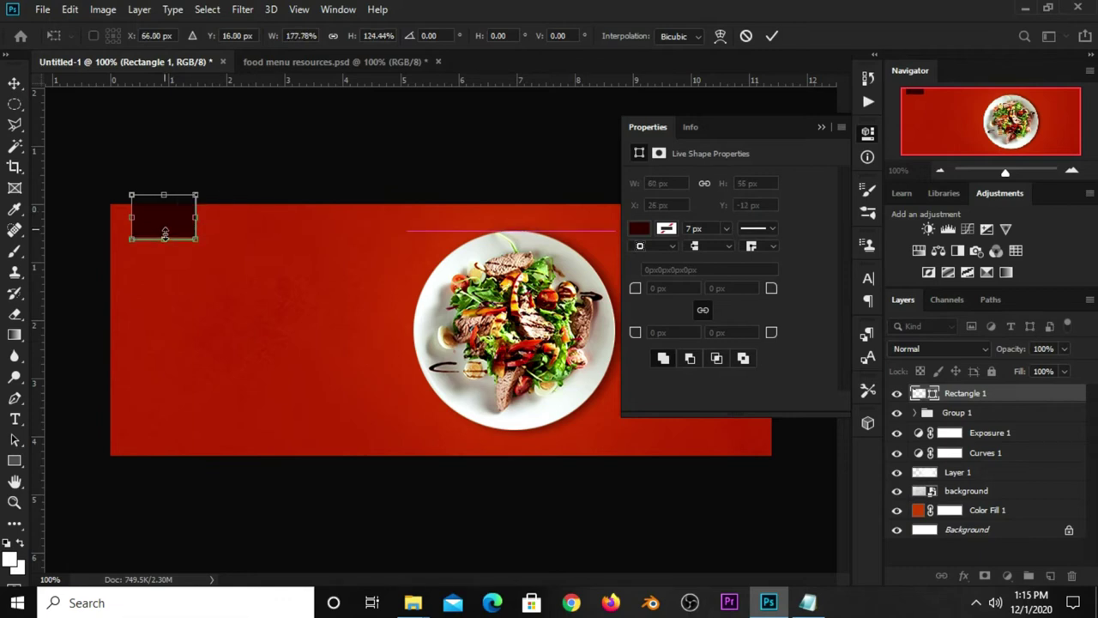
{"action": "left_click", "coordinate": [771, 35]}
{"action": "left_click", "coordinate": [367, 157]}
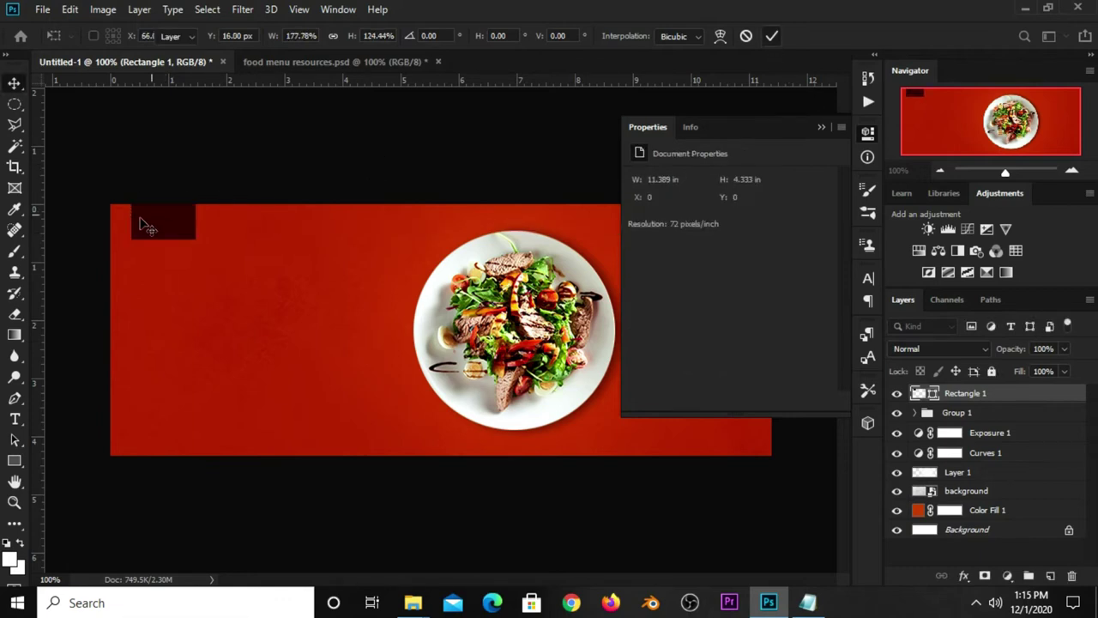
{"action": "left_click_drag", "start_coordinate": [163, 227], "coordinate": [164, 217]}
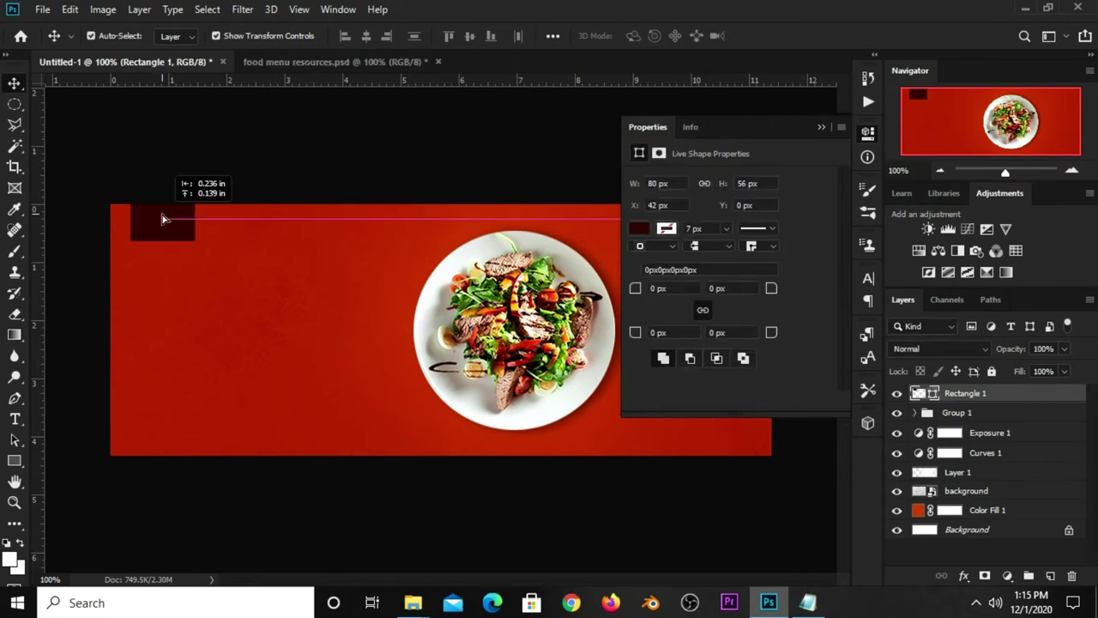
{"action": "left_click", "coordinate": [274, 176]}
- Copy the 'logo here' text from the Notepad notes
{"action": "left_click", "coordinate": [807, 602]}
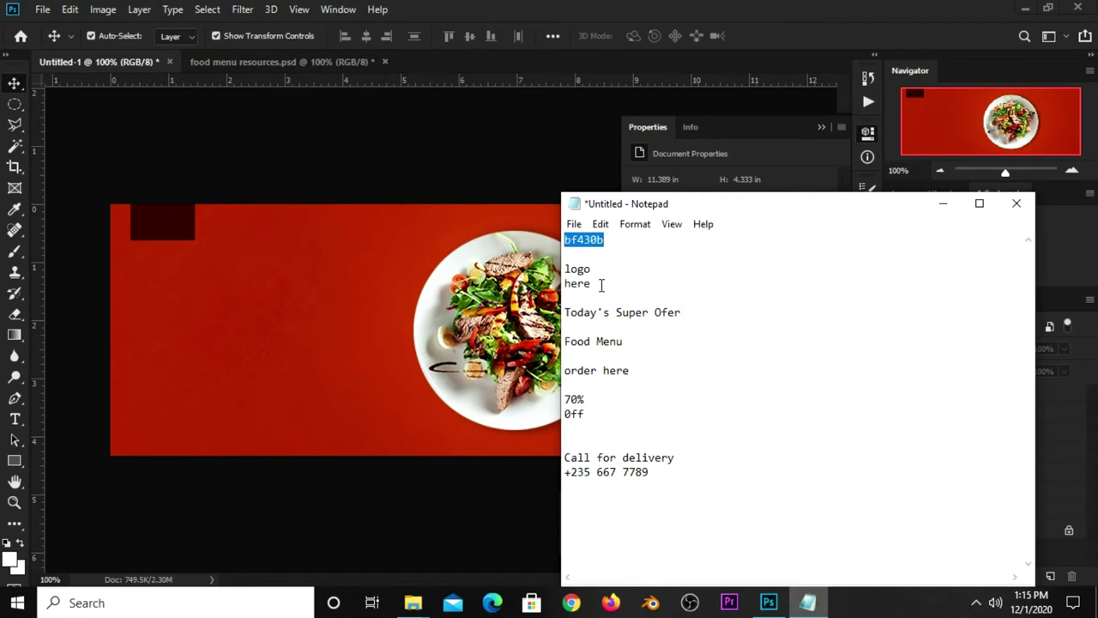
{"action": "left_click_drag", "start_coordinate": [601, 285], "coordinate": [565, 269]}
{"action": "right_click", "coordinate": [578, 271]}
{"action": "left_click", "coordinate": [630, 319]}
{"action": "left_click", "coordinate": [769, 55]}
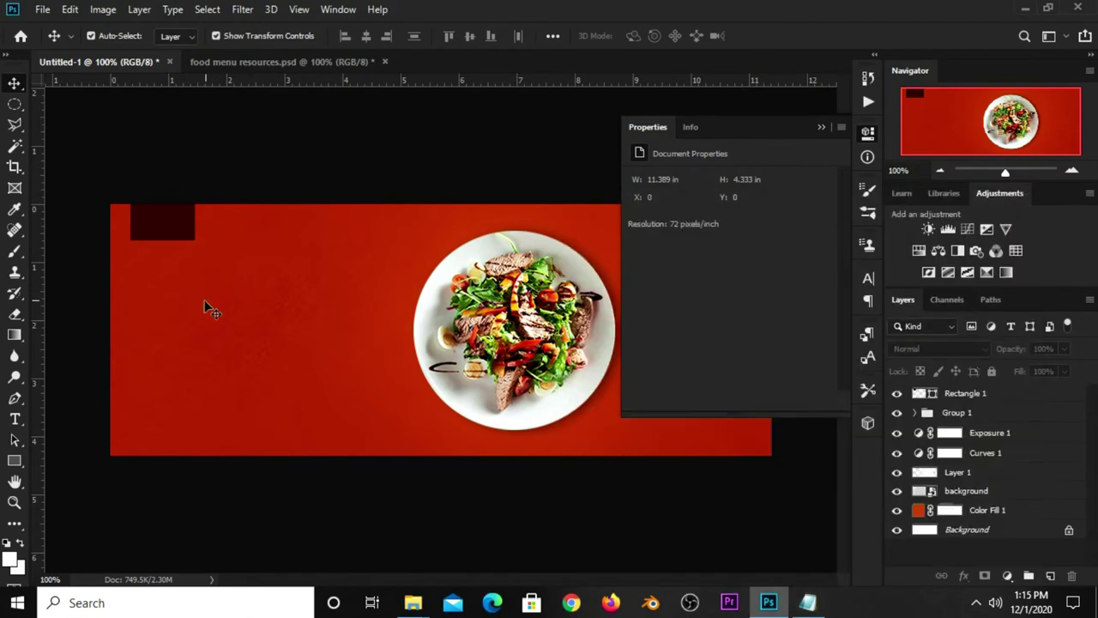
- Add the pasted 'logo here' text left of the plate and set it to All Caps
{"action": "left_click", "coordinate": [14, 419]}
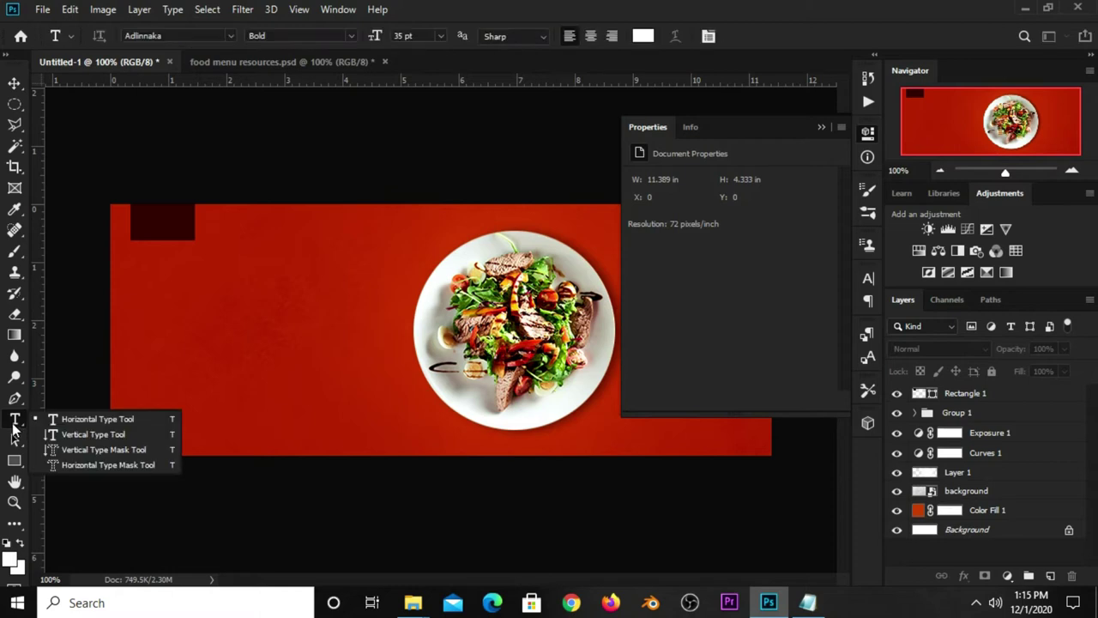
{"action": "left_click", "coordinate": [63, 422]}
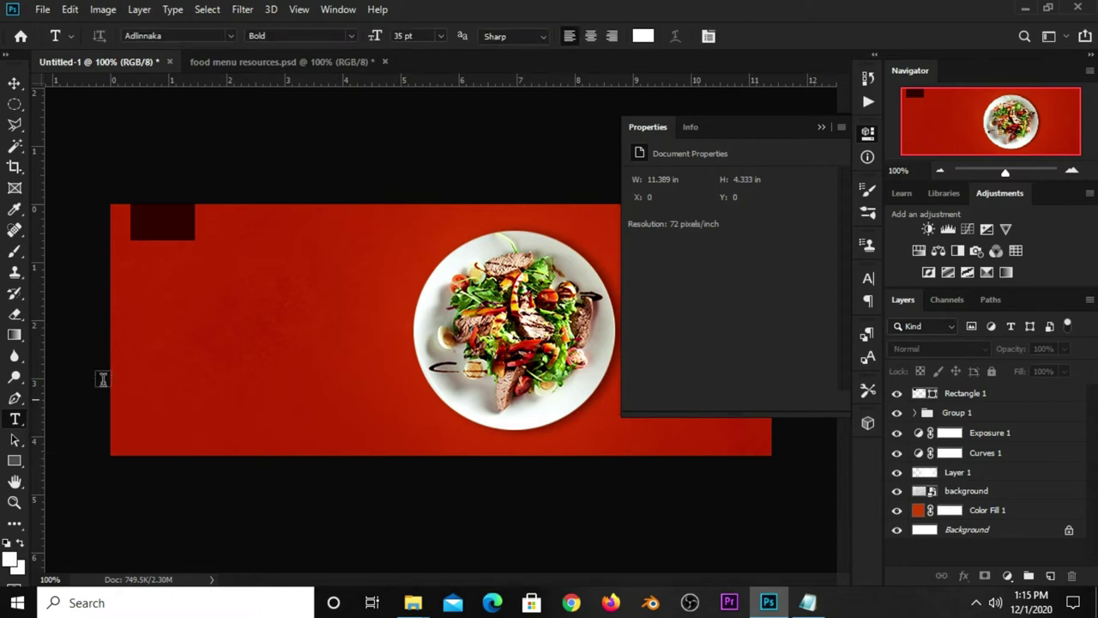
{"action": "left_click", "coordinate": [215, 292]}
{"action": "key", "text": "ctrl+v"}
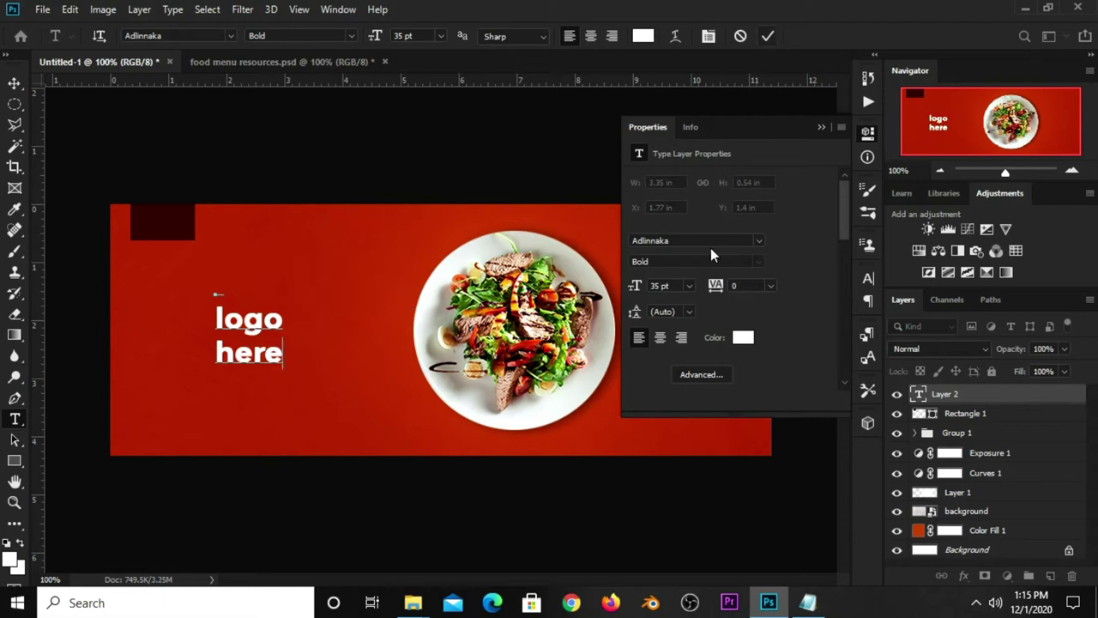
{"action": "key", "text": "ctrl+Return"}
{"action": "left_click", "coordinate": [868, 277]}
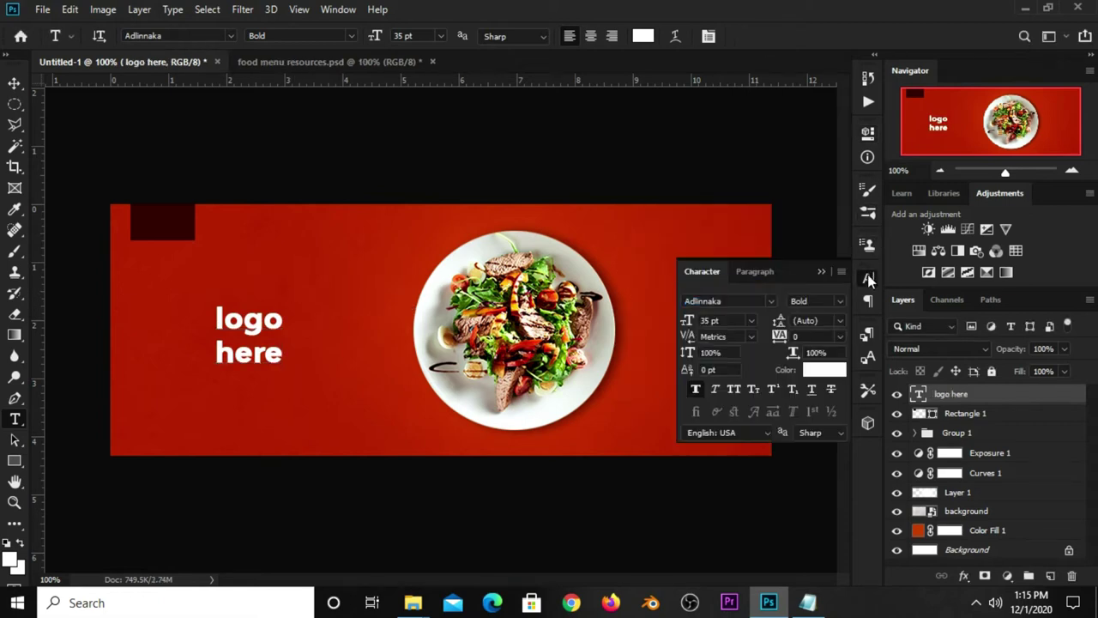
{"action": "left_click", "coordinate": [734, 390]}
{"action": "left_click", "coordinate": [822, 272]}
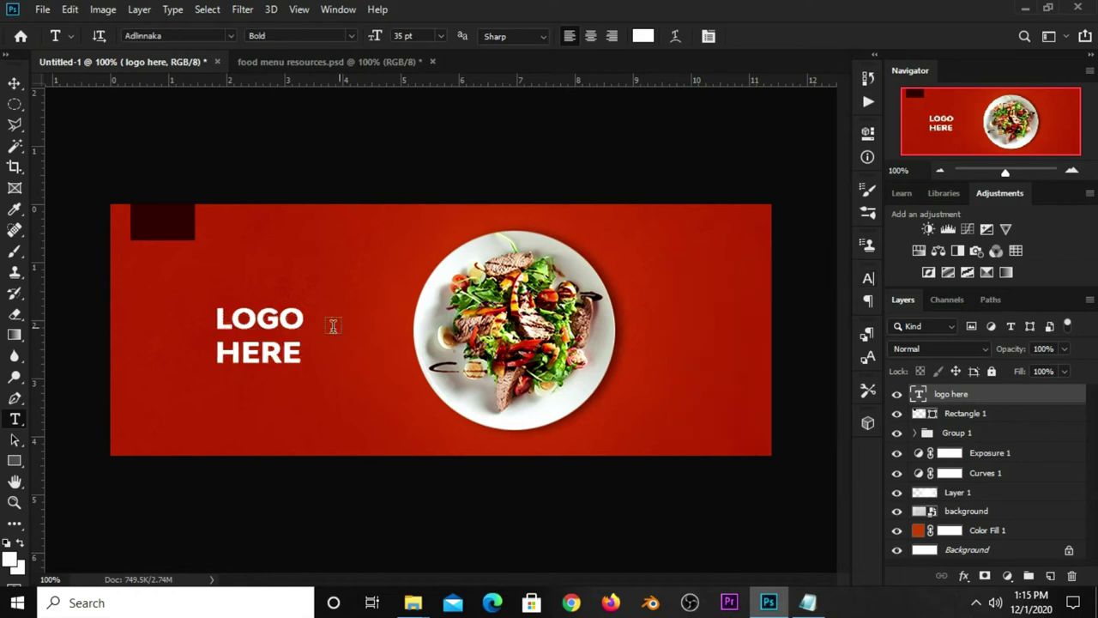
- Shrink the LOGO HERE text to about half size and move it into the dark box
{"action": "left_click_drag", "start_coordinate": [15, 83], "coordinate": [54, 84]}
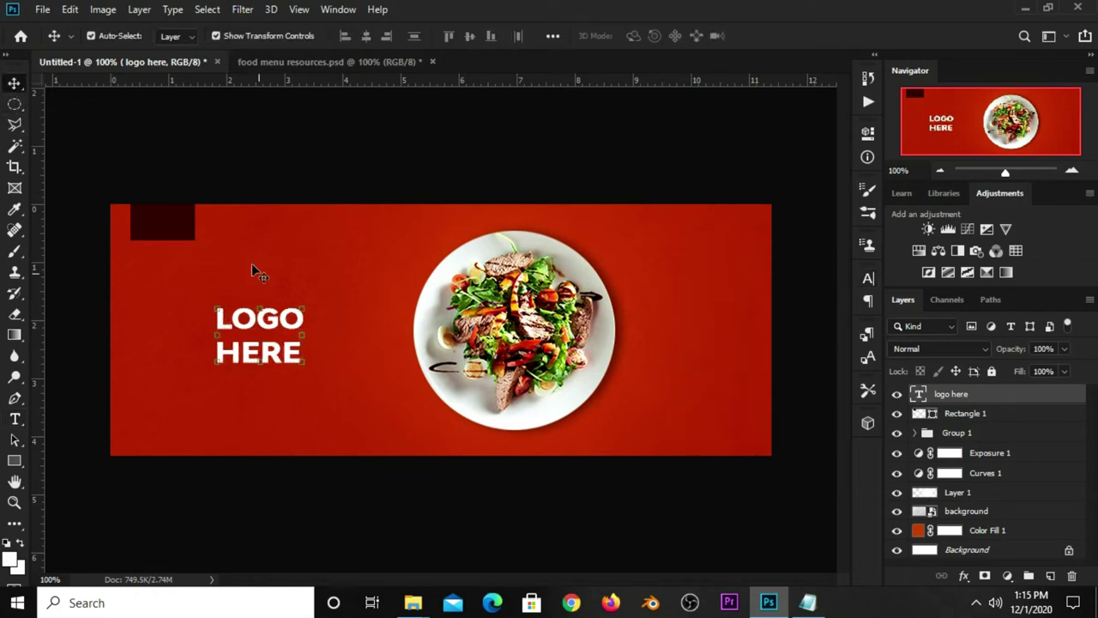
{"action": "left_click_drag", "start_coordinate": [308, 372], "coordinate": [238, 310]}
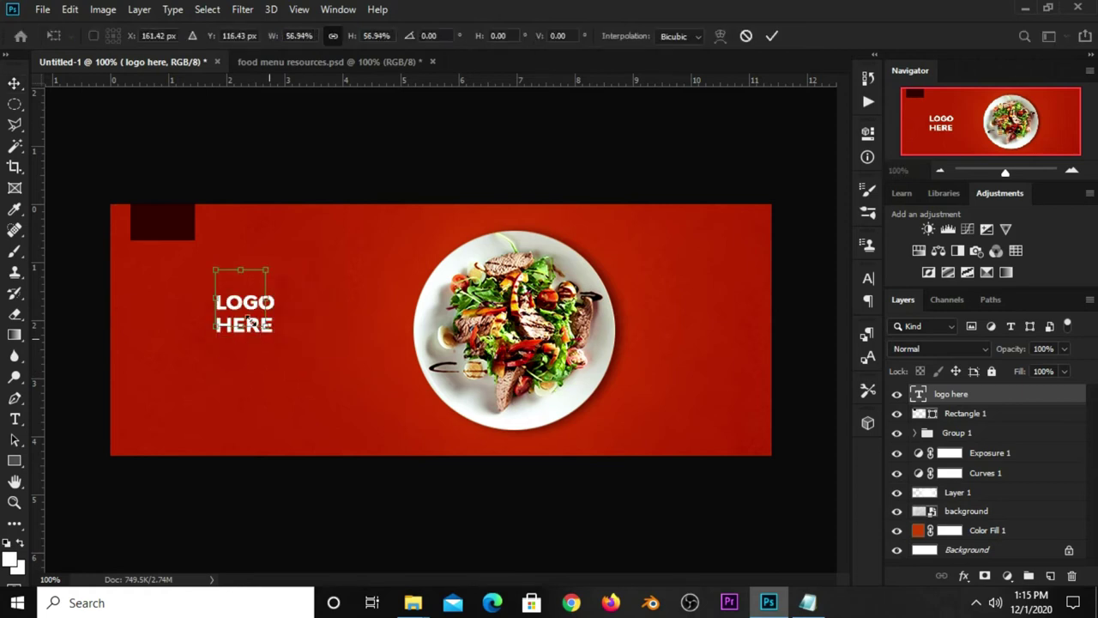
{"action": "left_click_drag", "start_coordinate": [254, 311], "coordinate": [223, 280]}
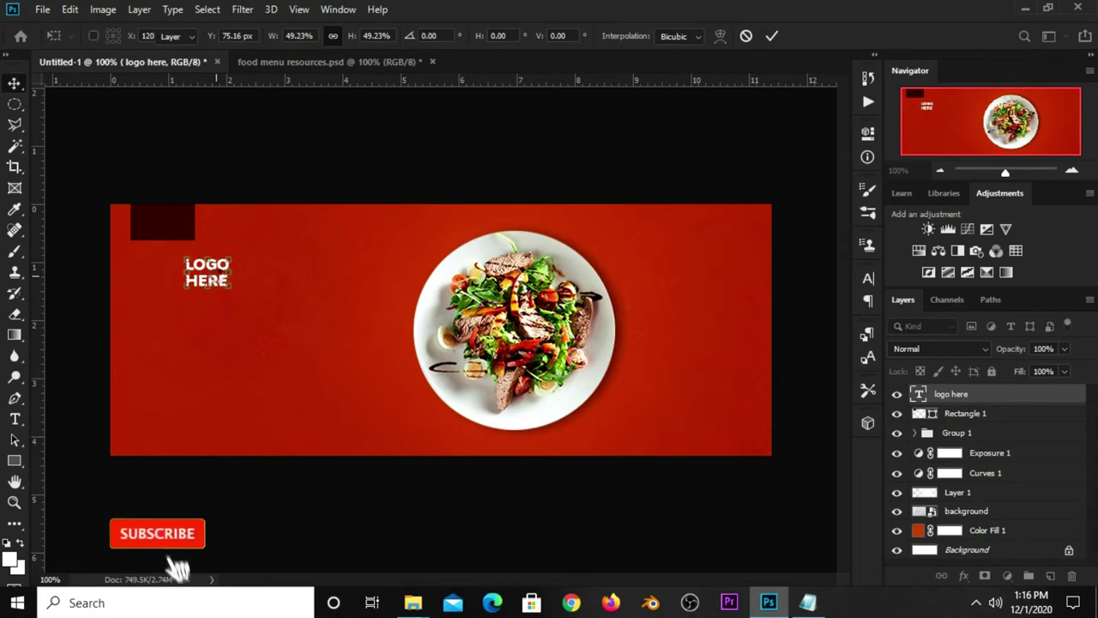
{"action": "key", "text": "Return"}
{"action": "left_click", "coordinate": [206, 259]}
{"action": "mouse_move", "coordinate": [206, 266]}
{"action": "left_mouse_down"}
{"action": "mouse_move", "coordinate": [161, 221]}
{"action": "mouse_move", "coordinate": [161, 236]}
{"action": "left_mouse_up"}
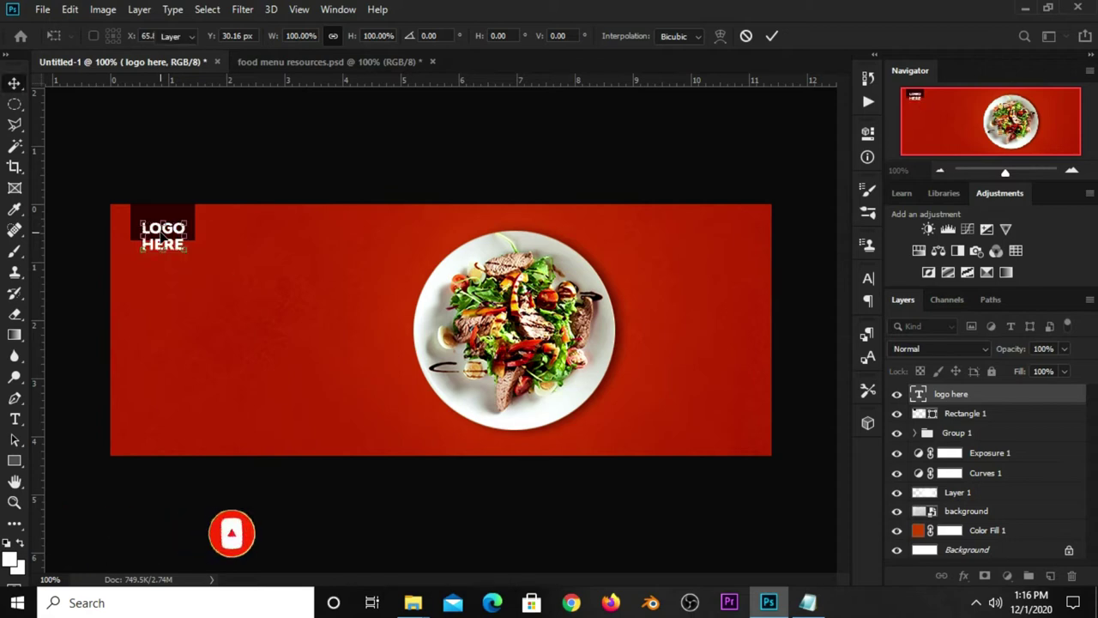
{"action": "key", "text": "Return"}
{"action": "key", "text": "ctrl+t"}
{"action": "left_click_drag", "start_coordinate": [186, 249], "coordinate": [176, 235]}
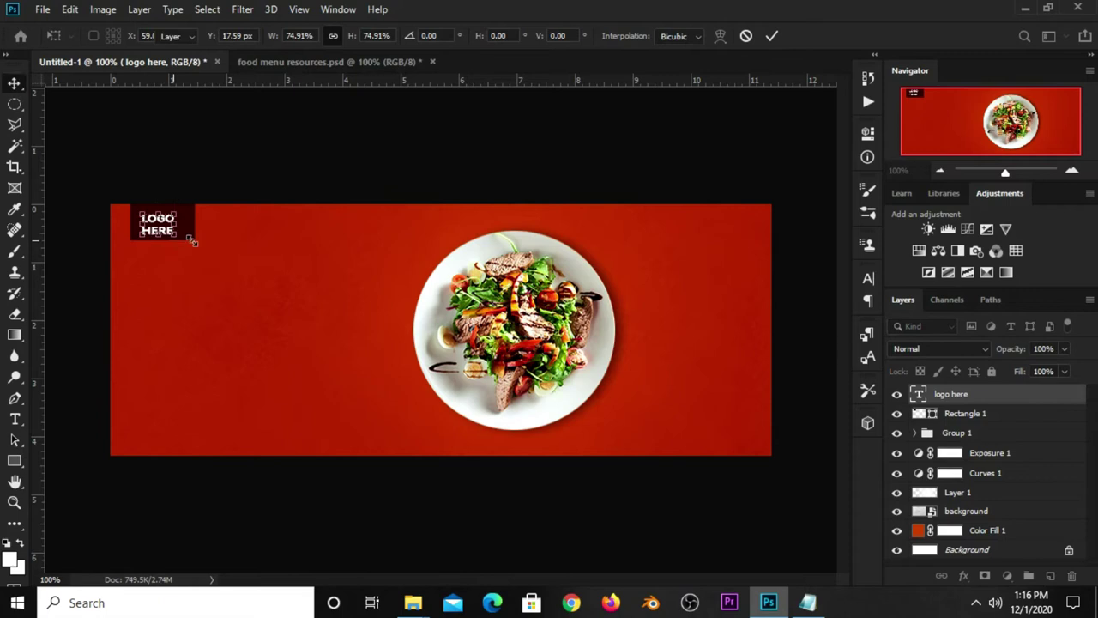
{"action": "key", "text": "Return"}
- Narrow the dark box to fit the text, then shift logo and box slightly right together
{"action": "left_click", "coordinate": [194, 230]}
{"action": "key", "text": "ctrl+t"}
{"action": "left_click_drag", "start_coordinate": [195, 218], "coordinate": [187, 218]}
{"action": "key", "text": "Return"}
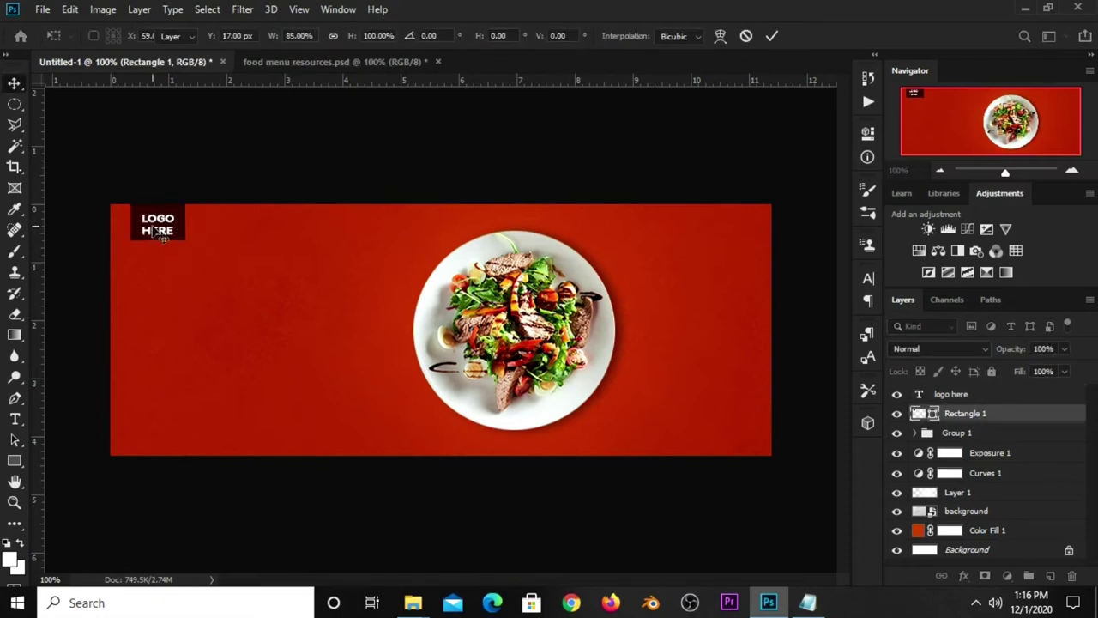
{"action": "left_click", "coordinate": [163, 225]}
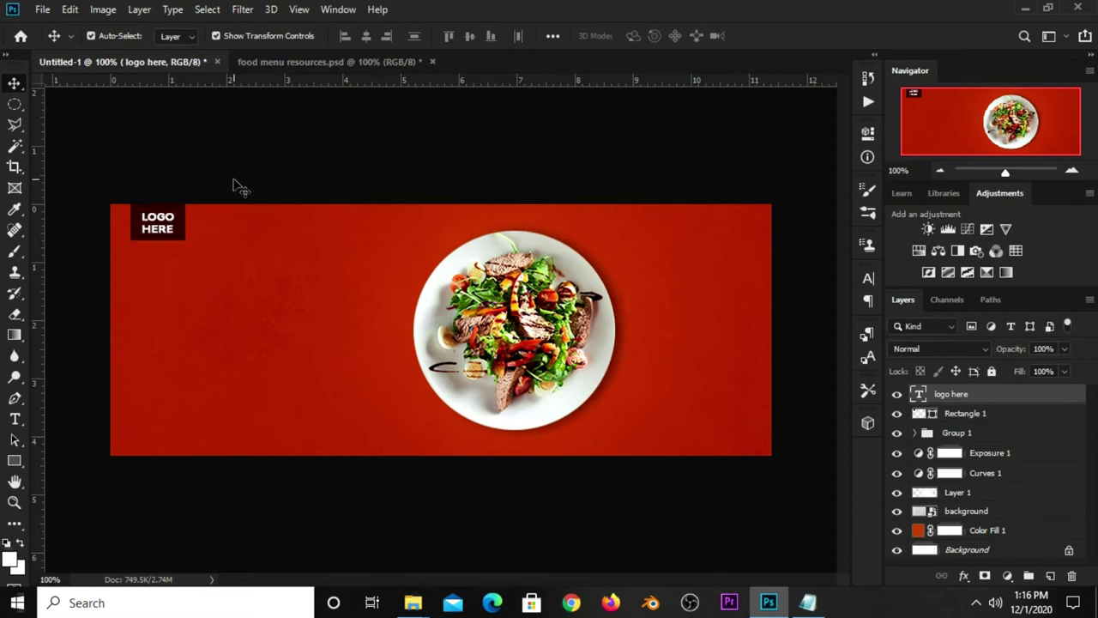
{"action": "left_click", "coordinate": [236, 187]}
{"action": "left_click", "coordinate": [967, 394]}
{"action": "left_click", "coordinate": [968, 413], "text": "shift"}
{"action": "key", "text": "ctrl+t"}
{"action": "left_click_drag", "start_coordinate": [157, 227], "coordinate": [165, 229]}
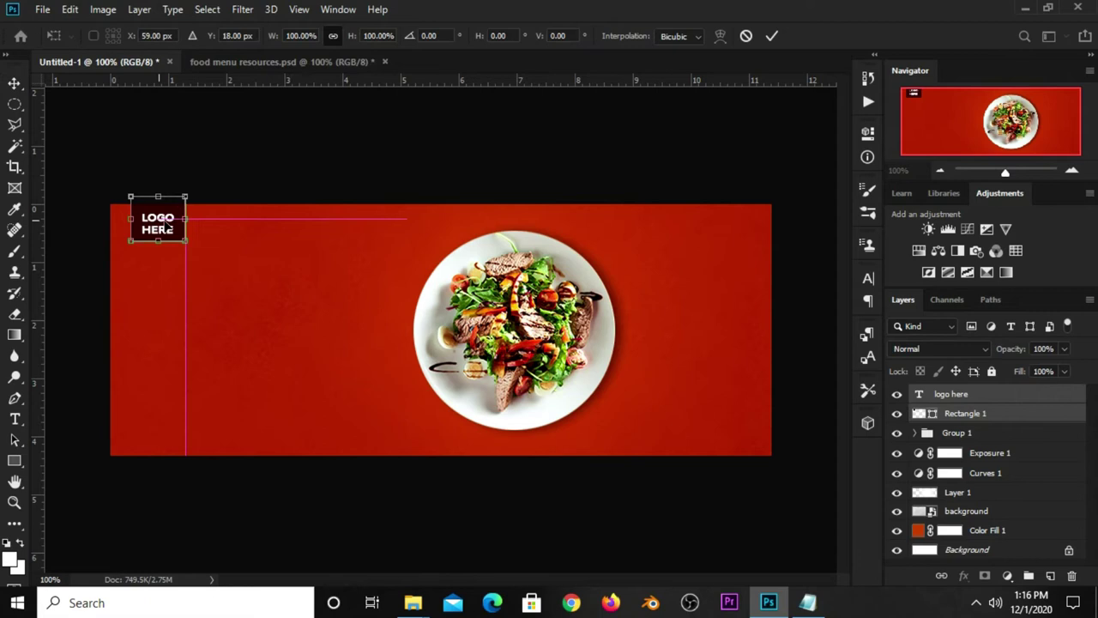
{"action": "key", "text": "Return"}
{"action": "left_click", "coordinate": [250, 166]}
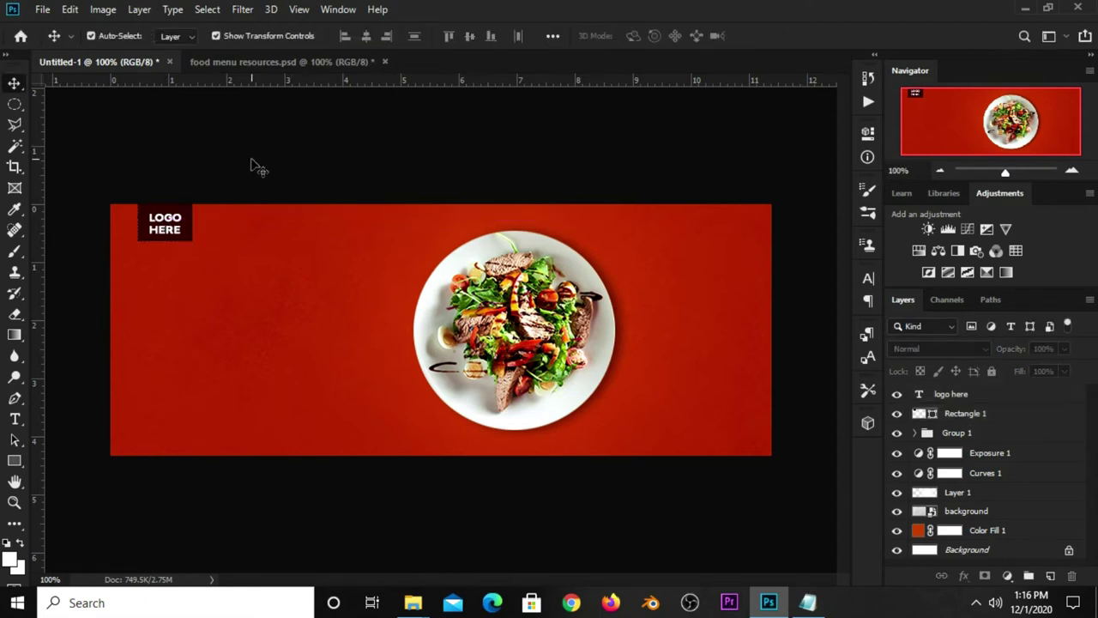
- Copy the 'Today's Super Ofer' line from the notes file
{"action": "left_click", "coordinate": [807, 602]}
{"action": "left_click", "coordinate": [700, 312]}
{"action": "key", "text": "shift+Home"}
{"action": "right_click", "coordinate": [574, 314]}
{"action": "left_click", "coordinate": [615, 363]}
{"action": "left_click", "coordinate": [761, 43]}
{"action": "left_click", "coordinate": [15, 419]}
- Paste 'Today's Super Ofer' left of the plate, with All Caps off and 17 pt size
{"action": "right_click", "coordinate": [15, 419]}
{"action": "left_click", "coordinate": [85, 419]}
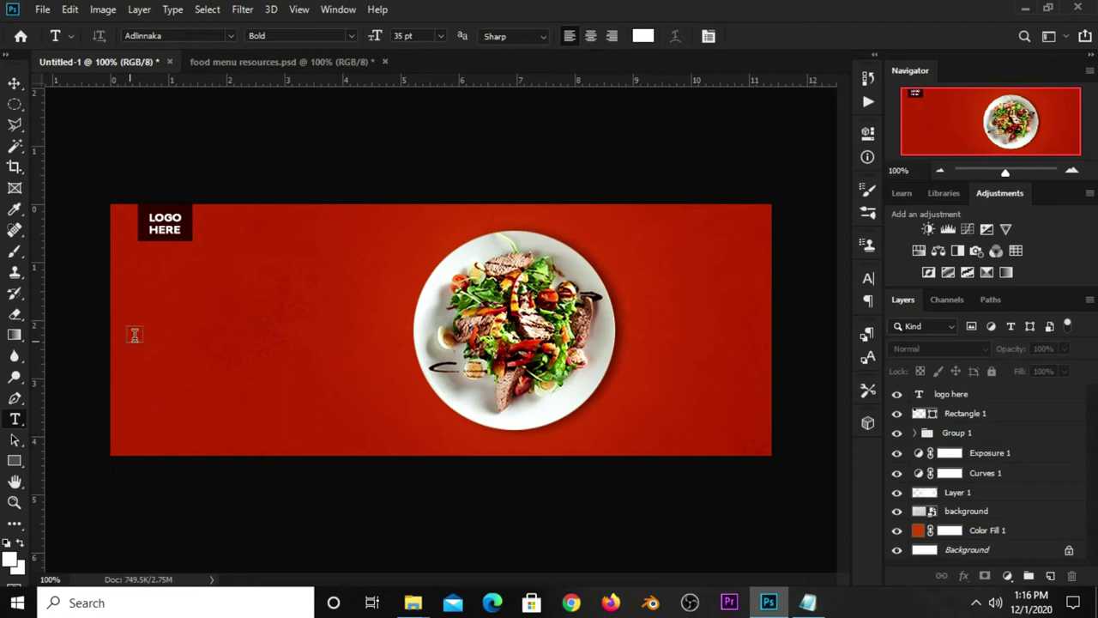
{"action": "left_click", "coordinate": [168, 298]}
{"action": "key", "text": "ctrl+v"}
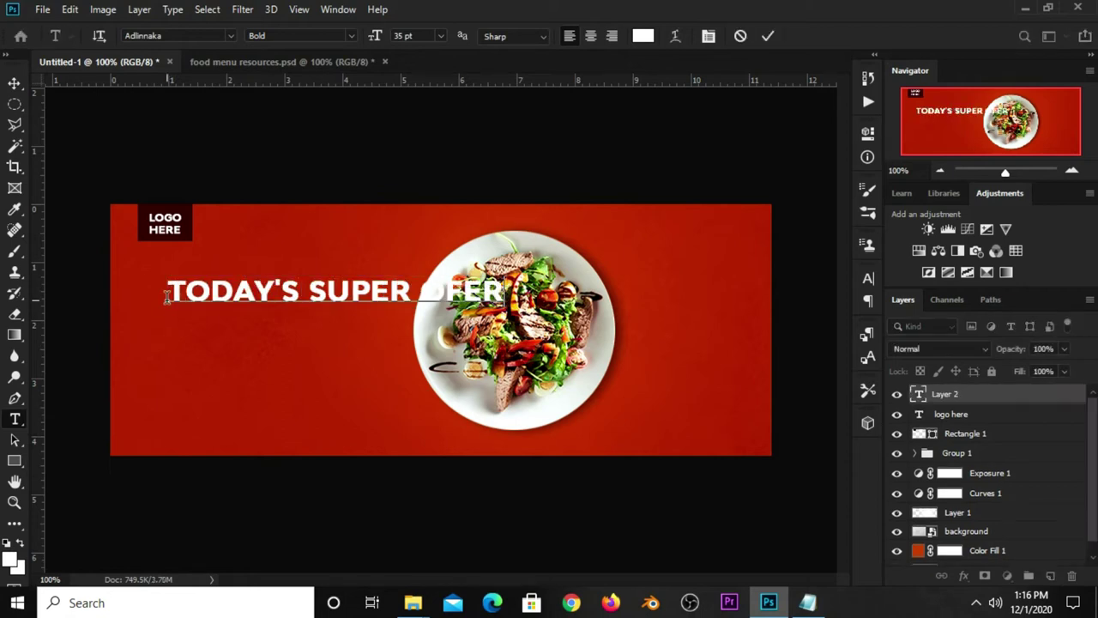
{"action": "left_click", "coordinate": [767, 35]}
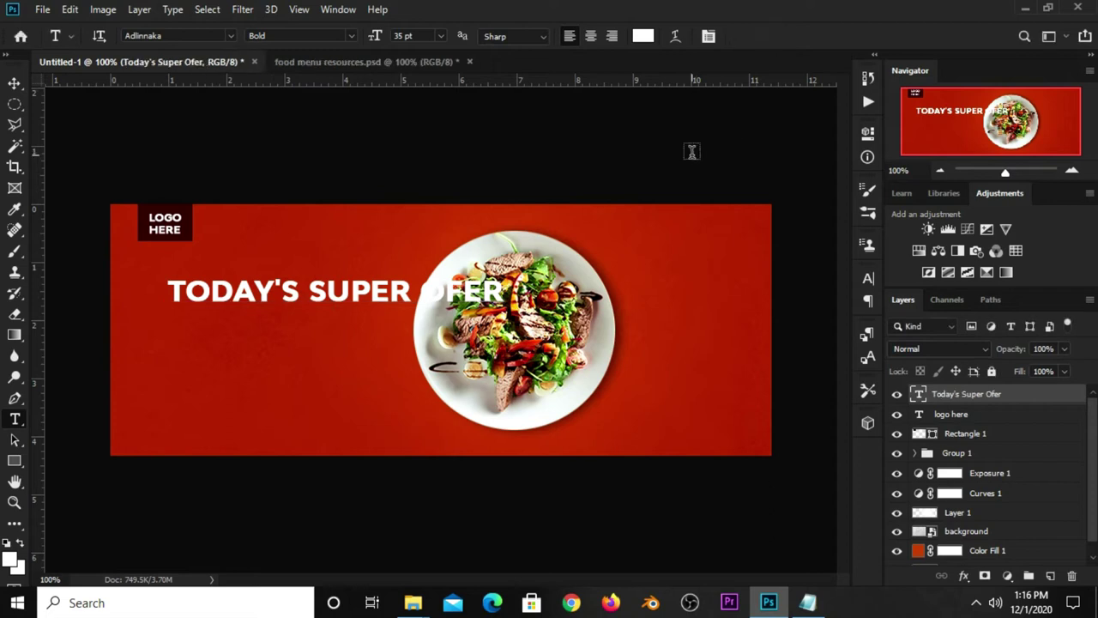
{"action": "left_click", "coordinate": [869, 277]}
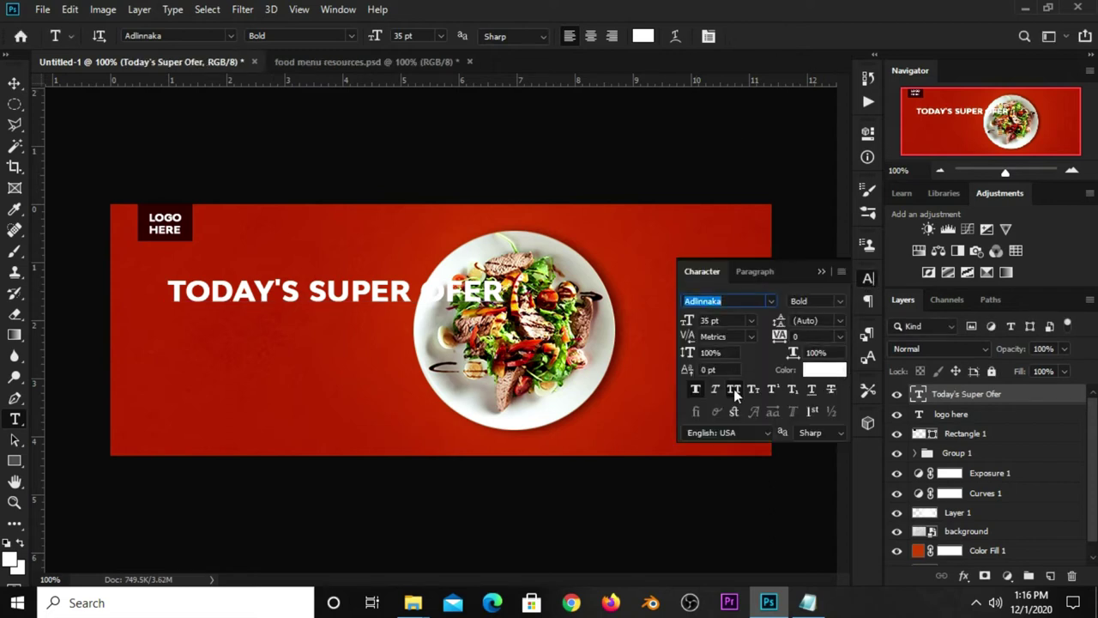
{"action": "left_click", "coordinate": [734, 389]}
{"action": "left_click", "coordinate": [730, 320]}
{"action": "type", "text": "17"}
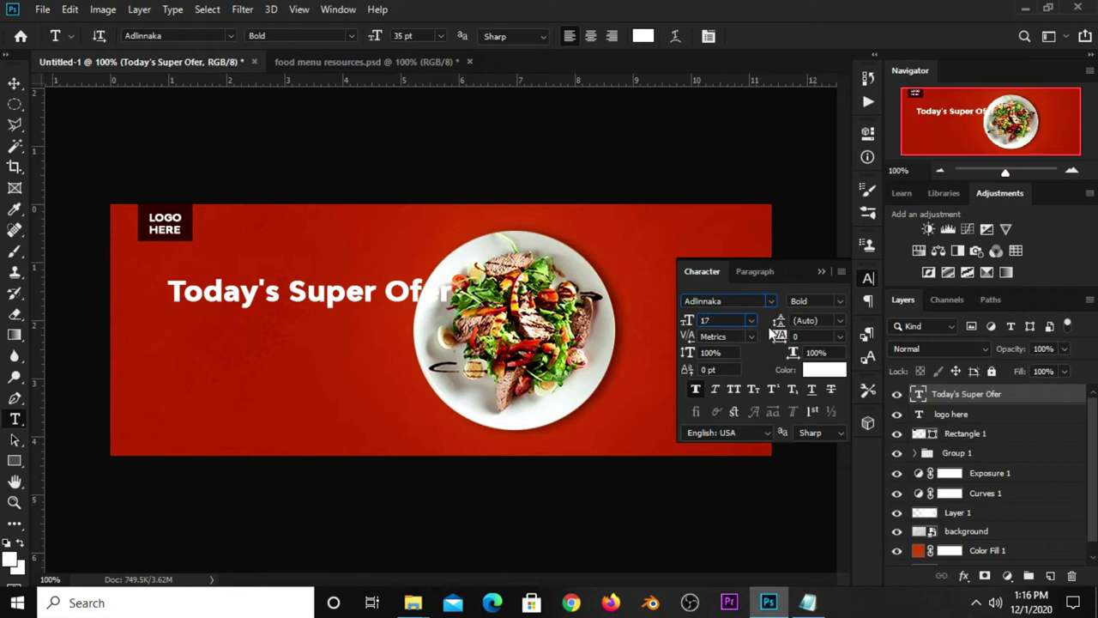
{"action": "left_click", "coordinate": [822, 271]}
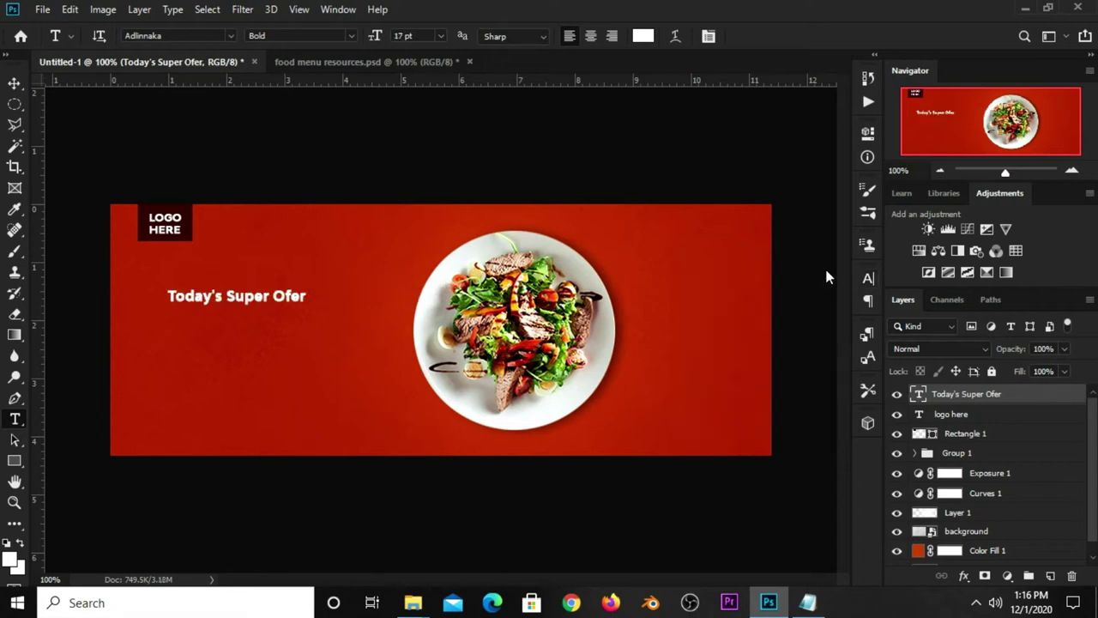
- Duplicate the headline below itself and copy the 'Food Menu' line from the notes
{"action": "key", "text": "v"}
{"action": "mouse_move", "coordinate": [283, 302]}
{"action": "left_mouse_down"}
{"action": "mouse_move", "coordinate": [264, 302]}
{"action": "mouse_move", "coordinate": [399, 399]}
{"action": "left_mouse_up"}
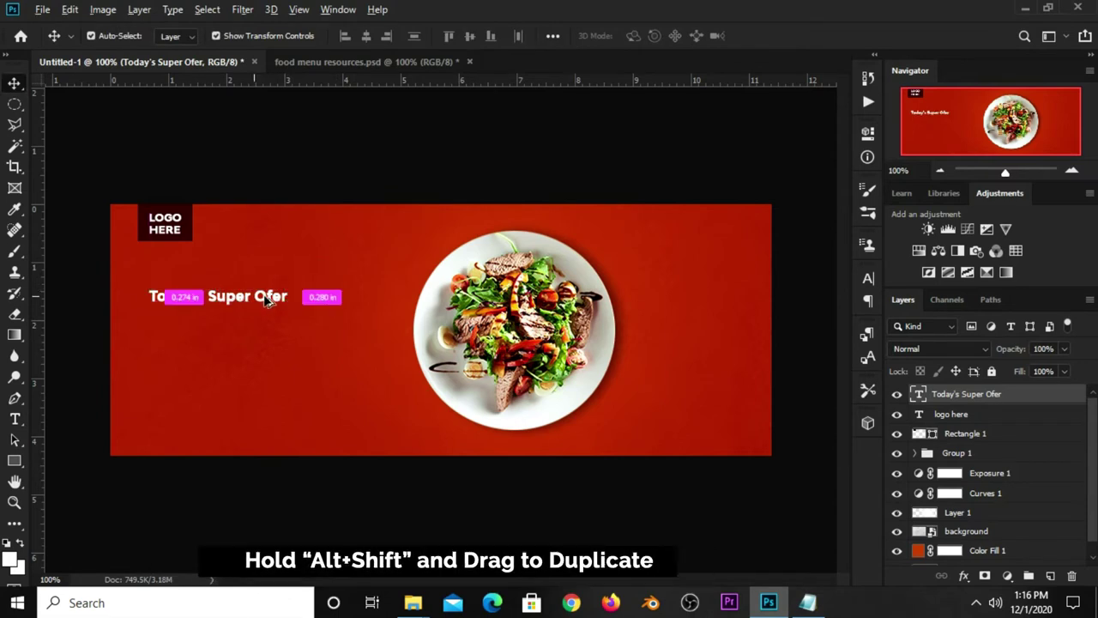
{"action": "left_click", "coordinate": [807, 603]}
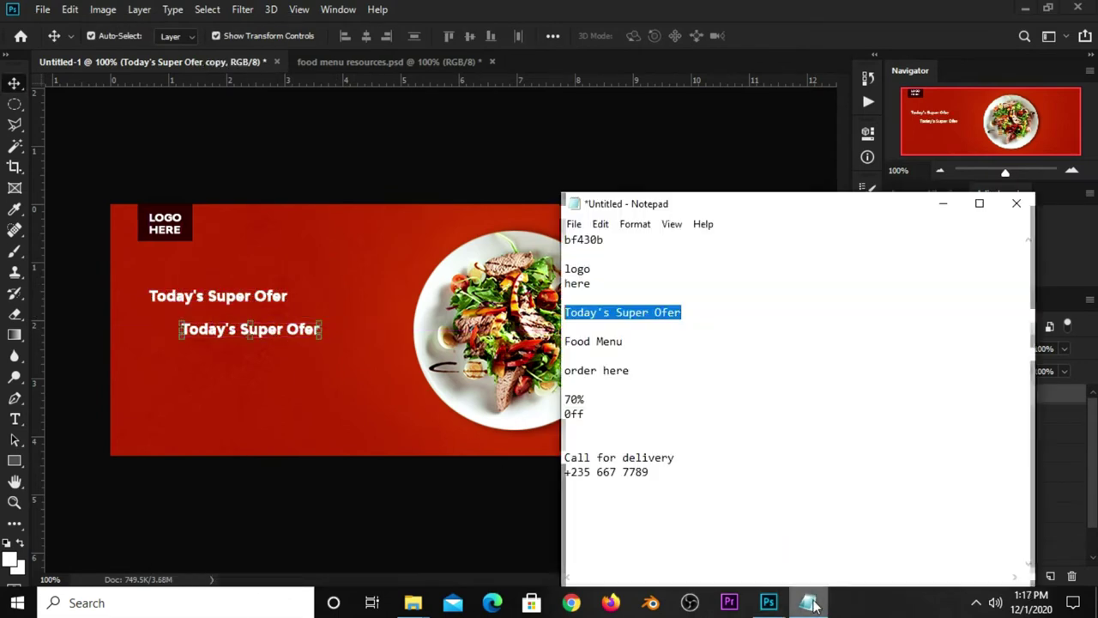
{"action": "double_click", "coordinate": [611, 341]}
{"action": "left_click", "coordinate": [631, 343]}
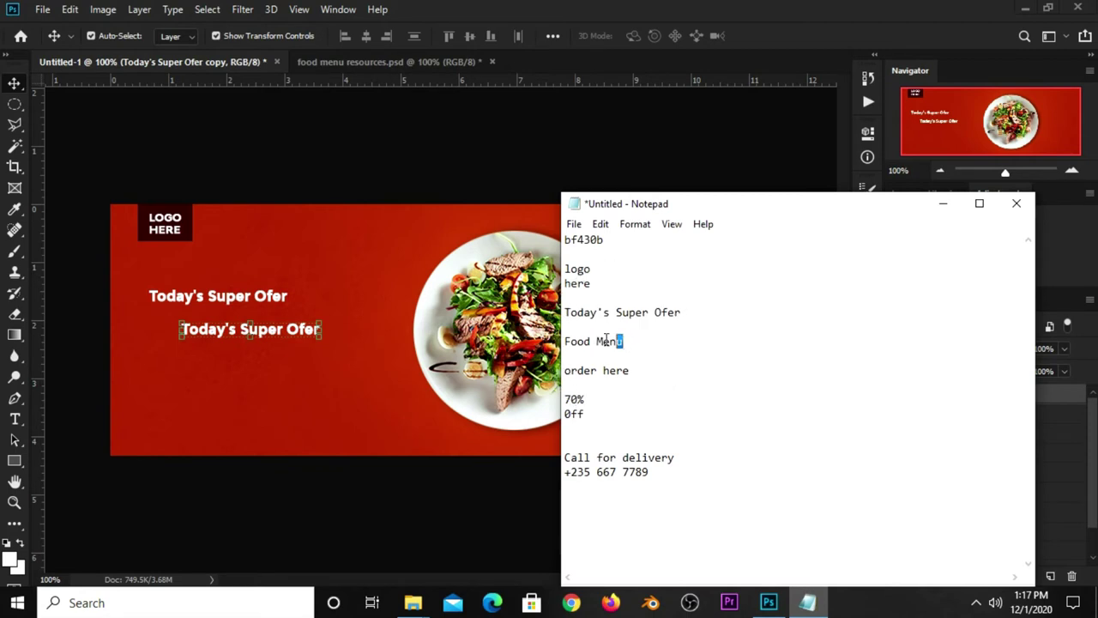
{"action": "double_click", "coordinate": [579, 342]}
{"action": "left_click", "coordinate": [564, 341]}
{"action": "left_click", "coordinate": [638, 340], "text": "shift"}
{"action": "right_click", "coordinate": [592, 335]}
{"action": "left_click", "coordinate": [627, 385]}
{"action": "left_click", "coordinate": [719, 120]}
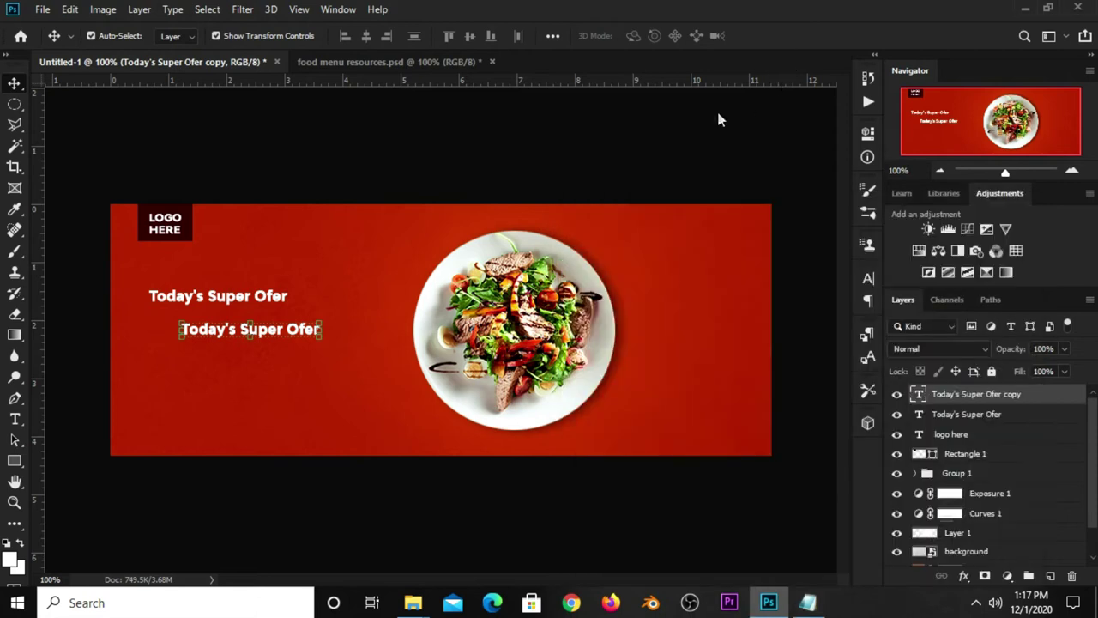
- Replace the duplicated headline's text with 'Food Menu'
{"action": "left_click", "coordinate": [15, 419]}
{"action": "left_click", "coordinate": [51, 417]}
{"action": "left_click", "coordinate": [232, 329]}
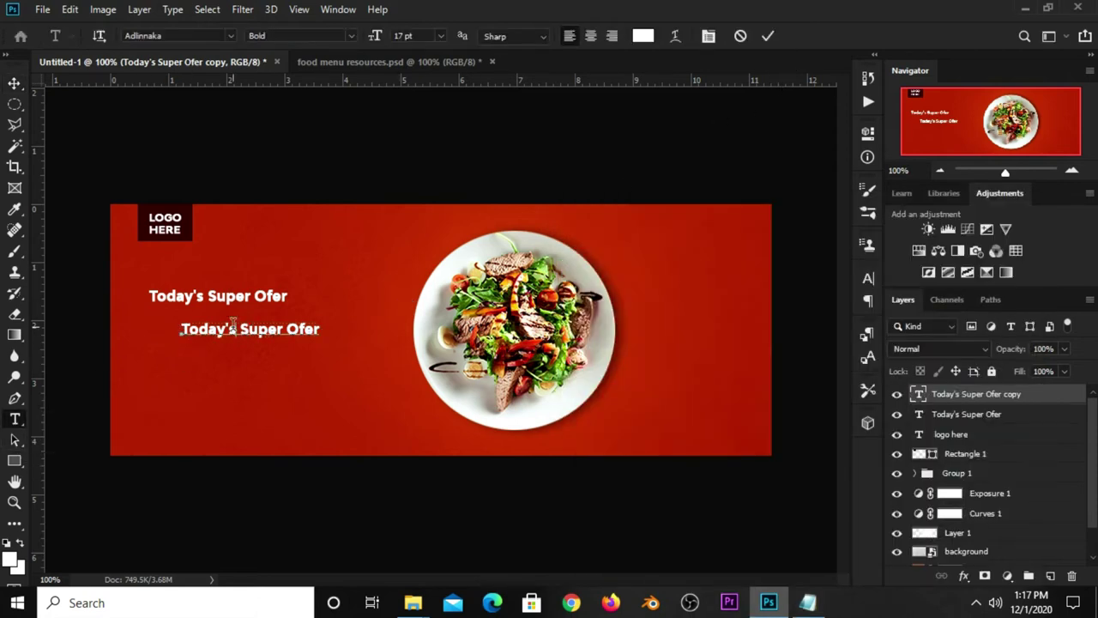
{"action": "key", "text": "ctrl+a"}
{"action": "key", "text": "ctrl+v"}
{"action": "left_click", "coordinate": [768, 36]}
- Set FOOD MENU to 59 pt in the Zing Rust Demo font
{"action": "key", "text": "v"}
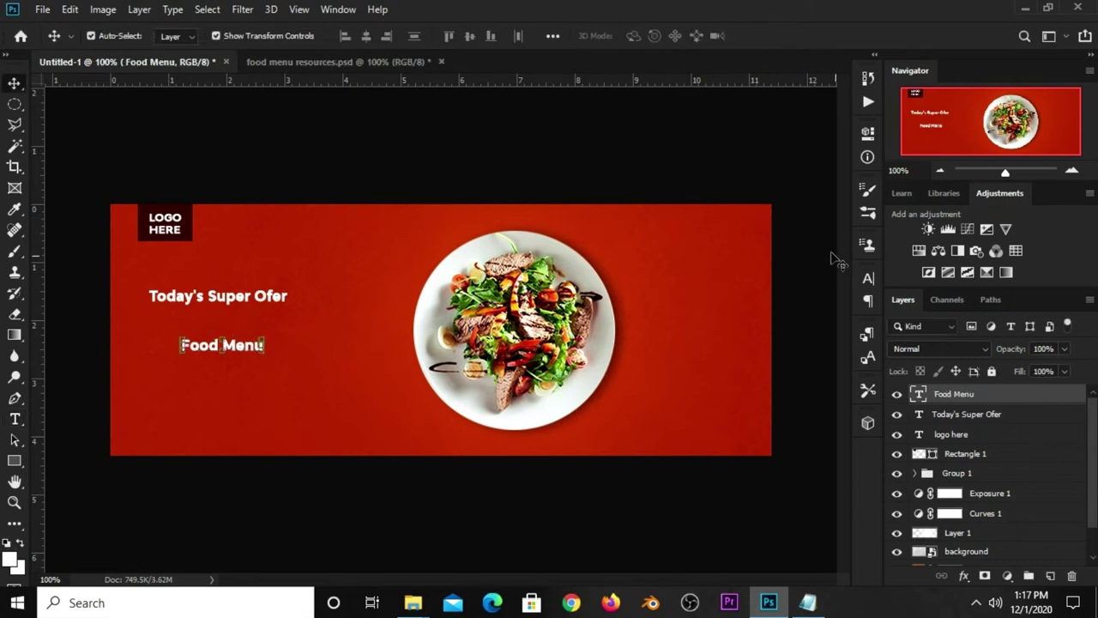
{"action": "left_click", "coordinate": [868, 277]}
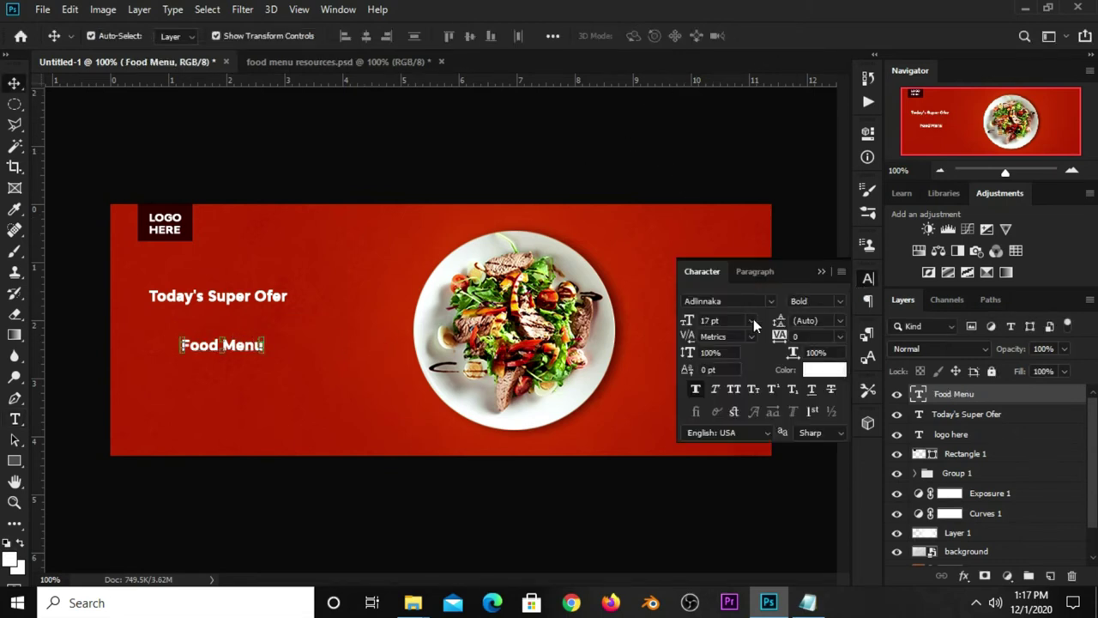
{"action": "left_click", "coordinate": [735, 320]}
{"action": "double_click", "coordinate": [735, 320]}
{"action": "type", "text": "5"}
{"action": "key", "text": "Return"}
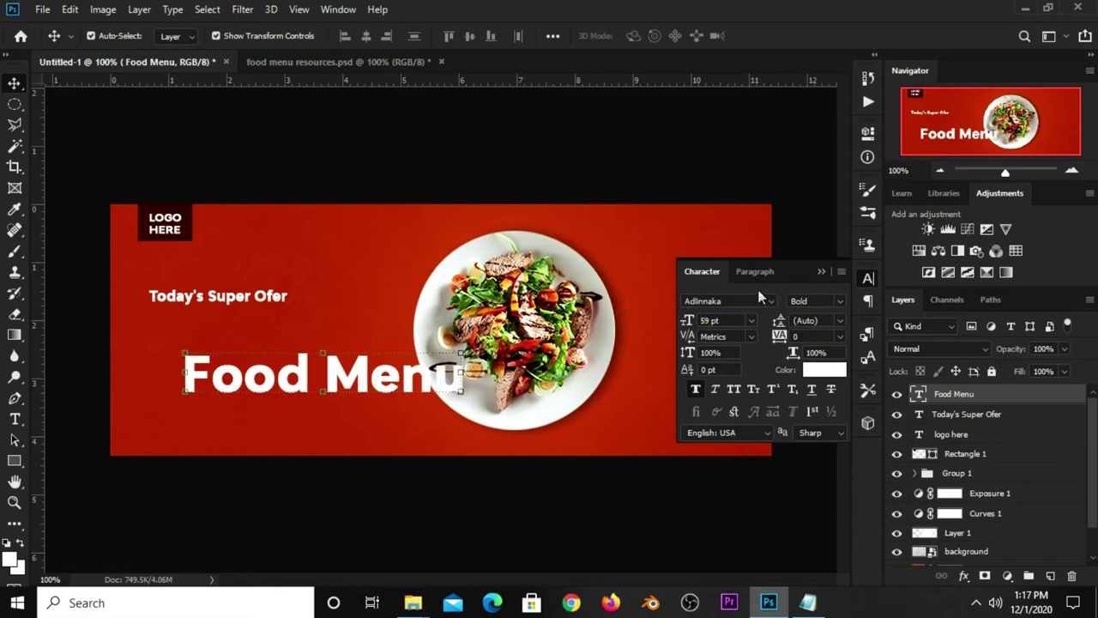
{"action": "left_click", "coordinate": [771, 301]}
{"action": "type", "text": "emo"}
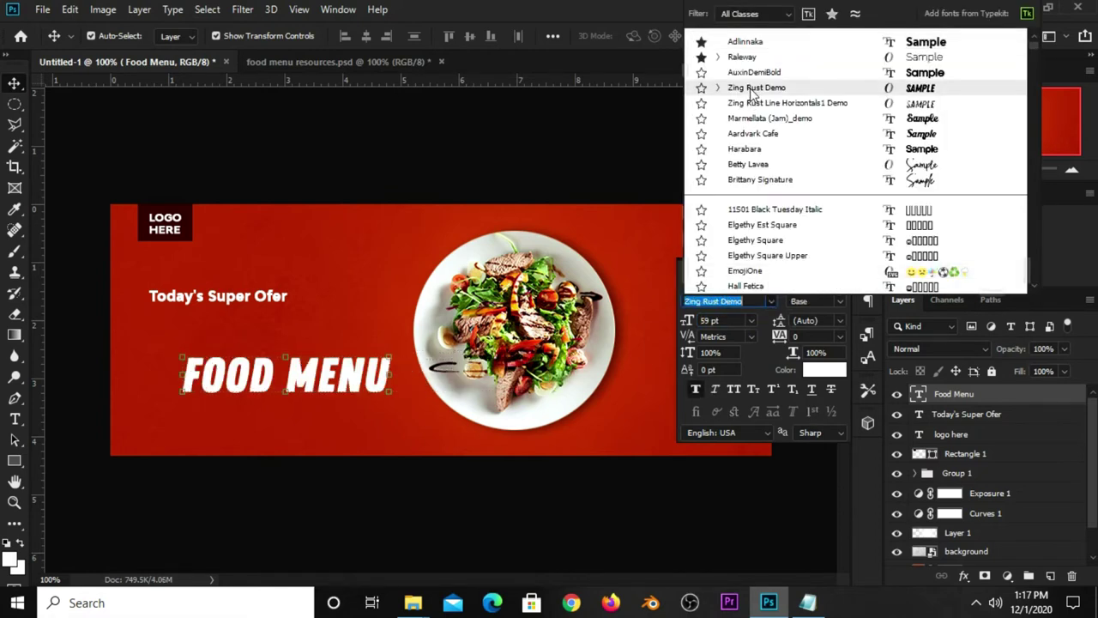
{"action": "left_click", "coordinate": [751, 91]}
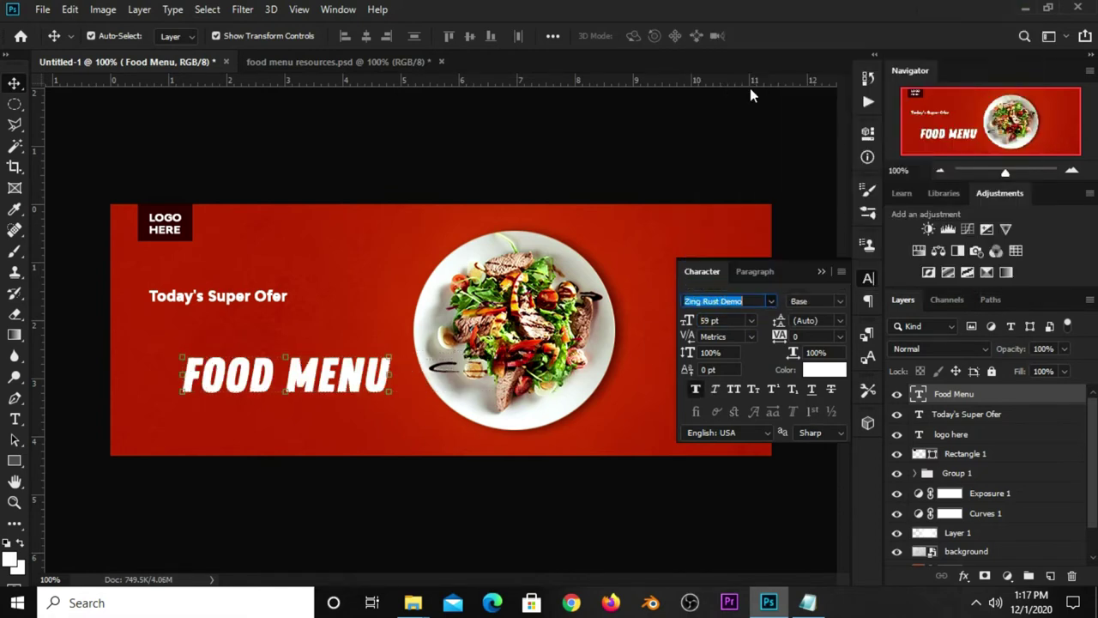
{"action": "left_click", "coordinate": [755, 175]}
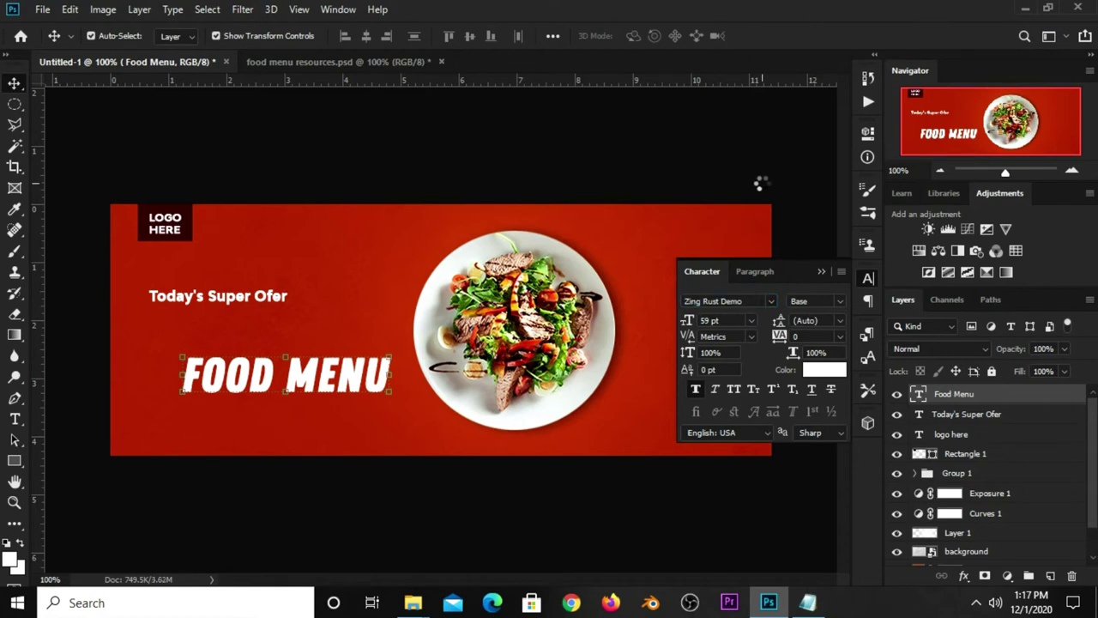
{"action": "left_click", "coordinate": [821, 271]}
- Stack FOOD MENU under the headline, centre the two, and move both up slightly
{"action": "left_click_drag", "start_coordinate": [298, 388], "coordinate": [257, 341]}
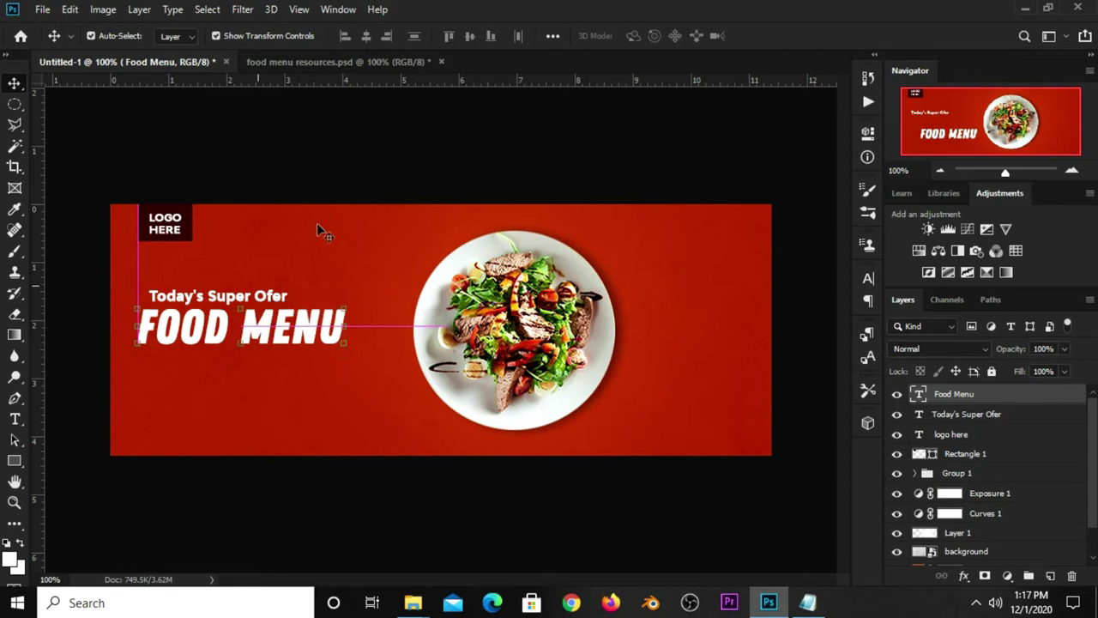
{"action": "left_click", "coordinate": [240, 295]}
{"action": "left_click_drag", "start_coordinate": [232, 296], "coordinate": [269, 320]}
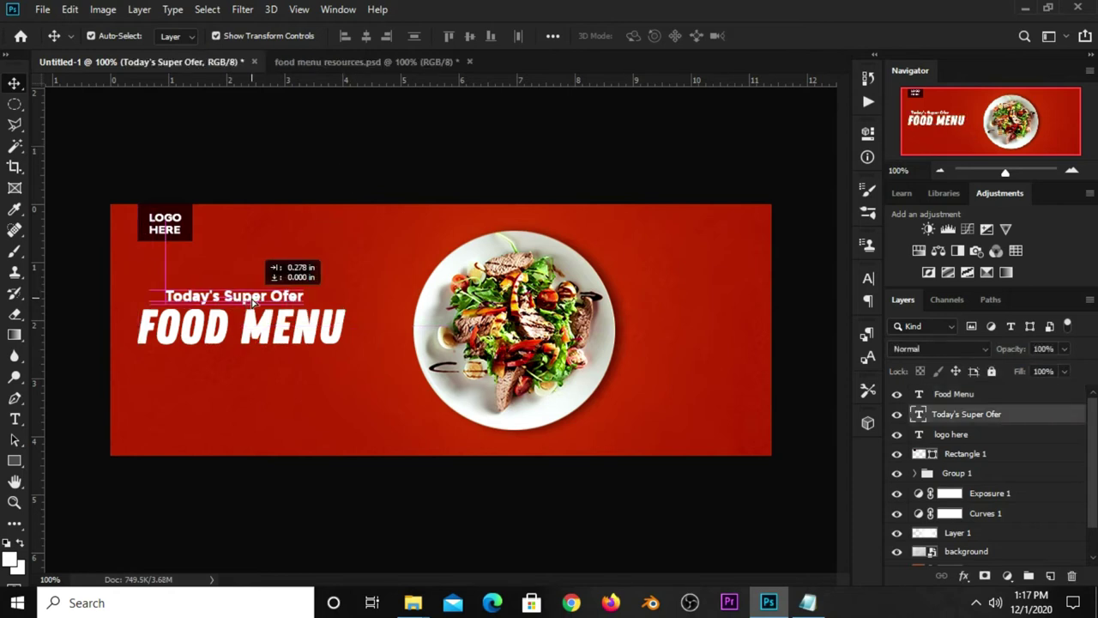
{"action": "left_click", "coordinate": [279, 337], "text": "shift"}
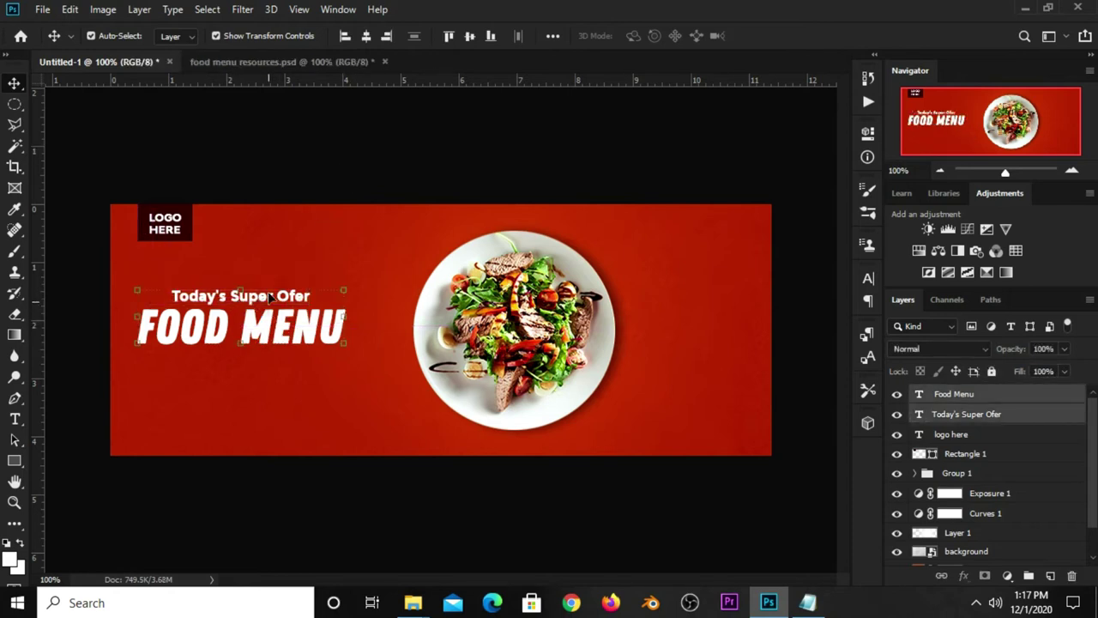
{"action": "key", "text": "ctrl+t"}
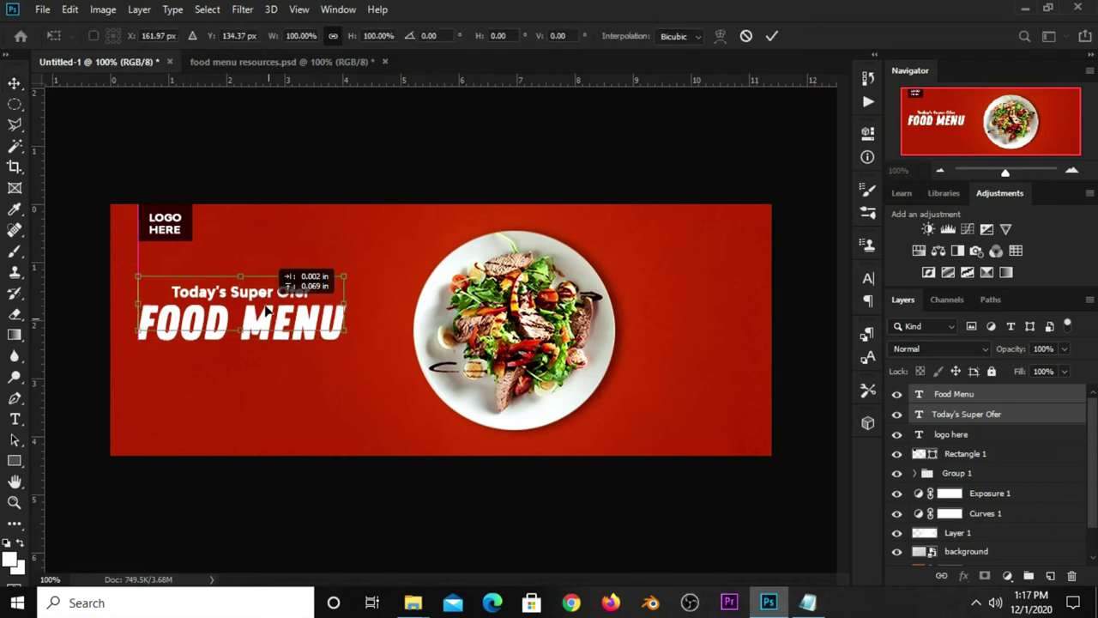
{"action": "left_click_drag", "start_coordinate": [266, 320], "coordinate": [266, 307]}
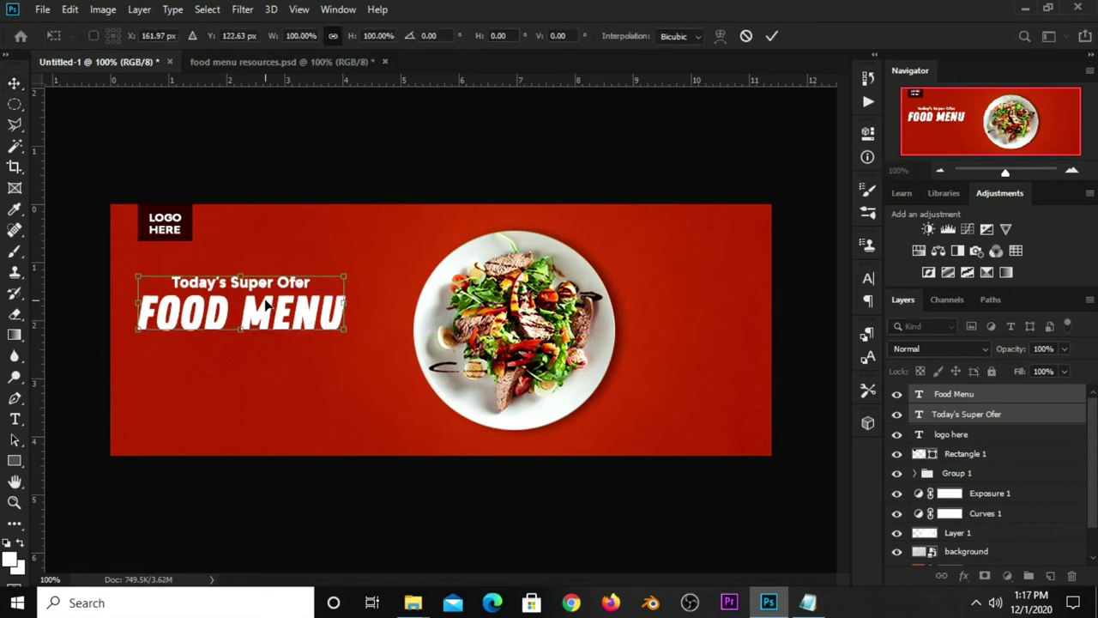
{"action": "left_click", "coordinate": [344, 171]}
{"action": "left_click", "coordinate": [274, 322]}
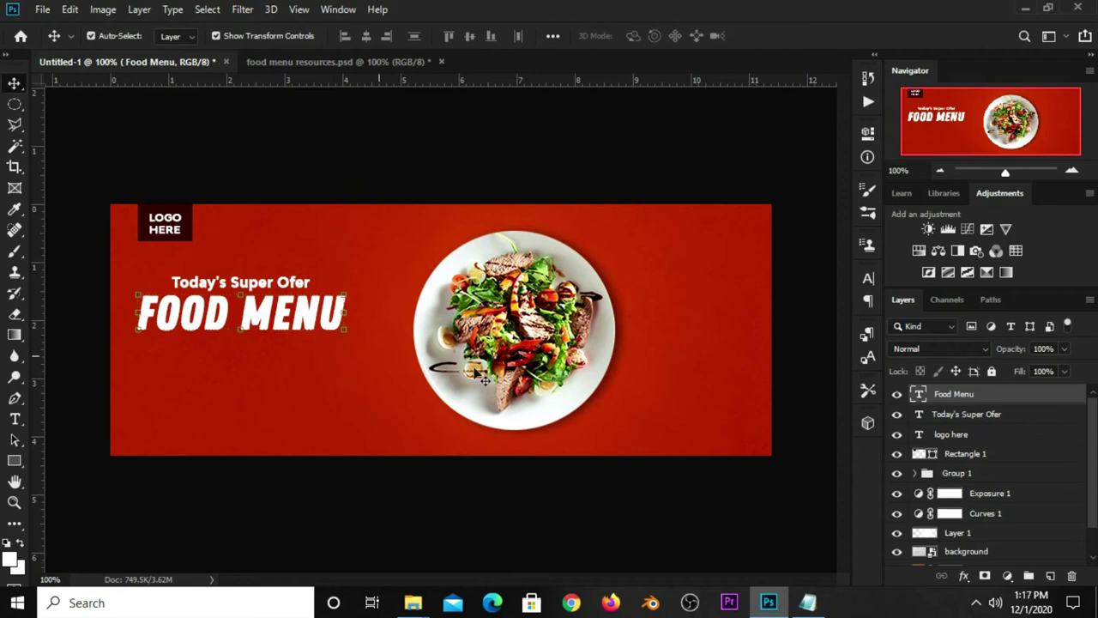
{"action": "left_click", "coordinate": [963, 576]}
- Give FOOD MENU a drop shadow with -170° angle and 5 px distance
{"action": "left_click", "coordinate": [971, 565]}
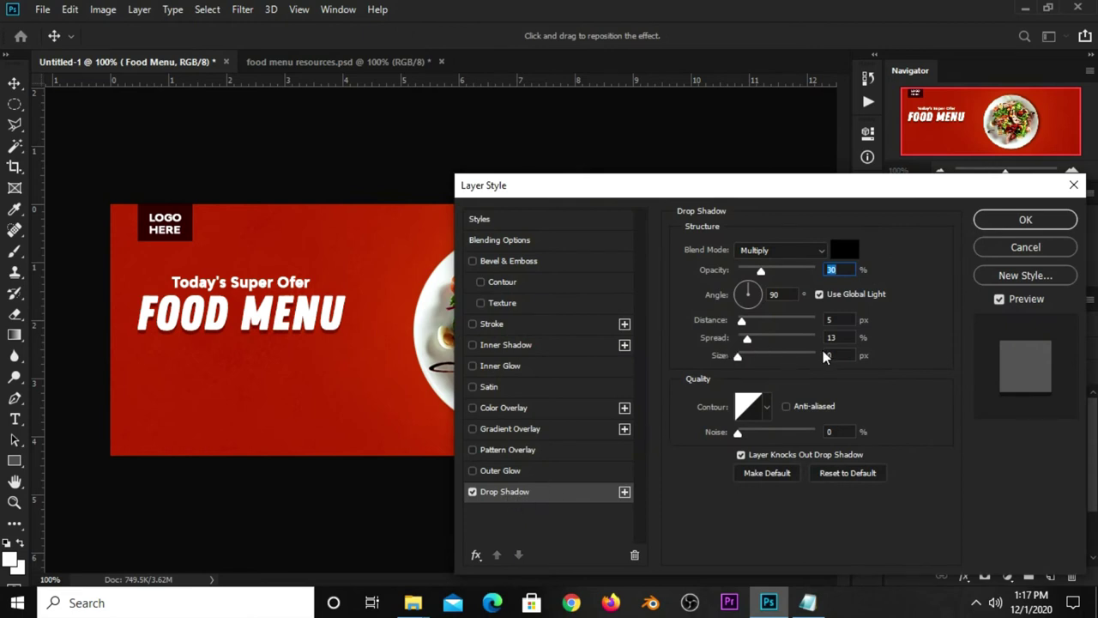
{"action": "double_click", "coordinate": [772, 295]}
{"action": "type", "text": "170"}
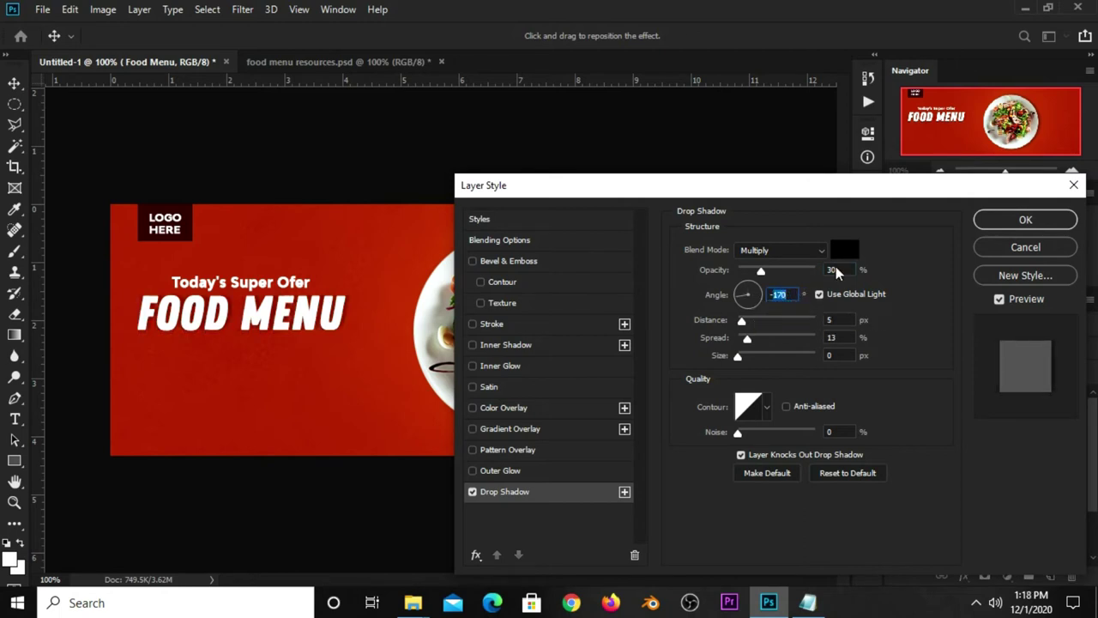
{"action": "double_click", "coordinate": [841, 319]}
{"action": "left_click", "coordinate": [993, 222]}
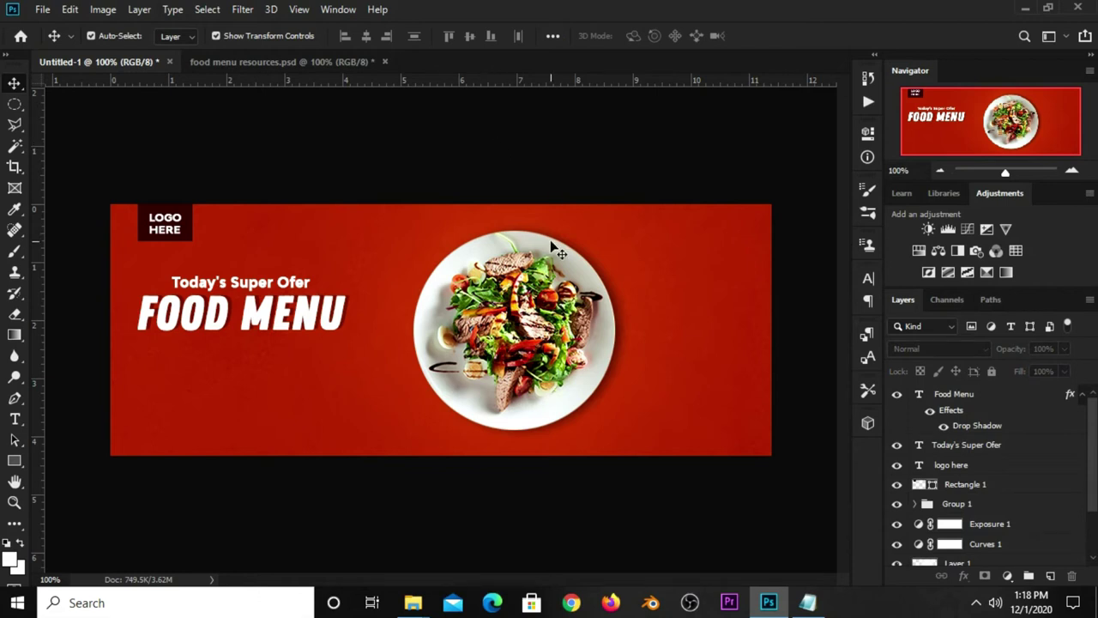
- On a new layer, paint a white scribble-brush swoosh below FOOD MENU
{"action": "left_click", "coordinate": [1050, 576]}
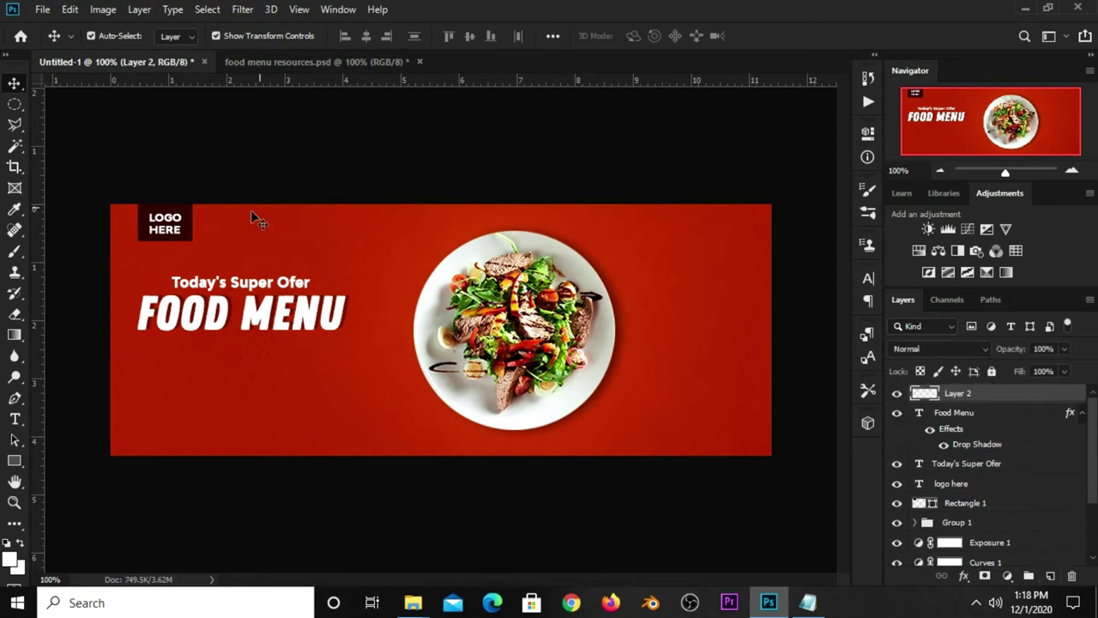
{"action": "left_click", "coordinate": [15, 250]}
{"action": "left_click", "coordinate": [54, 249]}
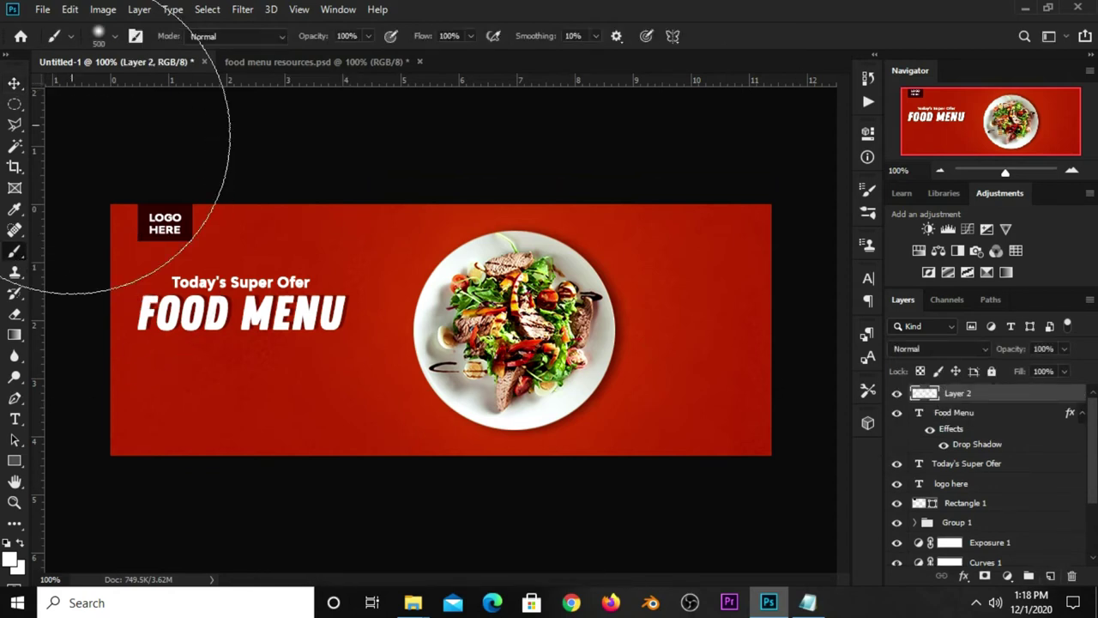
{"action": "left_click", "coordinate": [96, 36]}
{"action": "left_click", "coordinate": [61, 160]}
{"action": "left_click", "coordinate": [733, 38]}
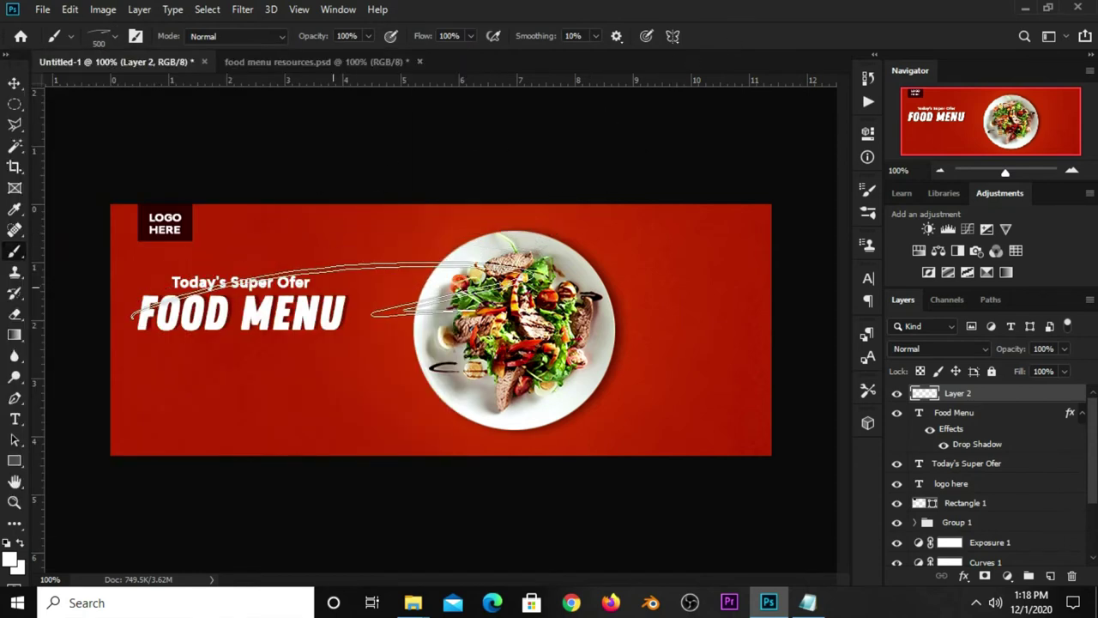
{"action": "key", "text": "bracketleft"}
{"action": "key", "text": "bracketleft"}
{"action": "key", "text": "bracketleft"}
{"action": "key", "text": "bracketleft"}
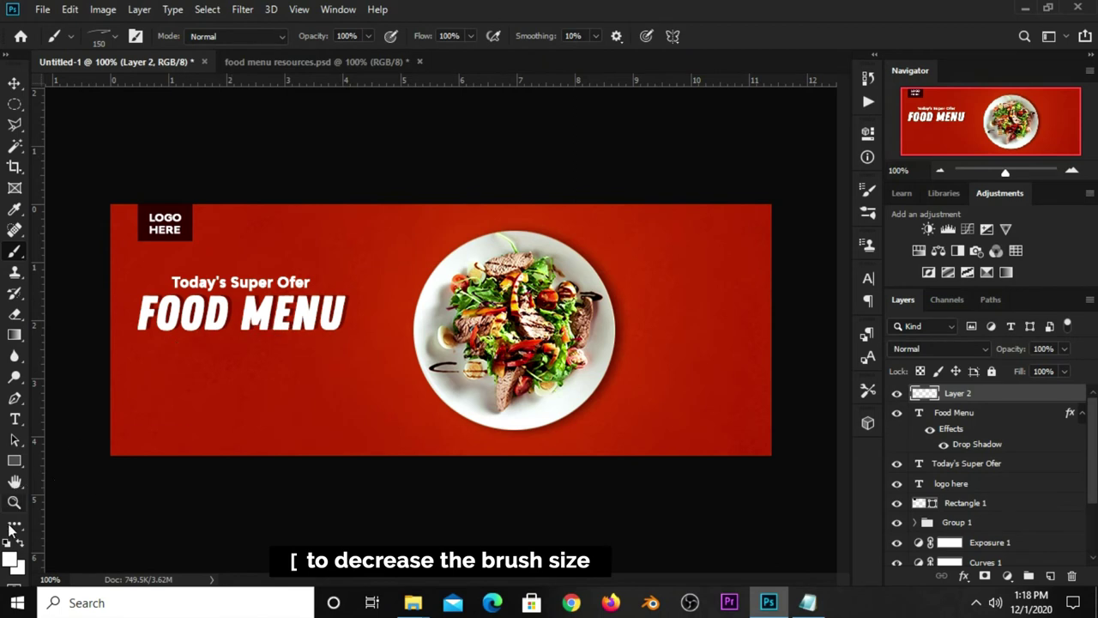
{"action": "left_click", "coordinate": [12, 558]}
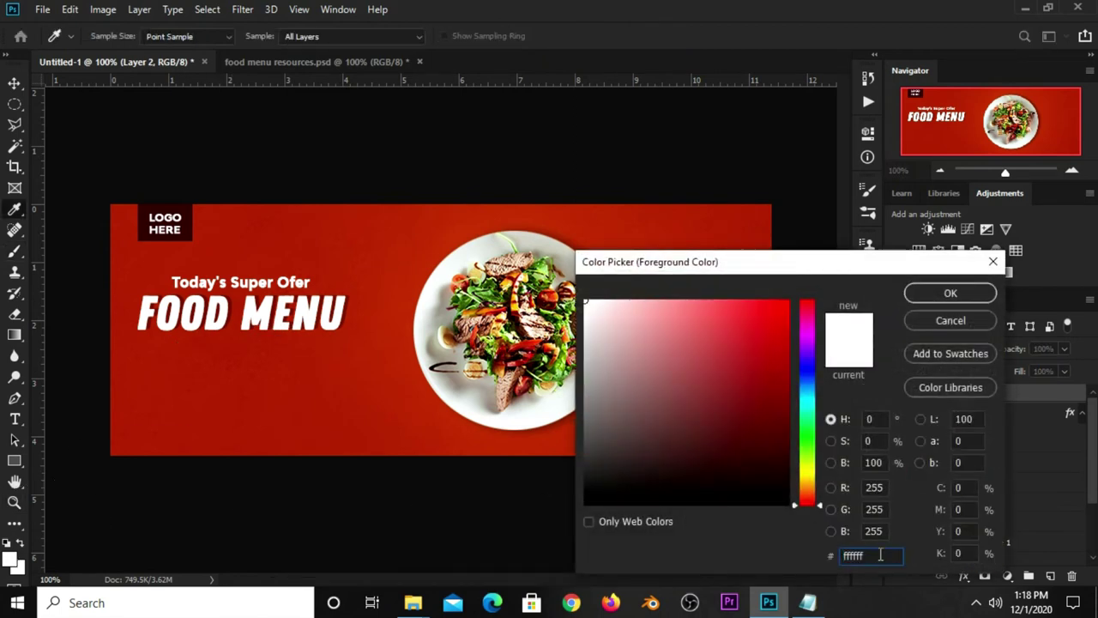
{"action": "left_click", "coordinate": [929, 293]}
{"action": "mouse_move", "coordinate": [151, 370]}
{"action": "left_mouse_down"}
{"action": "mouse_move", "coordinate": [248, 368]}
{"action": "mouse_move", "coordinate": [259, 353]}
{"action": "left_mouse_up"}
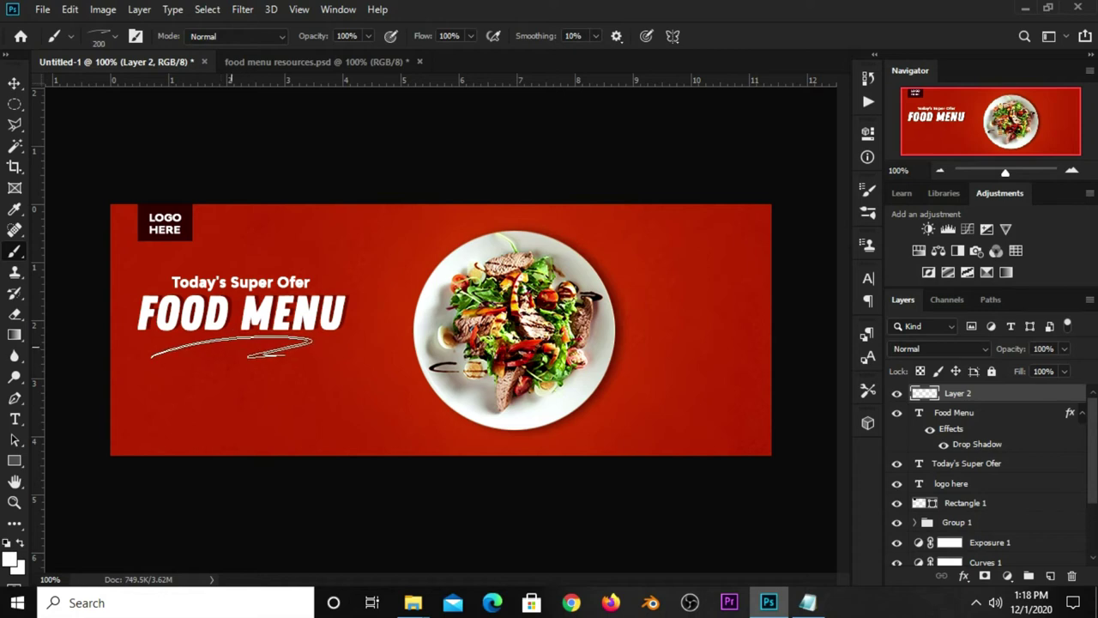
- Narrow the swoosh from its left end and nudge it up-left beneath the title
{"action": "left_click", "coordinate": [12, 83]}
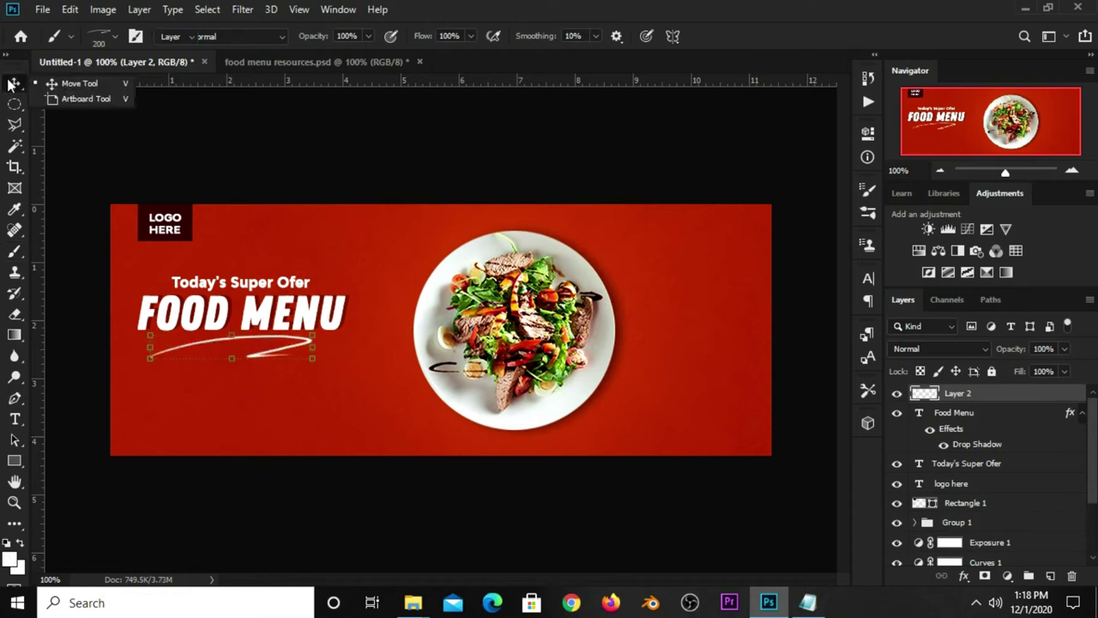
{"action": "left_click", "coordinate": [79, 83]}
{"action": "key", "text": "ctrl+t"}
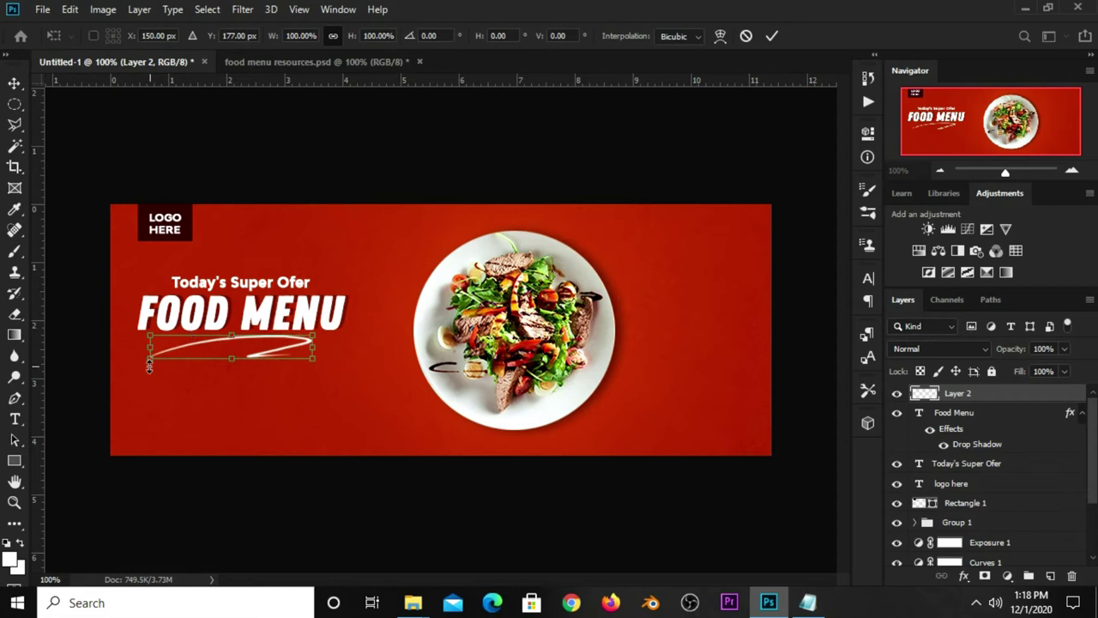
{"action": "left_click_drag", "start_coordinate": [149, 352], "coordinate": [165, 352]}
{"action": "left_click_drag", "start_coordinate": [280, 347], "coordinate": [266, 343]}
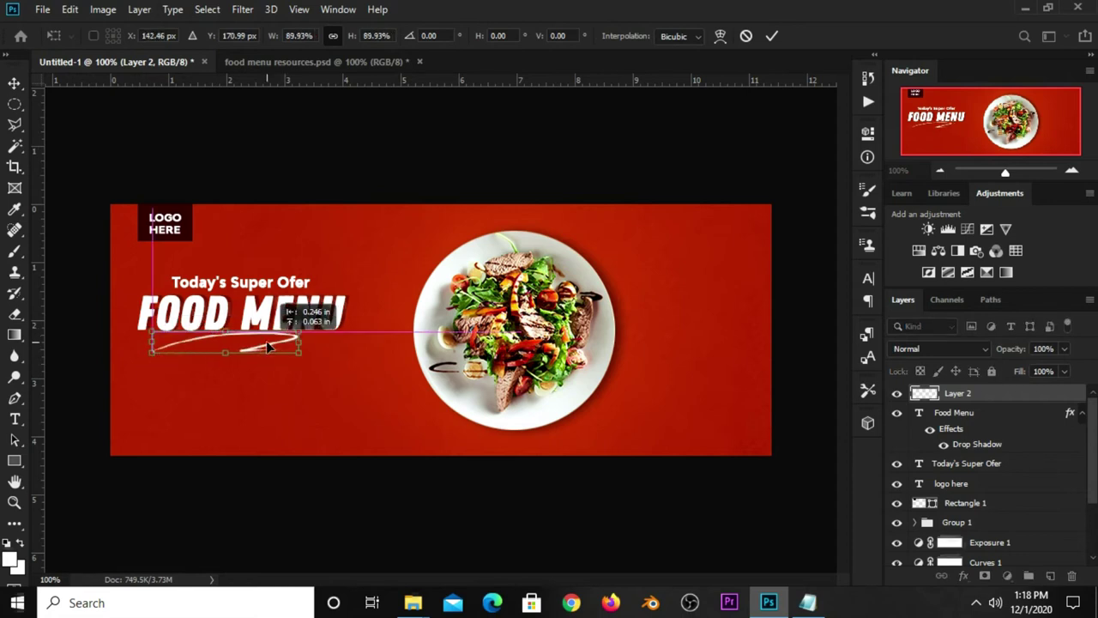
{"action": "key", "text": "Return"}
{"action": "left_click", "coordinate": [305, 182]}
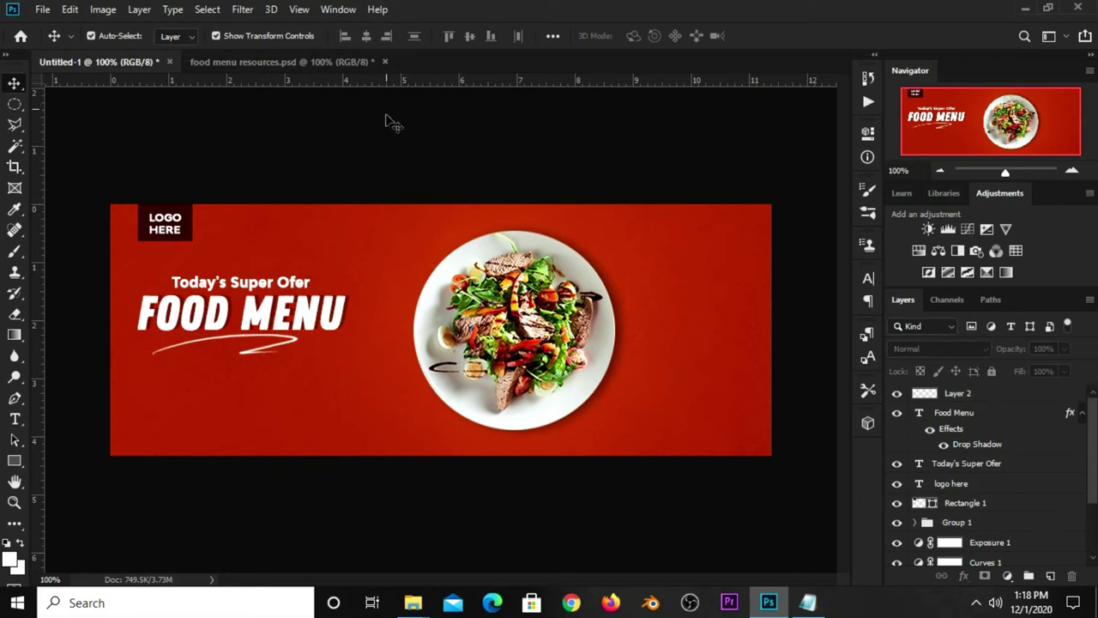
- Bring the Lorem ipsum paragraph from the resources file and place it below FOOD MENU
{"action": "left_click", "coordinate": [250, 60]}
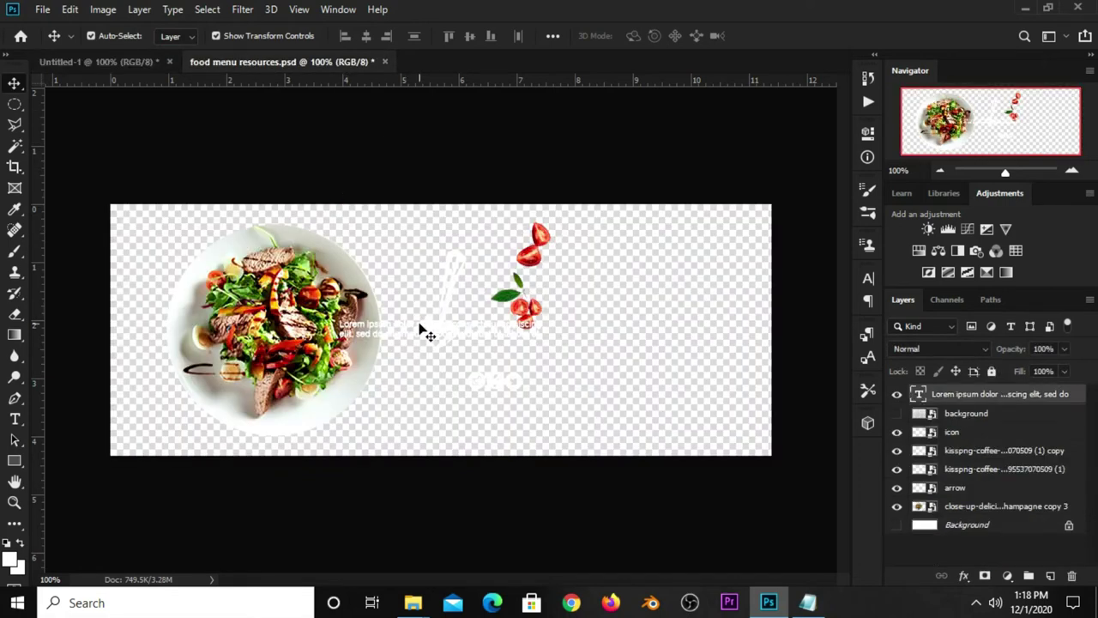
{"action": "left_click", "coordinate": [420, 330]}
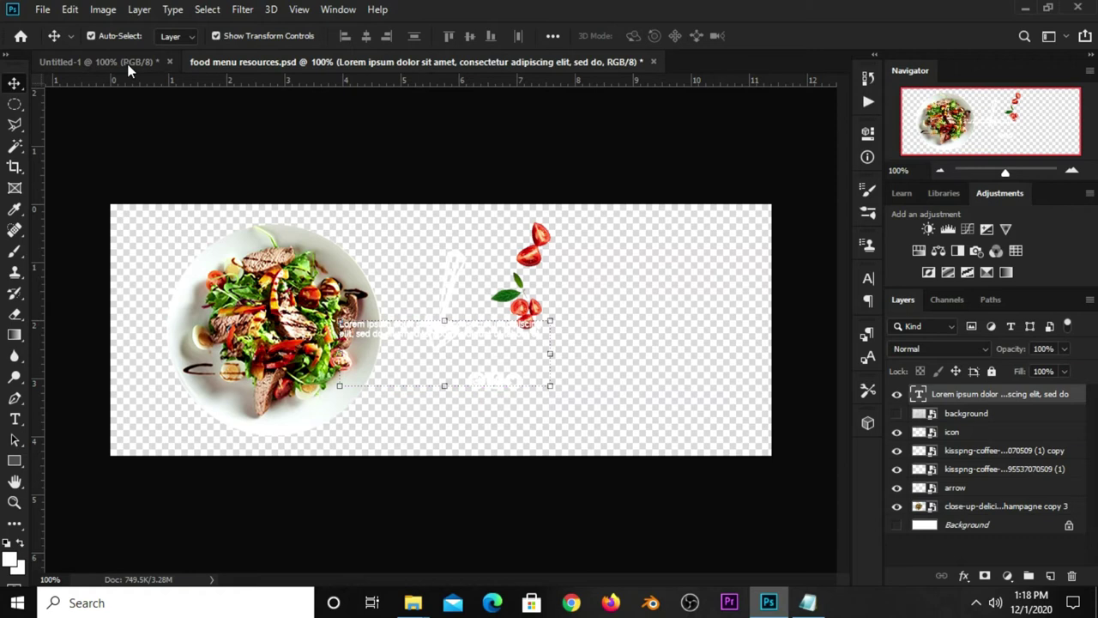
{"action": "left_click_drag", "start_coordinate": [129, 70], "coordinate": [266, 364]}
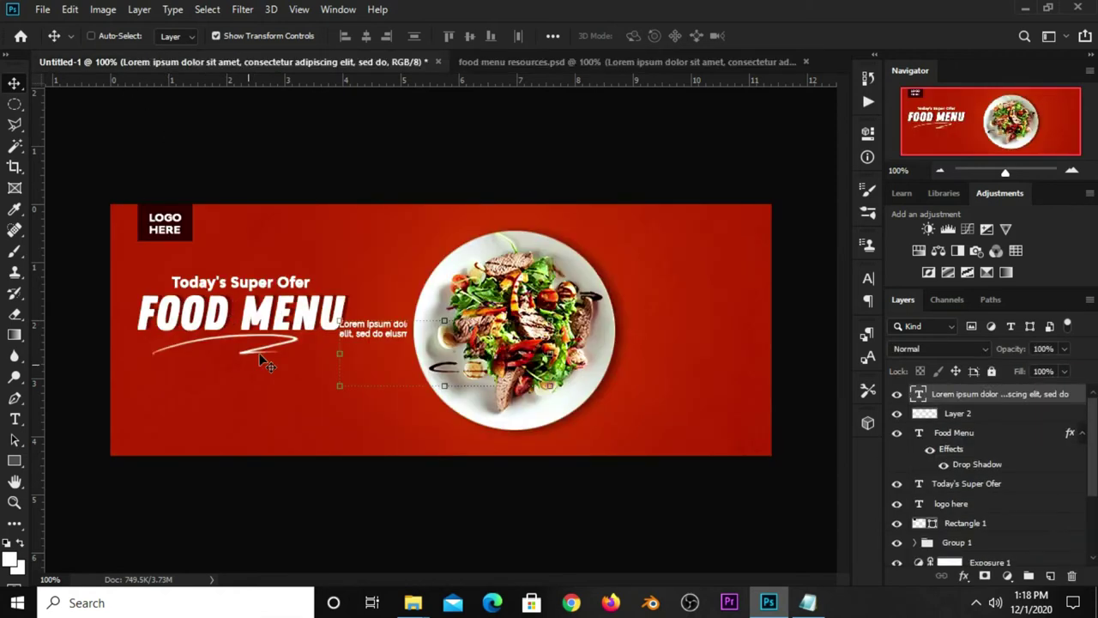
{"action": "key", "text": "ctrl+t"}
{"action": "left_click_drag", "start_coordinate": [409, 335], "coordinate": [212, 388]}
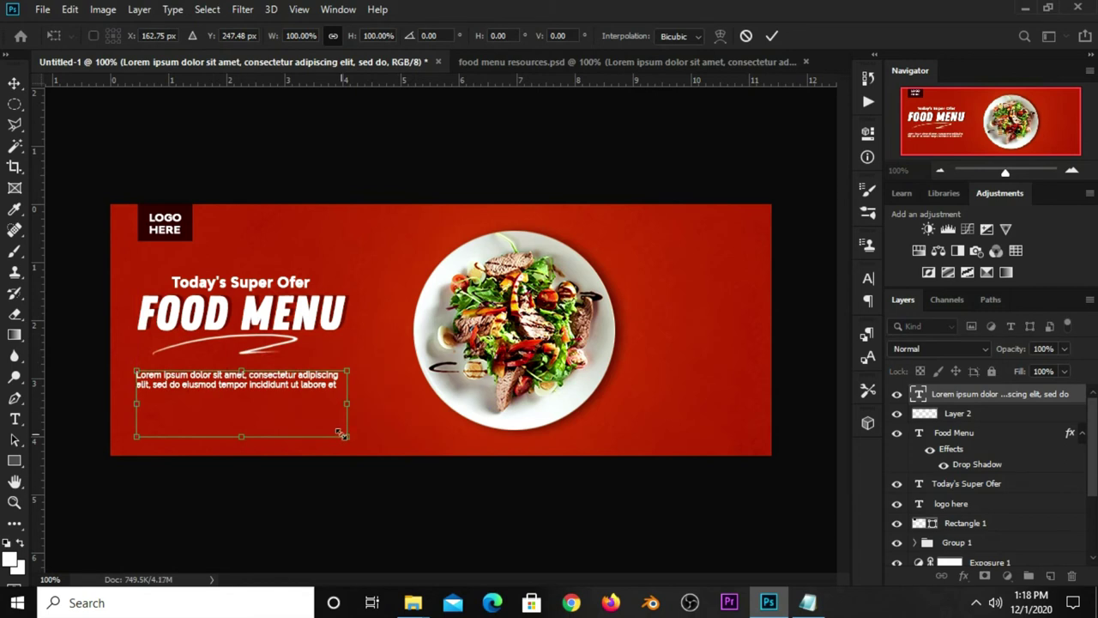
{"action": "left_click_drag", "start_coordinate": [341, 434], "coordinate": [334, 434]}
{"action": "key", "text": "Return"}
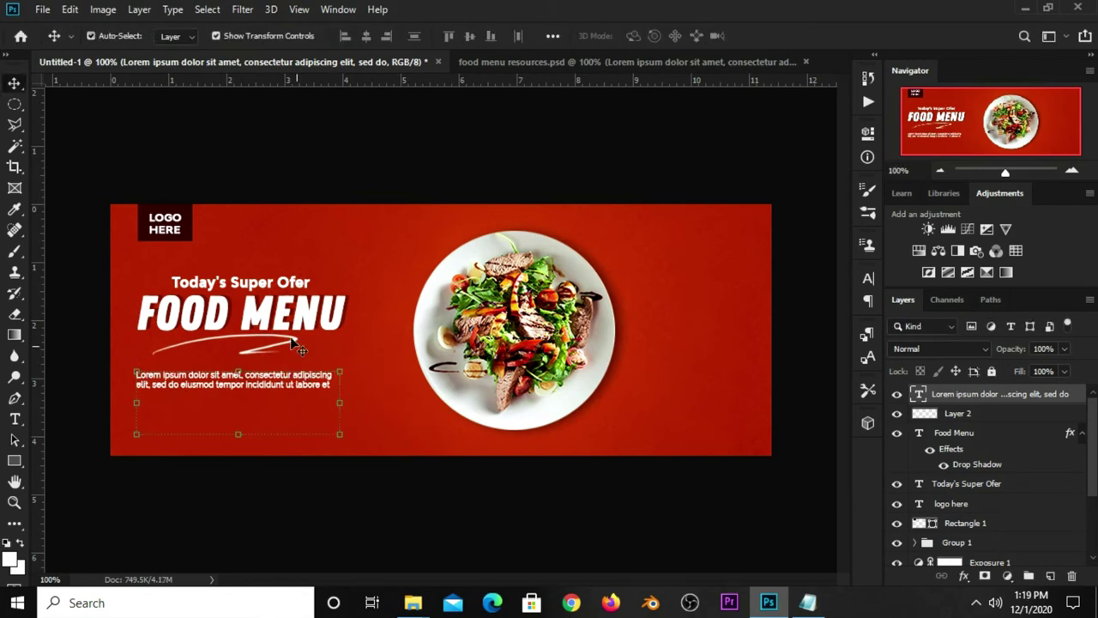
{"action": "left_click", "coordinate": [326, 159]}
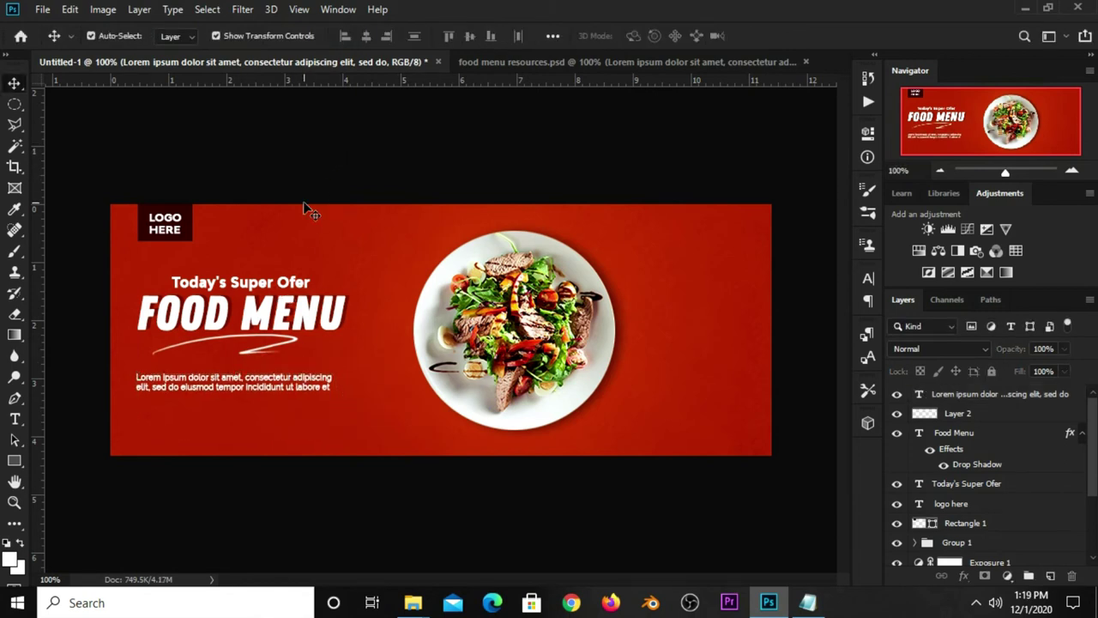
- Enlarge the headline, FOOD MENU and swoosh together to about 109%, nudging the paragraph down
{"action": "left_click", "coordinate": [279, 320]}
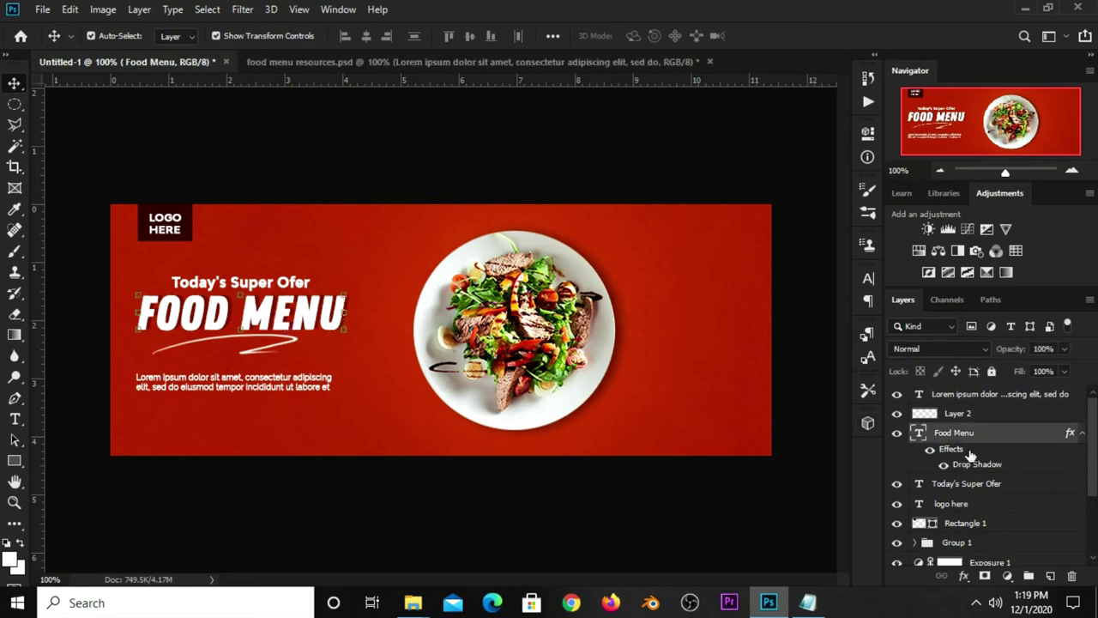
{"action": "left_click", "coordinate": [969, 414], "text": "shift"}
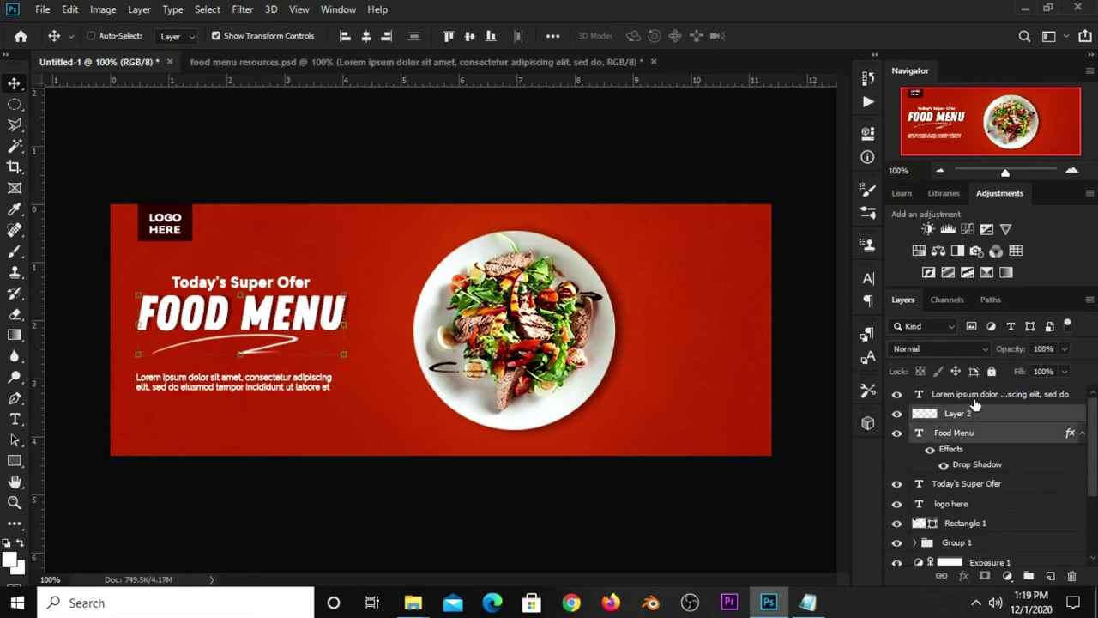
{"action": "left_click", "coordinate": [967, 483], "text": "shift"}
{"action": "left_click_drag", "start_coordinate": [351, 361], "coordinate": [355, 361]}
{"action": "key", "text": "Return"}
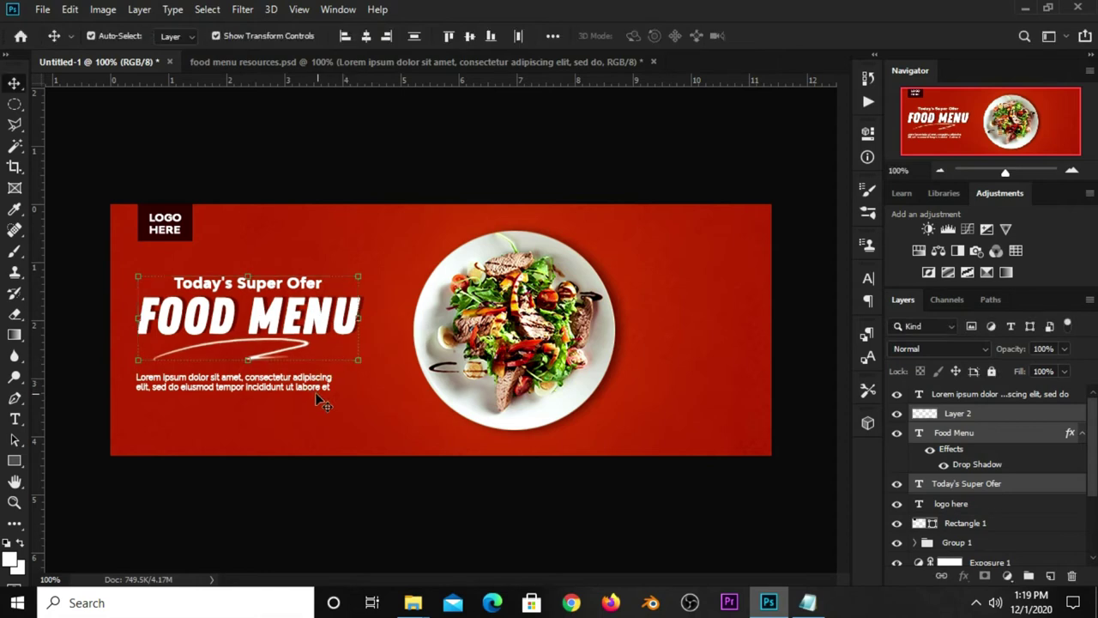
{"action": "left_click", "coordinate": [319, 179]}
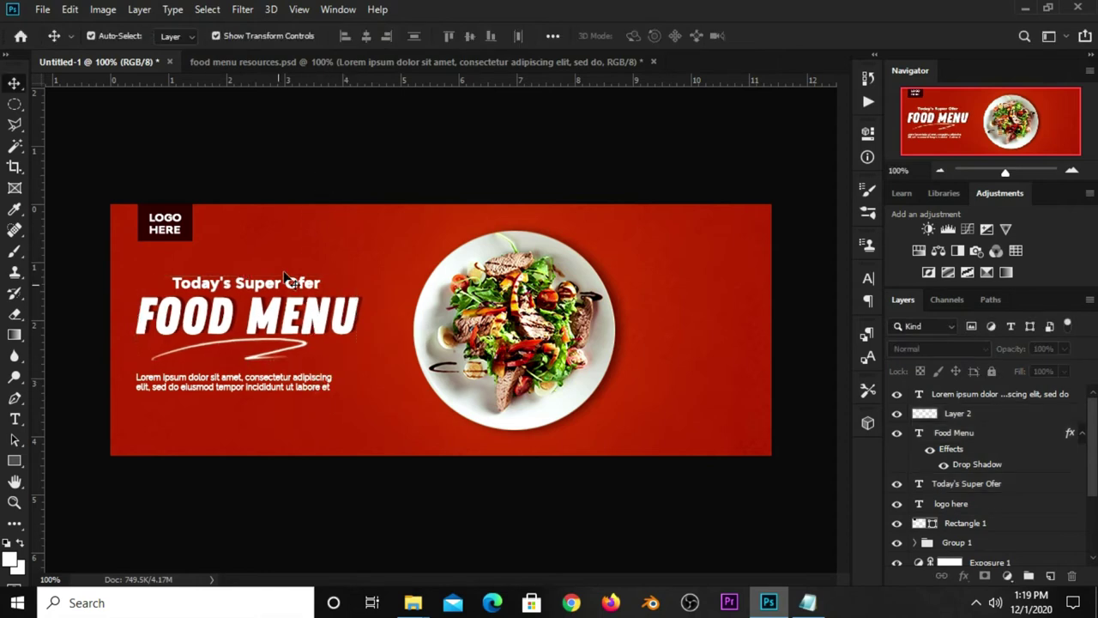
{"action": "left_click", "coordinate": [274, 388]}
{"action": "key", "text": "Down"}
{"action": "key", "text": "Down"}
{"action": "key", "text": "Down"}
{"action": "left_click", "coordinate": [312, 167]}
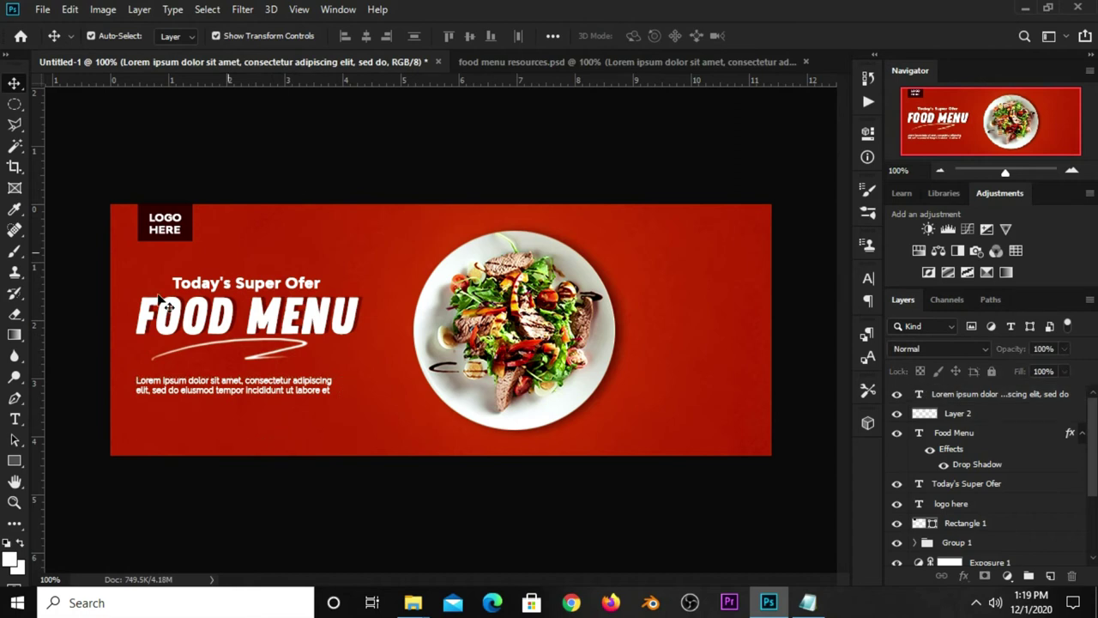
{"action": "left_click", "coordinate": [15, 461]}
{"action": "left_click", "coordinate": [94, 464]}
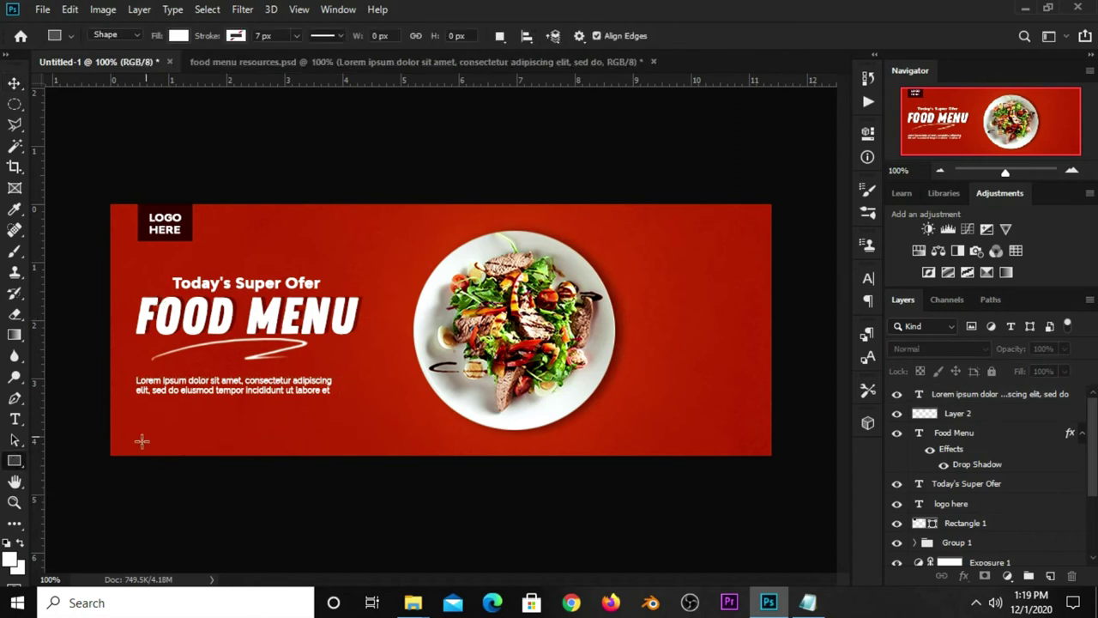
{"action": "left_click_drag", "start_coordinate": [142, 414], "coordinate": [207, 433]}
{"action": "left_click", "coordinate": [197, 429]}
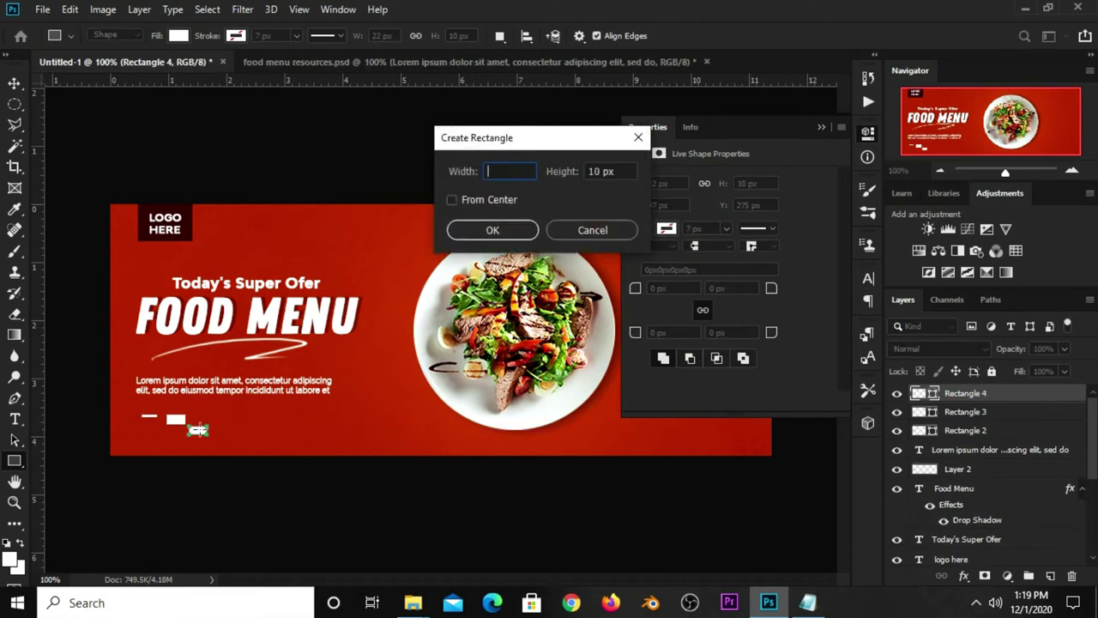
{"action": "left_click", "coordinate": [638, 137]}
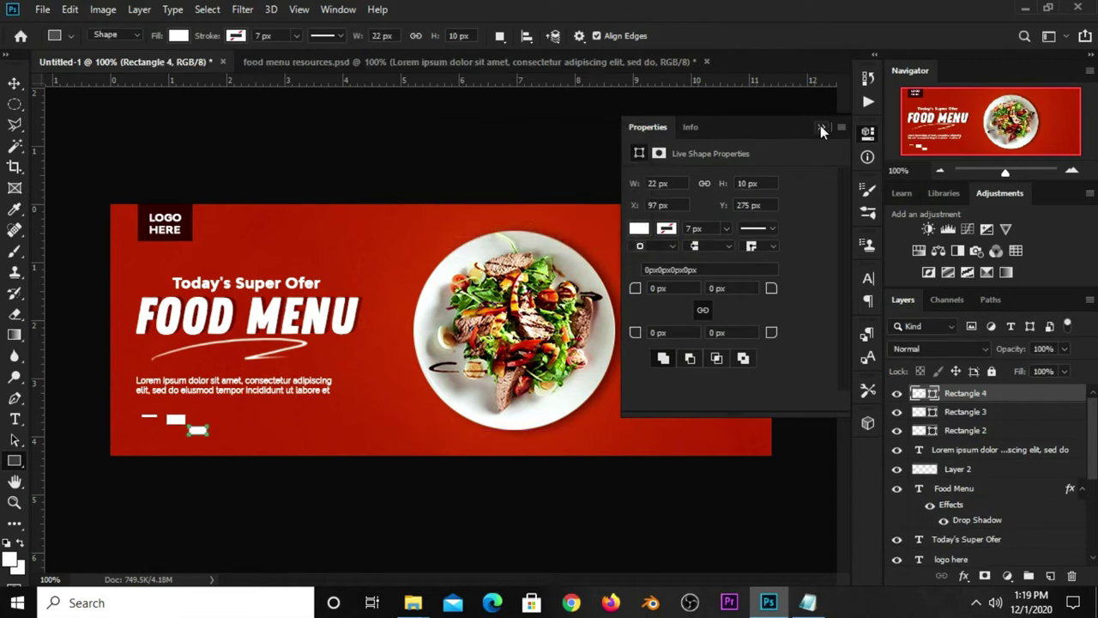
{"action": "left_click", "coordinate": [821, 127]}
{"action": "key", "text": "ctrl+z"}
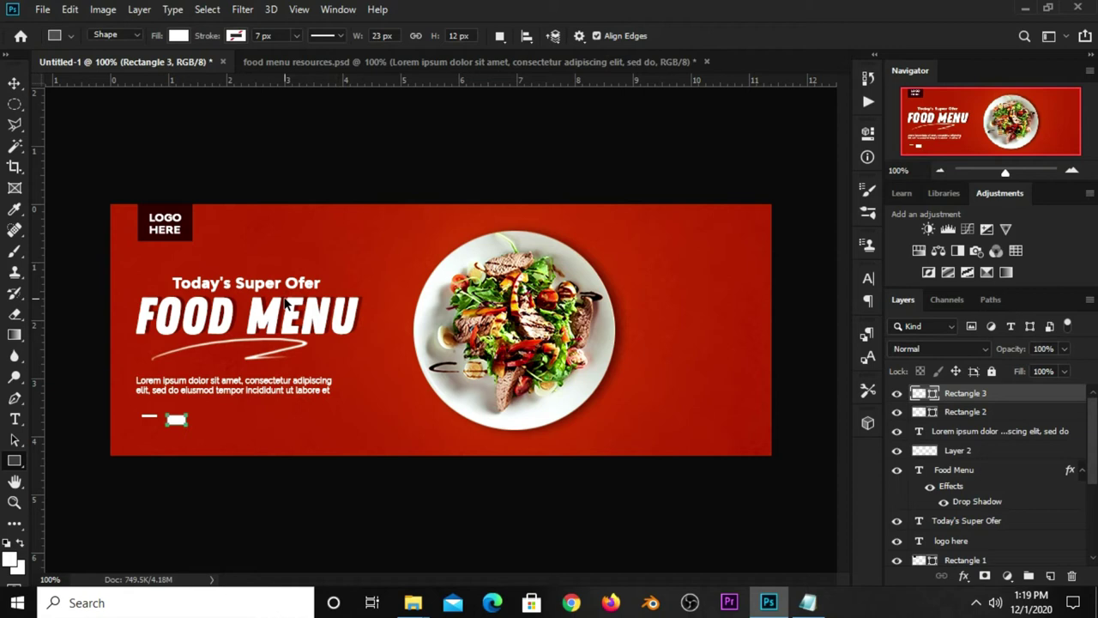
{"action": "key", "text": "ctrl+z"}
{"action": "key", "text": "ctrl+z"}
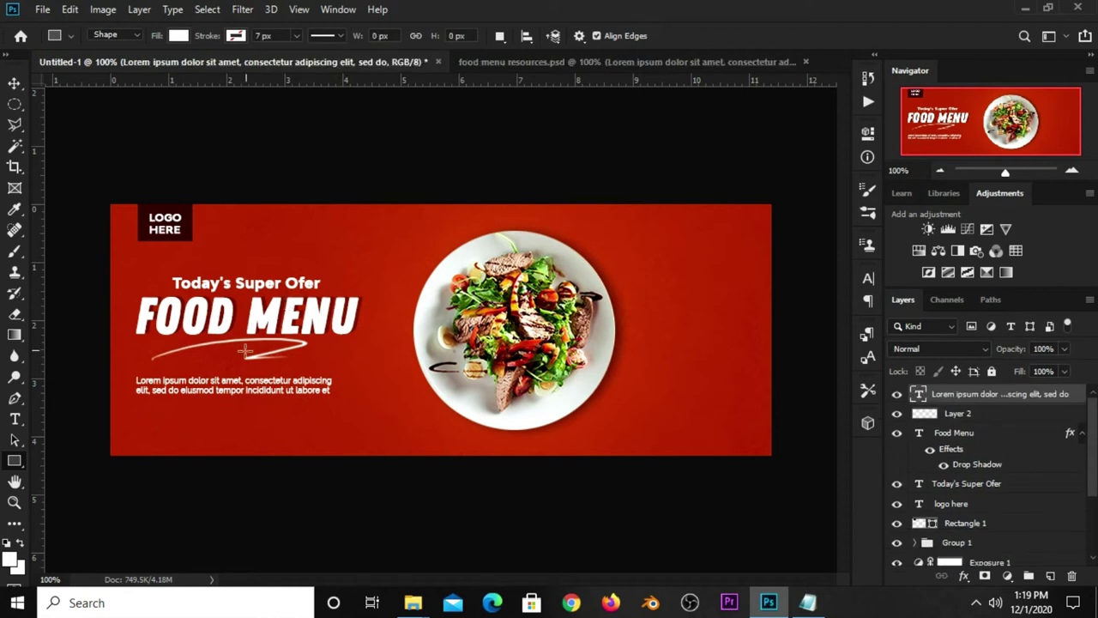
{"action": "key", "text": "v"}
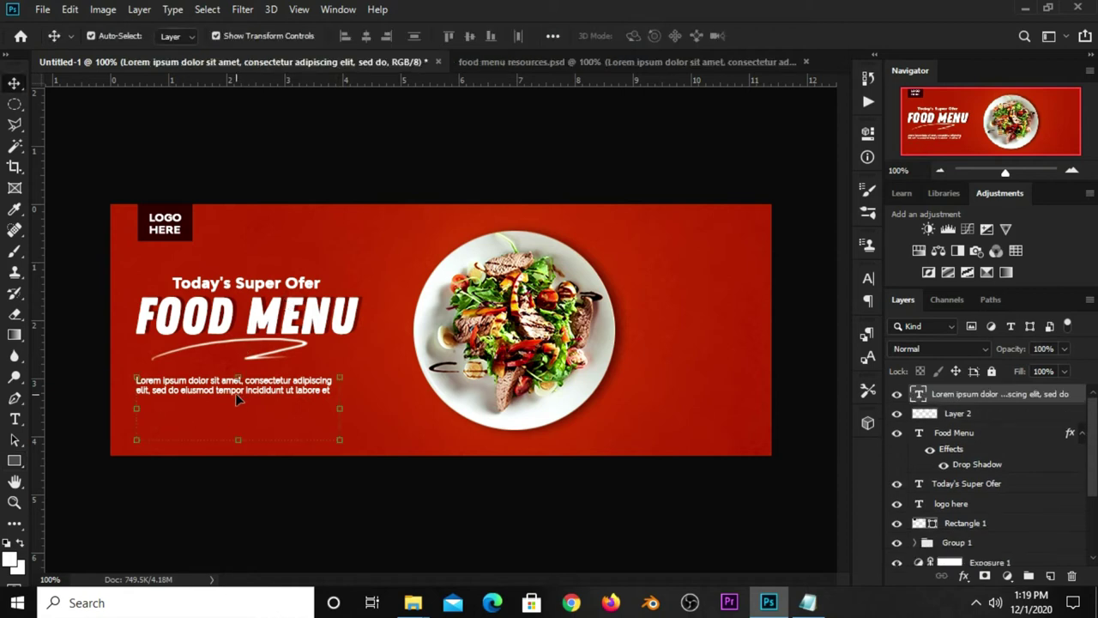
{"action": "left_click", "coordinate": [298, 182]}
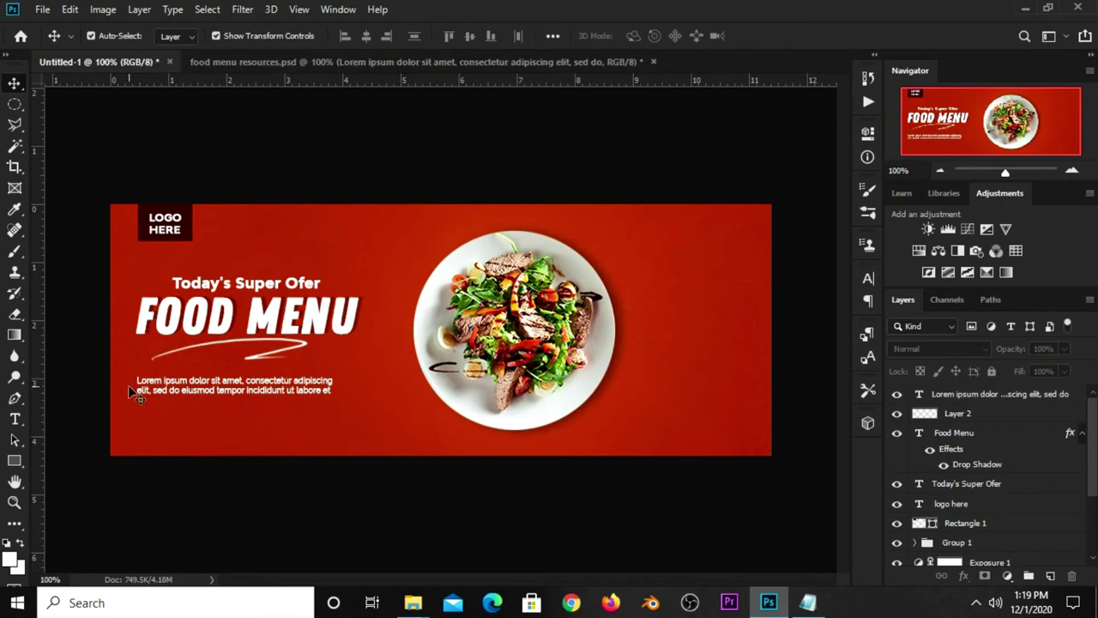
{"action": "left_click", "coordinate": [14, 461]}
- Draw a rectangle below the paragraph, round its corners to 13.5 px, and widen it
{"action": "left_click", "coordinate": [51, 460]}
{"action": "left_click_drag", "start_coordinate": [137, 417], "coordinate": [192, 434]}
{"action": "key", "text": "v"}
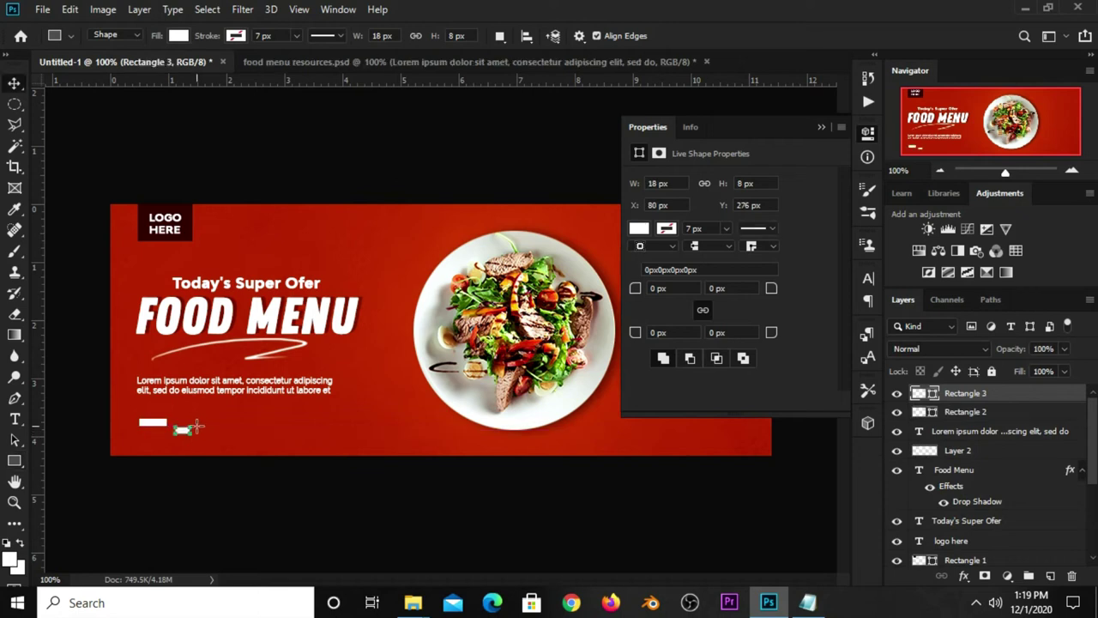
{"action": "key", "text": "Delete"}
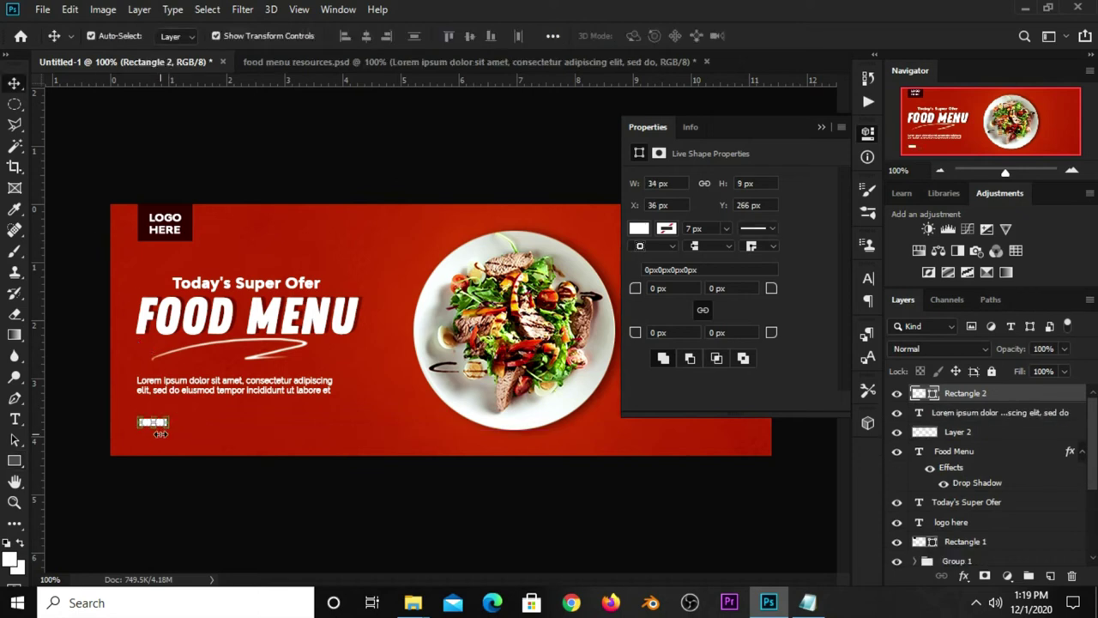
{"action": "key", "text": "ctrl+t"}
{"action": "mouse_move", "coordinate": [169, 426]}
{"action": "left_mouse_down"}
{"action": "mouse_move", "coordinate": [203, 424]}
{"action": "mouse_move", "coordinate": [167, 442]}
{"action": "left_mouse_up"}
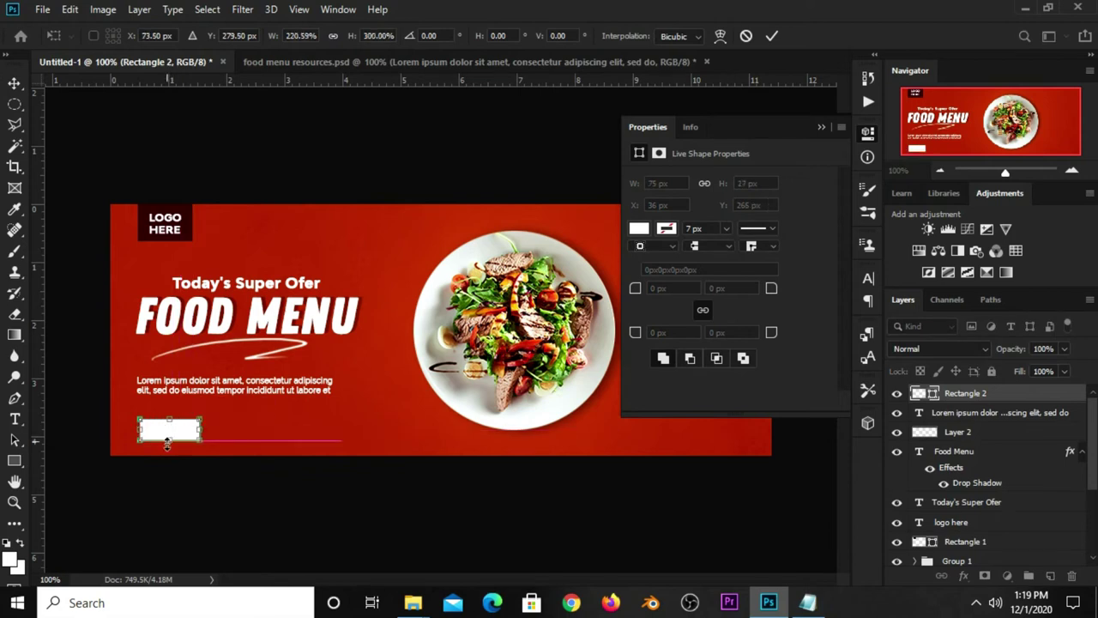
{"action": "left_click", "coordinate": [773, 36]}
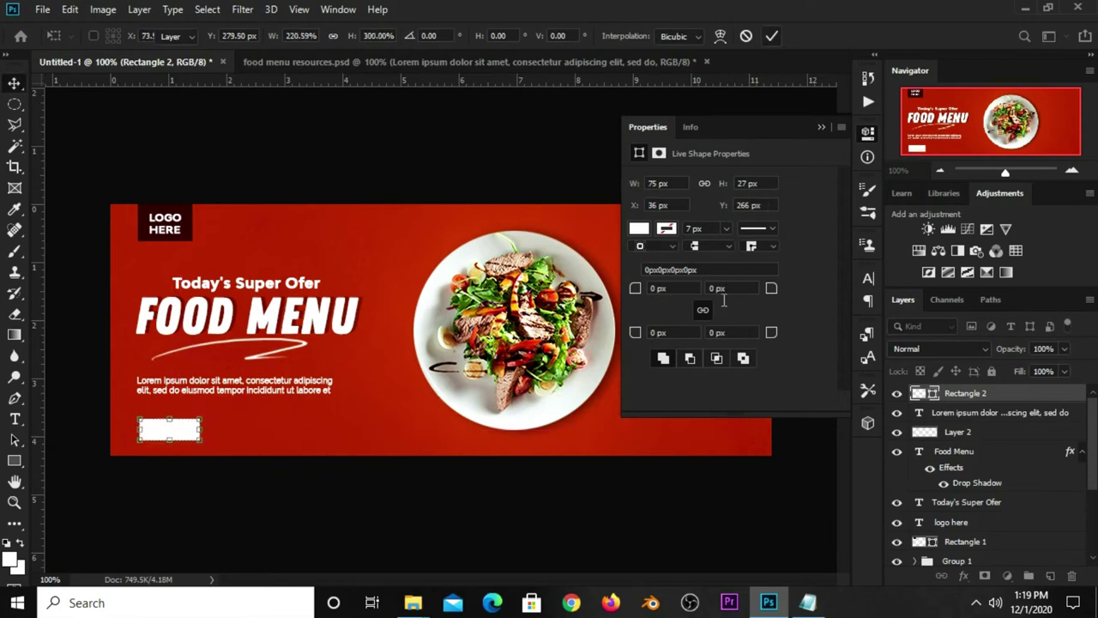
{"action": "left_click_drag", "start_coordinate": [766, 292], "coordinate": [809, 289]}
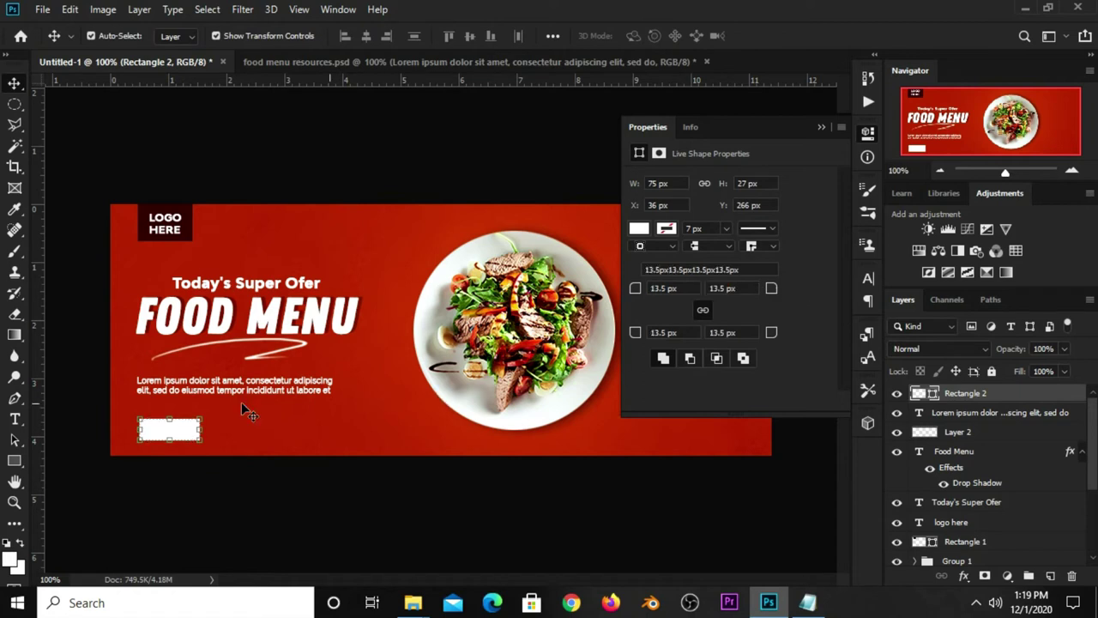
{"action": "left_click_drag", "start_coordinate": [172, 429], "coordinate": [241, 432]}
{"action": "key", "text": "Return"}
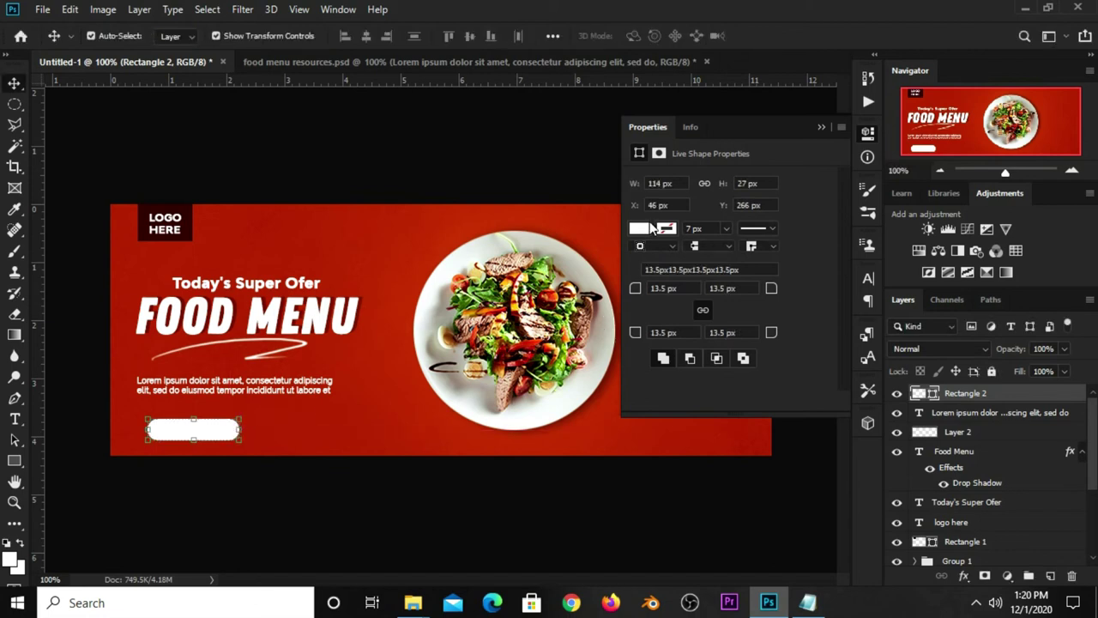
- Fill the button with the dark red sampled from the LOGO box
{"action": "left_click", "coordinate": [647, 228]}
{"action": "left_click", "coordinate": [794, 260]}
{"action": "left_click", "coordinate": [188, 217]}
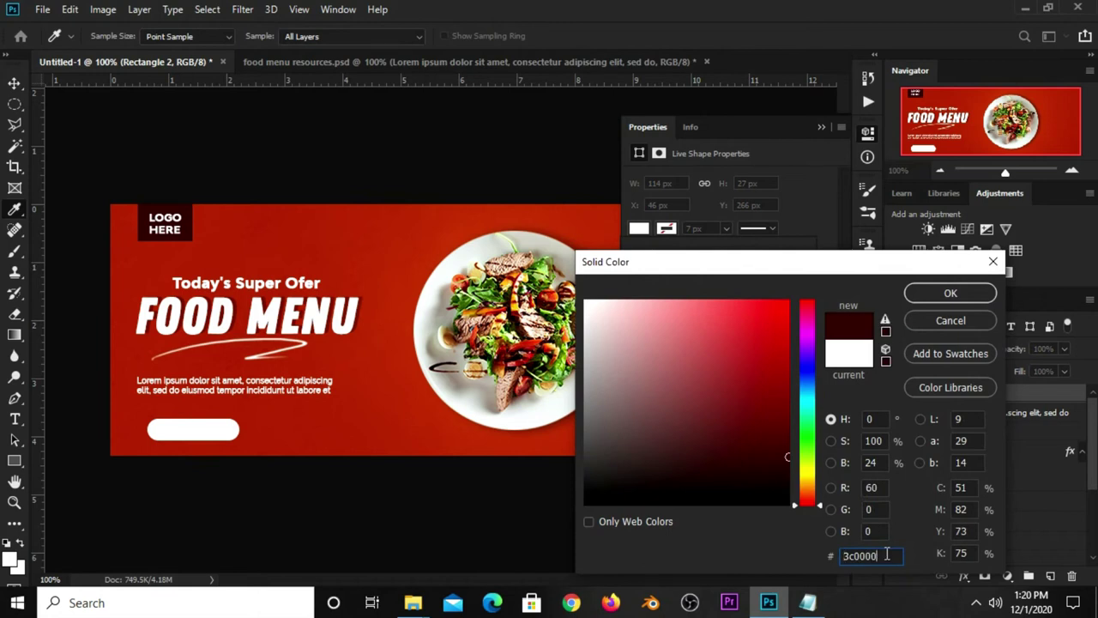
{"action": "left_click", "coordinate": [943, 292]}
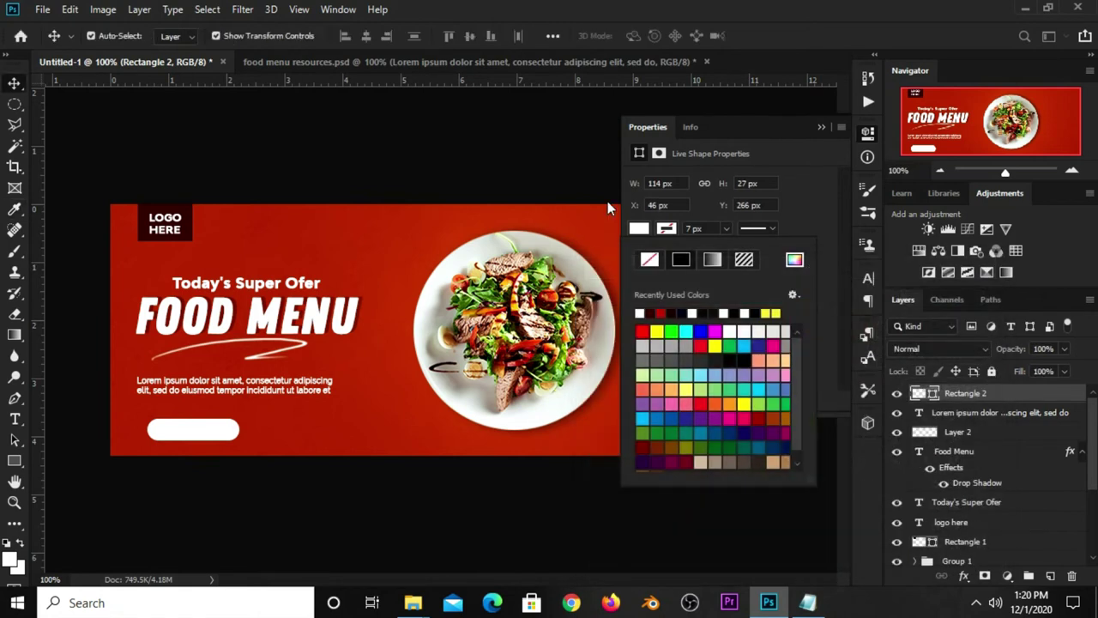
{"action": "left_click", "coordinate": [465, 139]}
{"action": "left_click", "coordinate": [466, 139]}
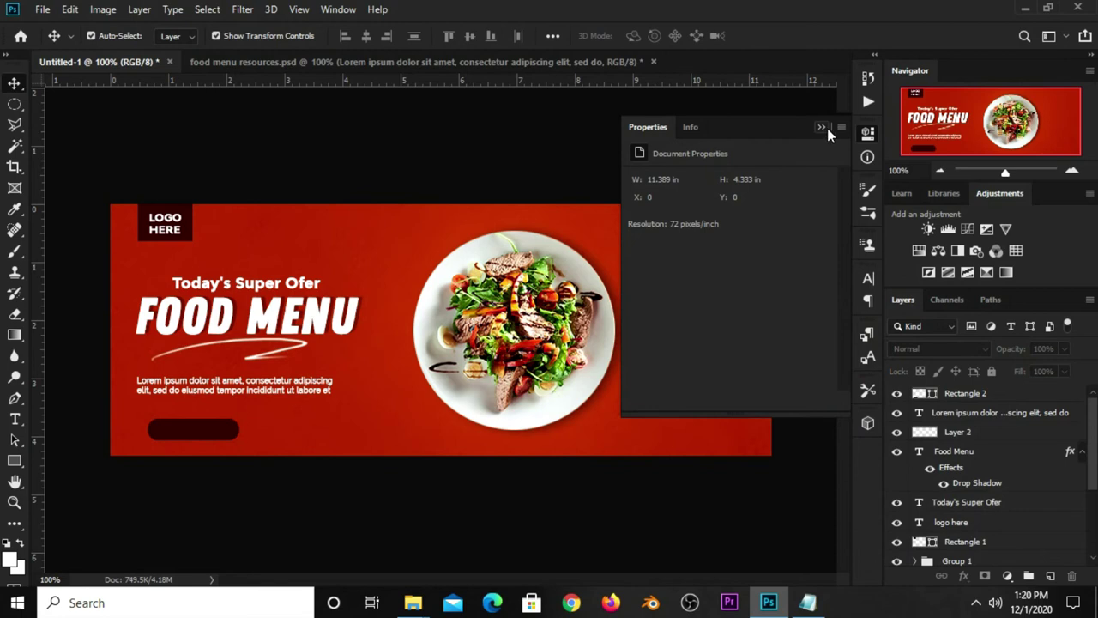
- Copy the line 'order here' from the Notepad notes
{"action": "left_click", "coordinate": [825, 129]}
{"action": "left_click", "coordinate": [808, 602]}
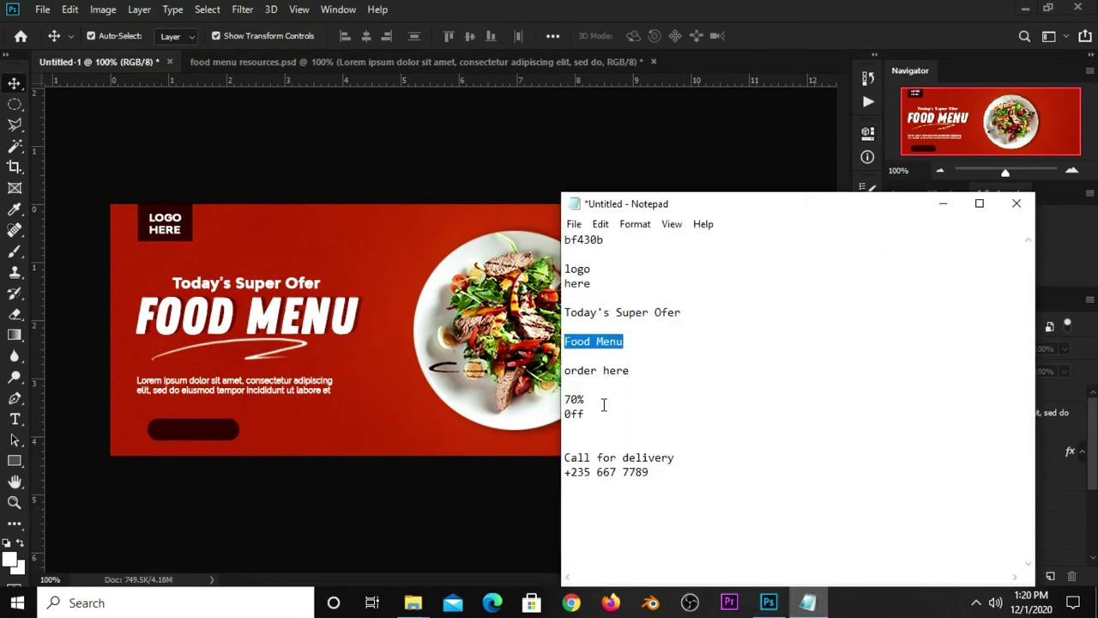
{"action": "left_click_drag", "start_coordinate": [630, 371], "coordinate": [564, 371]}
{"action": "right_click", "coordinate": [578, 371]}
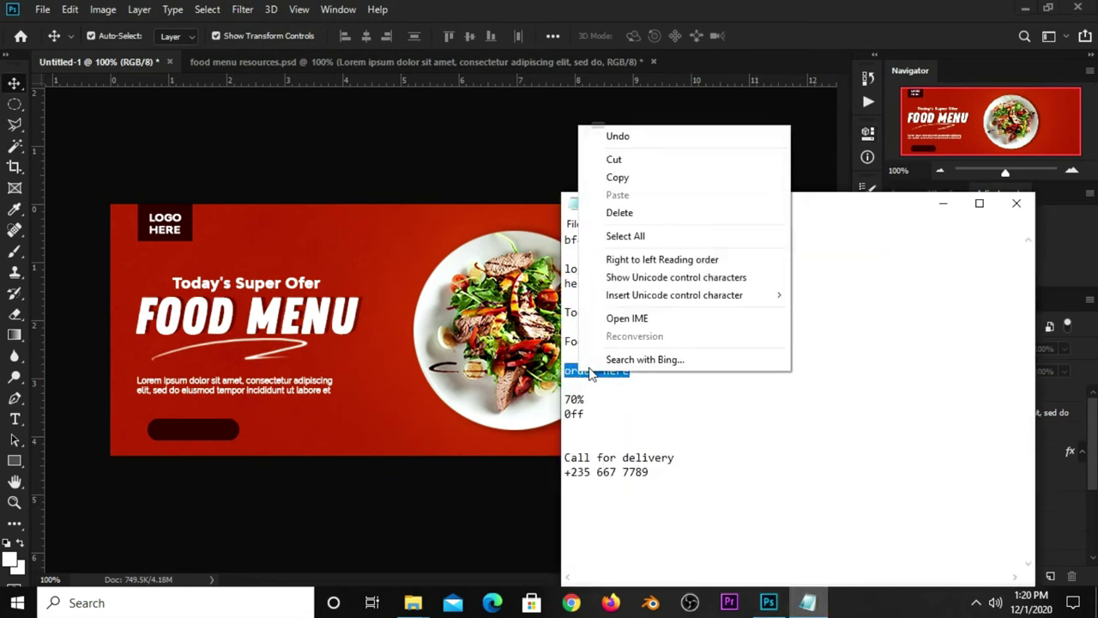
{"action": "left_click", "coordinate": [625, 177]}
- Duplicate the Today's Super Ofer text beside the dark button and move the copy to the top
{"action": "left_click", "coordinate": [776, 42]}
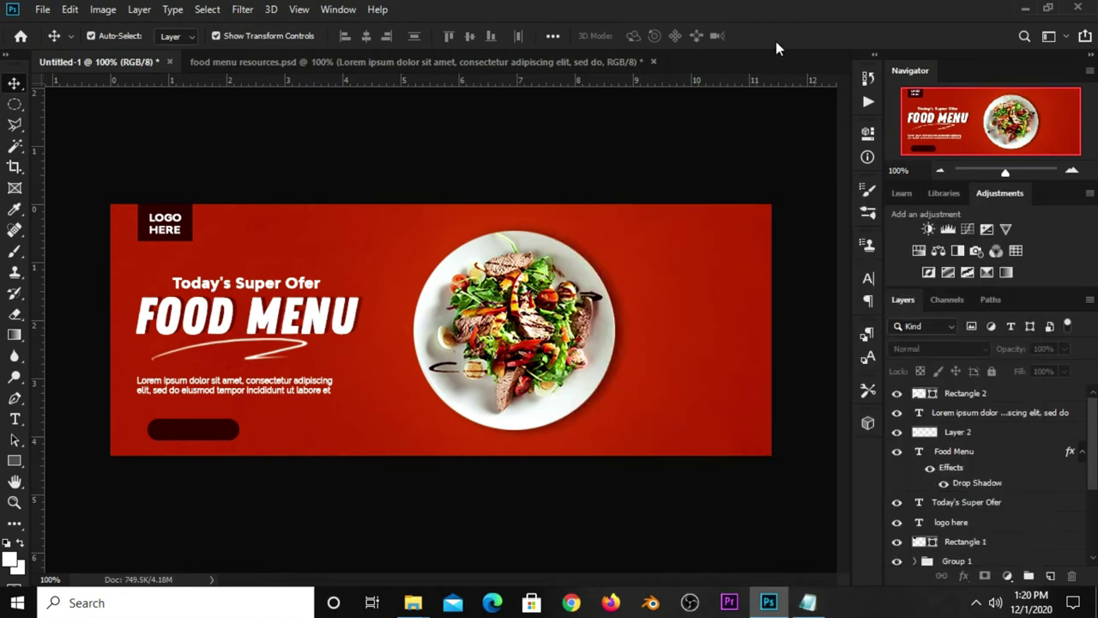
{"action": "left_click", "coordinate": [263, 290]}
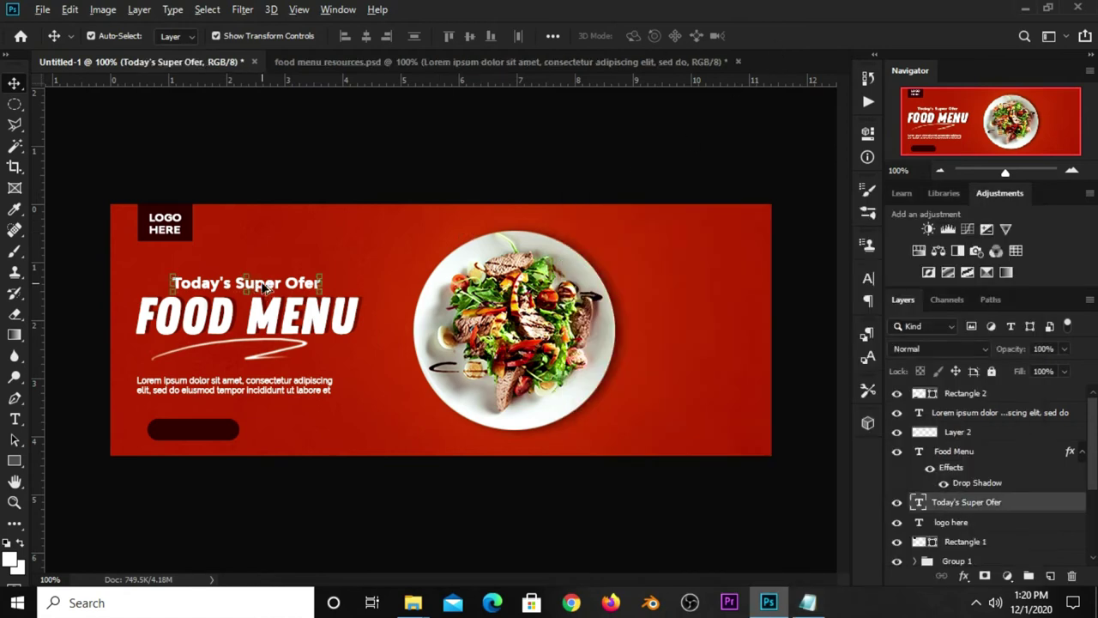
{"action": "left_click_drag", "start_coordinate": [264, 290], "coordinate": [330, 430]}
{"action": "left_click_drag", "start_coordinate": [970, 506], "coordinate": [968, 388]}
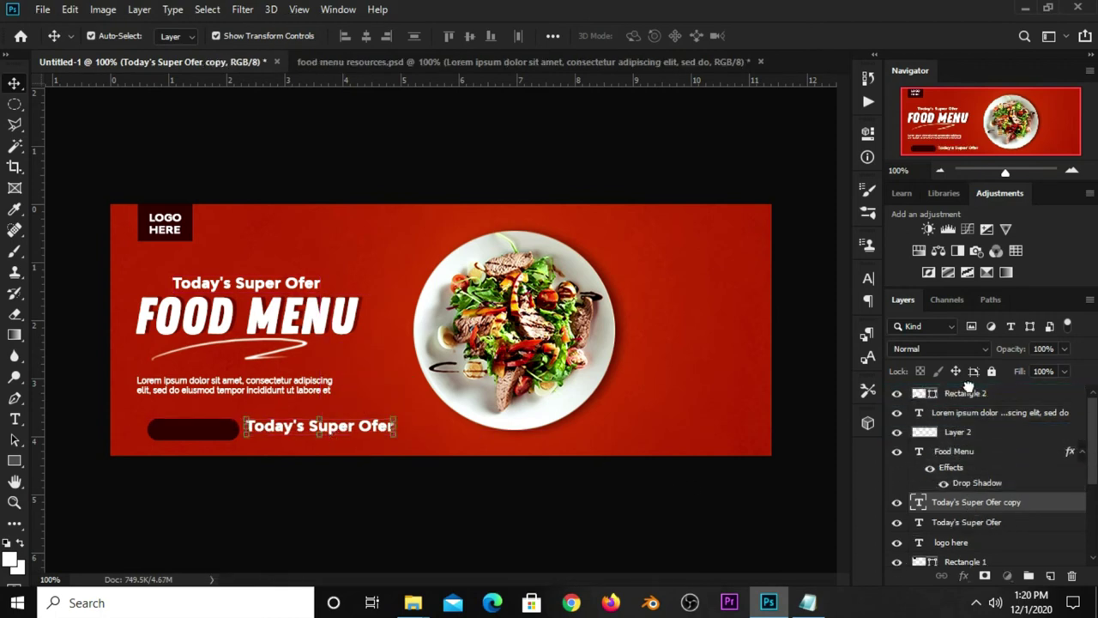
- Replace the duplicated text with 'order here'
{"action": "left_click", "coordinate": [15, 419]}
{"action": "left_click", "coordinate": [64, 412]}
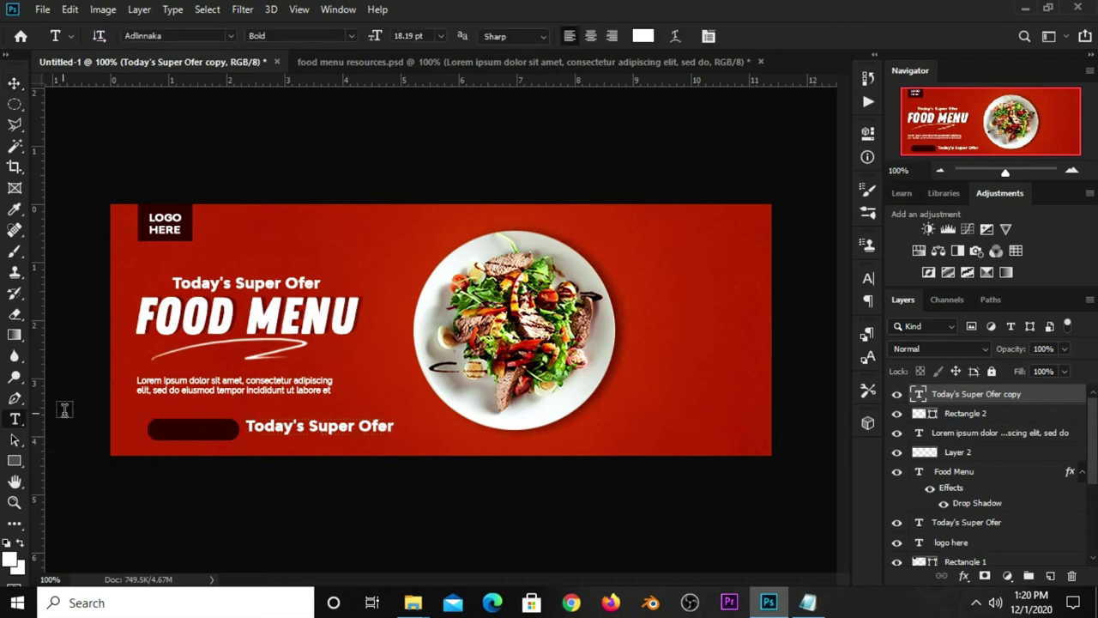
{"action": "left_click", "coordinate": [351, 429]}
{"action": "key", "text": "ctrl+a"}
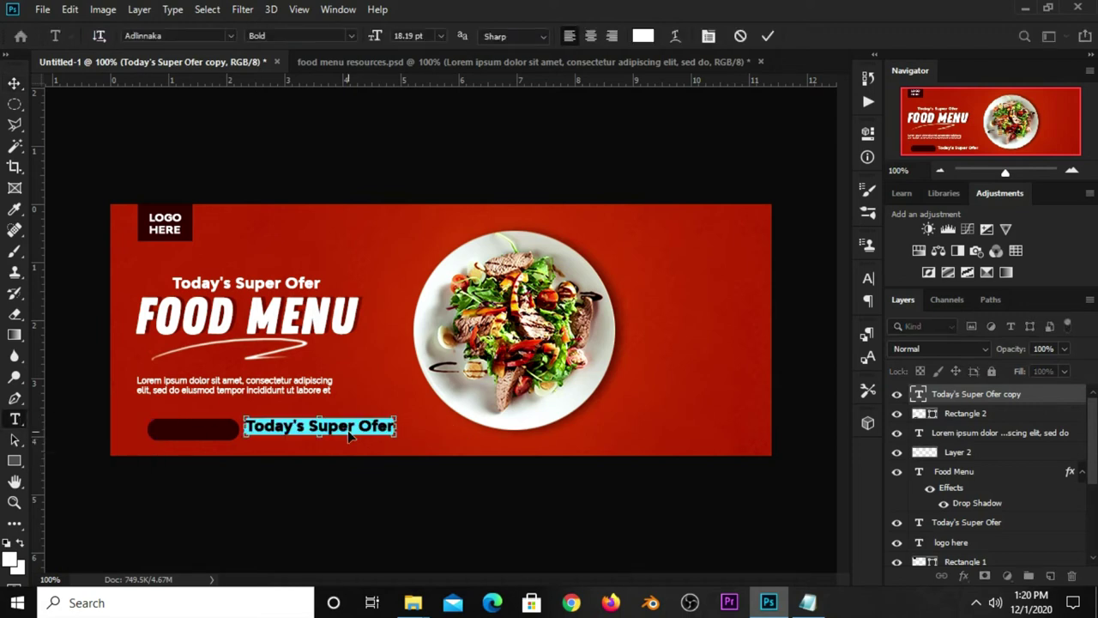
{"action": "type", "text": "order here"}
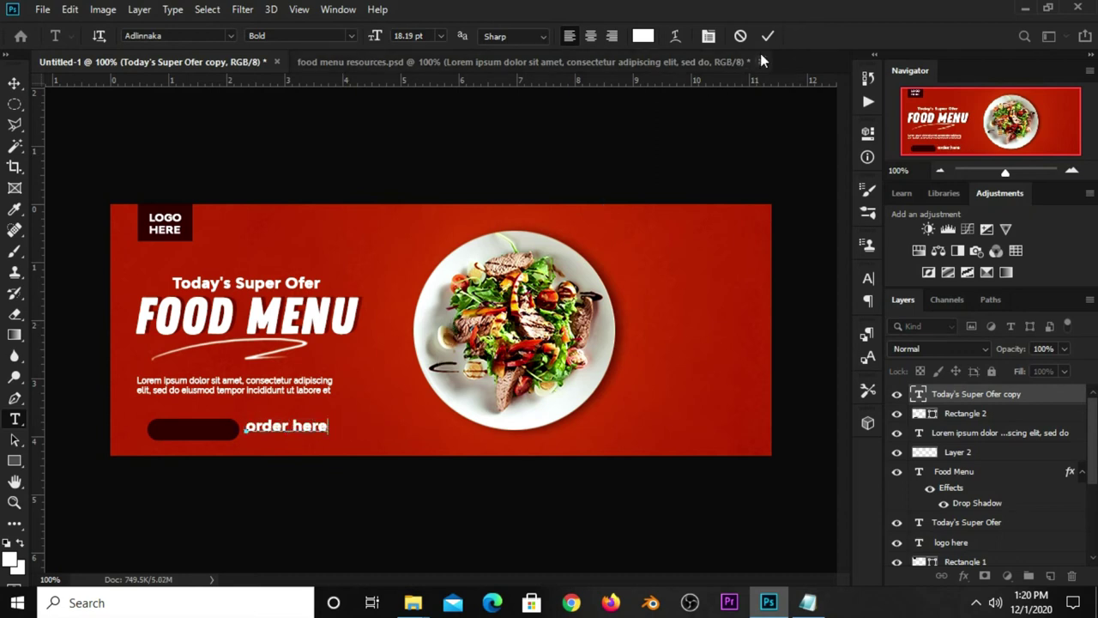
{"action": "key", "text": "ctrl+Return"}
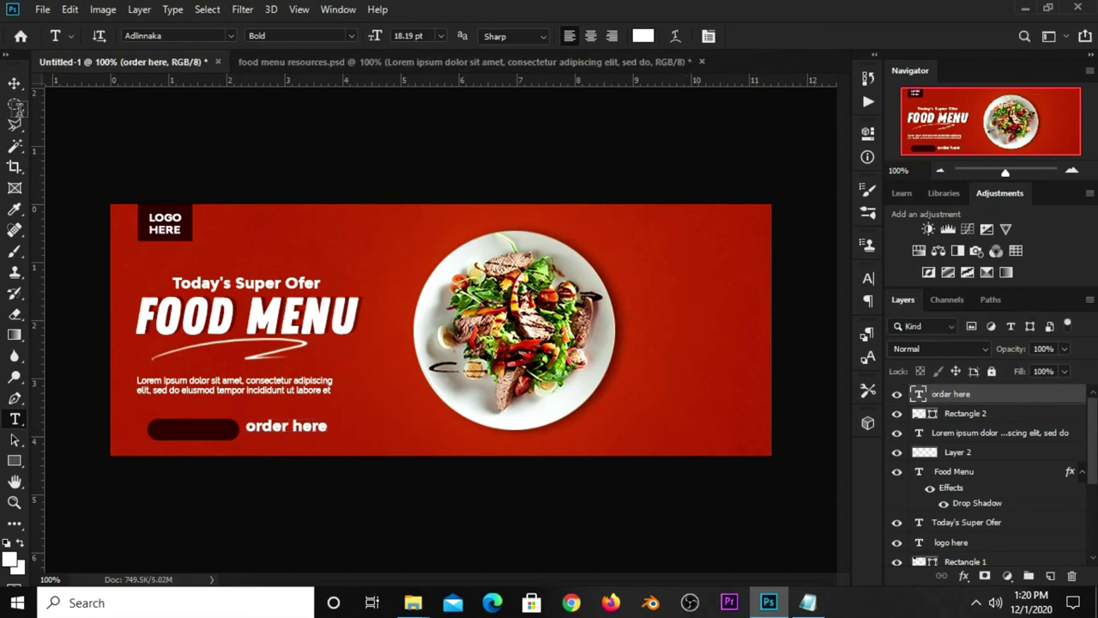
- Turn on All Caps for the order here text in the Character panel
{"action": "left_click", "coordinate": [15, 83]}
{"action": "left_click", "coordinate": [45, 89]}
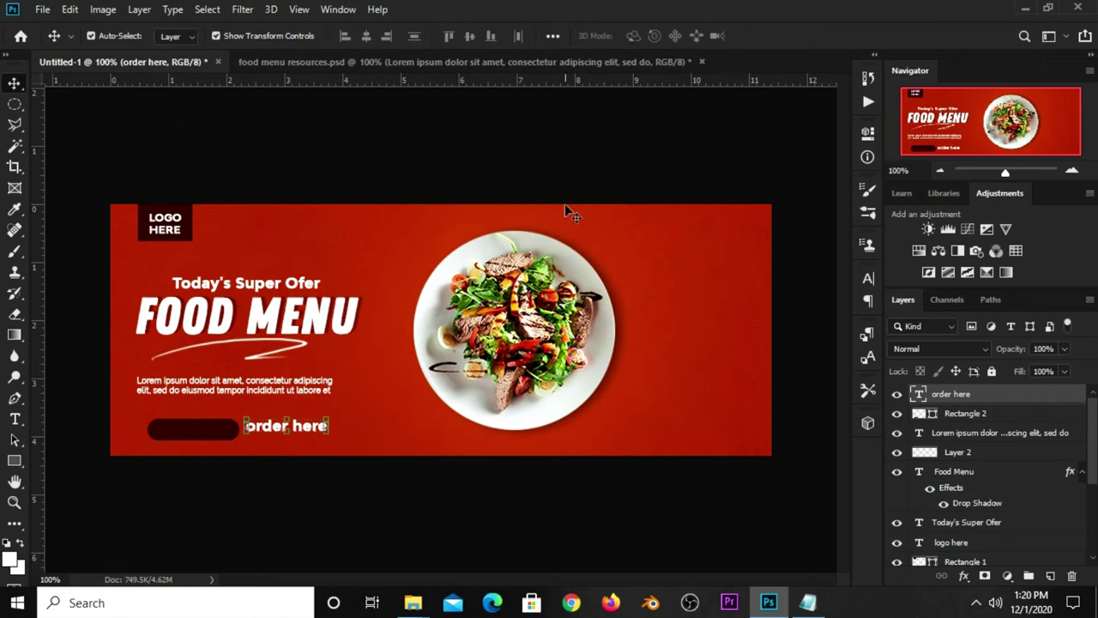
{"action": "left_click", "coordinate": [866, 278]}
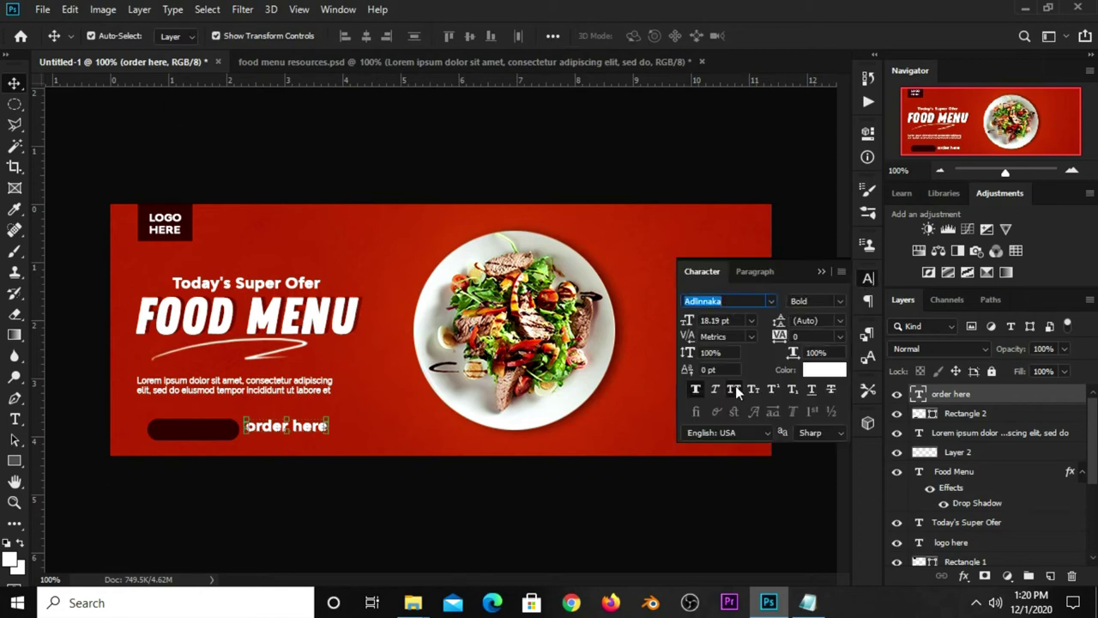
{"action": "left_click", "coordinate": [735, 388]}
{"action": "left_click", "coordinate": [821, 271]}
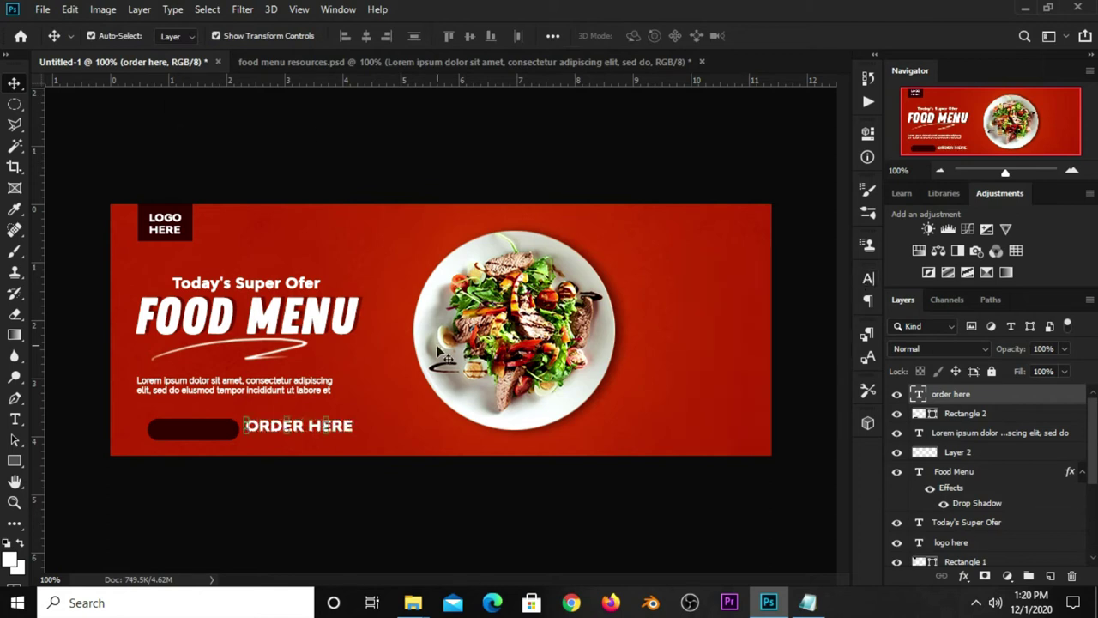
{"action": "key", "text": "ctrl+z"}
{"action": "left_click", "coordinate": [865, 281]}
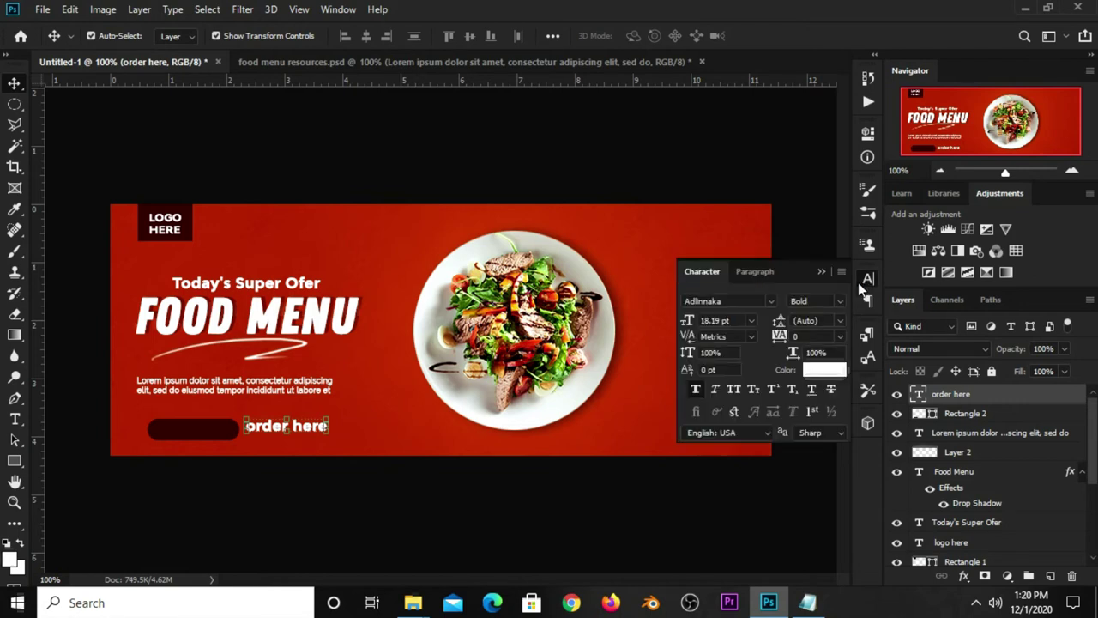
{"action": "left_click", "coordinate": [734, 389]}
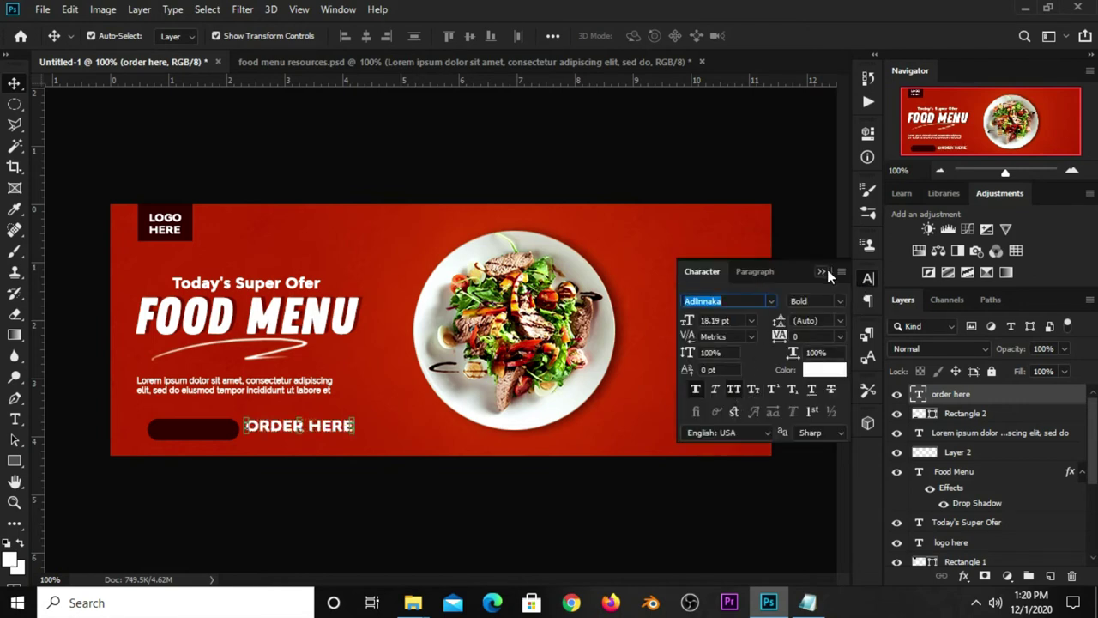
{"action": "left_click", "coordinate": [823, 271]}
{"action": "key", "text": "ctrl+t"}
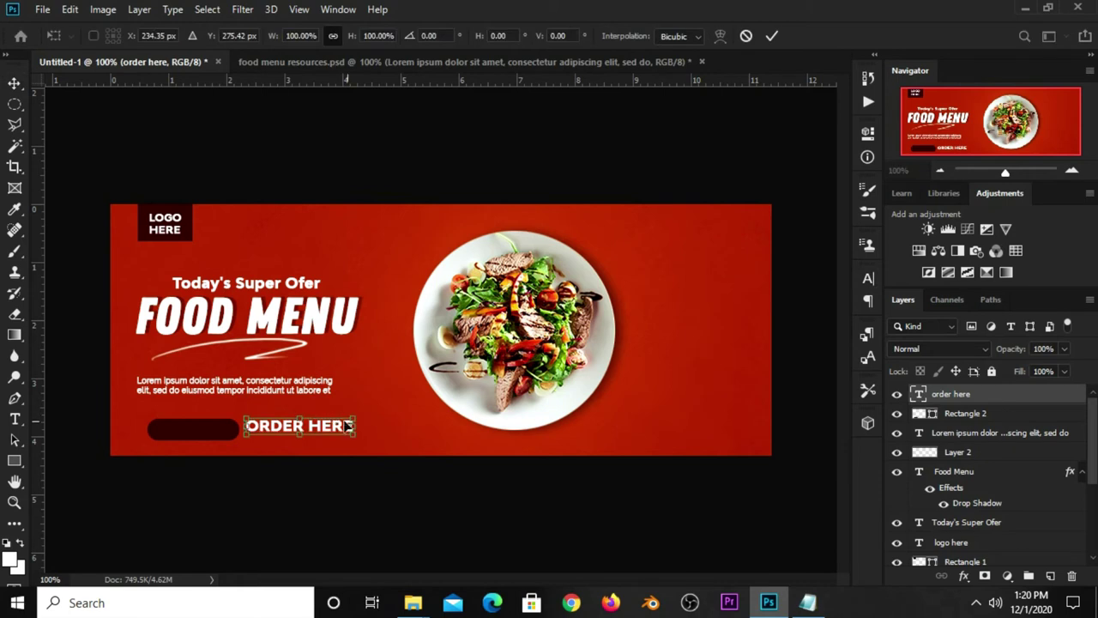
- Shrink ORDER HERE and align it to the horizontal and vertical centres of the Rectangle 2 button
{"action": "left_click_drag", "start_coordinate": [349, 426], "coordinate": [211, 431]}
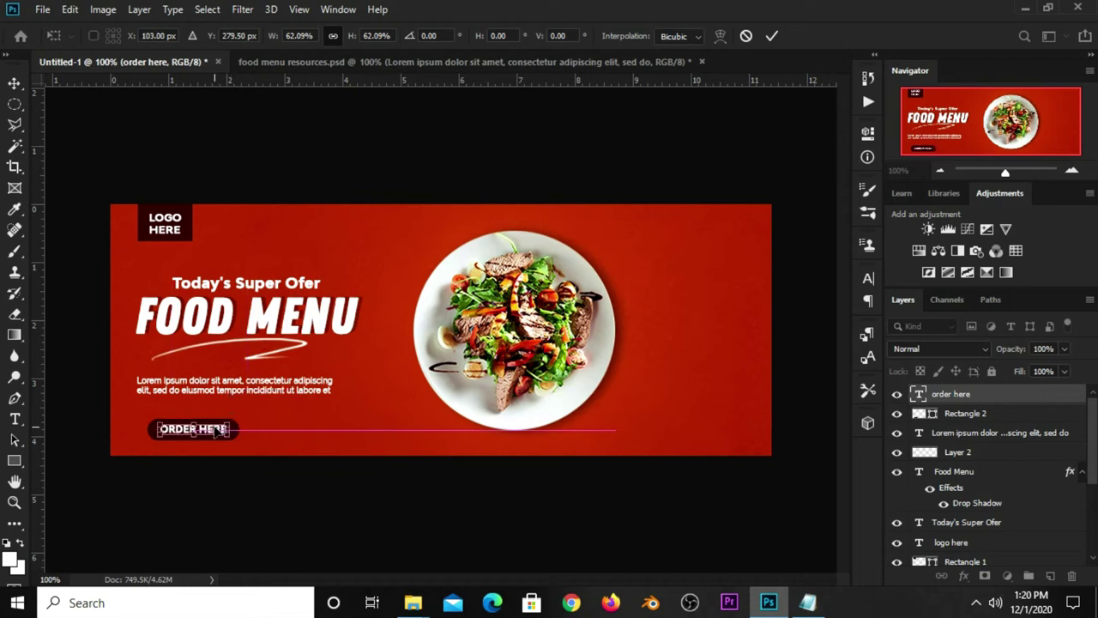
{"action": "key", "text": "Return"}
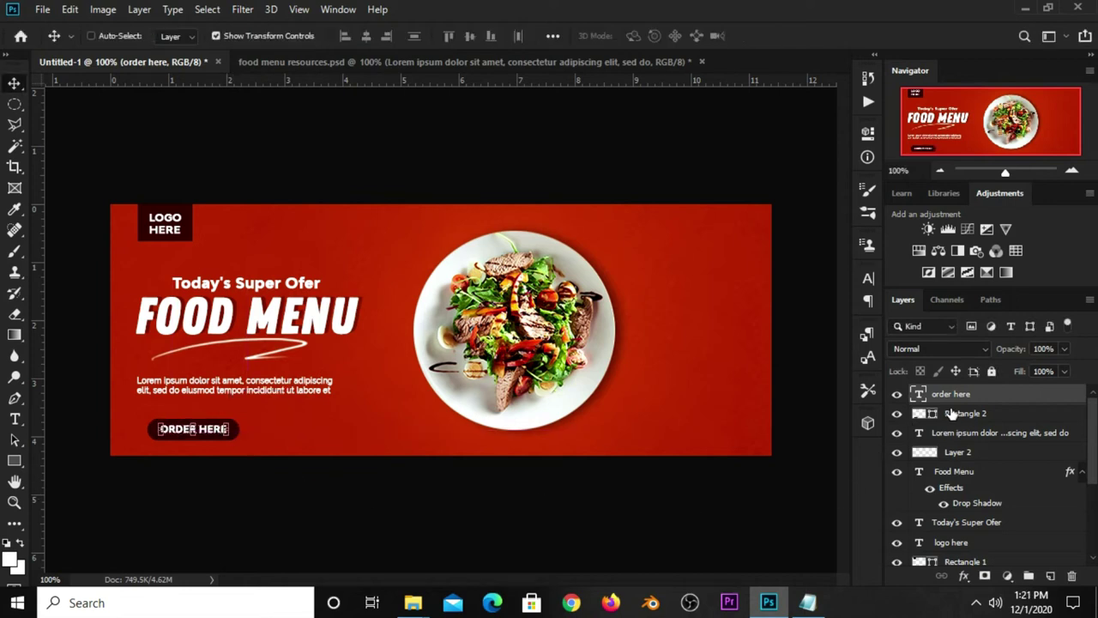
{"action": "left_click", "coordinate": [950, 415], "text": "shift"}
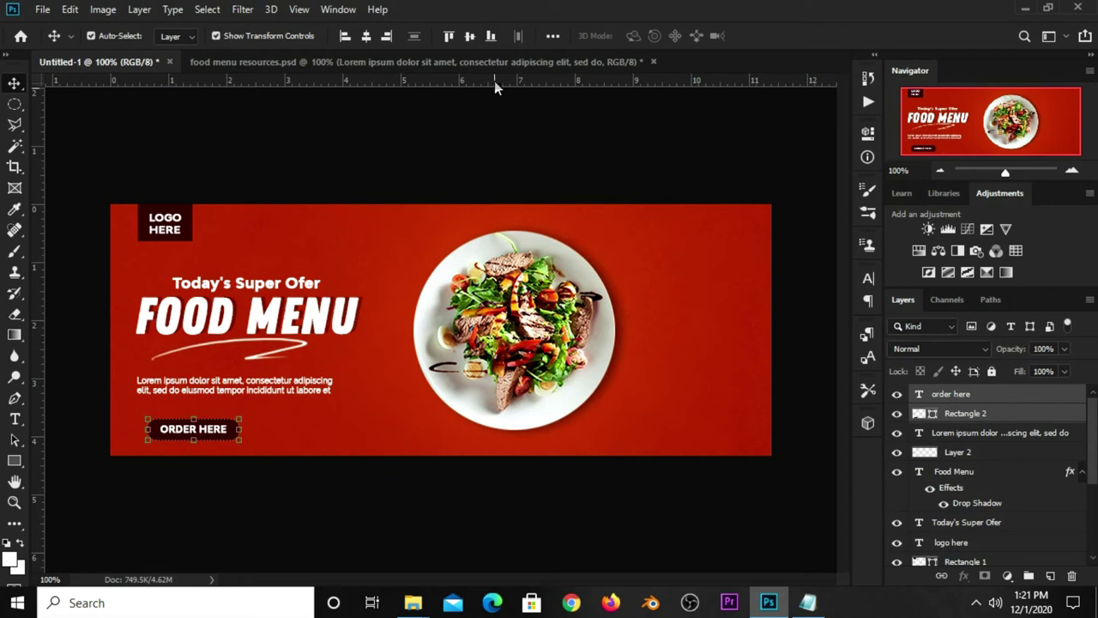
{"action": "left_click", "coordinate": [553, 36]}
{"action": "left_click", "coordinate": [605, 79]}
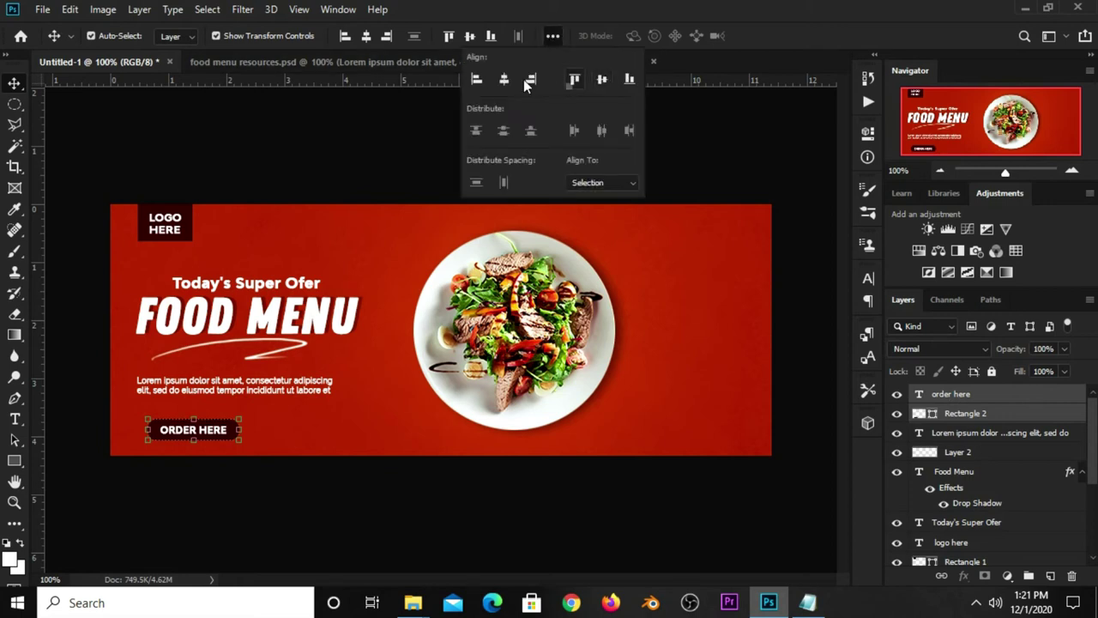
{"action": "left_click", "coordinate": [407, 123]}
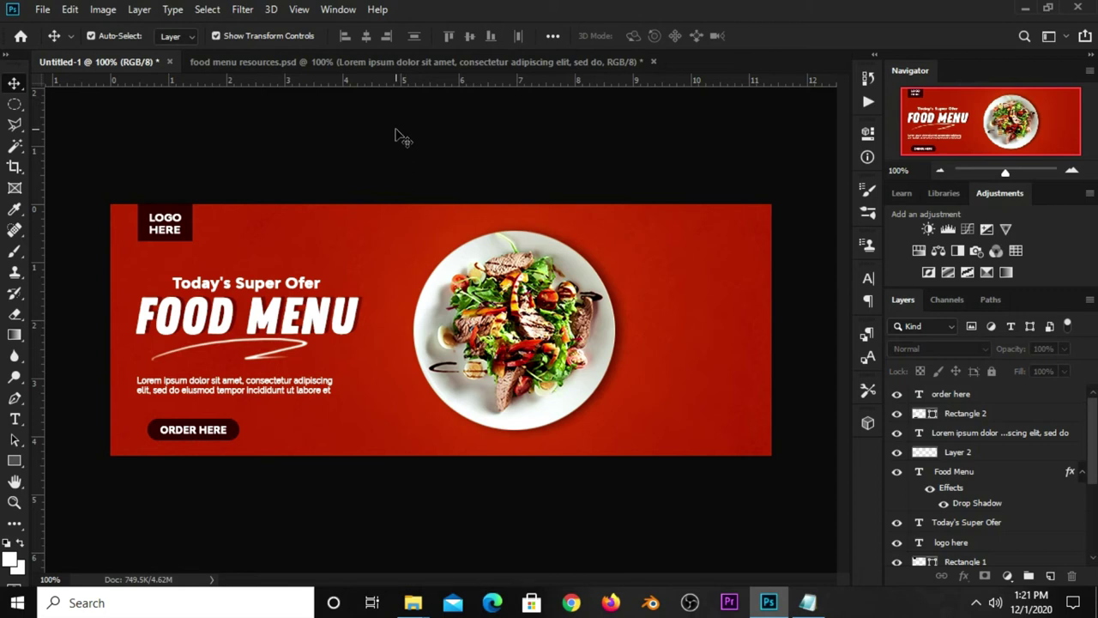
{"action": "left_click", "coordinate": [417, 61]}
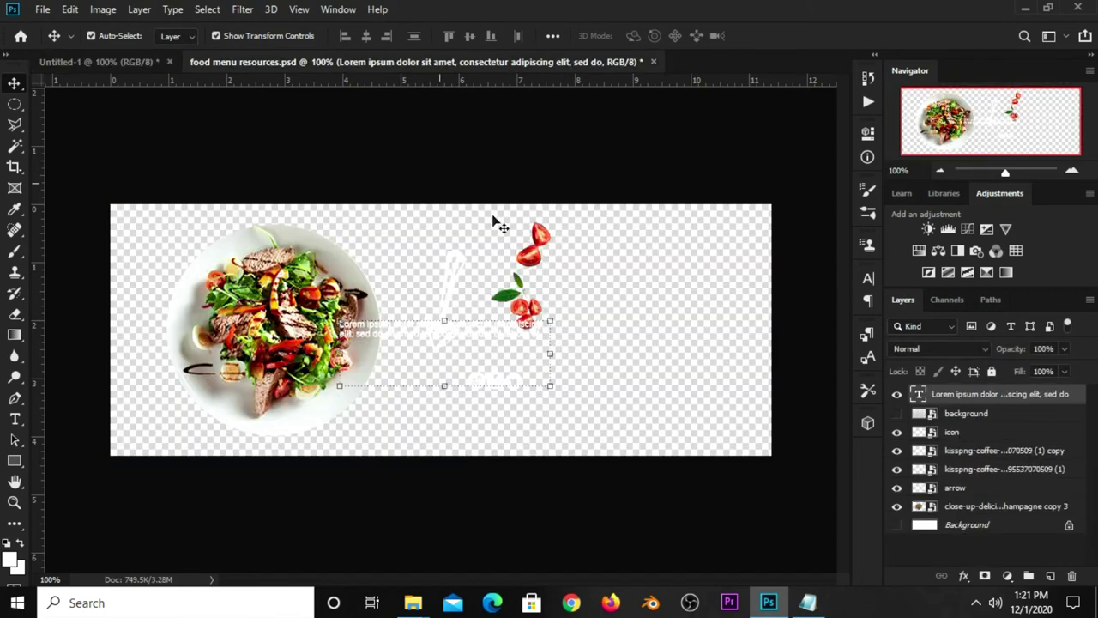
- Paste the resources file's tomato slice into Untitled-1, scaled and placed at the top edge left of the plate
{"action": "left_click", "coordinate": [542, 251]}
{"action": "left_click", "coordinate": [60, 61]}
{"action": "key", "text": "ctrl+v"}
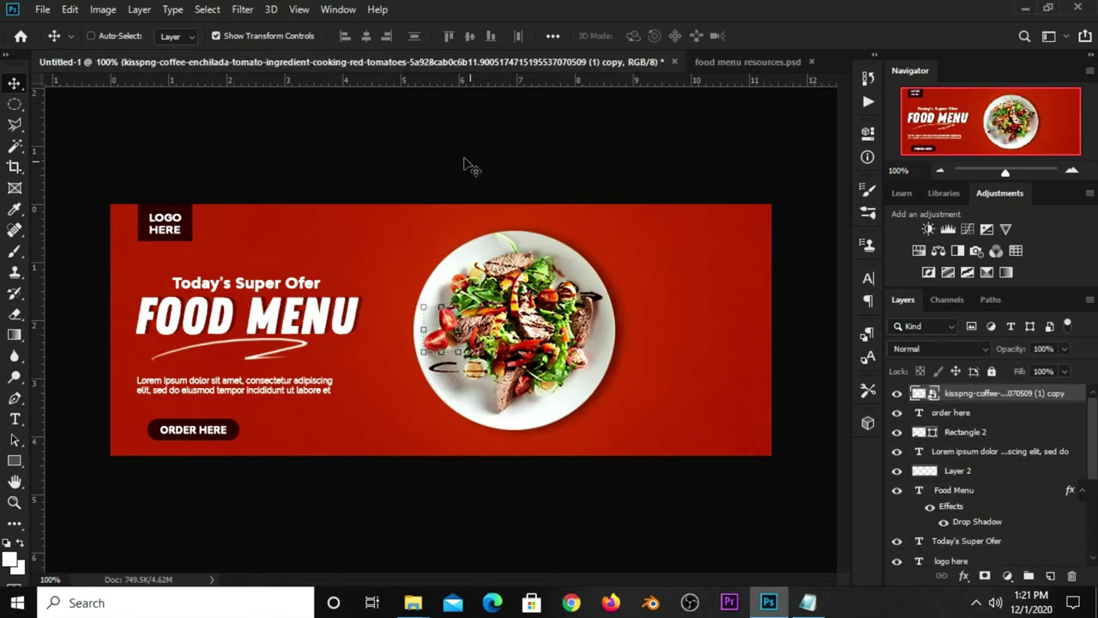
{"action": "key", "text": "ctrl+t"}
{"action": "mouse_move", "coordinate": [421, 355]}
{"action": "left_mouse_down"}
{"action": "mouse_move", "coordinate": [438, 331]}
{"action": "mouse_move", "coordinate": [451, 345]}
{"action": "left_mouse_up"}
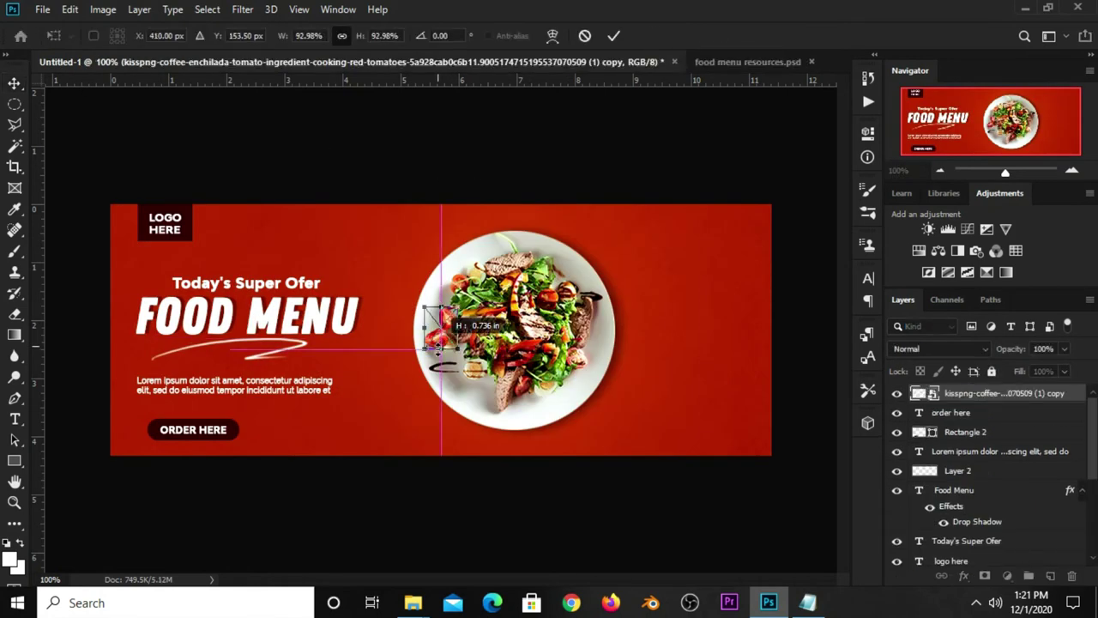
{"action": "mouse_move", "coordinate": [458, 296]}
{"action": "left_mouse_down"}
{"action": "mouse_move", "coordinate": [430, 203]}
{"action": "mouse_move", "coordinate": [439, 211]}
{"action": "mouse_move", "coordinate": [420, 240]}
{"action": "left_mouse_up"}
{"action": "key", "text": "Return"}
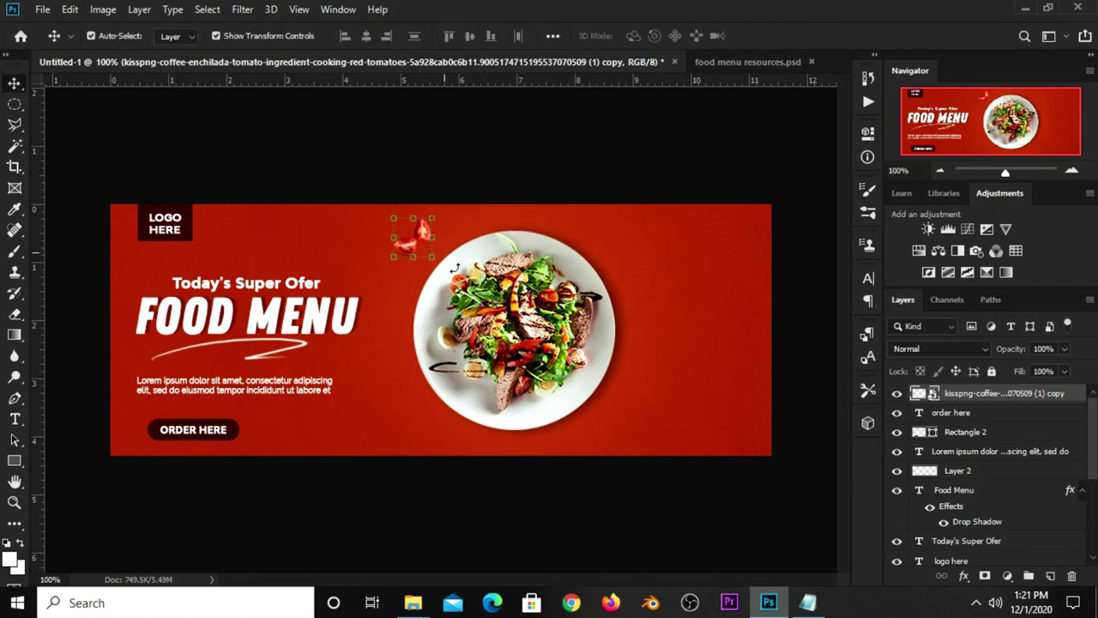
{"action": "left_click", "coordinate": [964, 575]}
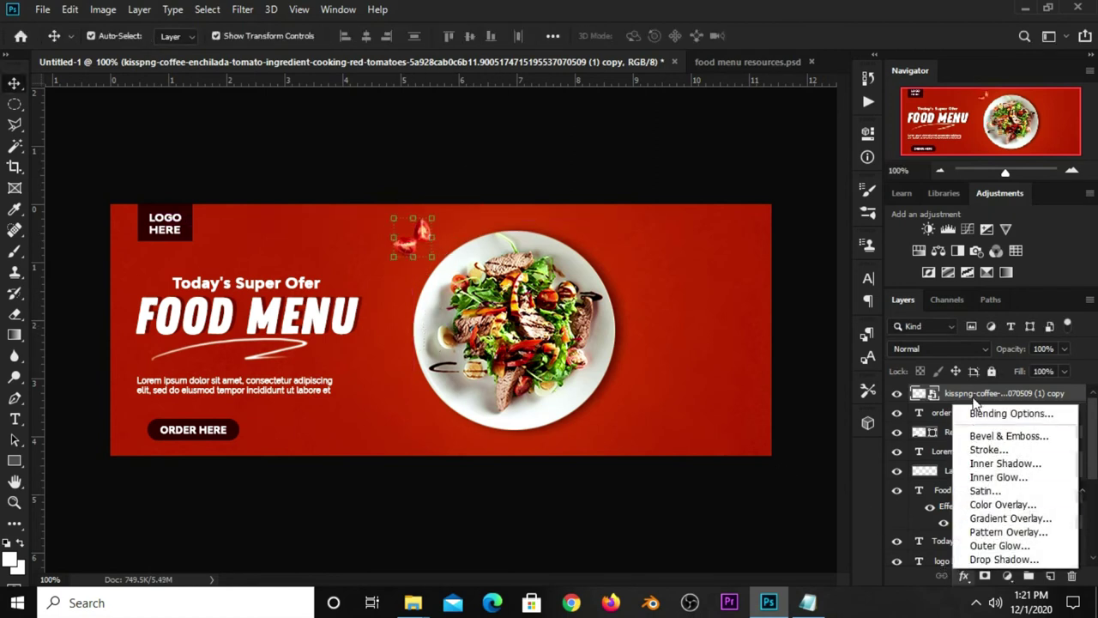
{"action": "left_click", "coordinate": [719, 334]}
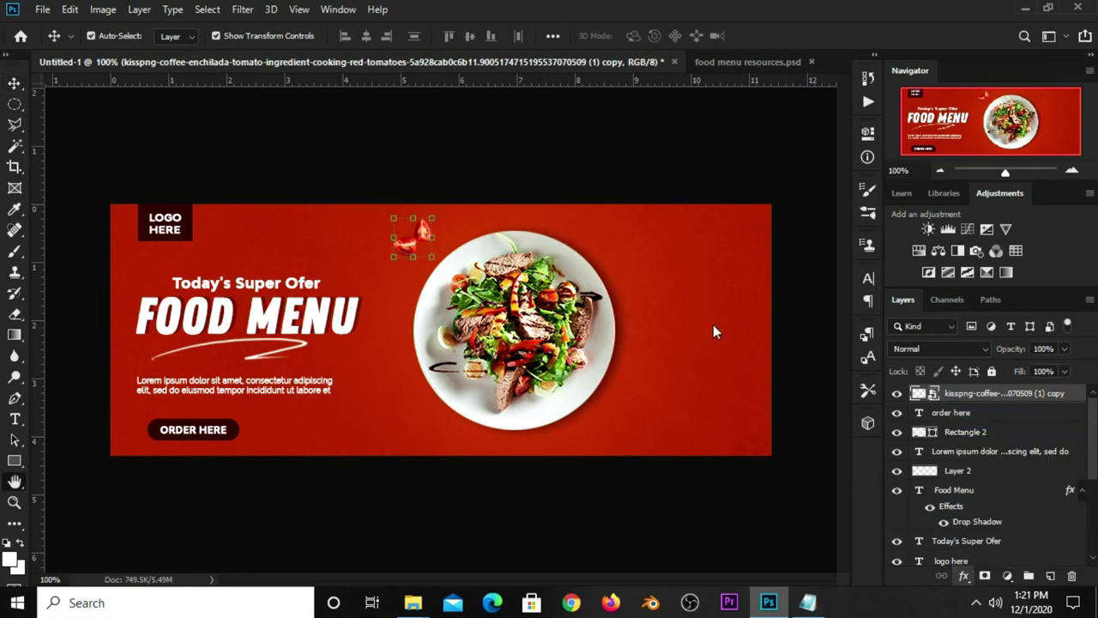
- Give the tomato a drop shadow: 38% opacity, −170° angle, 8 px distance, 13% spread, 13 px size
{"action": "left_click", "coordinate": [534, 491]}
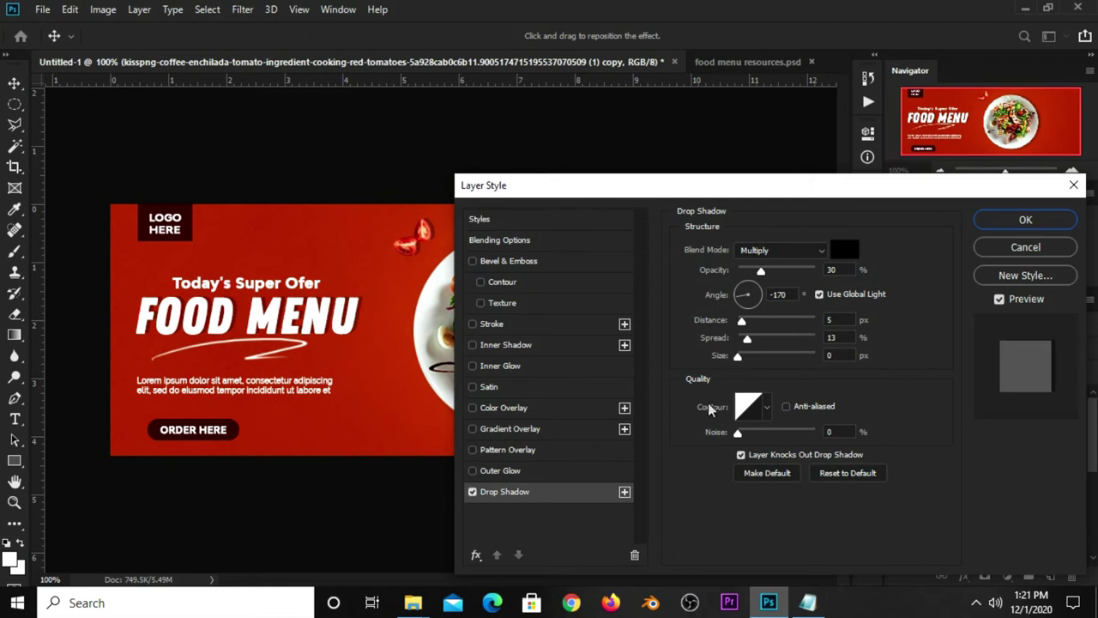
{"action": "left_click", "coordinate": [797, 290]}
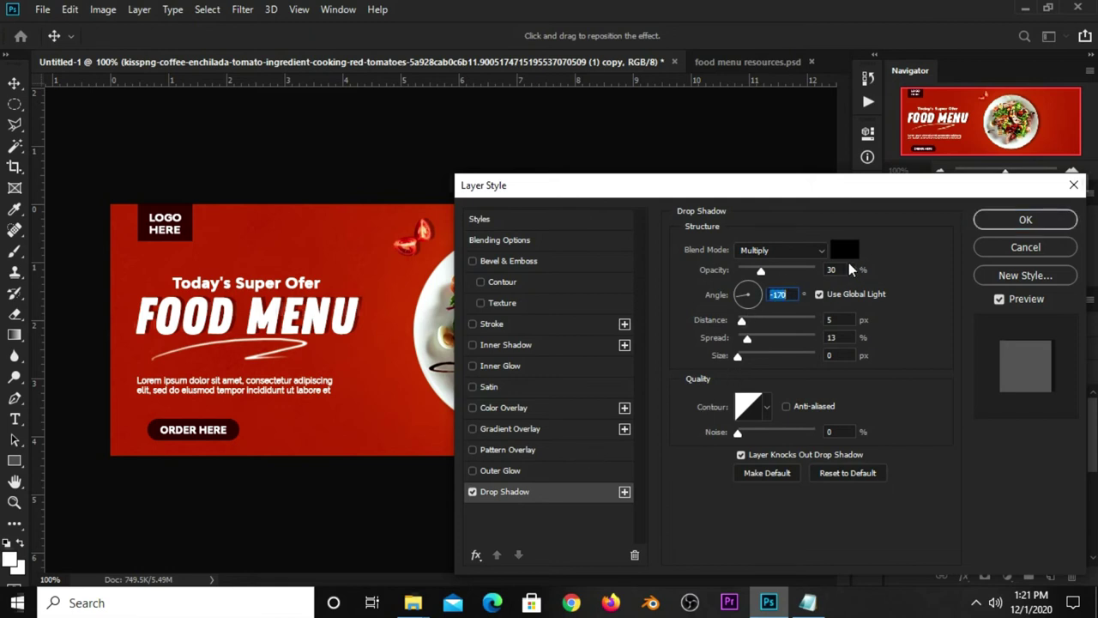
{"action": "left_click", "coordinate": [847, 269]}
{"action": "double_click", "coordinate": [848, 269]}
{"action": "type", "text": "38"}
{"action": "double_click", "coordinate": [839, 320]}
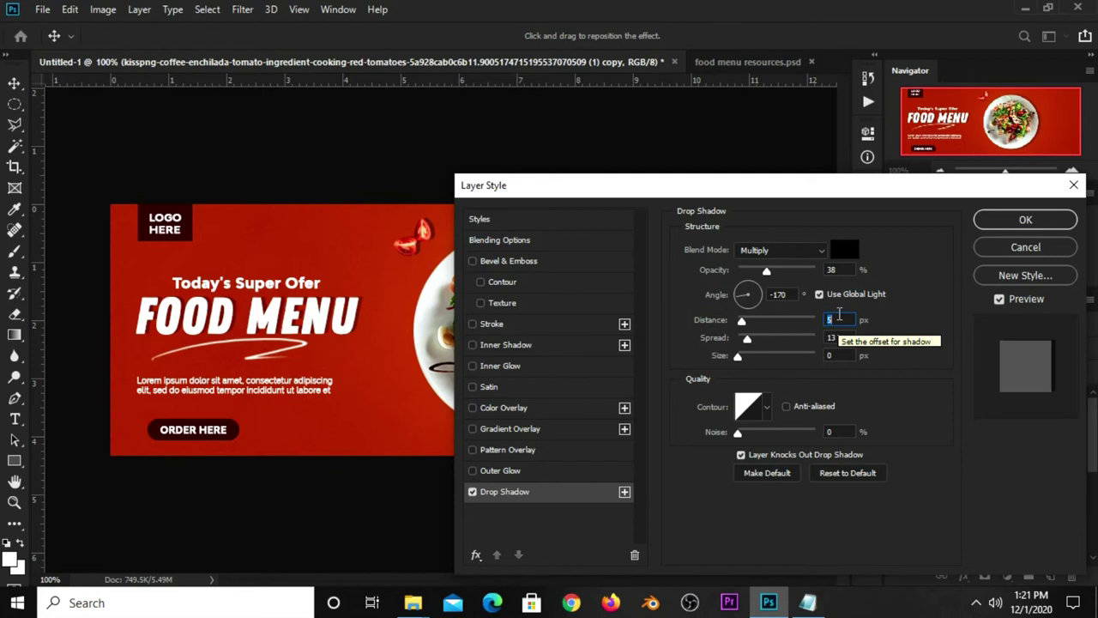
{"action": "type", "text": "8"}
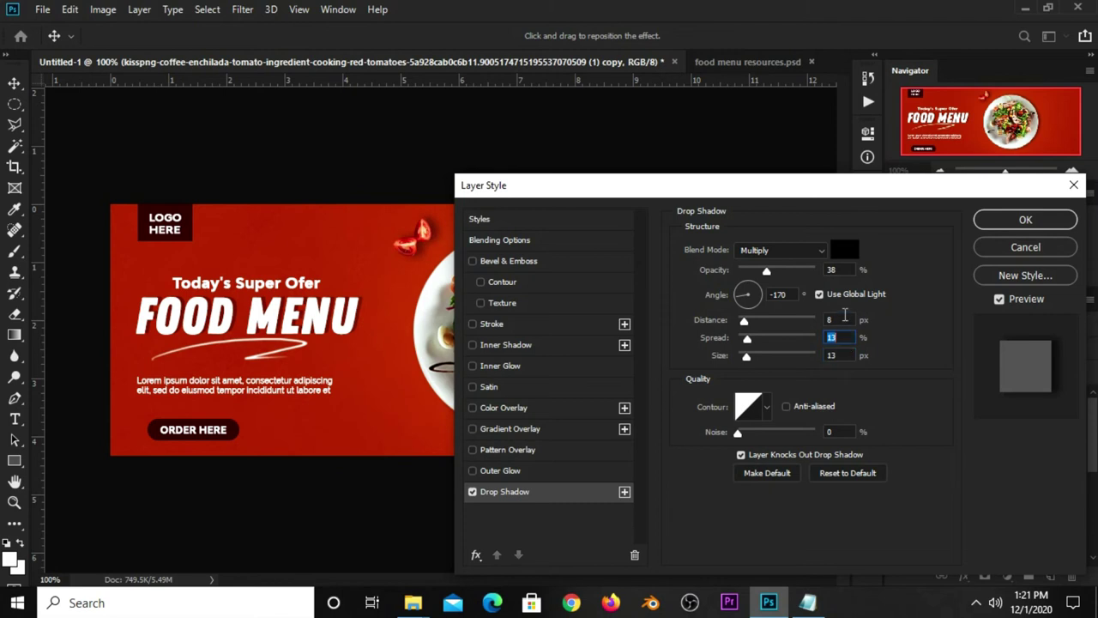
{"action": "left_click", "coordinate": [1005, 223]}
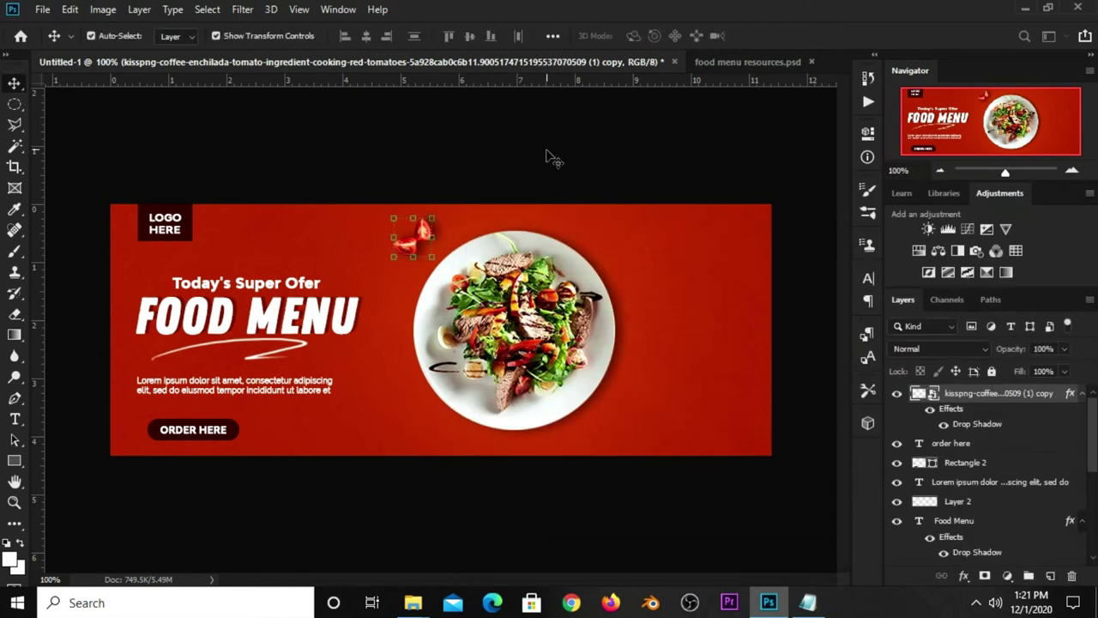
- Bring the tomato-and-leaf garnish from food menu resources.psd into the banner at the plate's lower left
{"action": "left_click", "coordinate": [430, 62]}
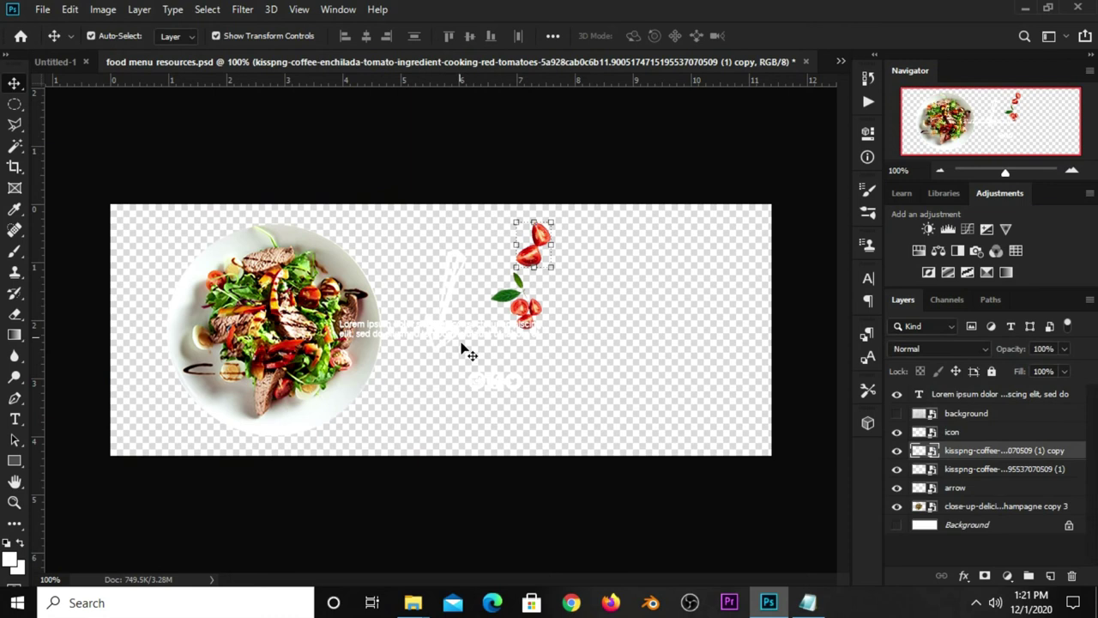
{"action": "left_click", "coordinate": [527, 321]}
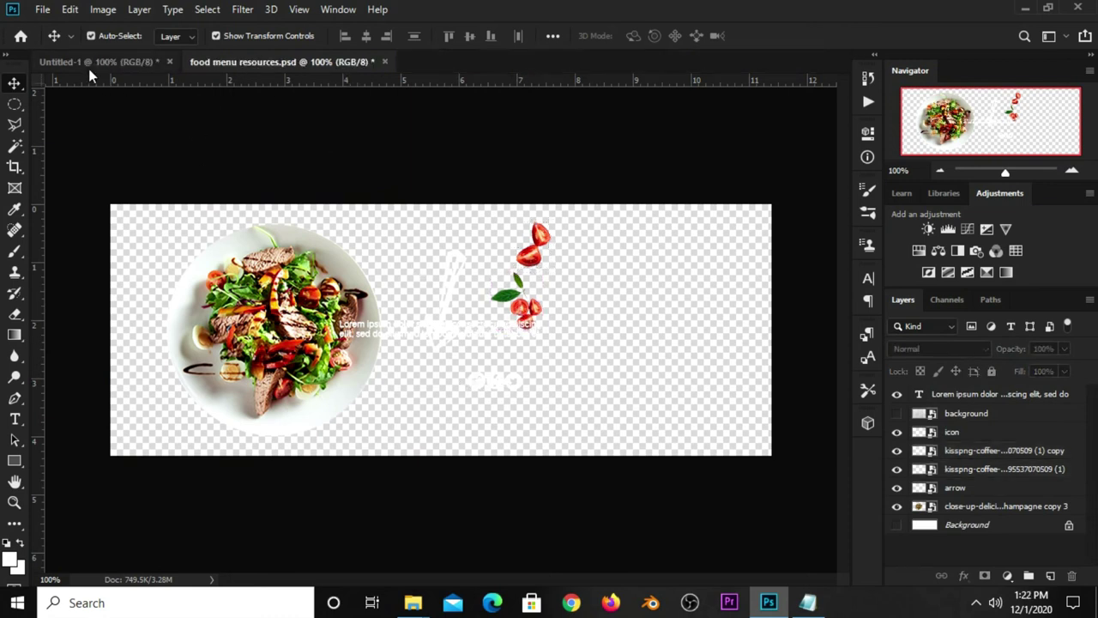
{"action": "mouse_move", "coordinate": [172, 118]}
{"action": "left_mouse_down"}
{"action": "mouse_move", "coordinate": [459, 328]}
{"action": "mouse_move", "coordinate": [403, 433]}
{"action": "left_mouse_up"}
{"action": "key", "text": "ctrl+t"}
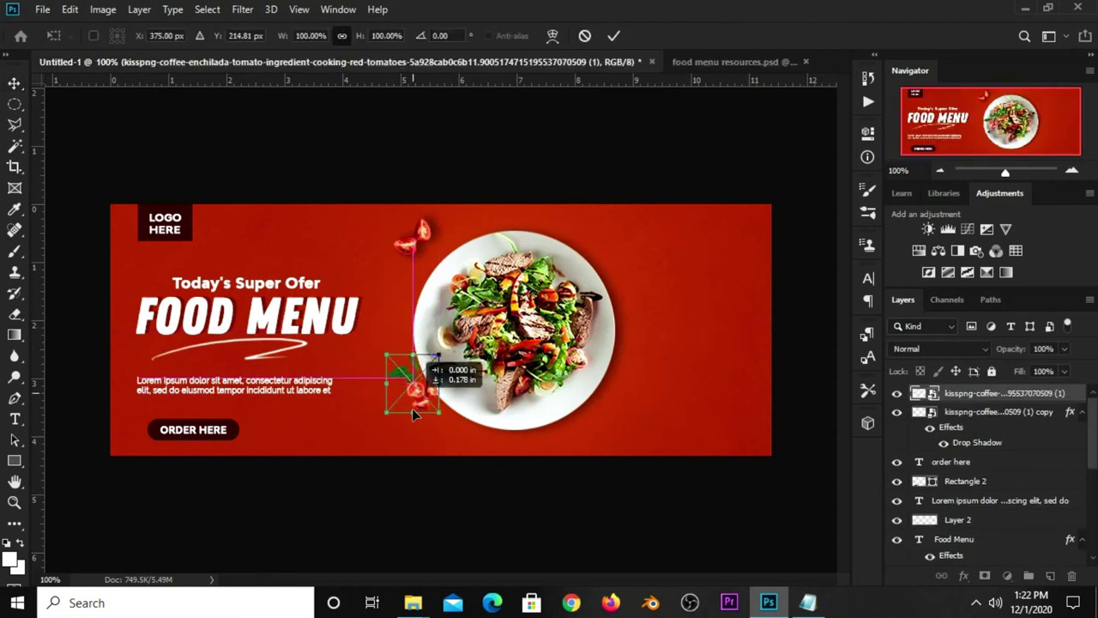
{"action": "key", "text": "Return"}
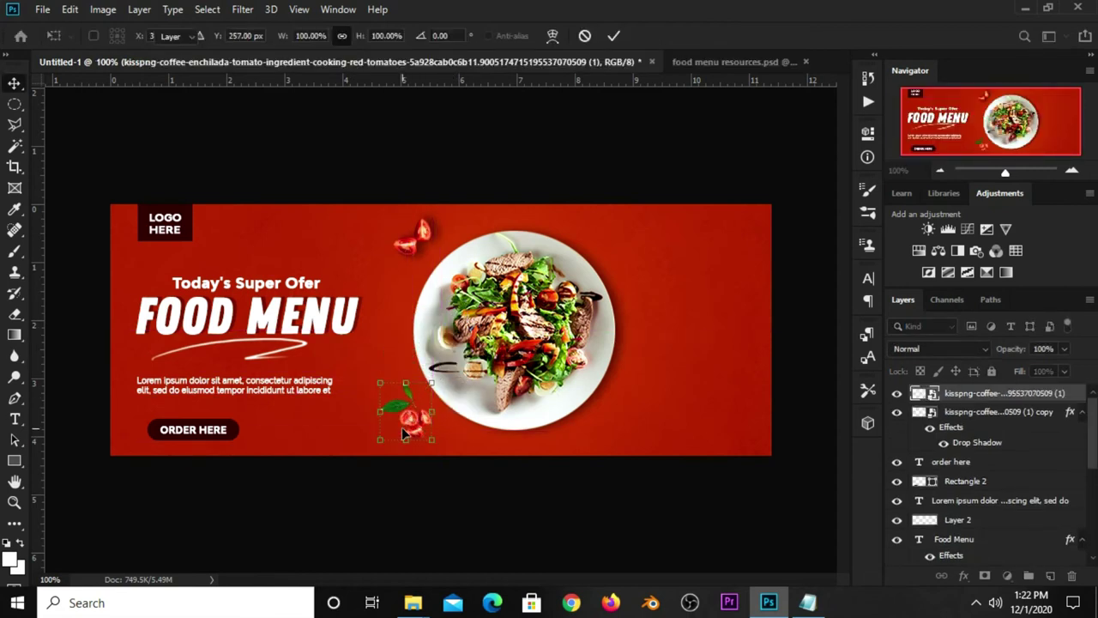
- Copy the upper tomato's drop shadow style and paste it onto the new garnish
{"action": "left_click", "coordinate": [429, 228]}
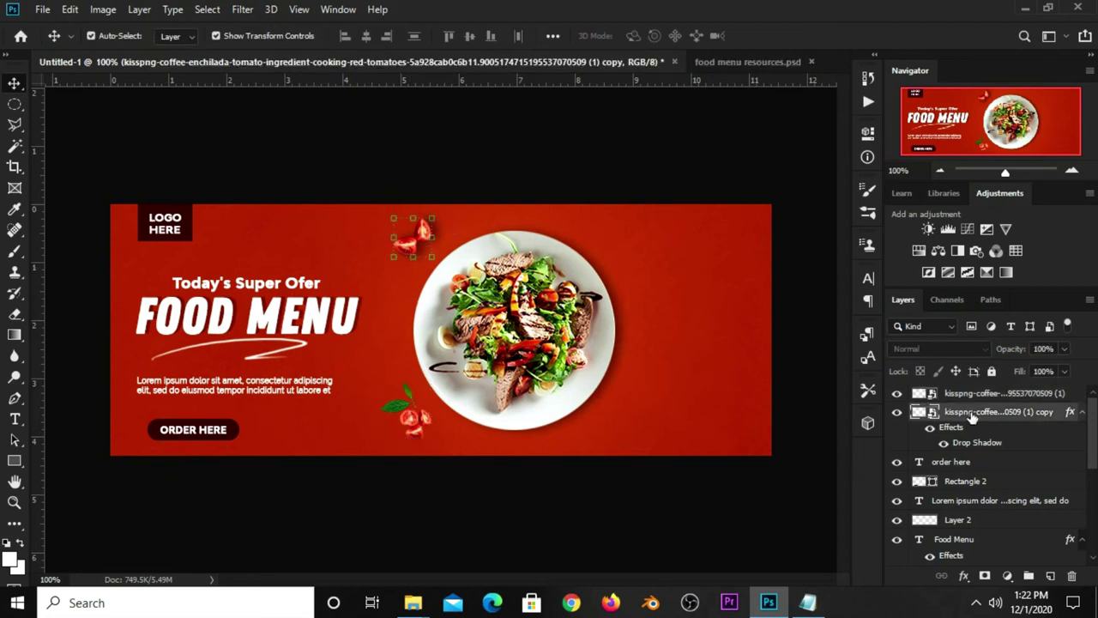
{"action": "right_click", "coordinate": [973, 416]}
{"action": "left_click", "coordinate": [982, 409]}
{"action": "left_click", "coordinate": [896, 412]}
{"action": "left_click", "coordinate": [944, 412]}
{"action": "right_click", "coordinate": [967, 416]}
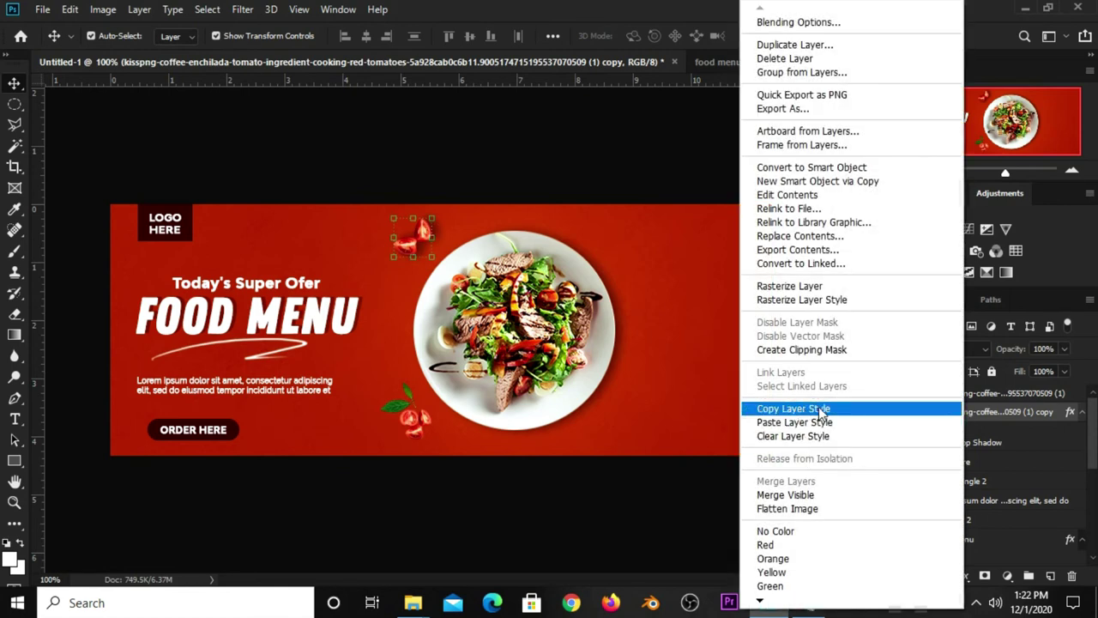
{"action": "left_click", "coordinate": [822, 409]}
{"action": "left_click", "coordinate": [944, 393]}
{"action": "right_click", "coordinate": [970, 397]}
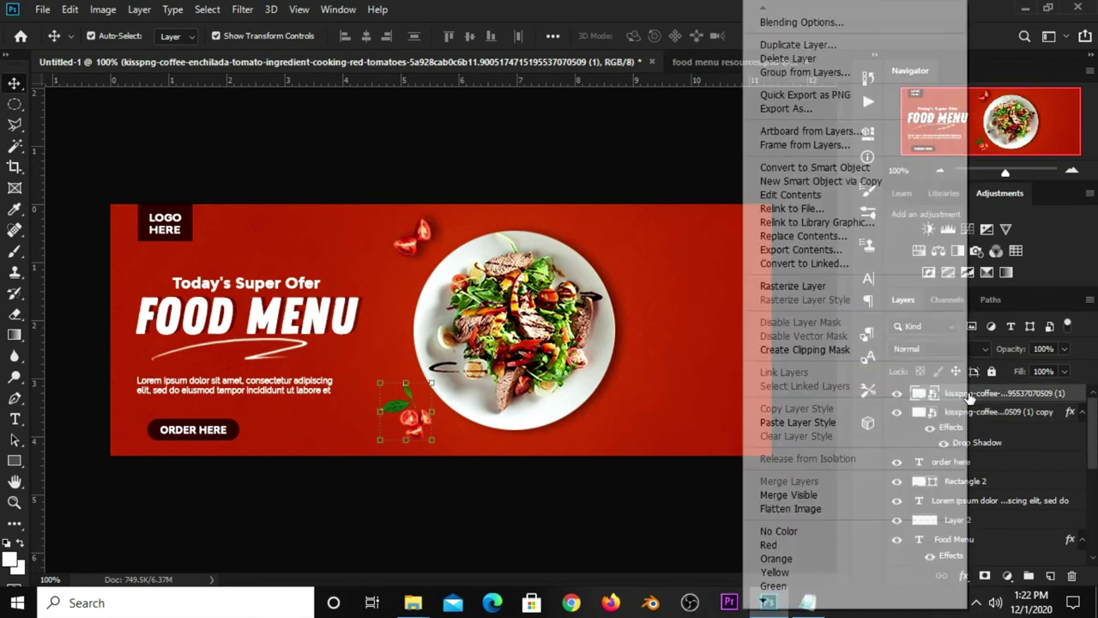
{"action": "left_click", "coordinate": [861, 423]}
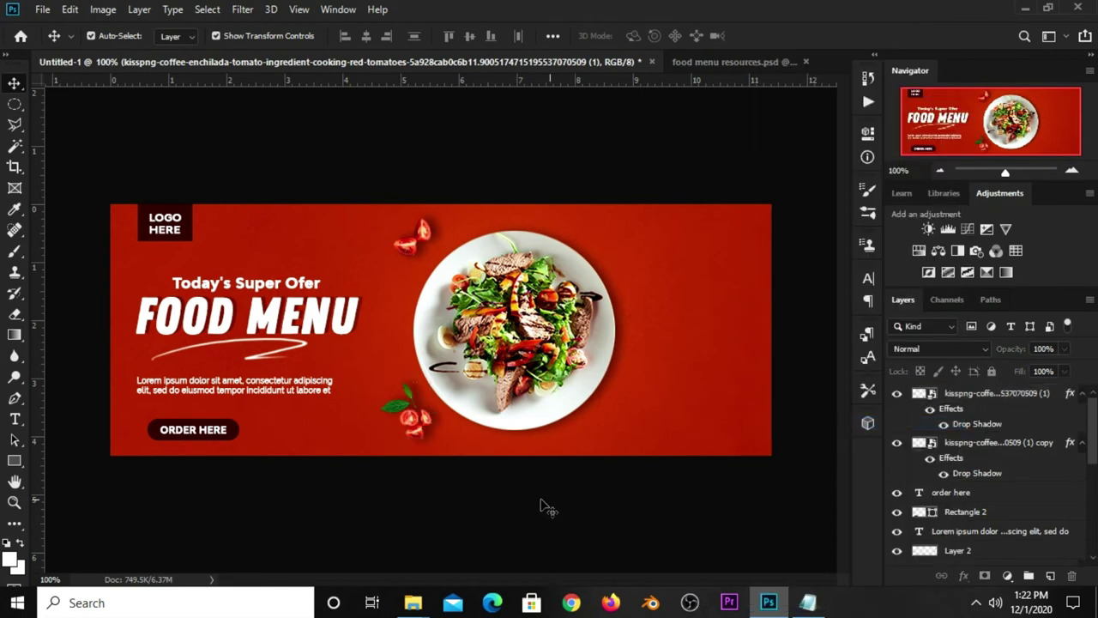
- Nudge the new tomato garnish up slightly by the plate's edge
{"action": "left_click", "coordinate": [418, 433]}
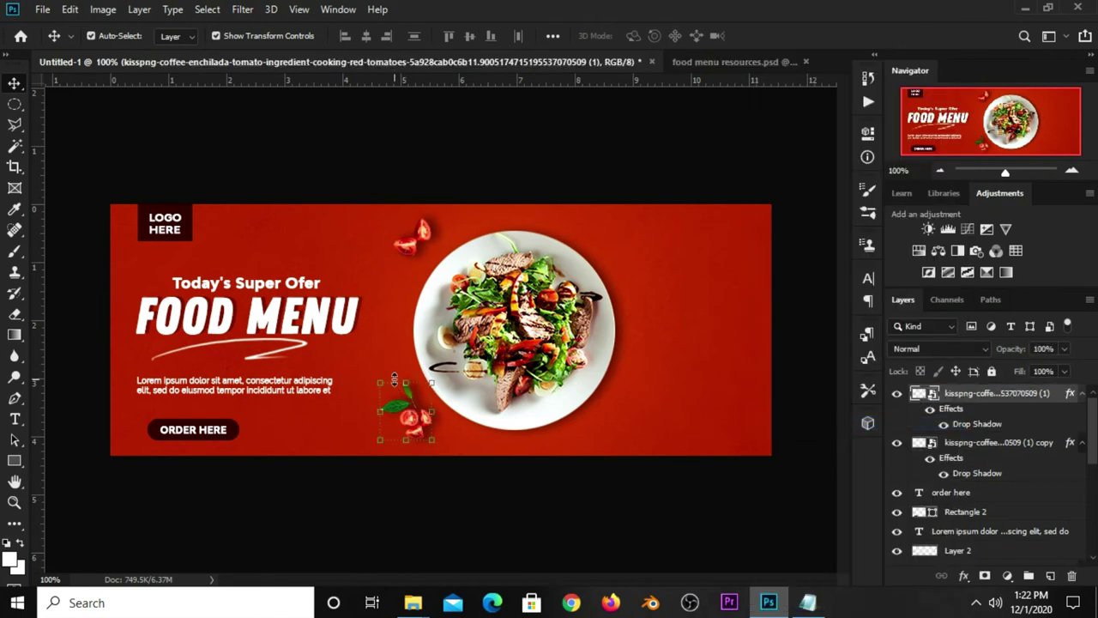
{"action": "key", "text": "ctrl+t"}
{"action": "left_click_drag", "start_coordinate": [406, 415], "coordinate": [407, 410]}
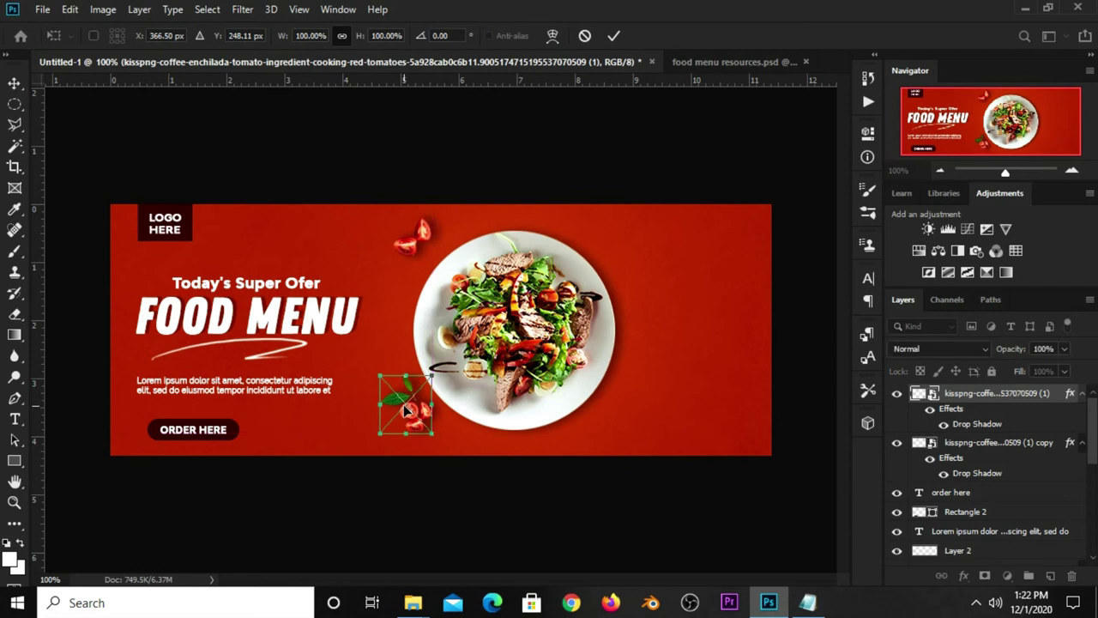
{"action": "key", "text": "Return"}
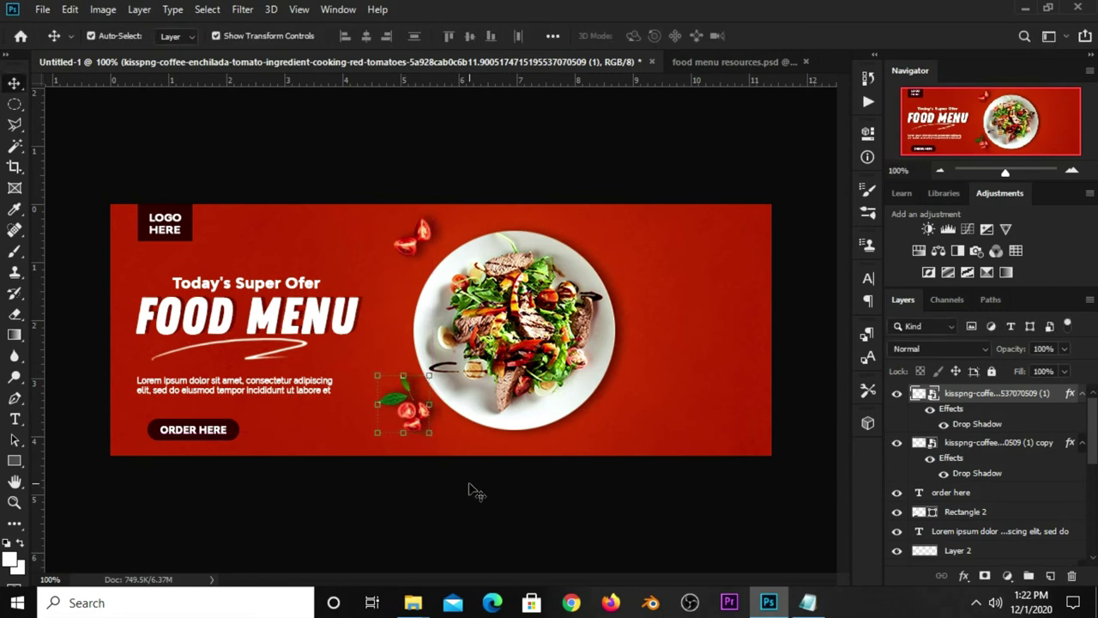
{"action": "left_click", "coordinate": [470, 490]}
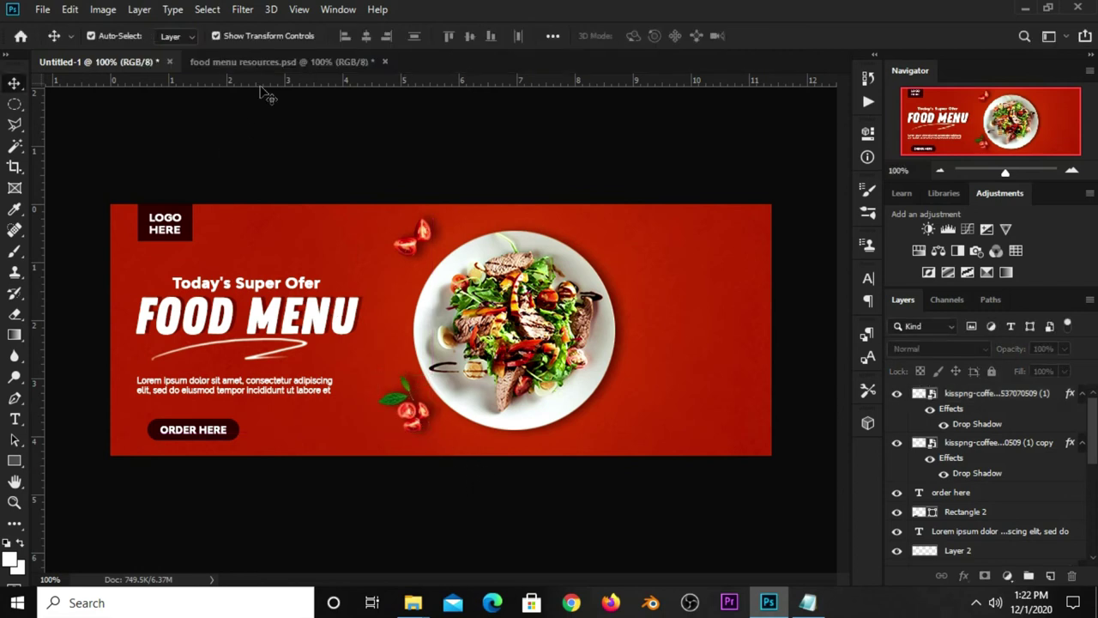
- Drag the Instagram, Facebook and Twitter icons from the resources file into the banner's top-right corner
{"action": "left_click", "coordinate": [271, 63]}
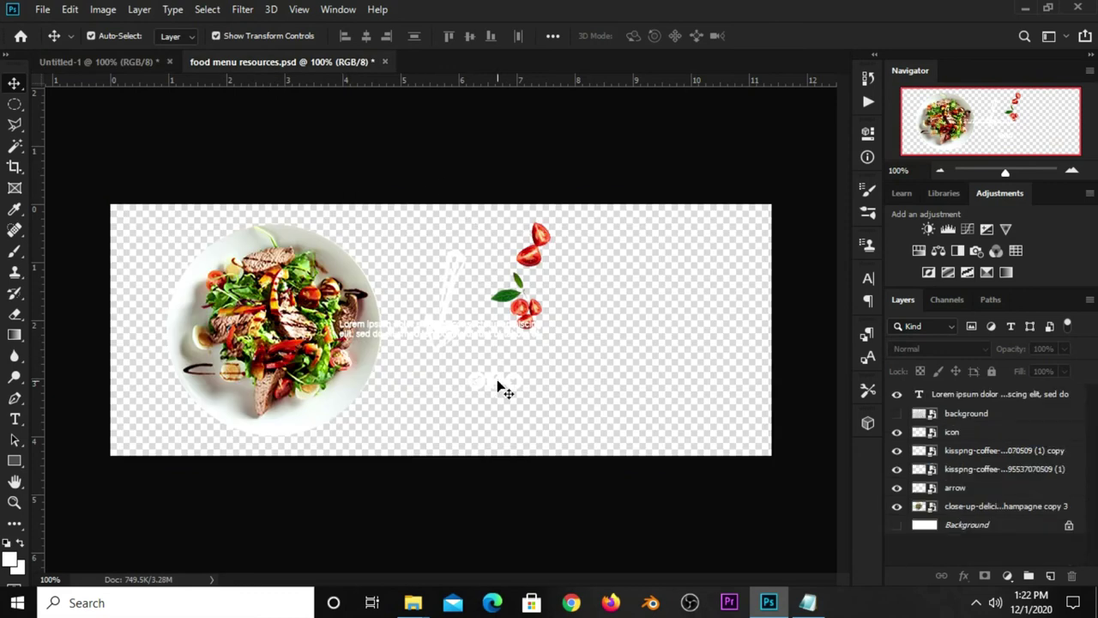
{"action": "left_click", "coordinate": [501, 387]}
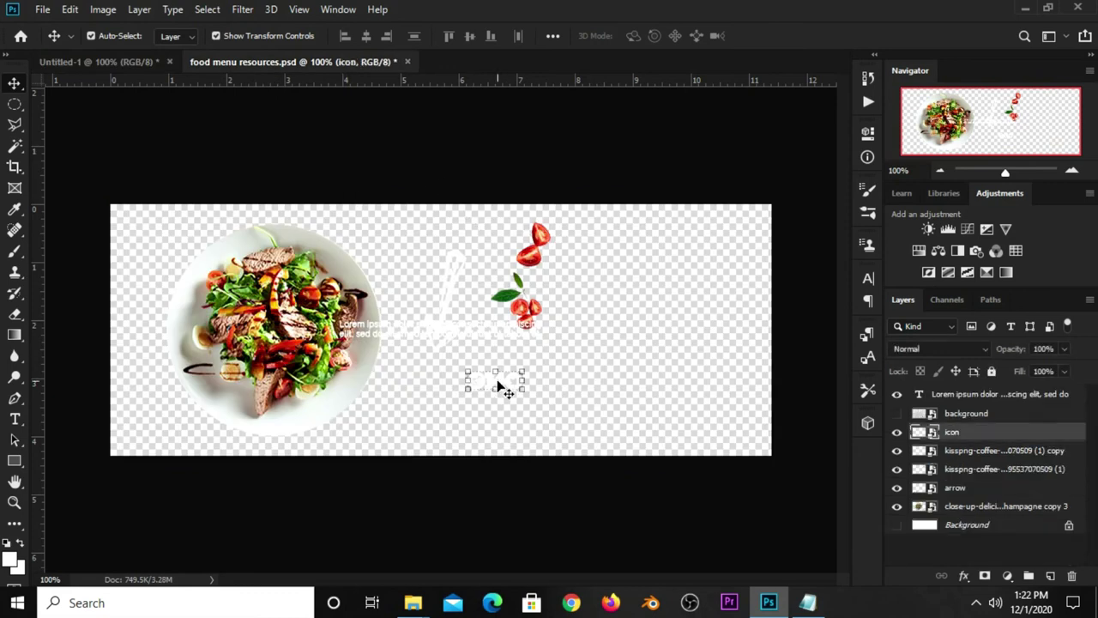
{"action": "left_click", "coordinate": [124, 67]}
{"action": "left_click_drag", "start_coordinate": [424, 174], "coordinate": [438, 244]}
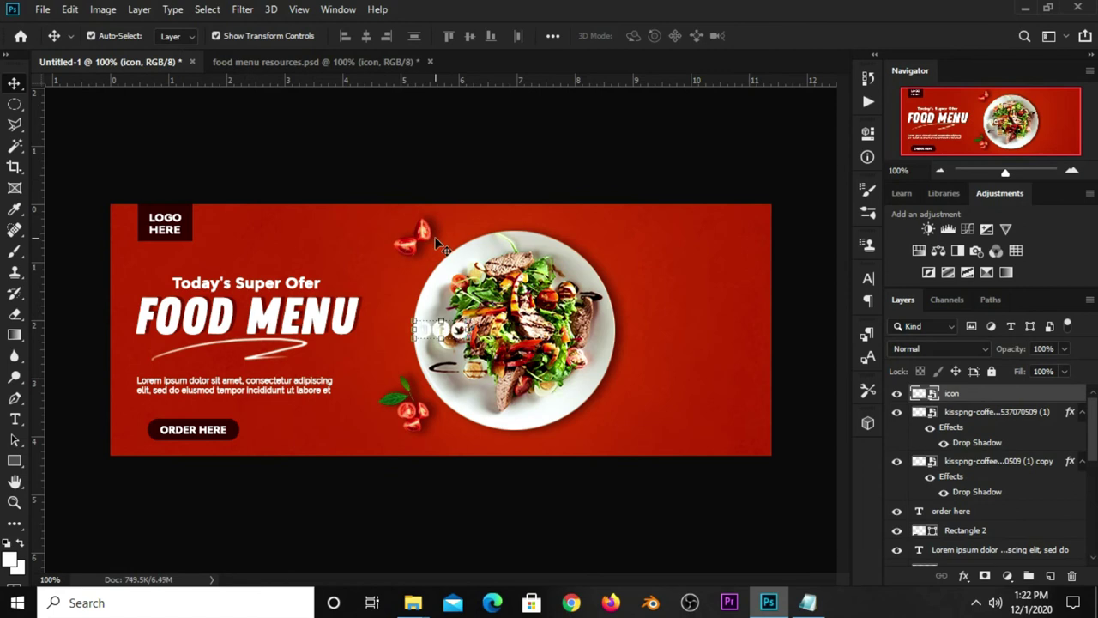
{"action": "key", "text": "ctrl+t"}
{"action": "mouse_move", "coordinate": [441, 326]}
{"action": "left_mouse_down"}
{"action": "mouse_move", "coordinate": [493, 322]}
{"action": "mouse_move", "coordinate": [725, 231]}
{"action": "left_mouse_up"}
{"action": "key", "text": "Return"}
{"action": "key", "text": "ctrl+t"}
{"action": "key", "text": "Return"}
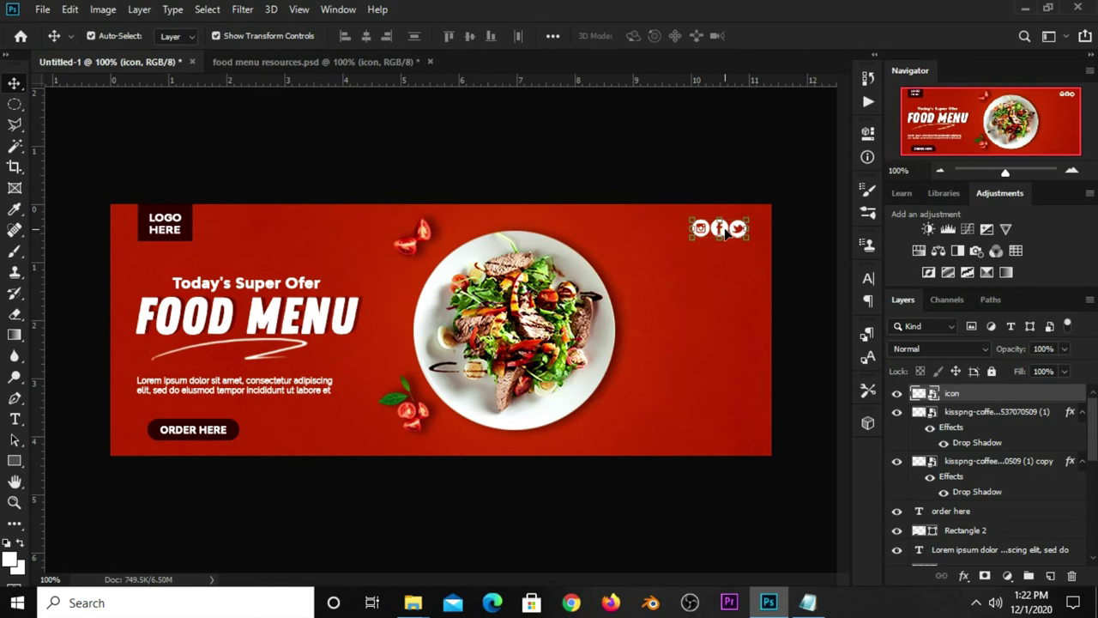
{"action": "left_click", "coordinate": [706, 178]}
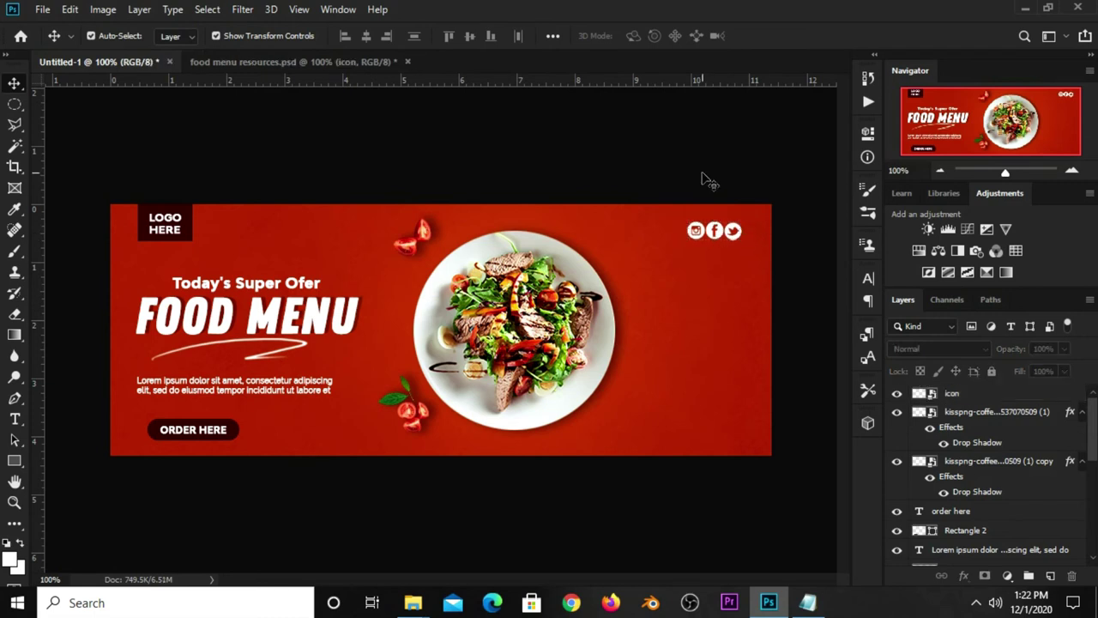
- Drag the arrow from the resources file into the banner, scaled to 43.5%, right of the plate
{"action": "left_click", "coordinate": [321, 67]}
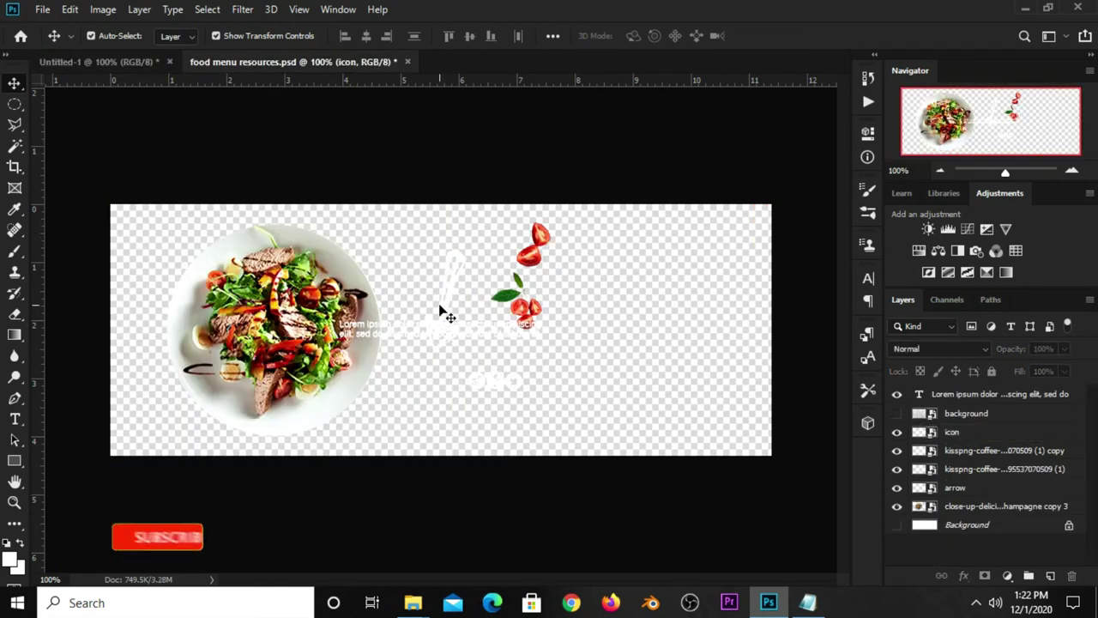
{"action": "left_click", "coordinate": [455, 256]}
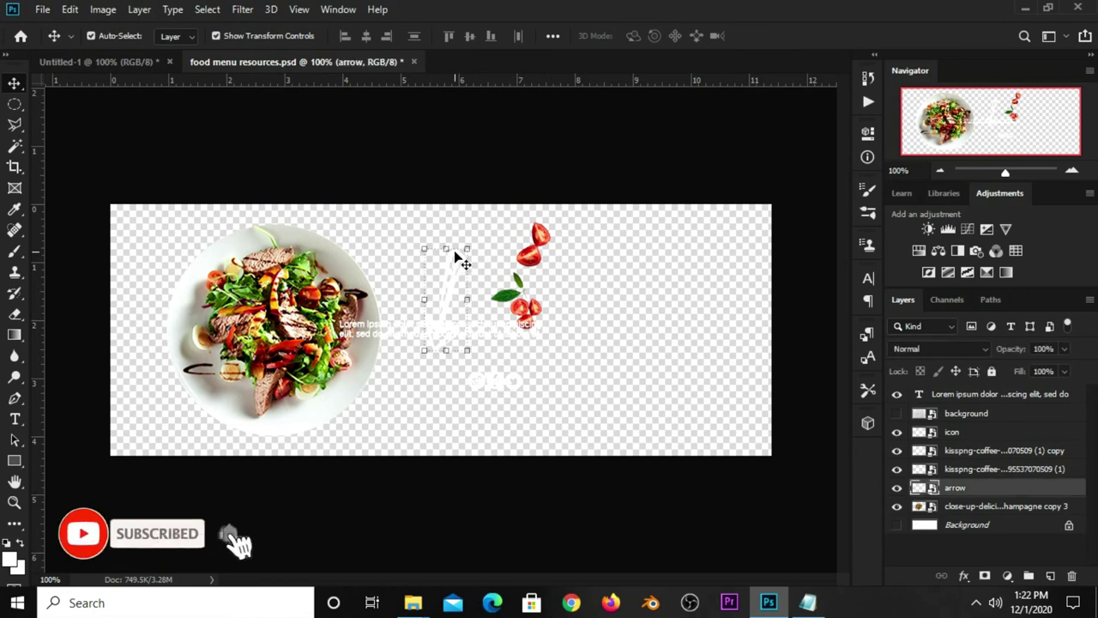
{"action": "left_click", "coordinate": [125, 61]}
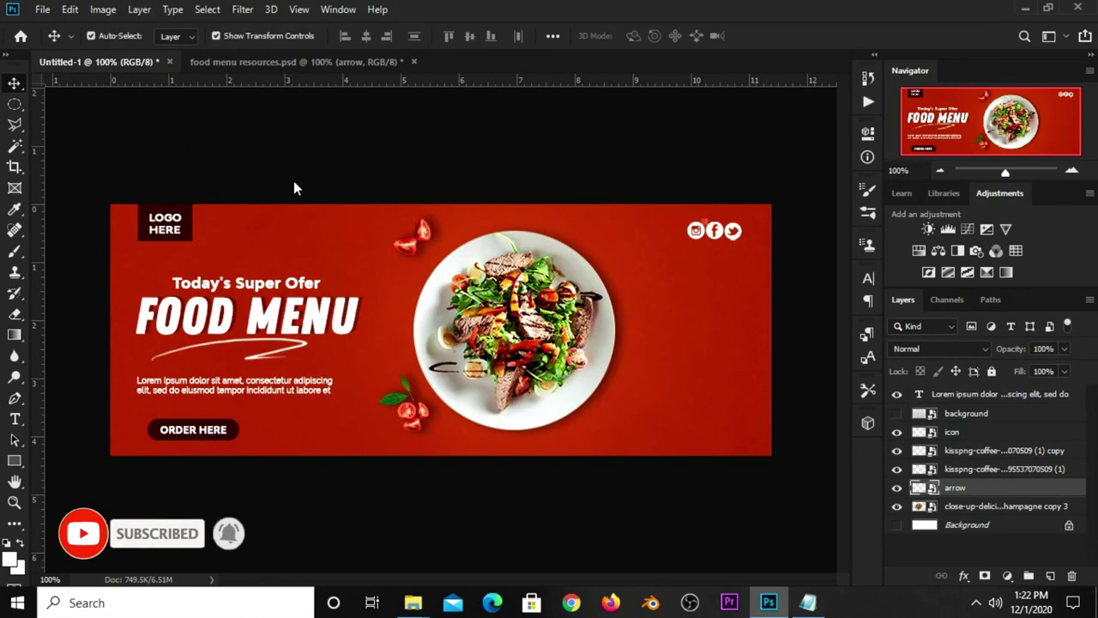
{"action": "left_click_drag", "start_coordinate": [618, 324], "coordinate": [519, 326]}
{"action": "key", "text": "ctrl+t"}
{"action": "mouse_move", "coordinate": [420, 280]}
{"action": "left_mouse_down"}
{"action": "mouse_move", "coordinate": [440, 312]}
{"action": "mouse_move", "coordinate": [662, 378]}
{"action": "left_mouse_up"}
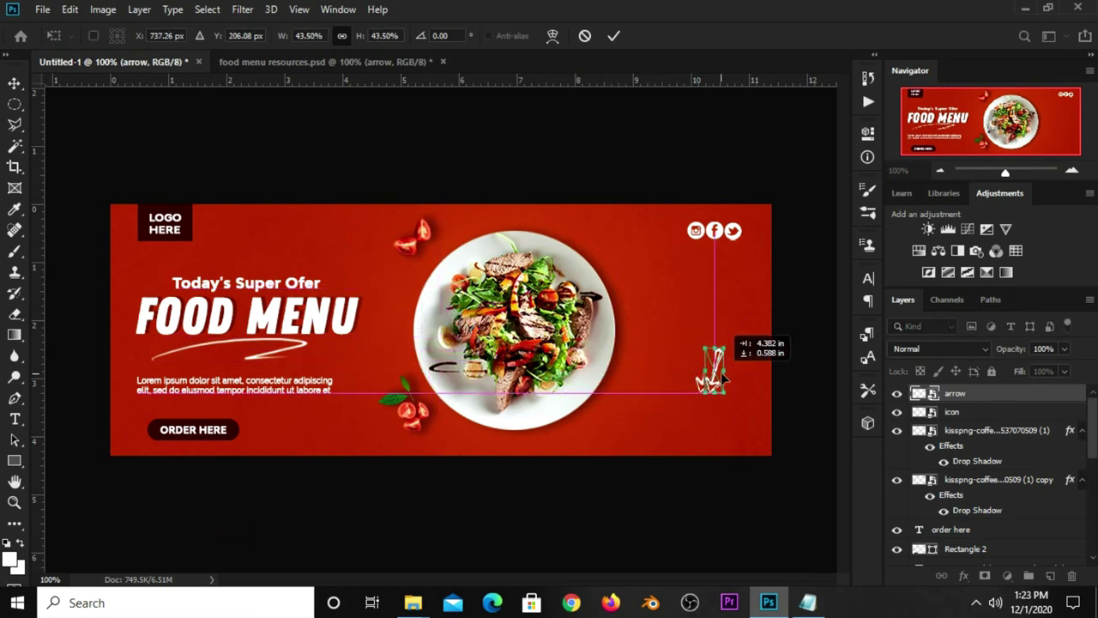
{"action": "left_click_drag", "start_coordinate": [661, 378], "coordinate": [725, 378]}
{"action": "key", "text": "Return"}
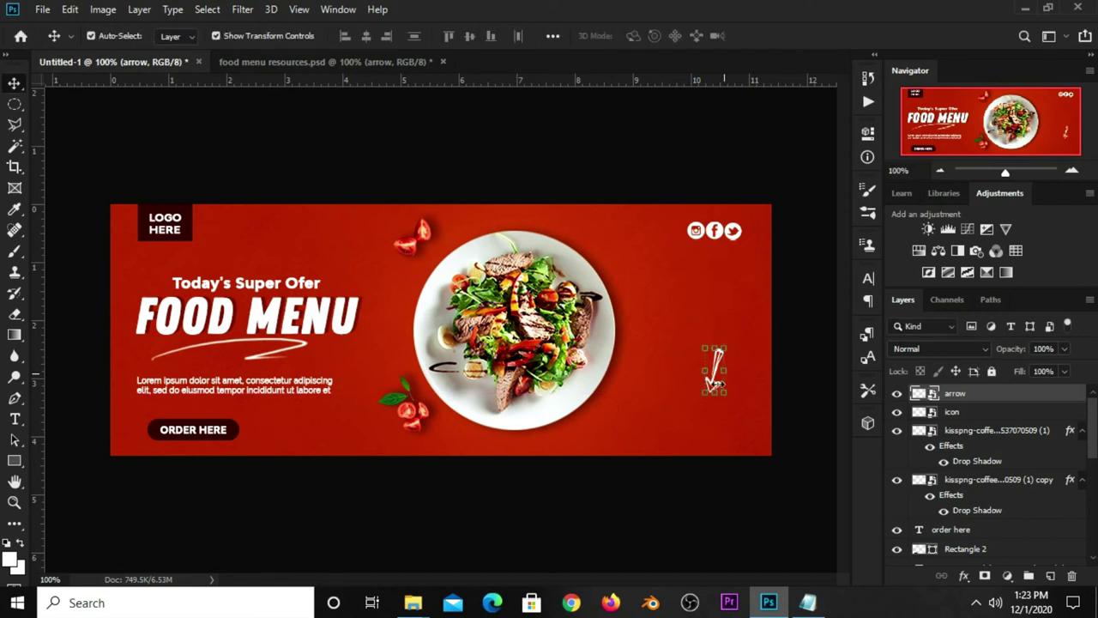
- Copy the 'Call for delivery' line from the Notepad notes
{"action": "left_click", "coordinate": [728, 509]}
{"action": "left_click", "coordinate": [807, 602]}
{"action": "left_click_drag", "start_coordinate": [675, 458], "coordinate": [572, 460]}
{"action": "right_click", "coordinate": [567, 461]}
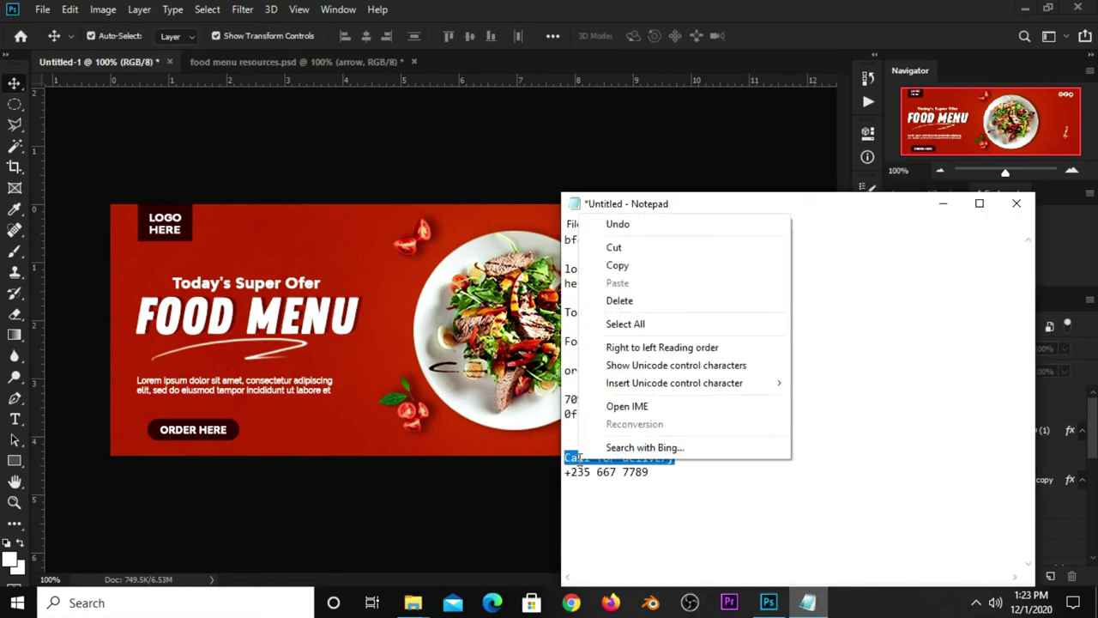
{"action": "left_click", "coordinate": [614, 265]}
{"action": "left_click", "coordinate": [686, 170]}
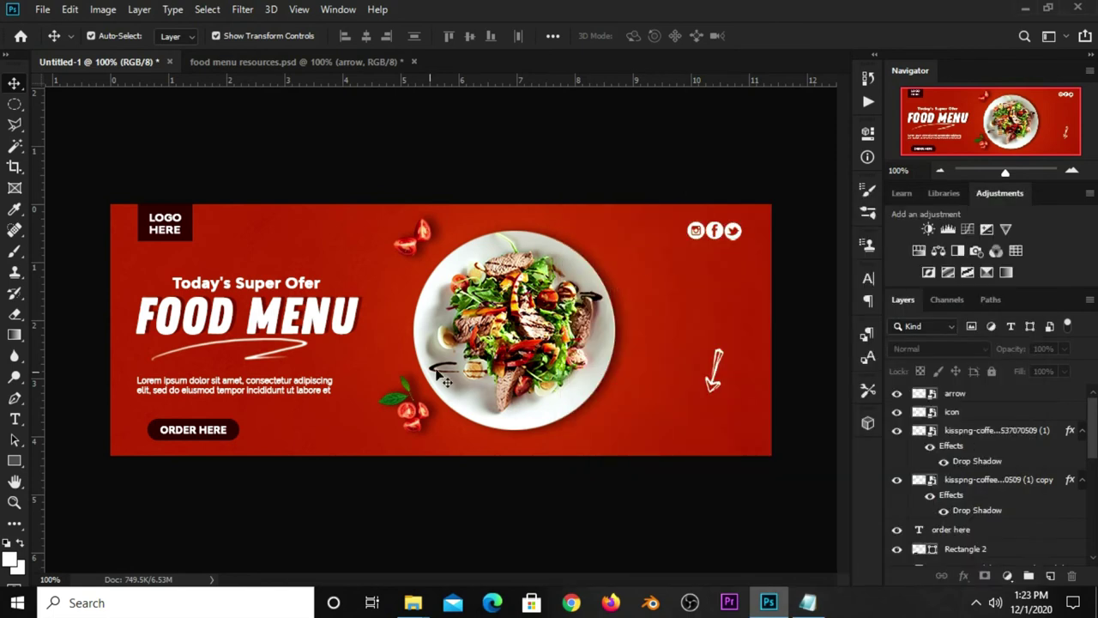
- Paste 'Call for delivery' as a new text line below the arrow
{"action": "left_click", "coordinate": [15, 418]}
{"action": "left_click", "coordinate": [39, 417]}
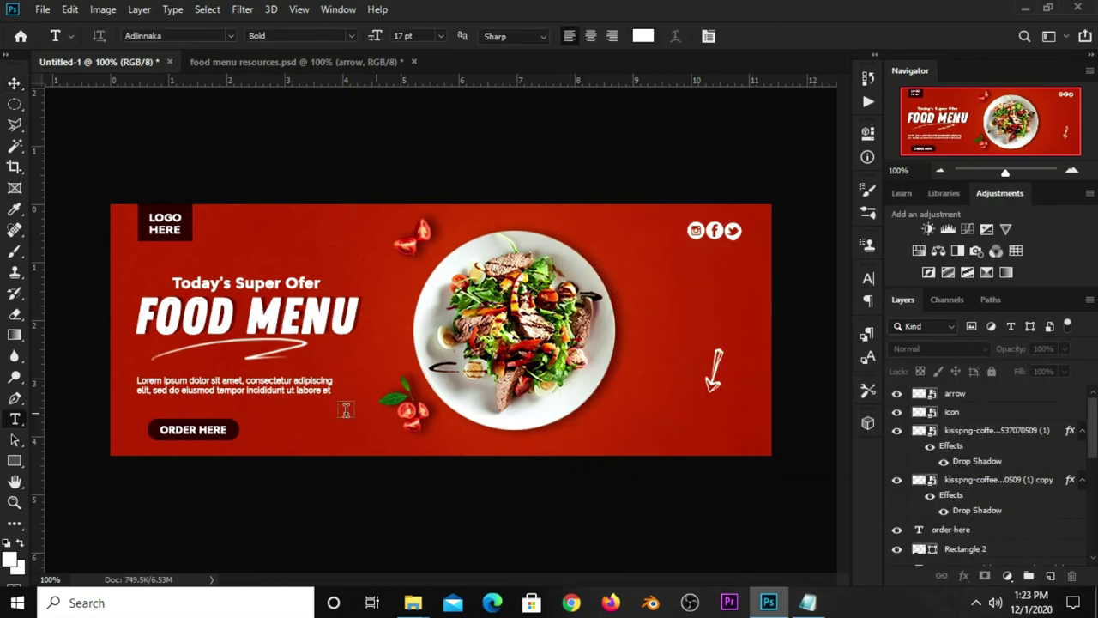
{"action": "left_click", "coordinate": [637, 412]}
{"action": "key", "text": "ctrl+v"}
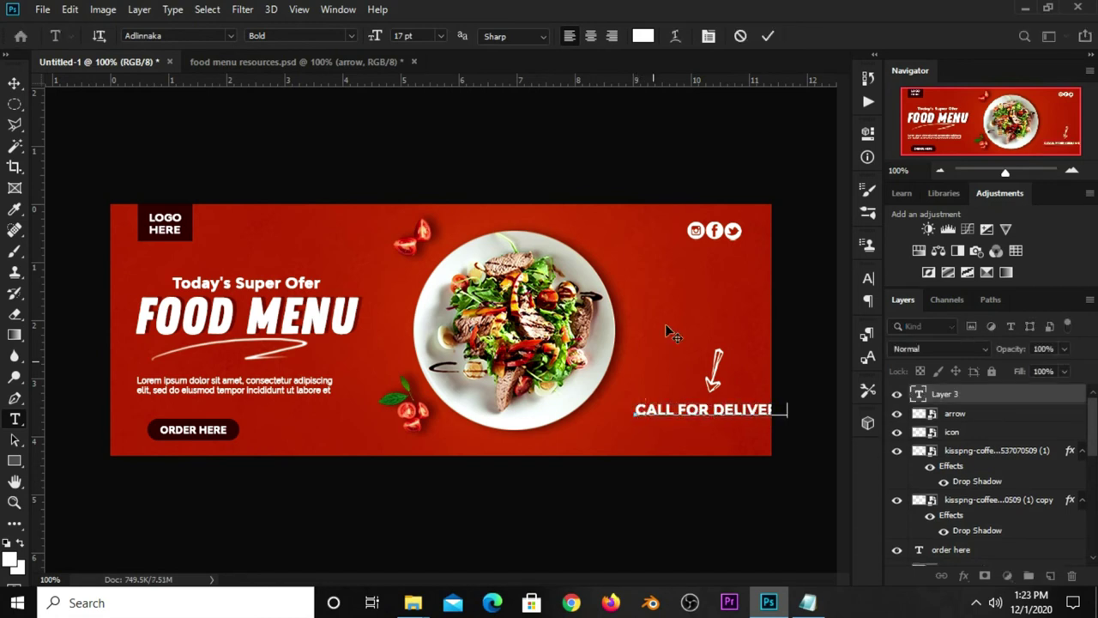
{"action": "left_click", "coordinate": [768, 38]}
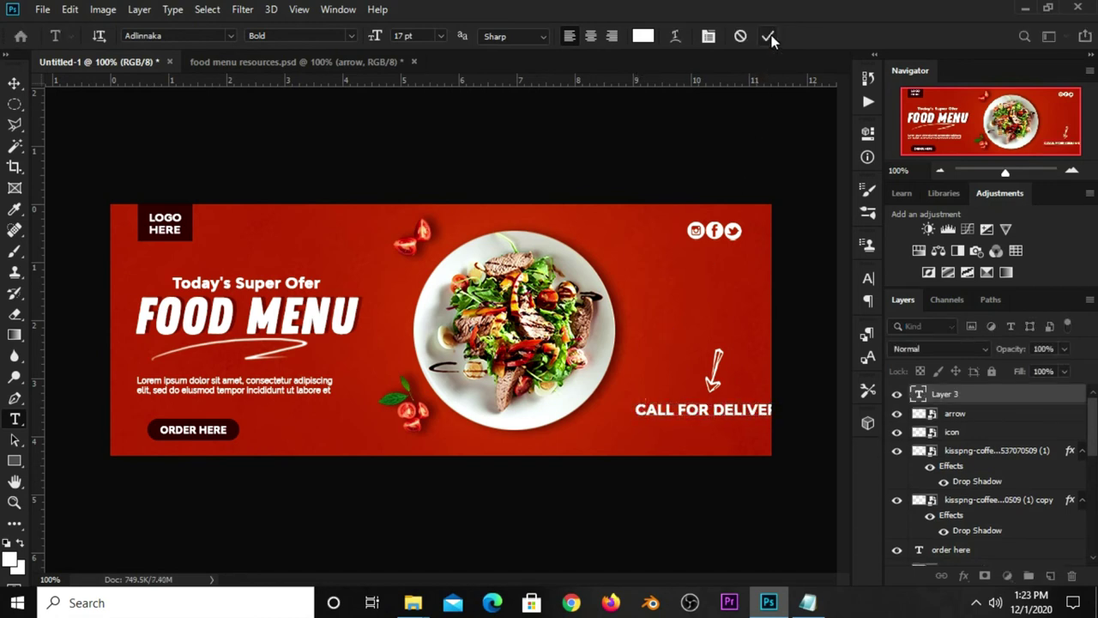
- Turn off All Caps for Call for delivery and position it beneath the arrow
{"action": "left_click", "coordinate": [867, 280]}
{"action": "left_click", "coordinate": [735, 392]}
{"action": "left_click", "coordinate": [819, 272]}
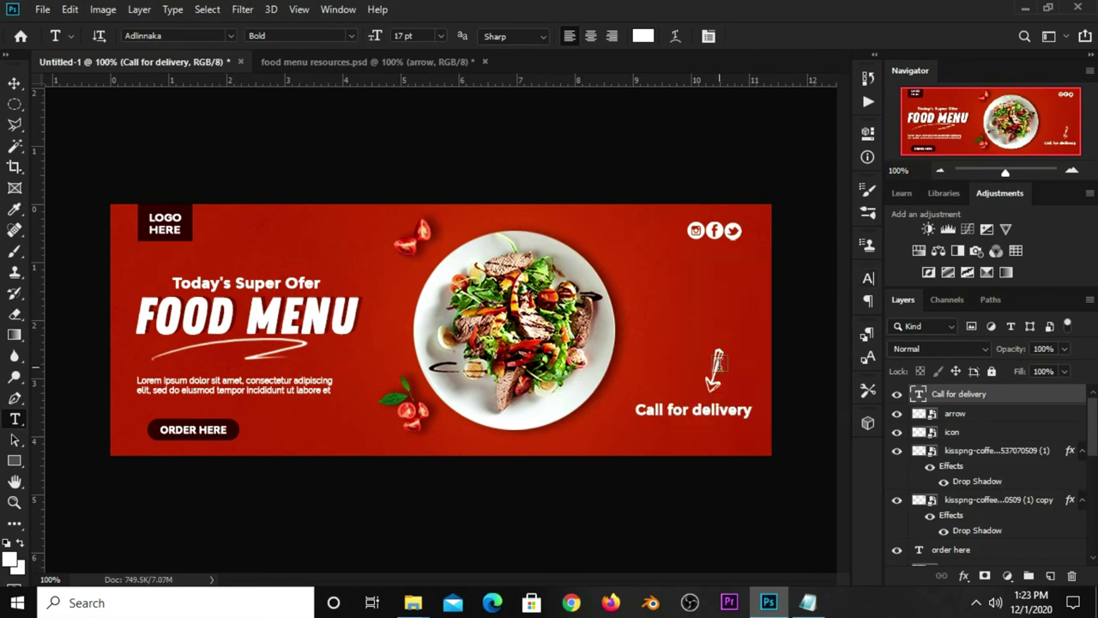
{"action": "key", "text": "v"}
{"action": "mouse_move", "coordinate": [738, 417]}
{"action": "left_mouse_down"}
{"action": "mouse_move", "coordinate": [716, 425]}
{"action": "mouse_move", "coordinate": [717, 414]}
{"action": "left_mouse_up"}
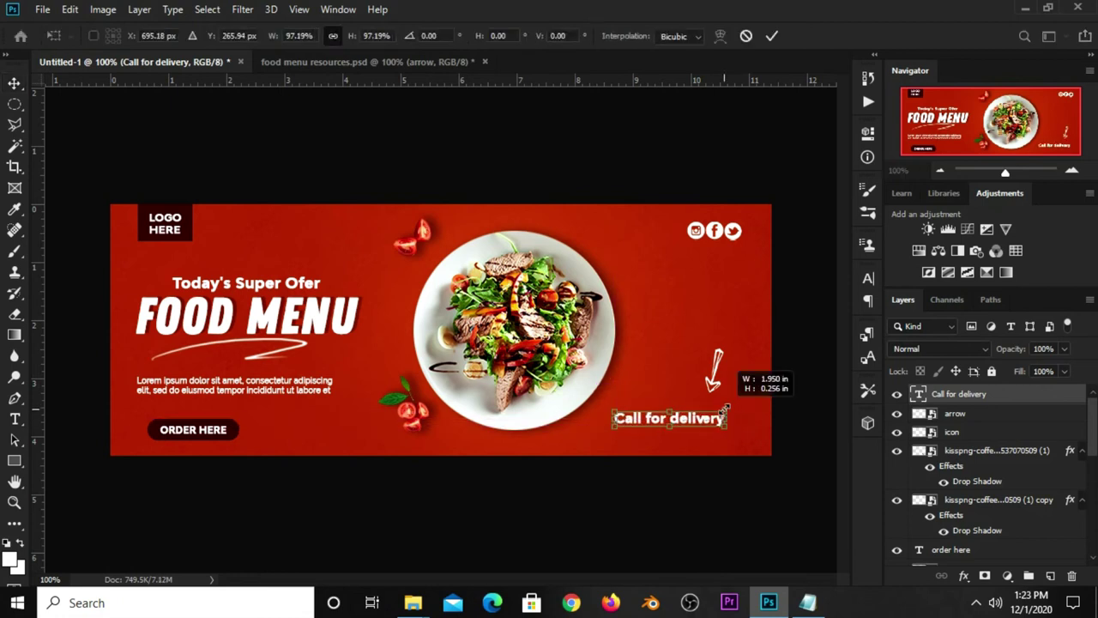
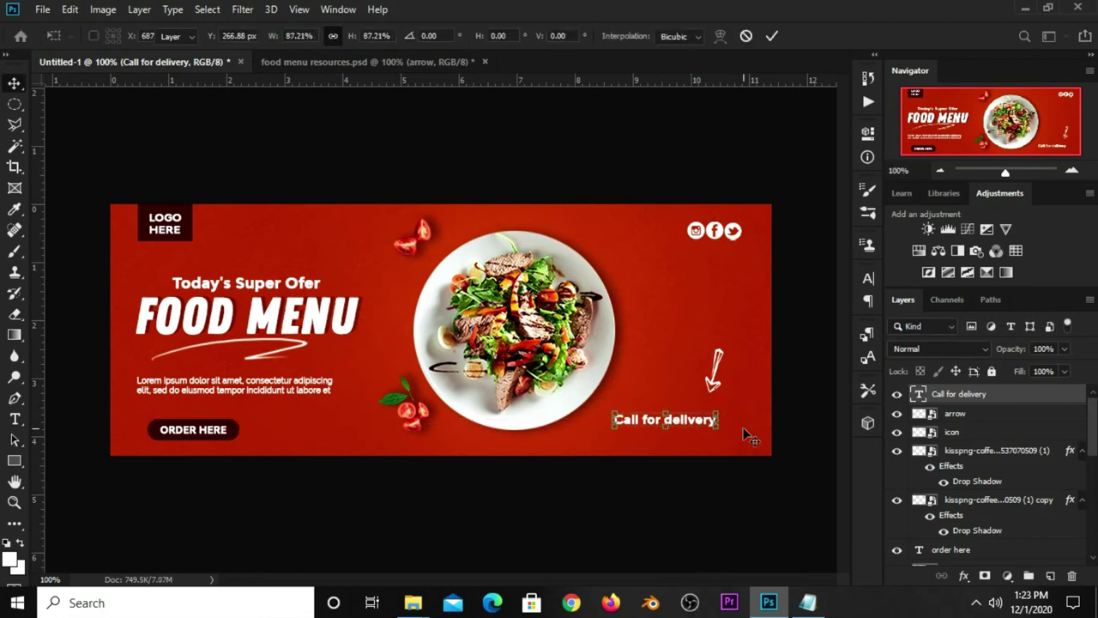
- Apply the resize of the Call for delivery text at about 87%
{"action": "key", "text": "Return"}
- Copy the delivery phone number line from Notepad and return to Photoshop
{"action": "left_click", "coordinate": [807, 602]}
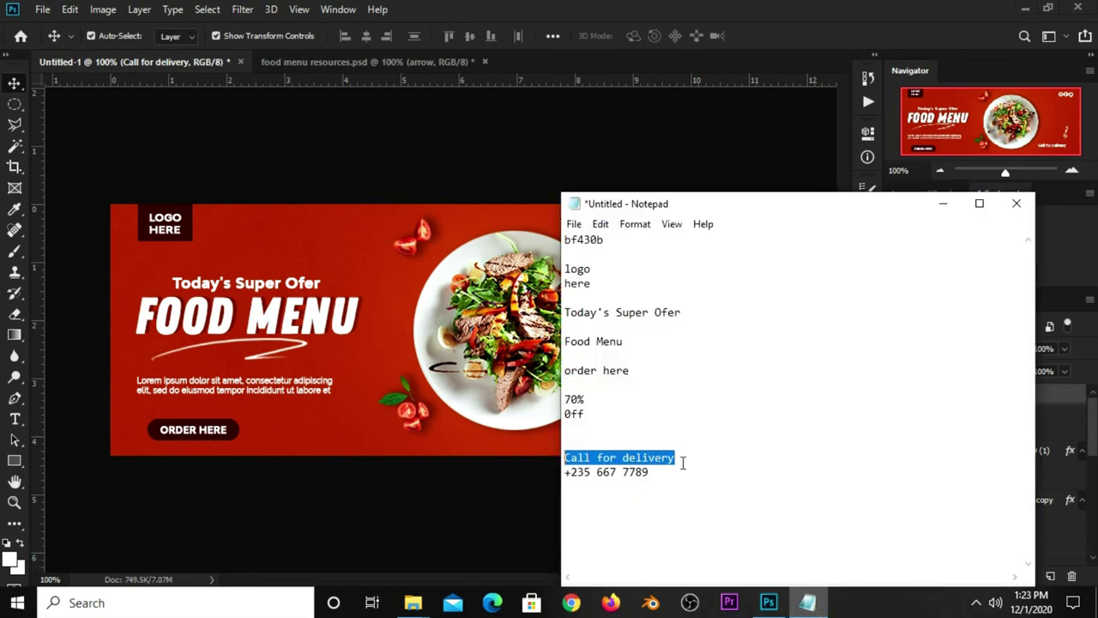
{"action": "double_click", "coordinate": [663, 476]}
{"action": "left_click_drag", "start_coordinate": [652, 475], "coordinate": [563, 472]}
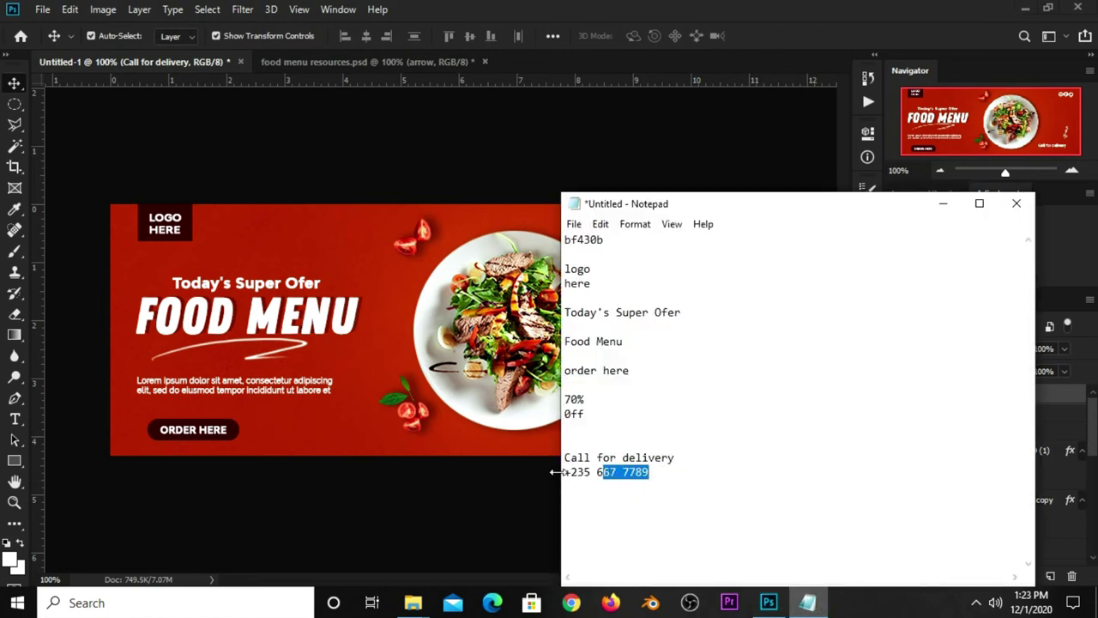
{"action": "left_click_drag", "start_coordinate": [659, 472], "coordinate": [564, 474]}
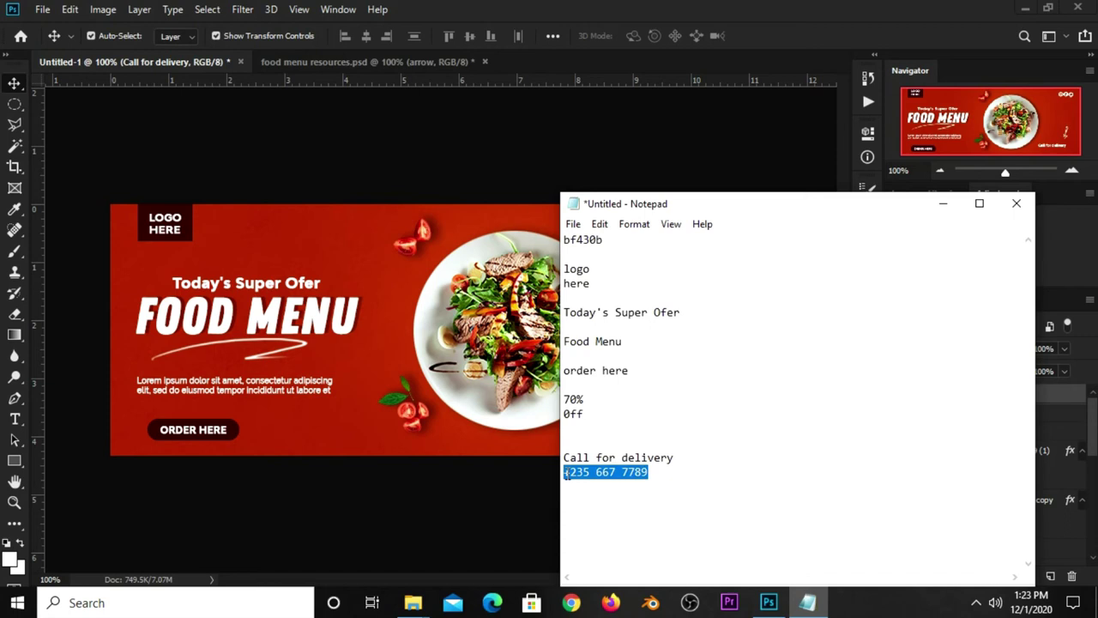
{"action": "right_click", "coordinate": [566, 474]}
{"action": "left_click", "coordinate": [603, 280]}
{"action": "left_click", "coordinate": [712, 136]}
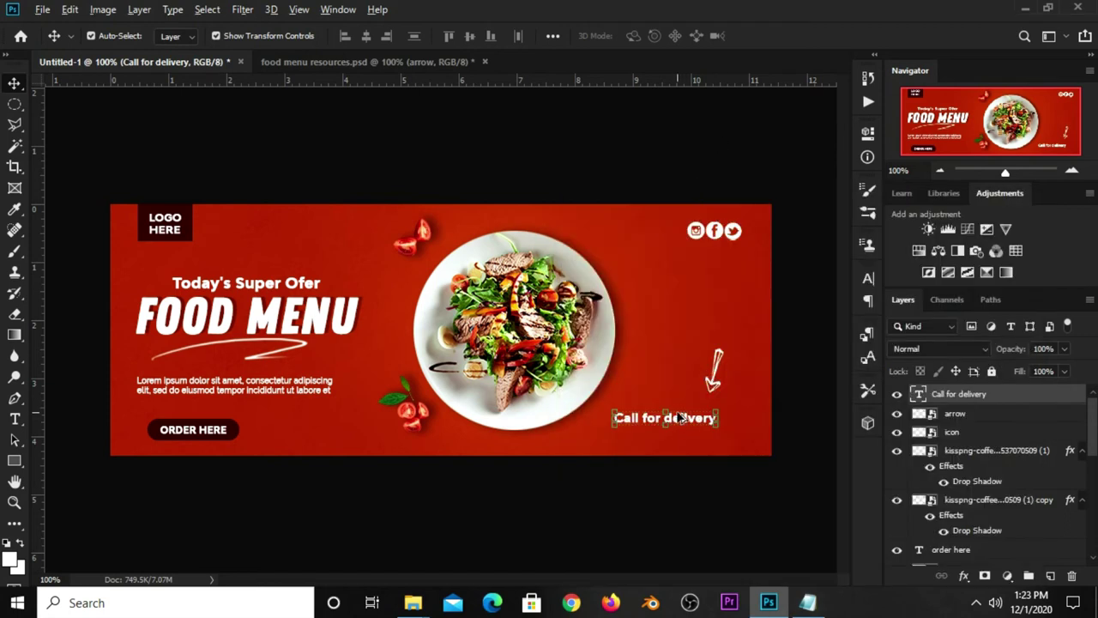
- Undo the accidental duplicate and add the delivery phone number as text below Call for delivery
{"action": "left_click_drag", "start_coordinate": [677, 417], "coordinate": [678, 434]}
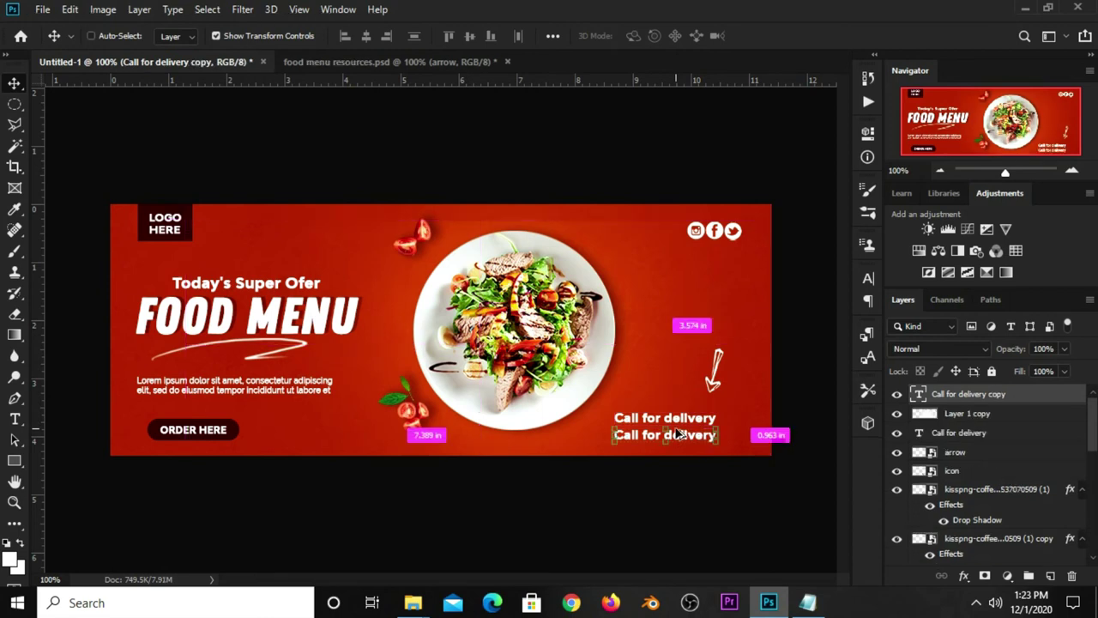
{"action": "key", "text": "ctrl+z"}
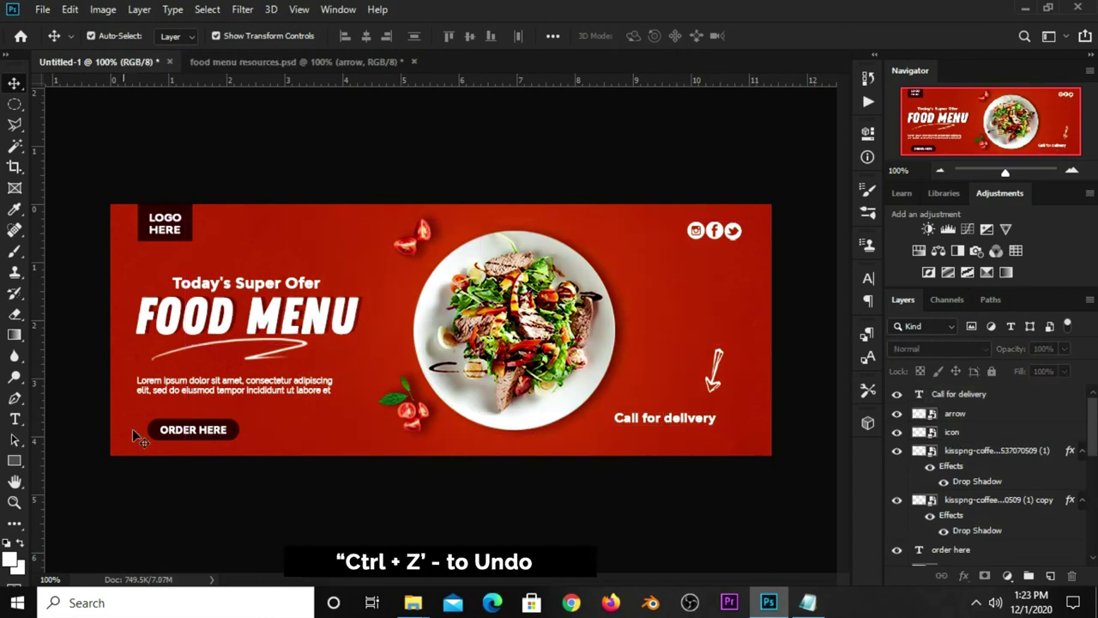
{"action": "left_click", "coordinate": [14, 418]}
{"action": "left_click", "coordinate": [99, 419]}
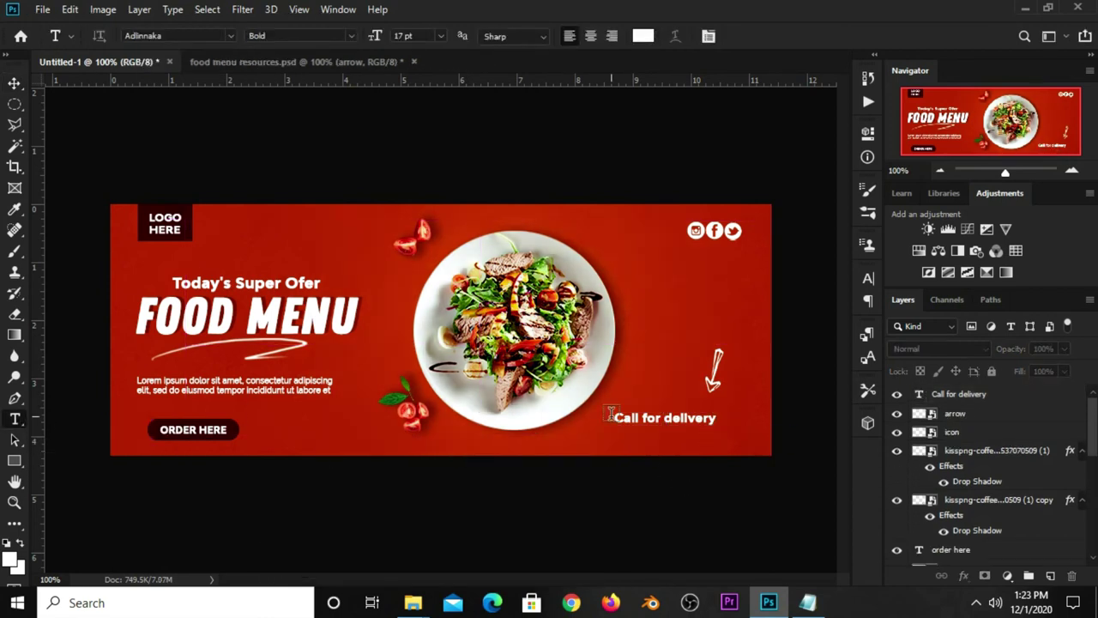
{"action": "left_click", "coordinate": [631, 436]}
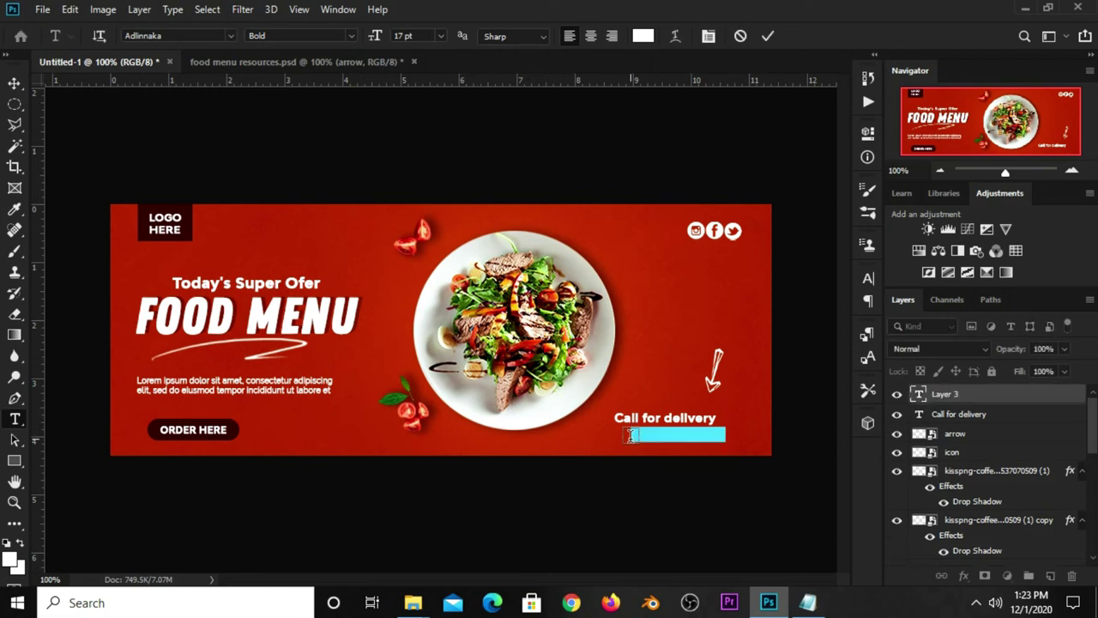
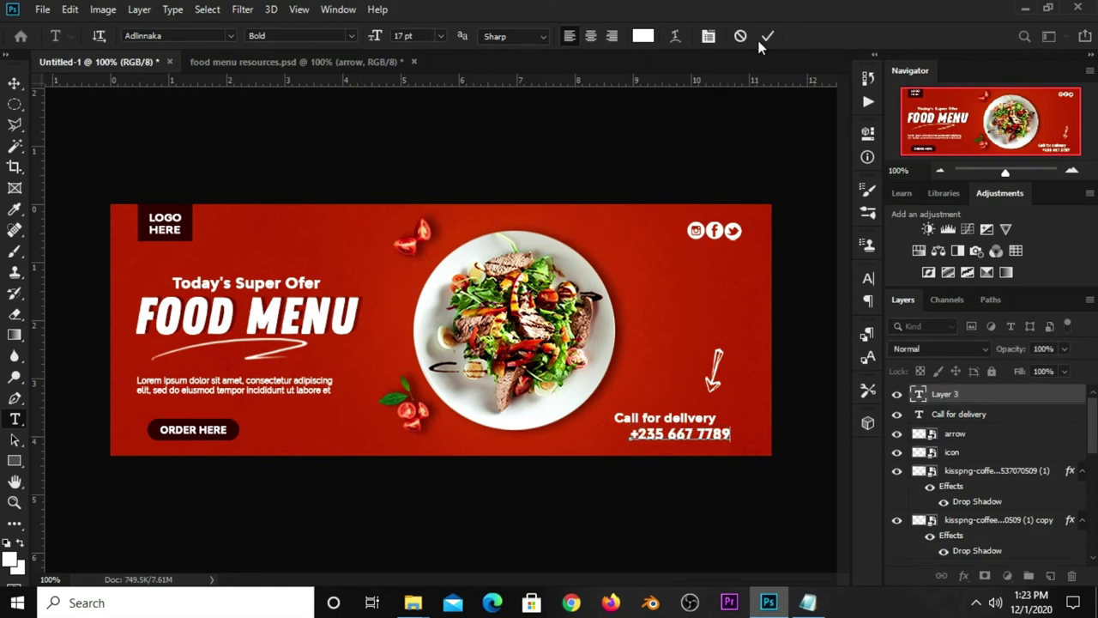
{"action": "left_click", "coordinate": [767, 35]}
- Enlarge the phone number text to about 127% and nudge it into place
{"action": "key", "text": "v"}
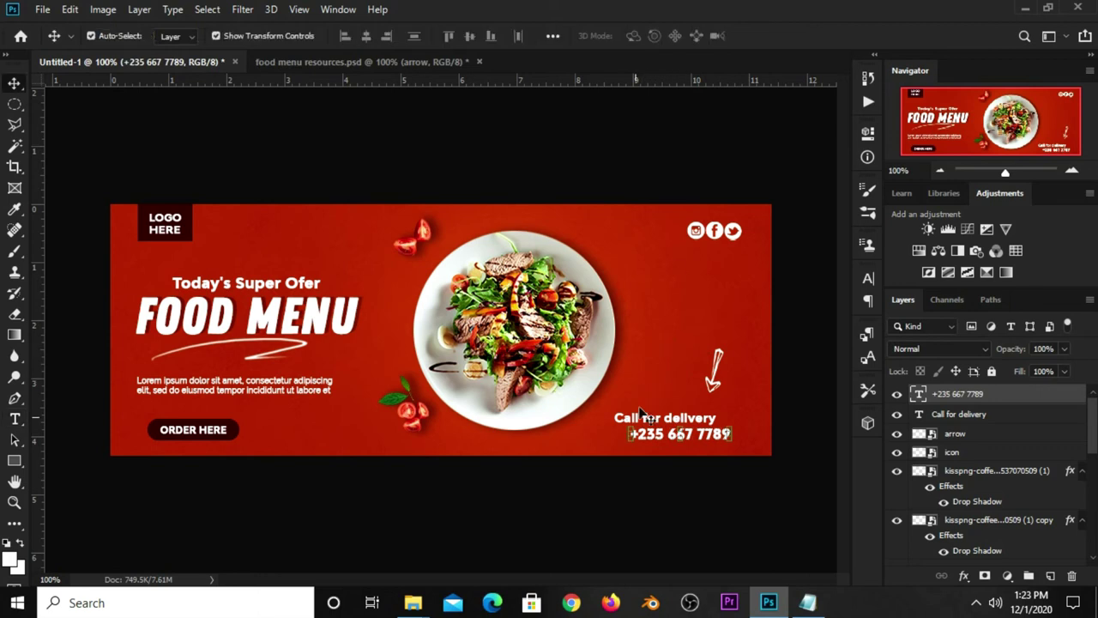
{"action": "left_click", "coordinate": [630, 441]}
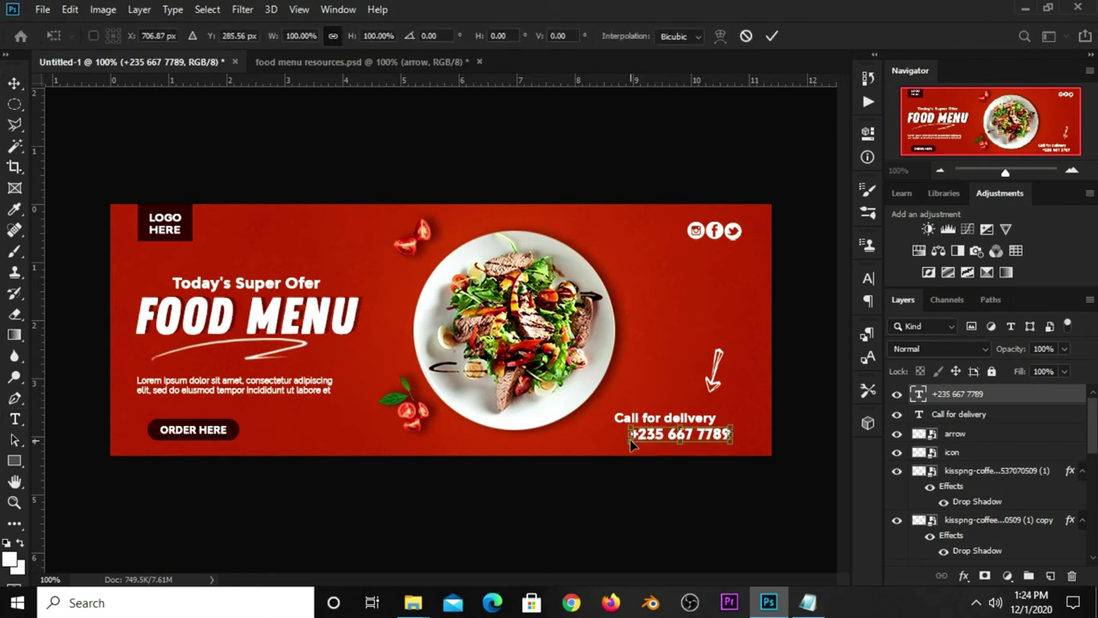
{"action": "left_click_drag", "start_coordinate": [630, 439], "coordinate": [635, 461]}
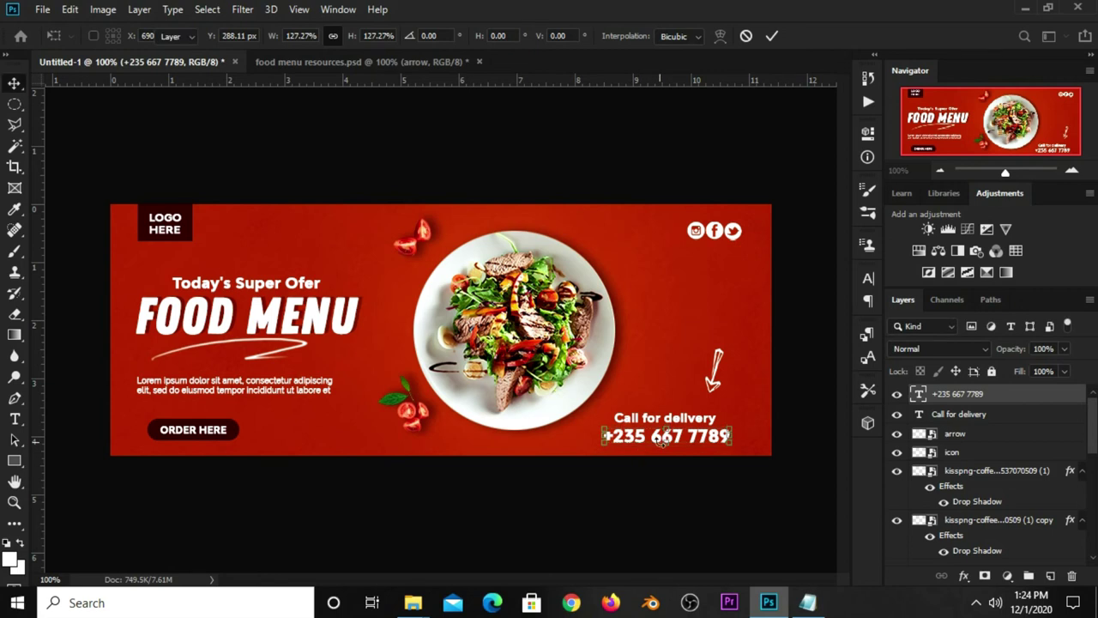
{"action": "left_click_drag", "start_coordinate": [662, 440], "coordinate": [671, 438]}
{"action": "key", "text": "Return"}
{"action": "left_click", "coordinate": [672, 515]}
- Shrink the arrow to about 41% and move it left, just above Call for delivery
{"action": "left_click", "coordinate": [714, 366]}
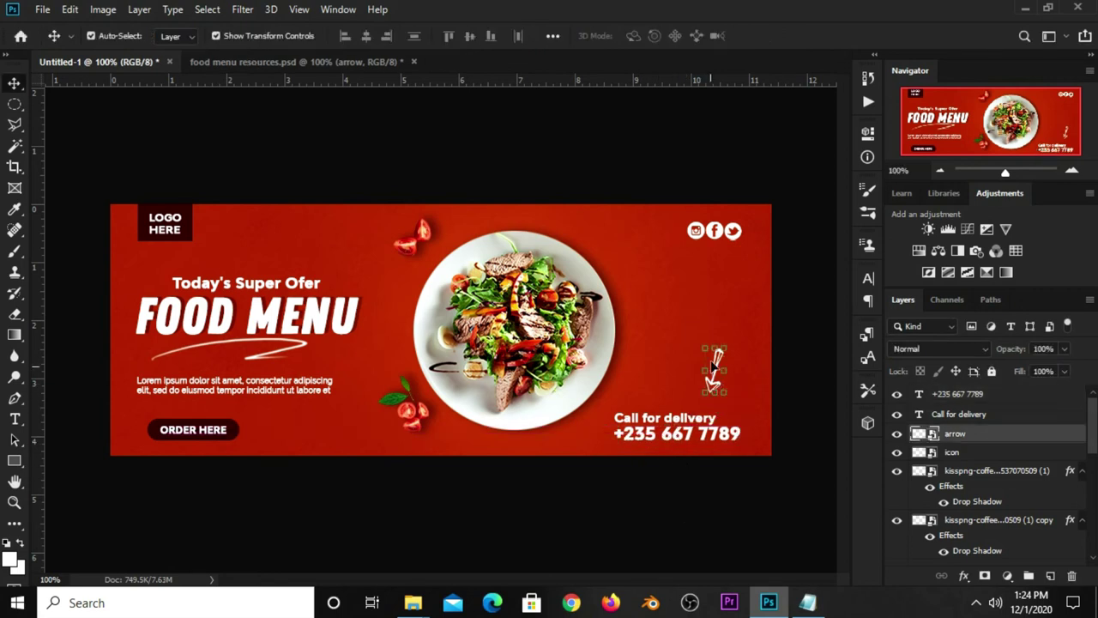
{"action": "key", "text": "ctrl+t"}
{"action": "left_click_drag", "start_coordinate": [725, 341], "coordinate": [687, 388]}
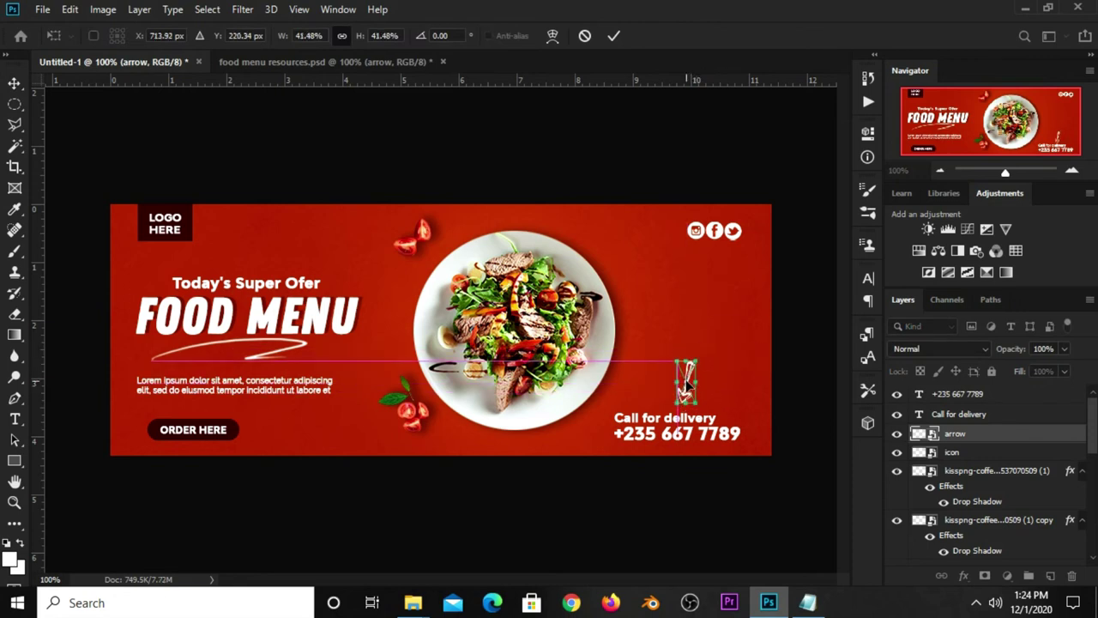
{"action": "key", "text": "Return"}
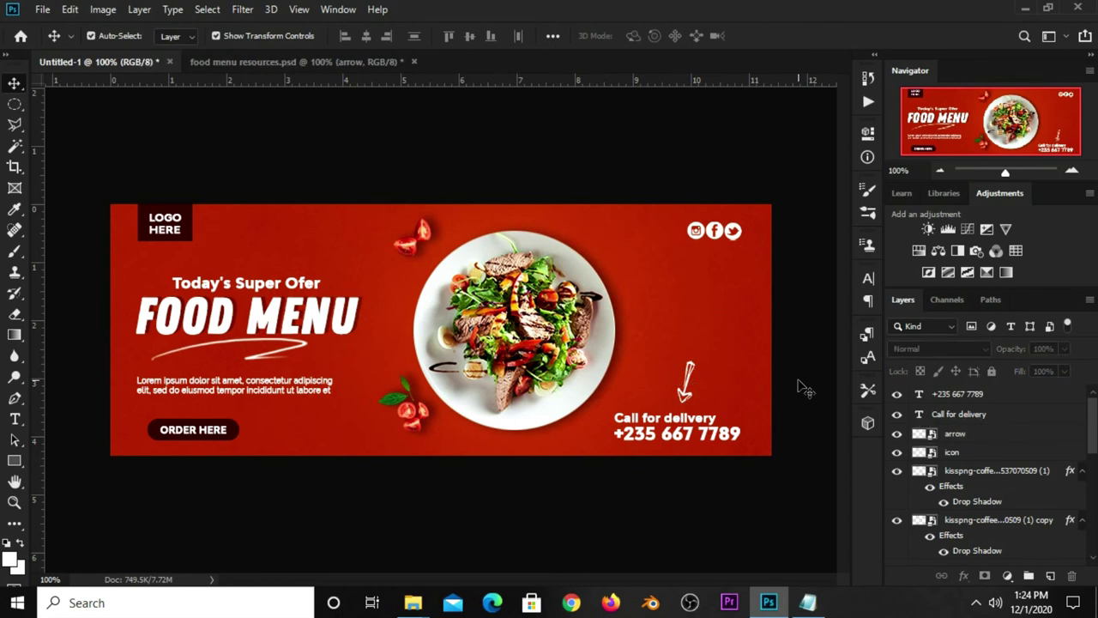
- Draw an ellipse to the right of the salad plate
{"action": "right_click", "coordinate": [13, 461]}
{"action": "left_click", "coordinate": [83, 488]}
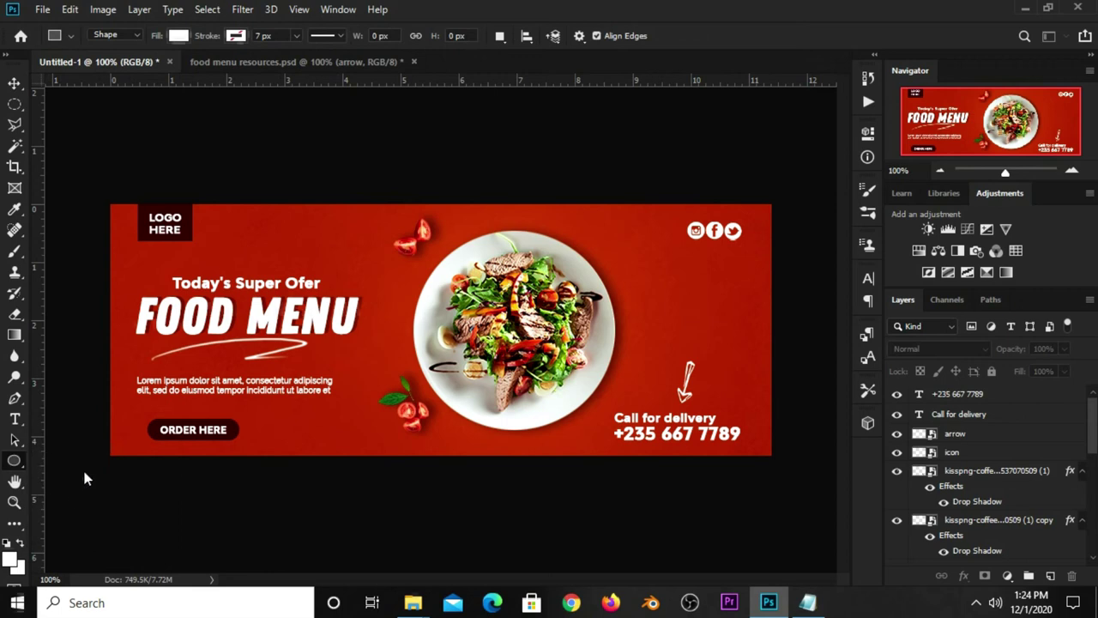
{"action": "left_click_drag", "start_coordinate": [661, 266], "coordinate": [723, 314]}
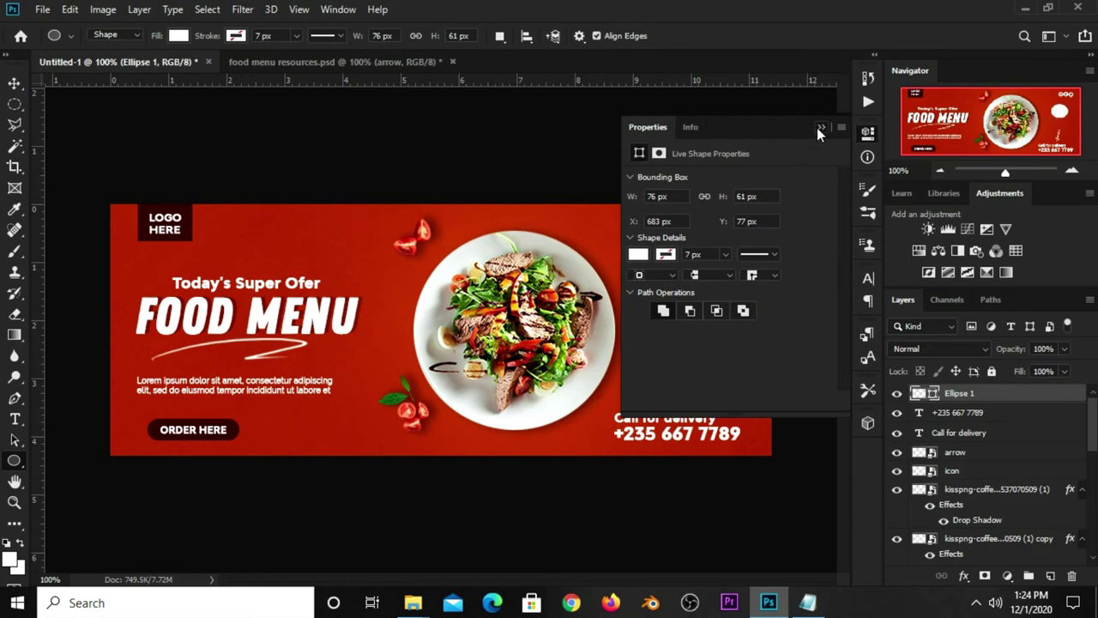
- Give the ellipse no fill and a white 4 px stroke
{"action": "left_click", "coordinate": [820, 127]}
{"action": "left_click", "coordinate": [868, 135]}
{"action": "left_click", "coordinate": [639, 254]}
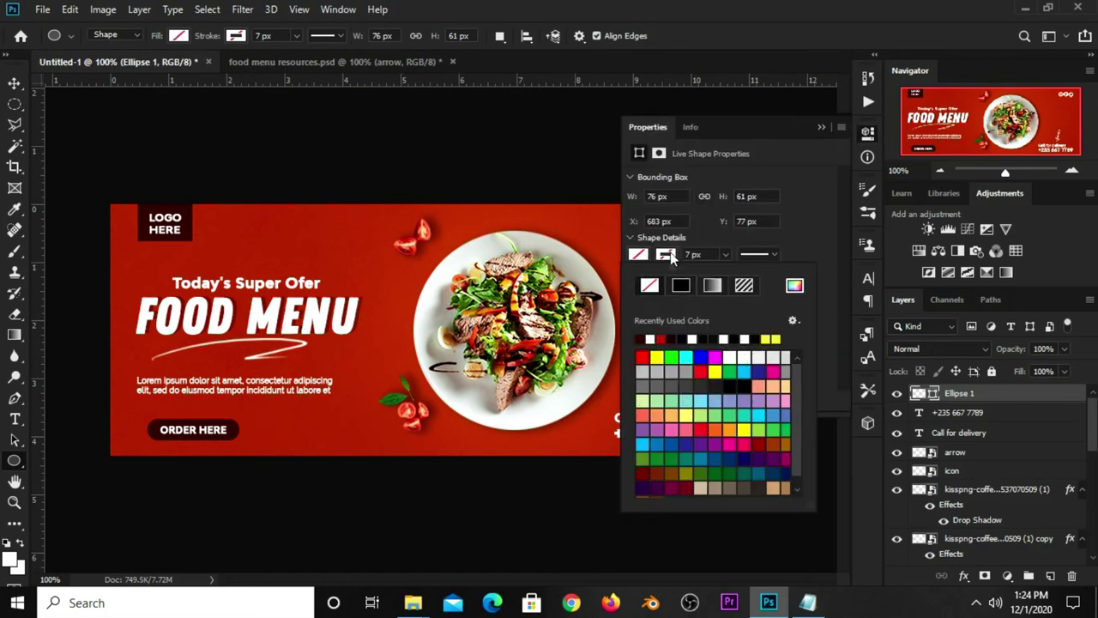
{"action": "left_click", "coordinate": [670, 255]}
{"action": "left_click", "coordinate": [670, 255]}
{"action": "left_click", "coordinate": [713, 255]}
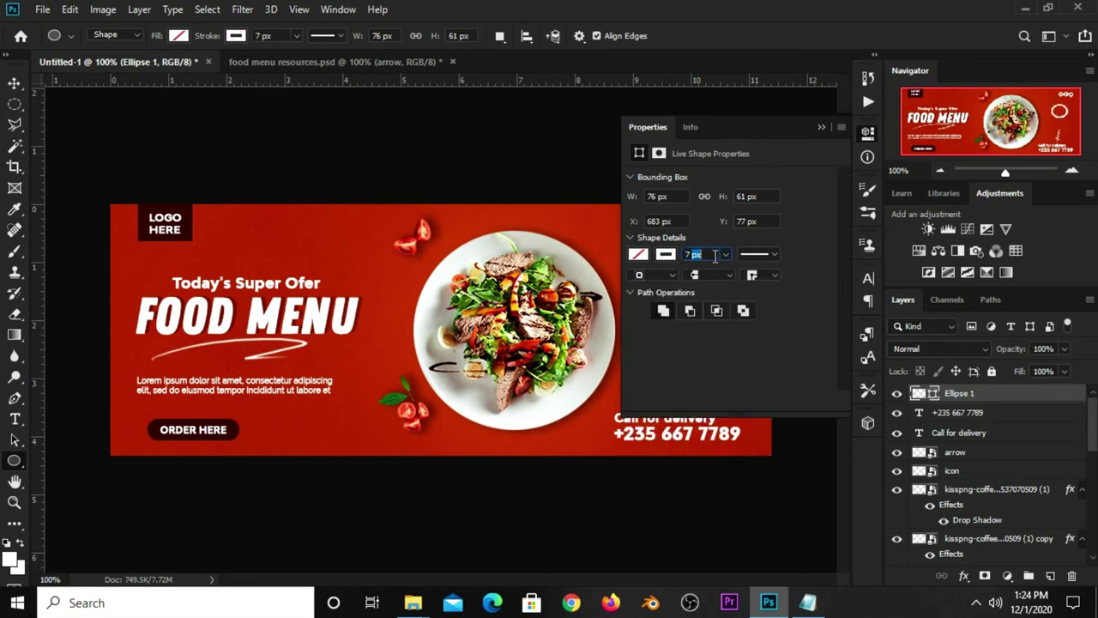
{"action": "type", "text": "4"}
{"action": "key", "text": "Return"}
{"action": "left_click", "coordinate": [821, 127]}
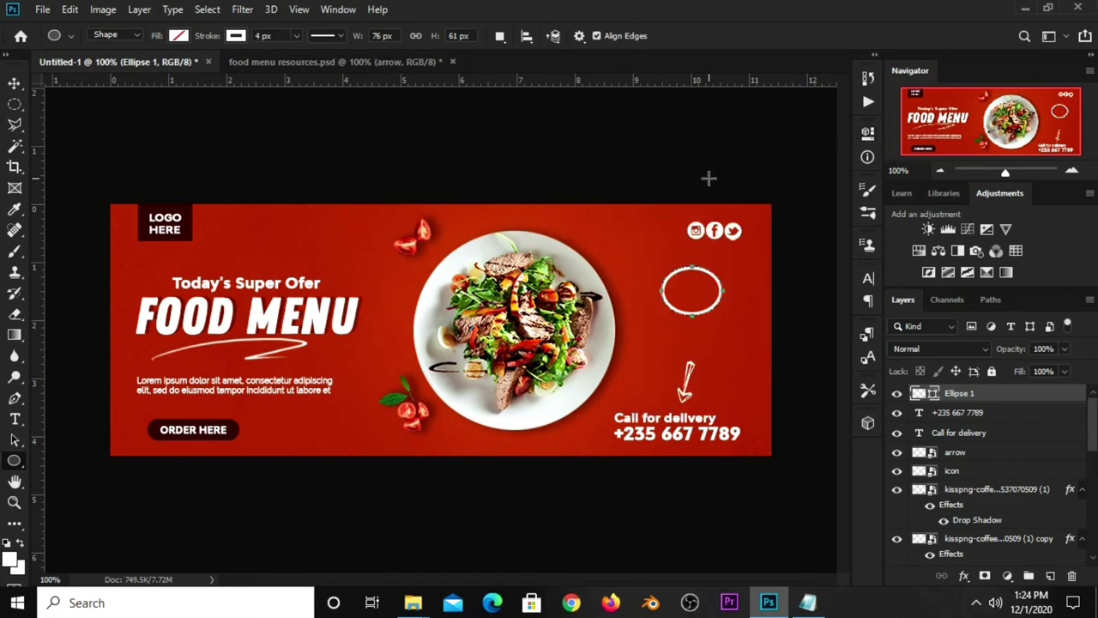
- Enlarge the white ellipse slightly and tilt it about 30 degrees
{"action": "key", "text": "v"}
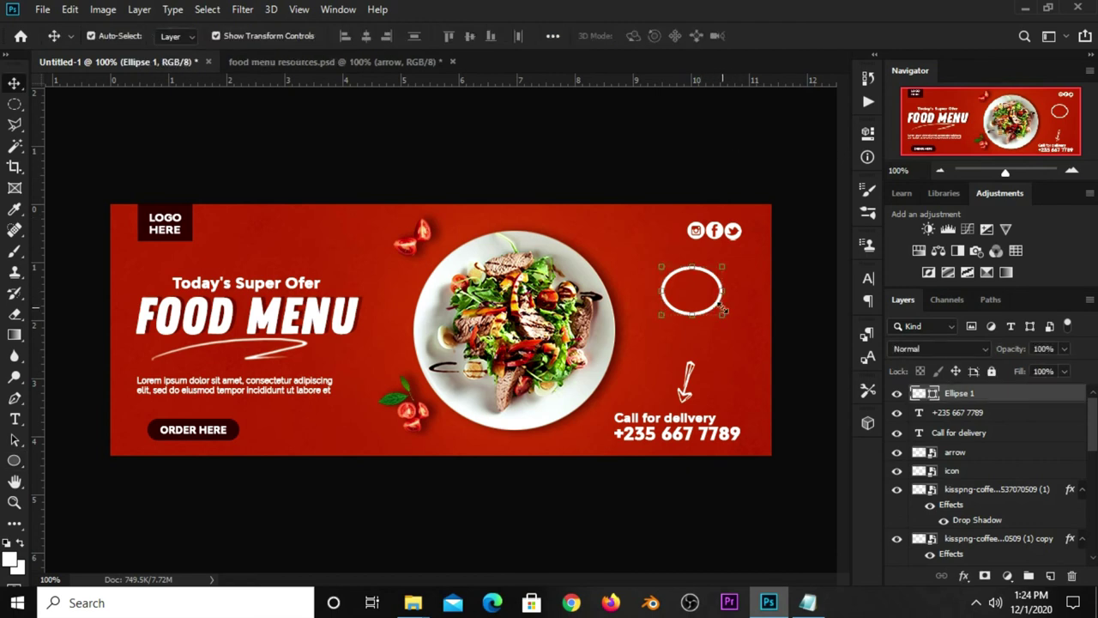
{"action": "left_click_drag", "start_coordinate": [723, 310], "coordinate": [734, 320]}
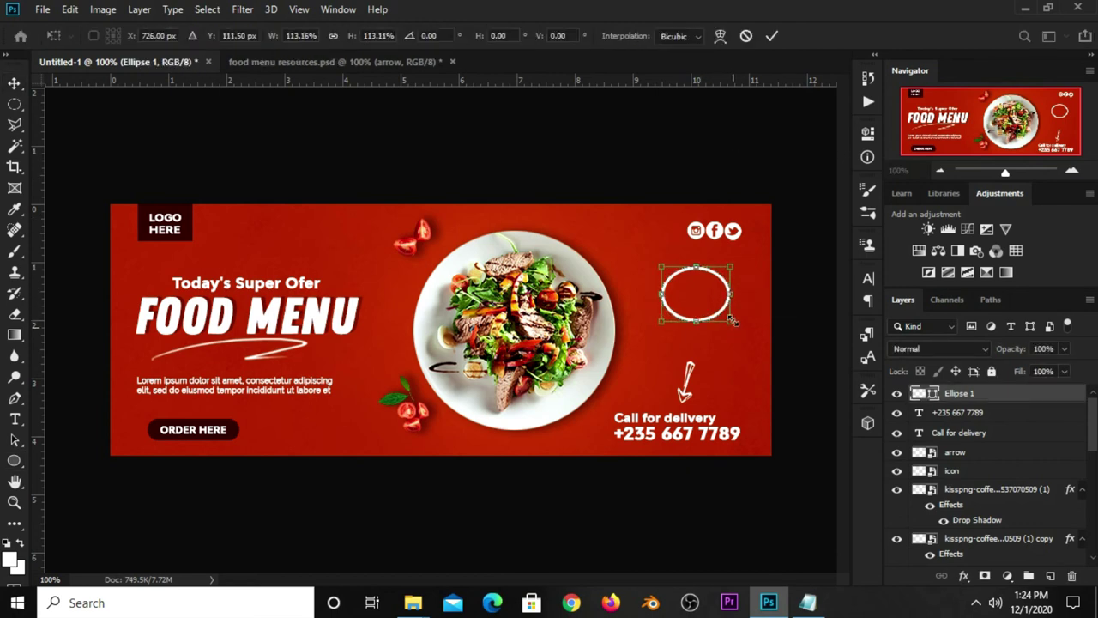
{"action": "key", "text": "Return"}
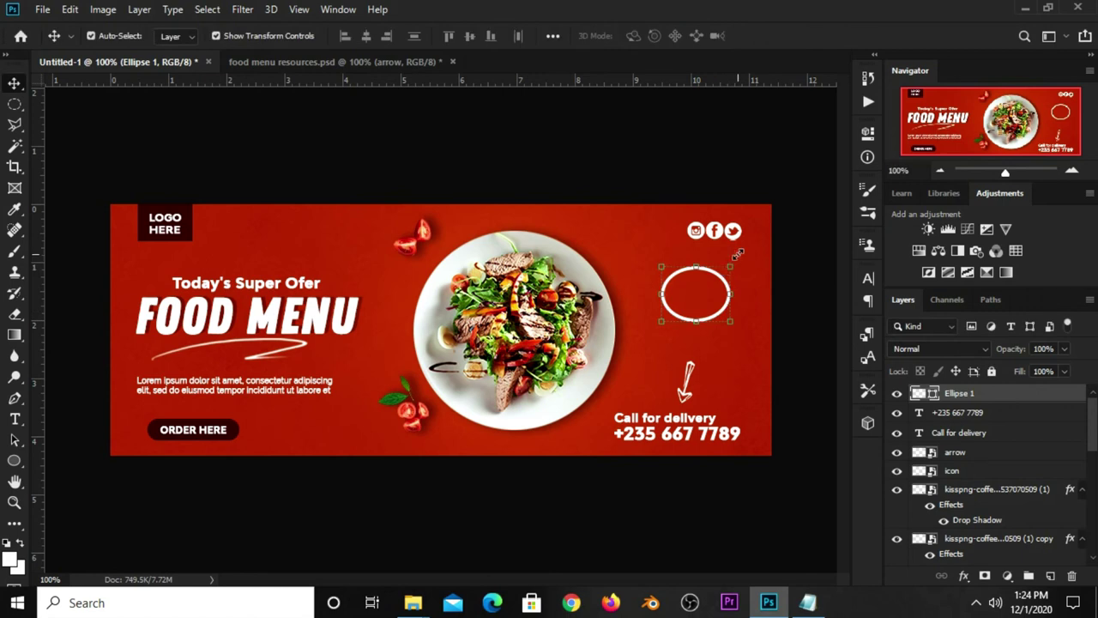
{"action": "left_click_drag", "start_coordinate": [737, 252], "coordinate": [749, 286]}
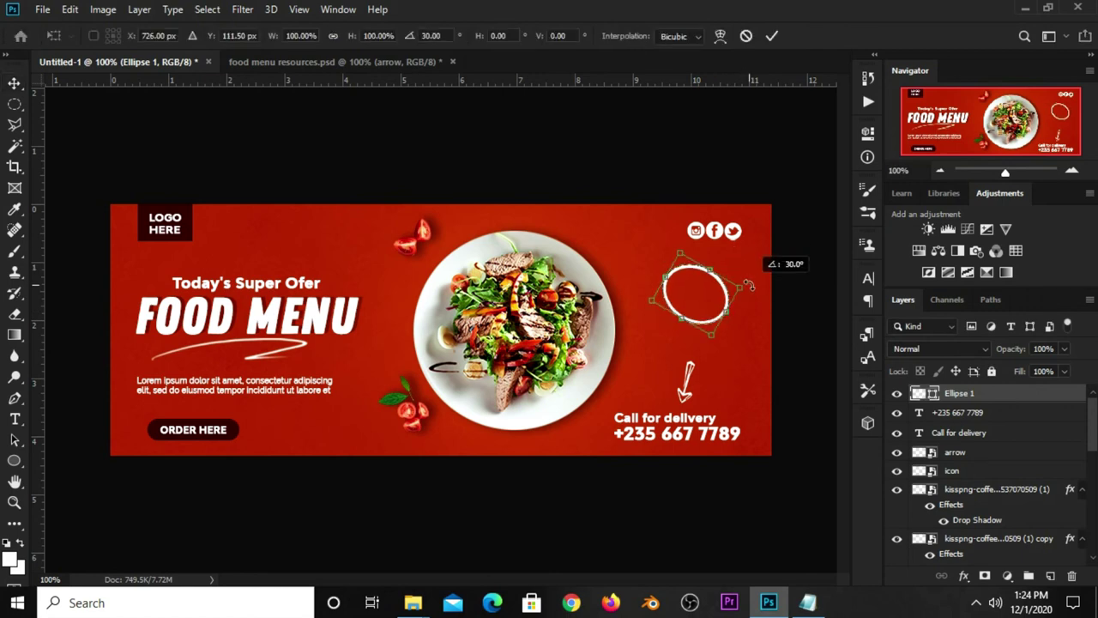
{"action": "key", "text": "Return"}
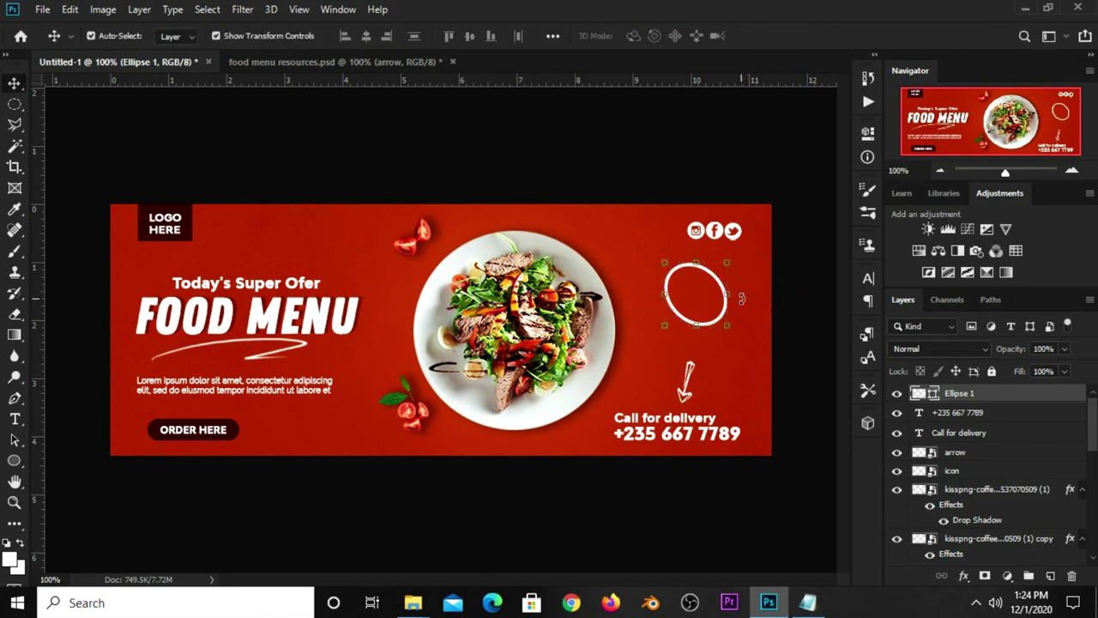
- Duplicate the ellipse as a small circle below-left of the big one
{"action": "key", "text": "ctrl+j"}
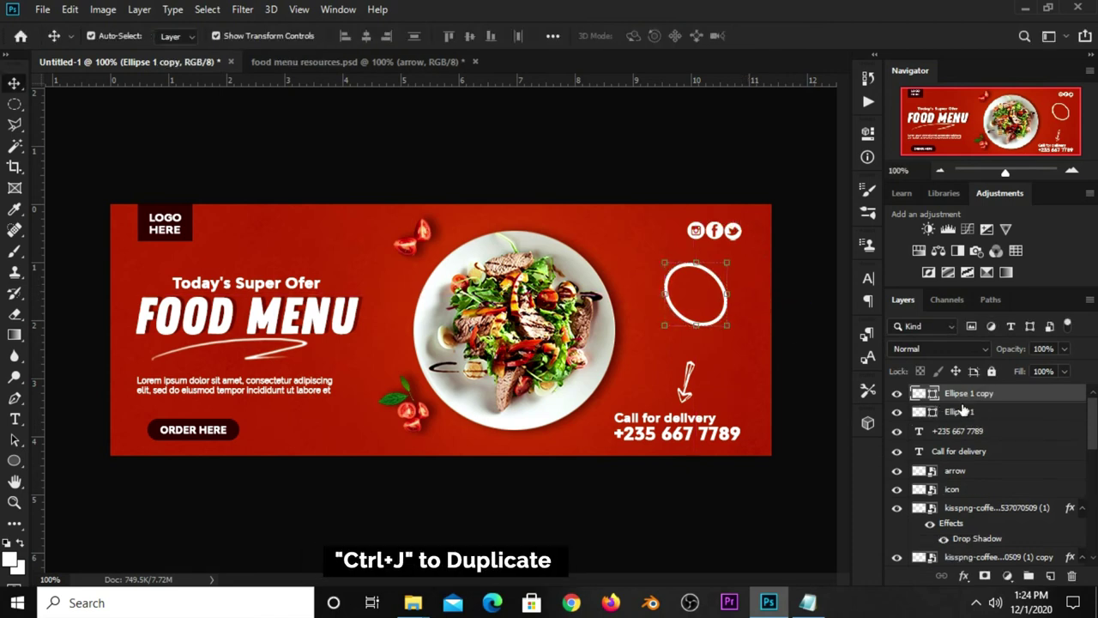
{"action": "key", "text": "ctrl+t"}
{"action": "mouse_move", "coordinate": [711, 301]}
{"action": "left_mouse_down"}
{"action": "mouse_move", "coordinate": [692, 362]}
{"action": "mouse_move", "coordinate": [645, 296]}
{"action": "mouse_move", "coordinate": [648, 315]}
{"action": "mouse_move", "coordinate": [689, 339]}
{"action": "mouse_move", "coordinate": [662, 327]}
{"action": "left_mouse_up"}
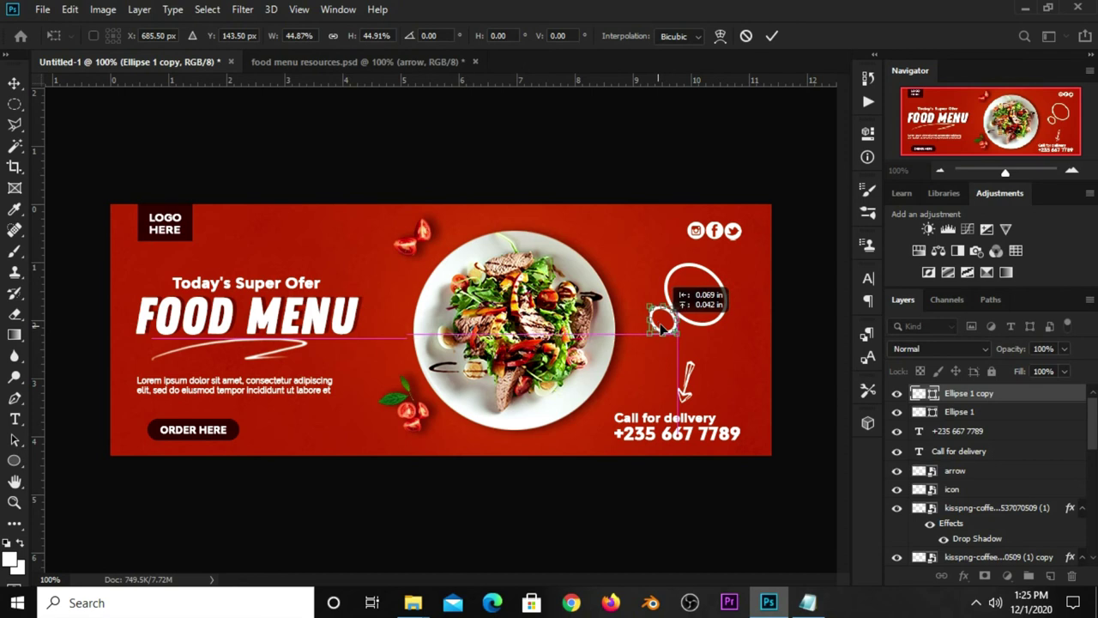
{"action": "key", "text": "Return"}
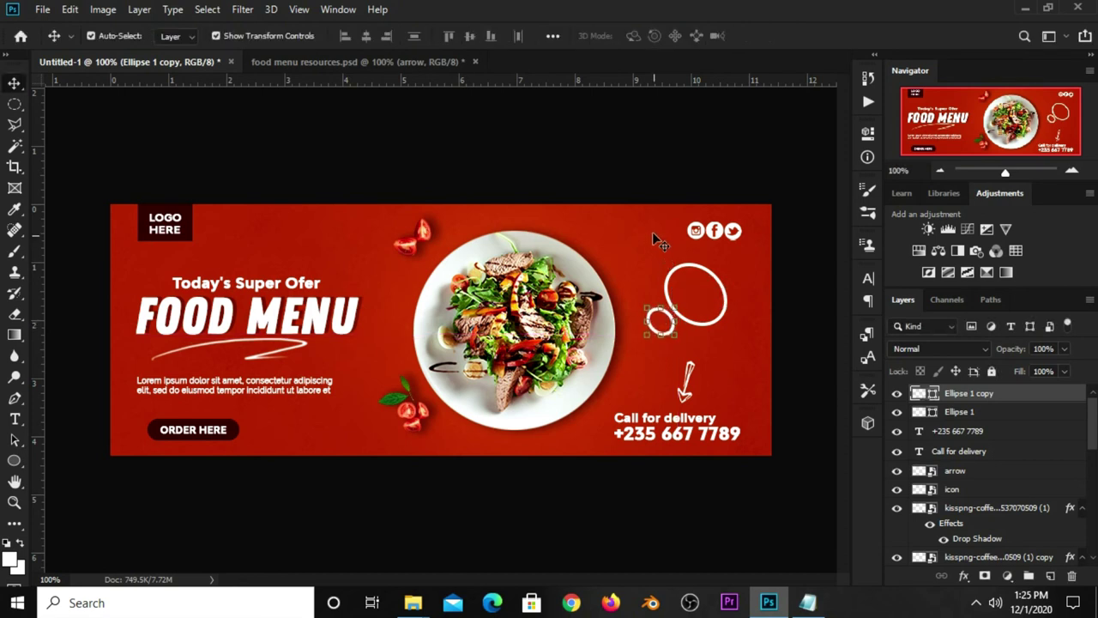
{"action": "key", "text": "ctrl+t"}
{"action": "left_click_drag", "start_coordinate": [682, 341], "coordinate": [676, 314]}
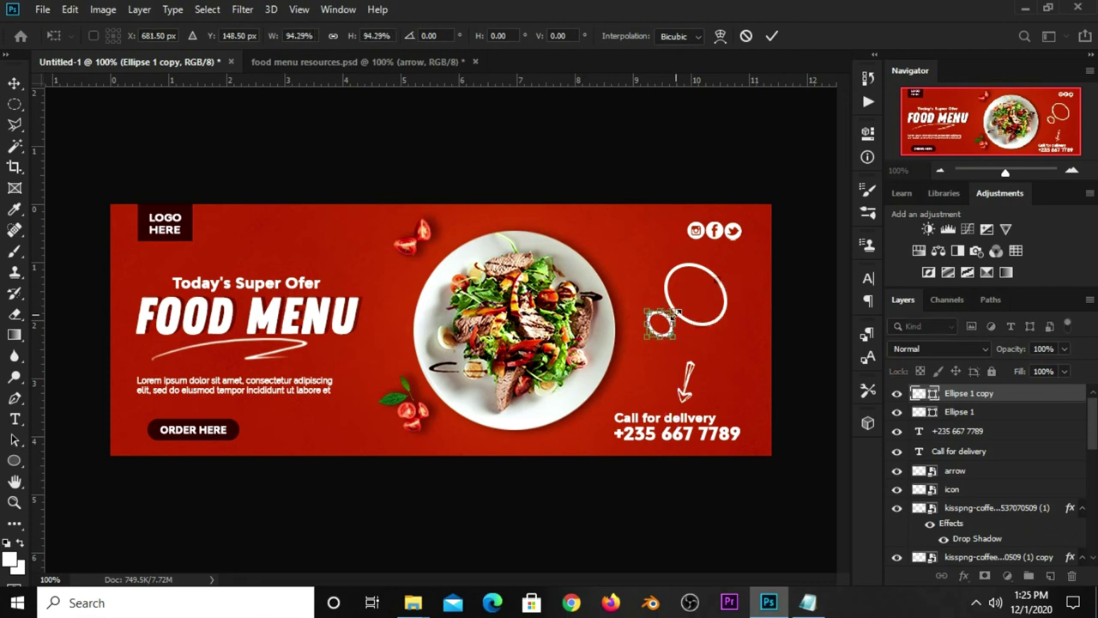
{"action": "key", "text": "Return"}
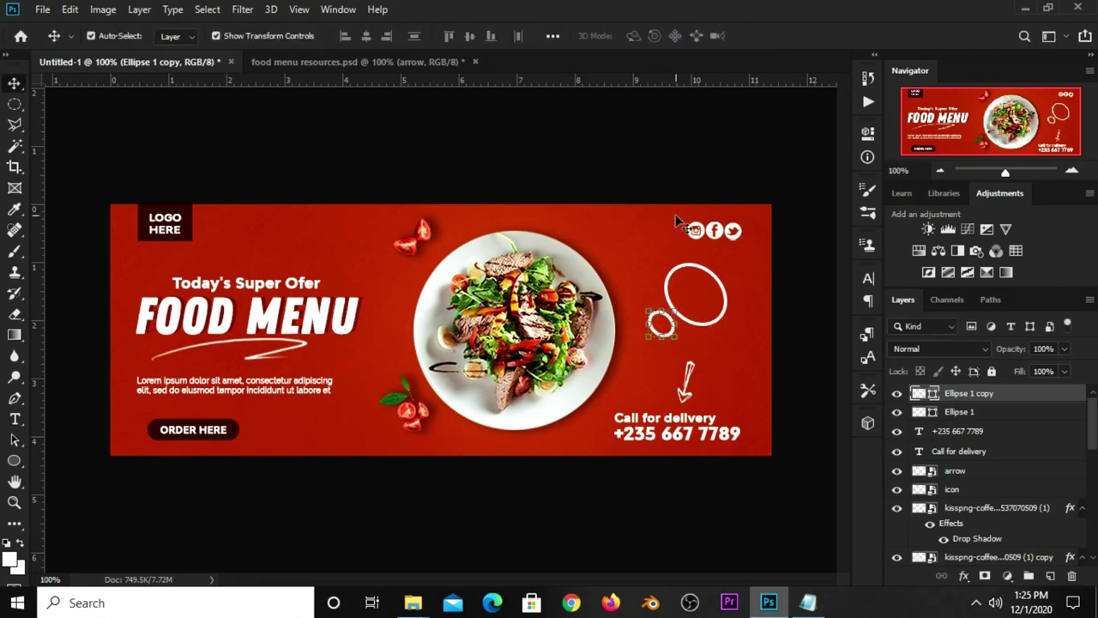
- Add a second, even smaller circle trailing further down-left
{"action": "key", "text": "ctrl+j"}
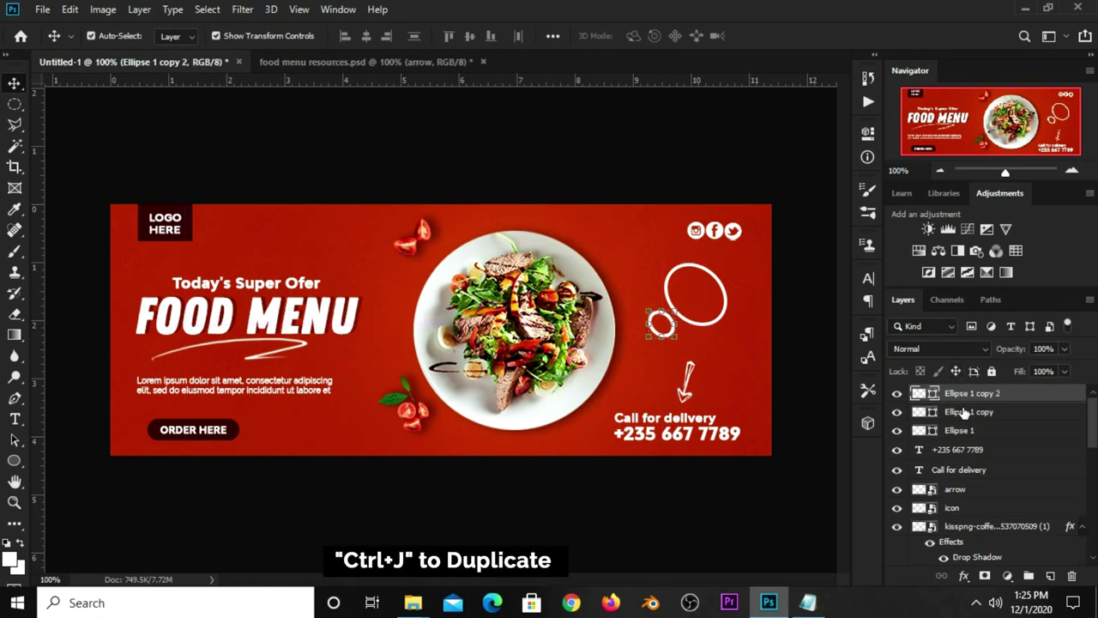
{"action": "key", "text": "ctrl+t"}
{"action": "mouse_move", "coordinate": [665, 329]}
{"action": "left_mouse_down"}
{"action": "mouse_move", "coordinate": [662, 358]}
{"action": "mouse_move", "coordinate": [688, 325]}
{"action": "left_mouse_up"}
{"action": "key", "text": "Return"}
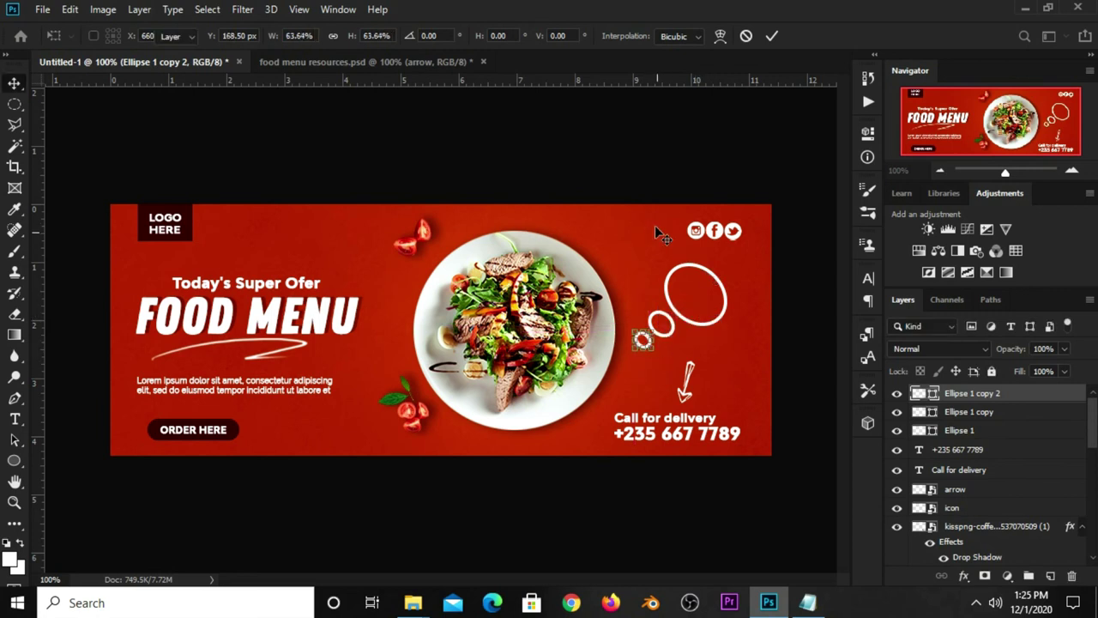
- Enlarge the large ellipse slightly
{"action": "left_click", "coordinate": [711, 283]}
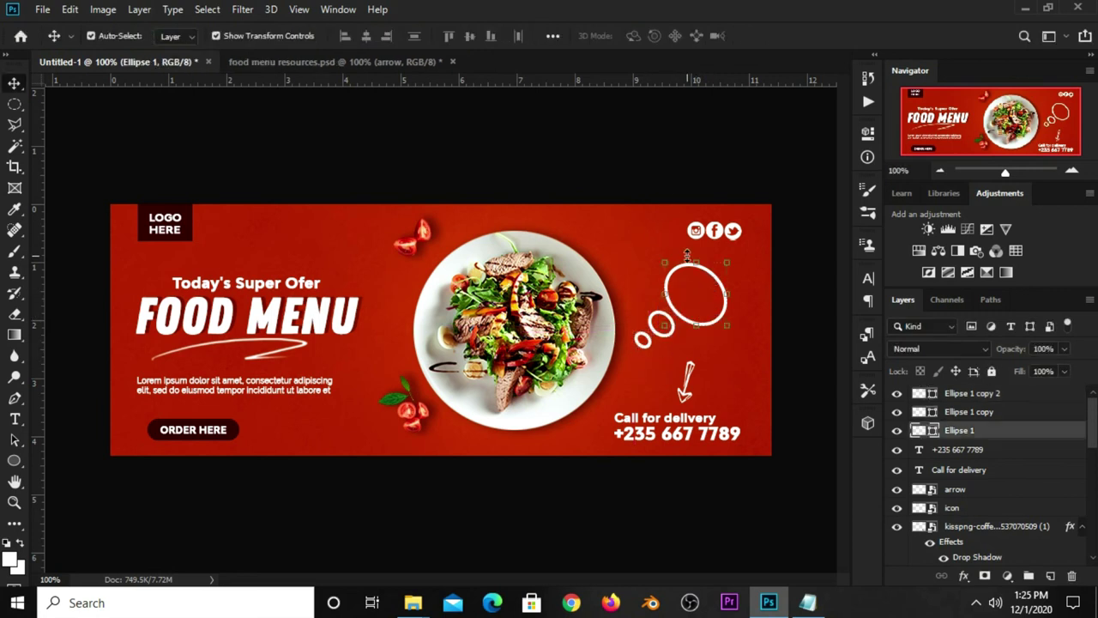
{"action": "key", "text": "ctrl+t"}
{"action": "left_click_drag", "start_coordinate": [663, 263], "coordinate": [658, 257]}
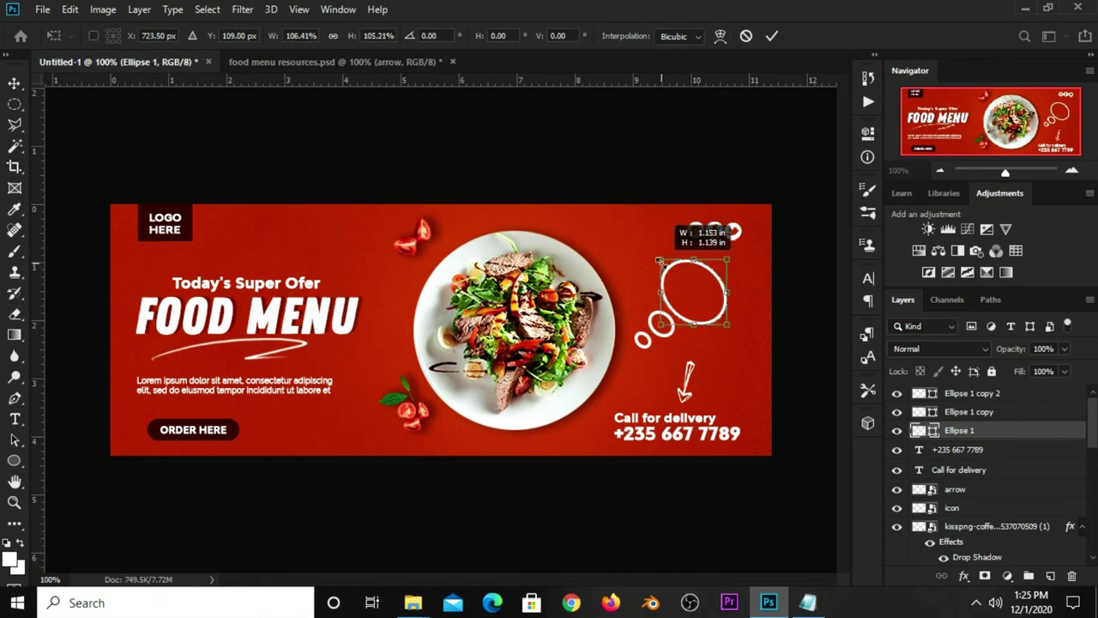
{"action": "key", "text": "Return"}
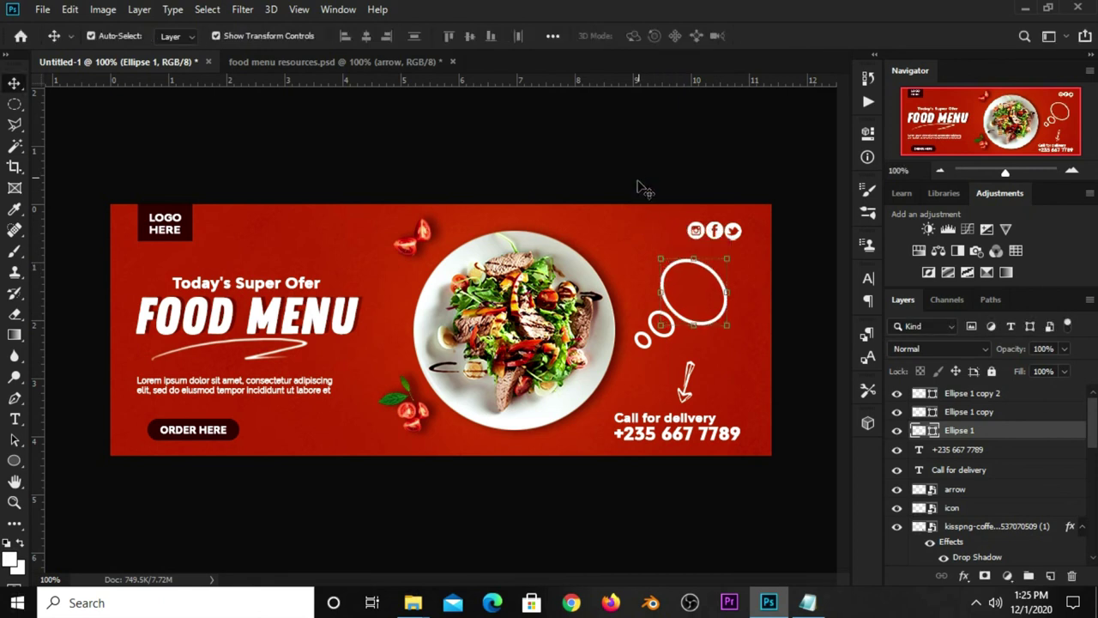
{"action": "left_click", "coordinate": [644, 187]}
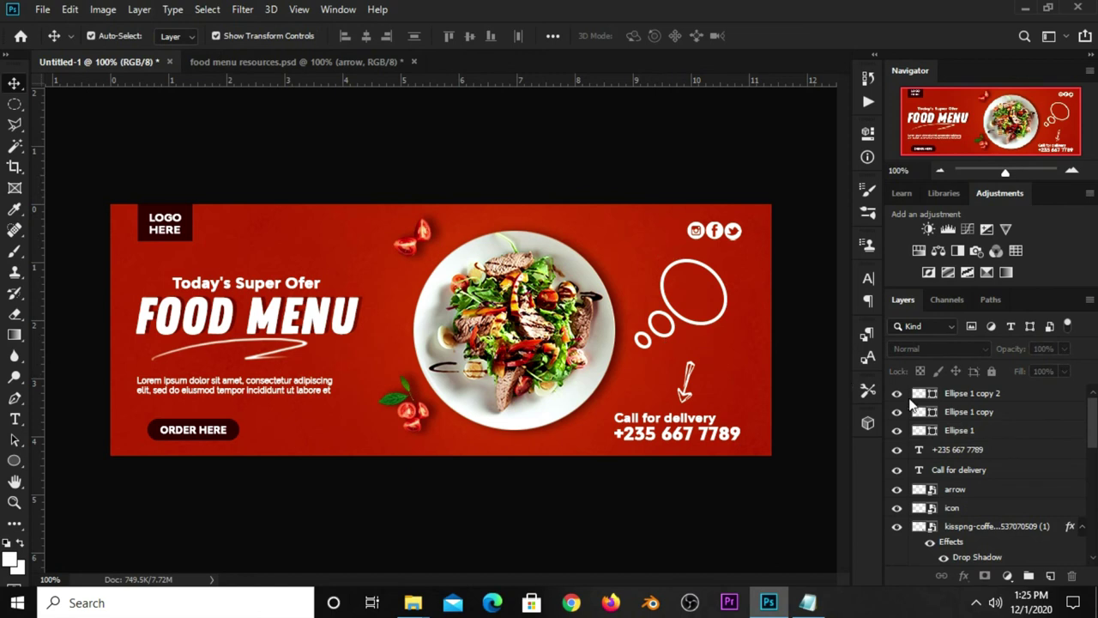
- Resize the two small trailing circles together
{"action": "left_click", "coordinate": [960, 412]}
{"action": "left_click", "coordinate": [958, 431], "text": "shift"}
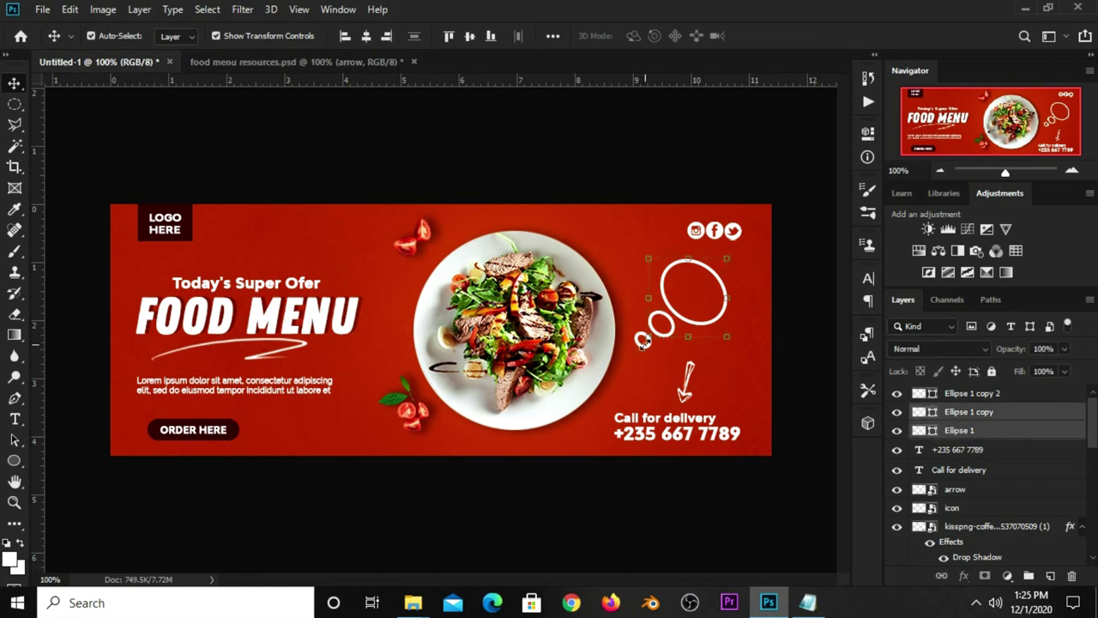
{"action": "left_click", "coordinate": [970, 412]}
{"action": "left_click", "coordinate": [970, 393], "text": "shift"}
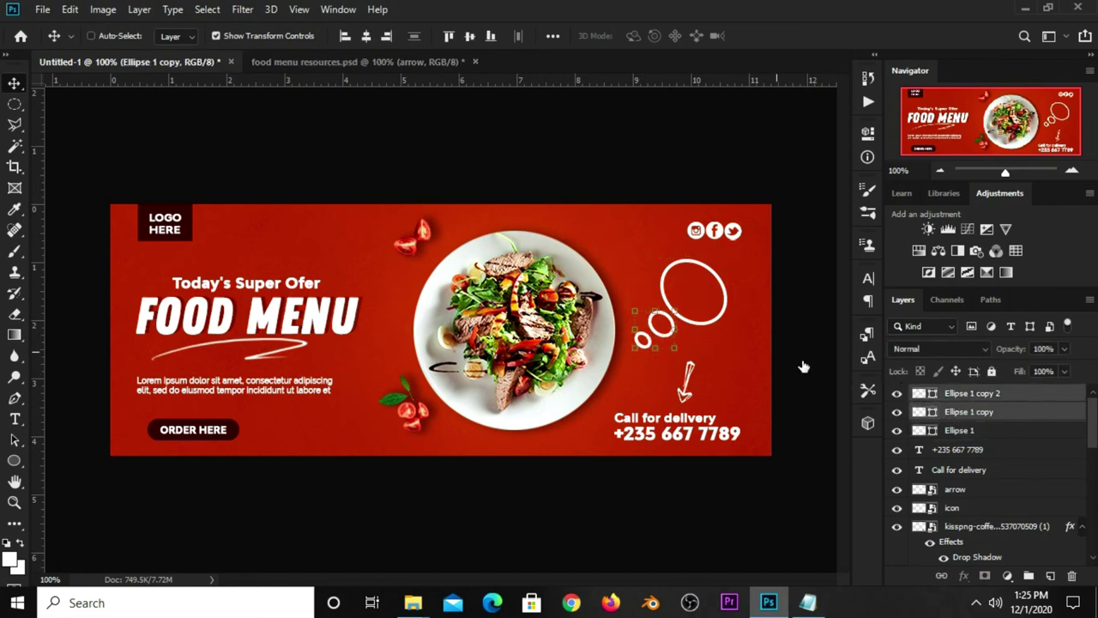
{"action": "key", "text": "ctrl+t"}
{"action": "left_click_drag", "start_coordinate": [633, 345], "coordinate": [641, 344]}
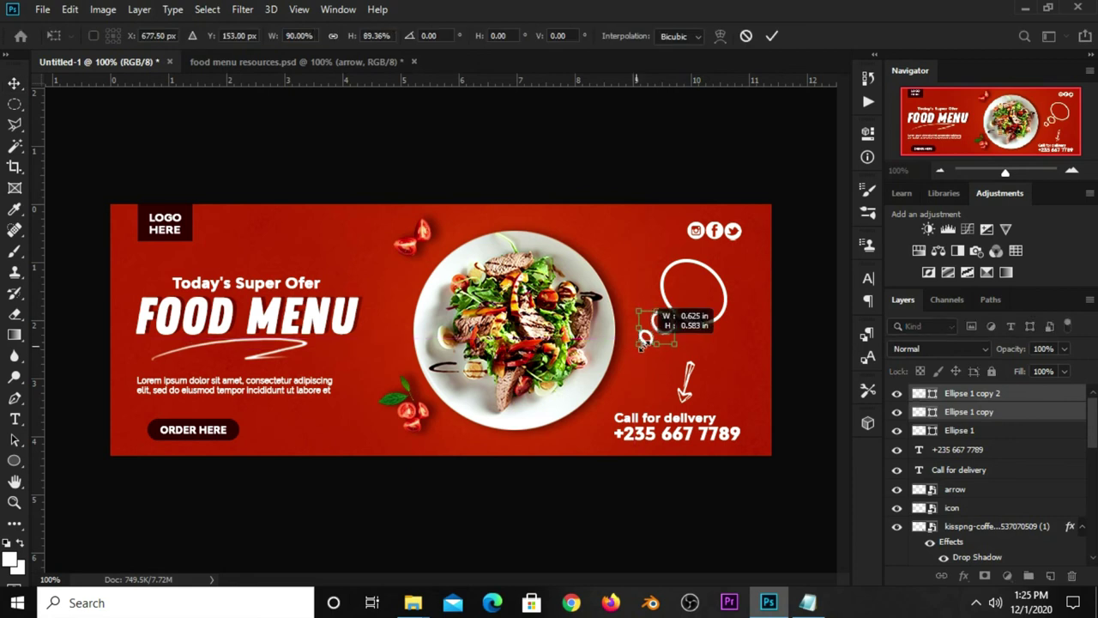
{"action": "key", "text": "Return"}
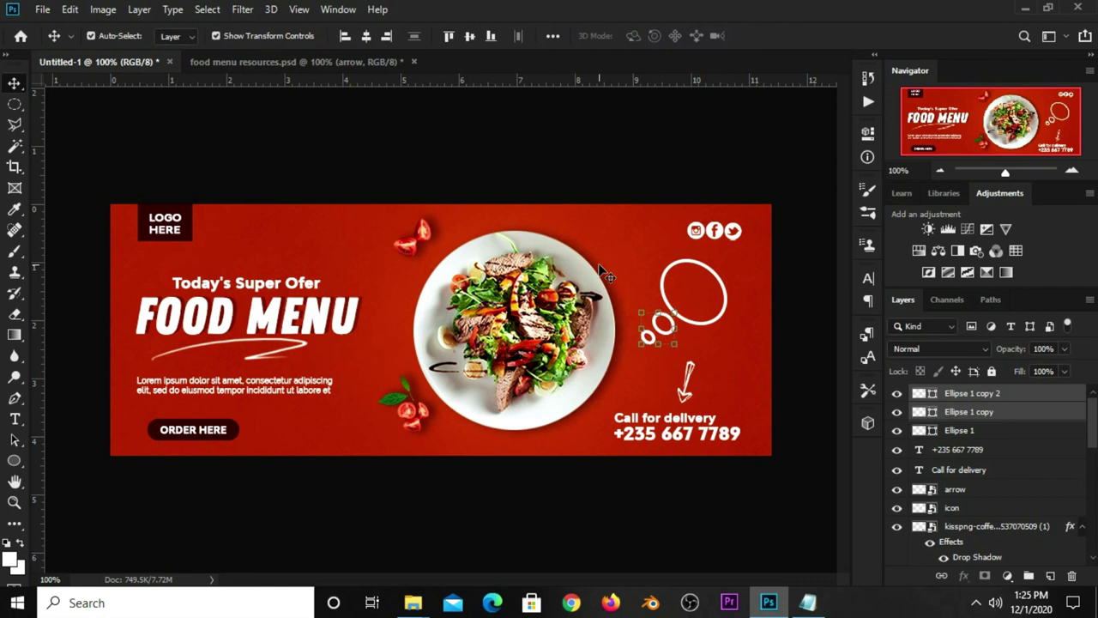
{"action": "left_click", "coordinate": [652, 157]}
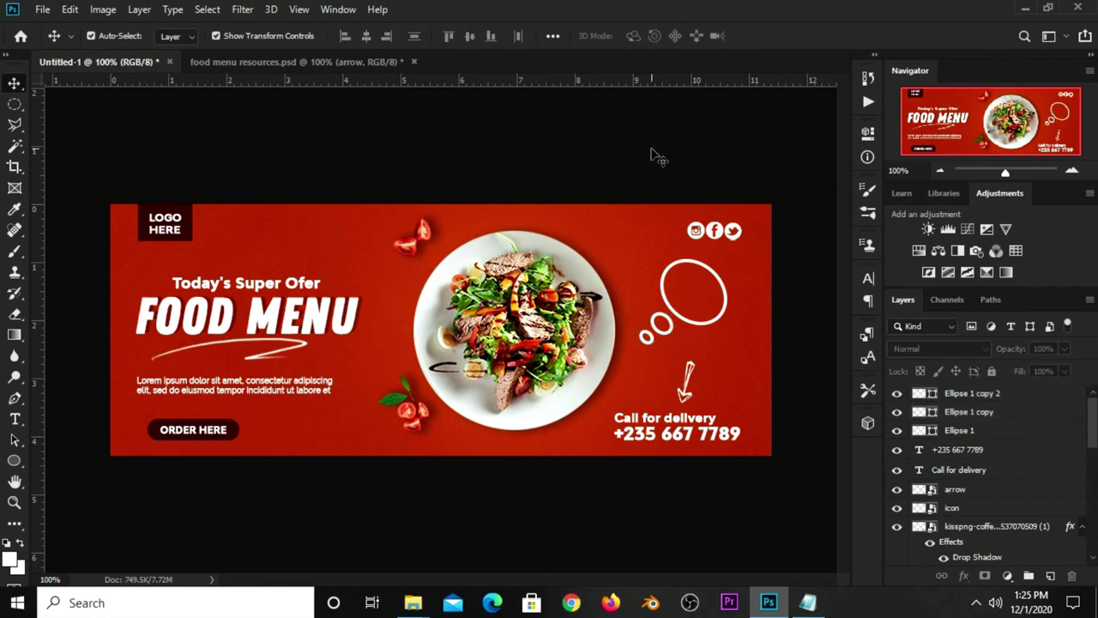
- Copy '70%' from the Notepad notes
{"action": "left_click", "coordinate": [807, 602]}
{"action": "double_click", "coordinate": [595, 399]}
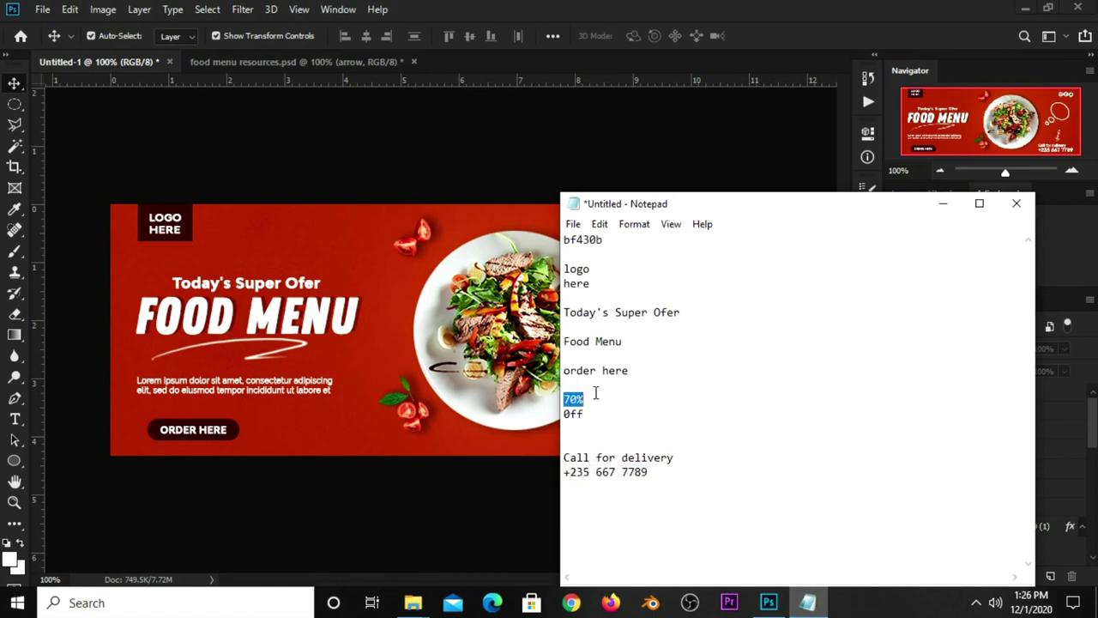
{"action": "right_click", "coordinate": [568, 400]}
{"action": "left_click", "coordinate": [605, 204]}
{"action": "left_click", "coordinate": [670, 122]}
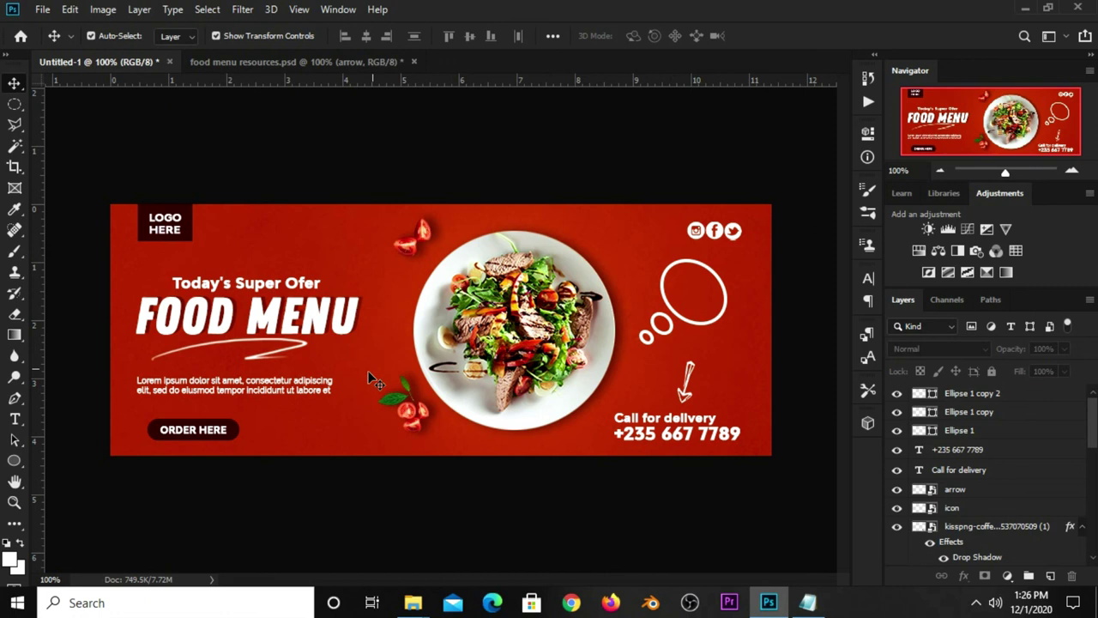
- Paste '70%' as a new text layer near the banner's top right
{"action": "left_click", "coordinate": [15, 418]}
{"action": "left_click", "coordinate": [86, 418]}
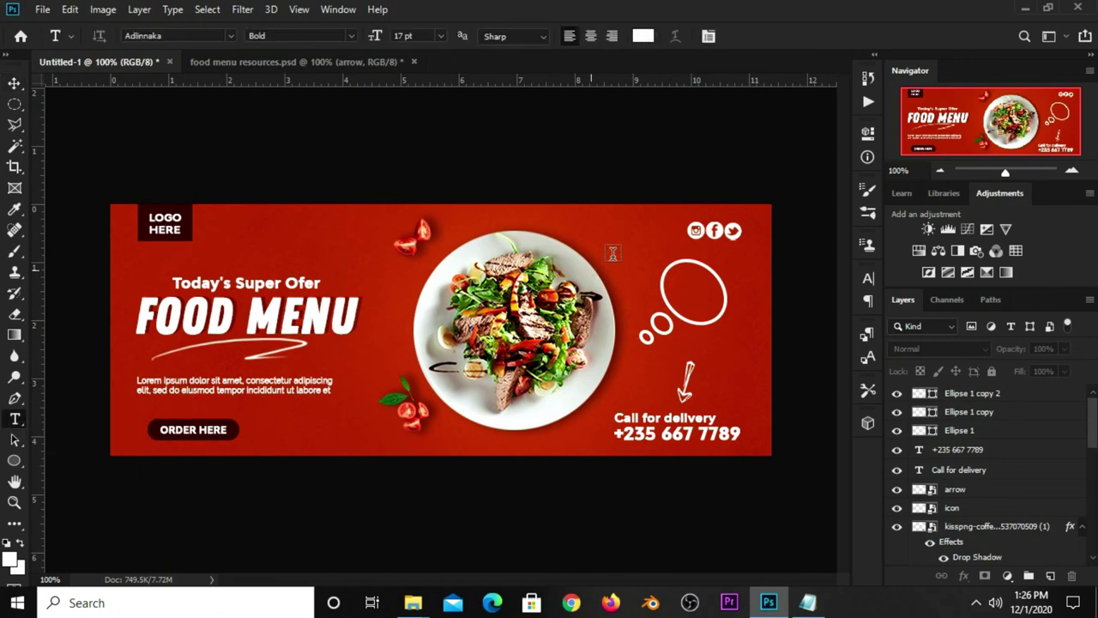
{"action": "left_click", "coordinate": [636, 230]}
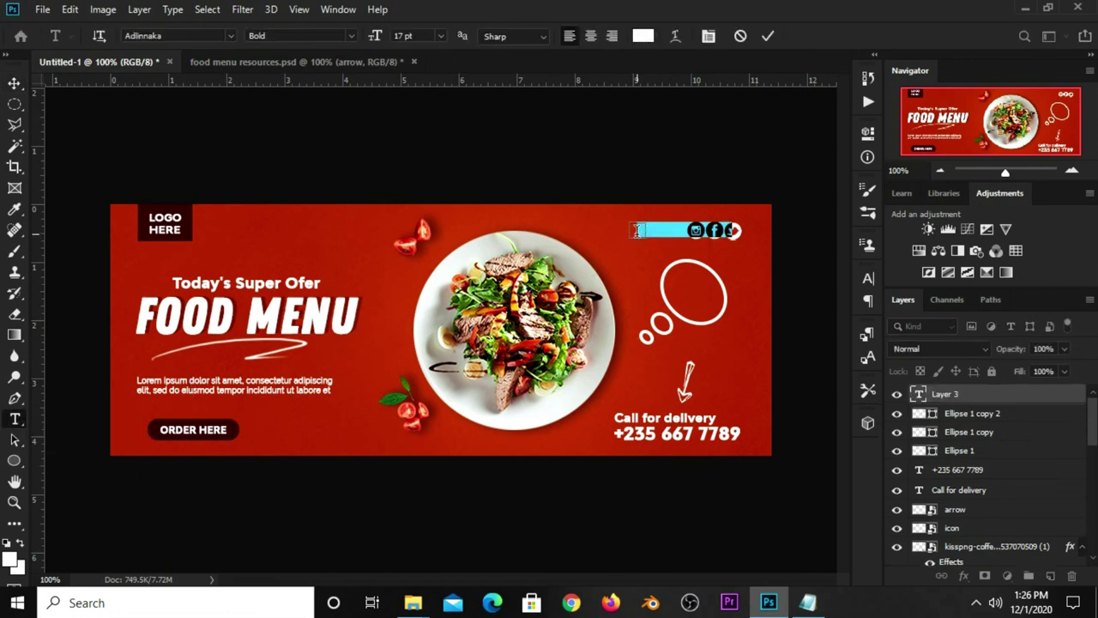
{"action": "key", "text": "ctrl+v"}
{"action": "left_click", "coordinate": [767, 35]}
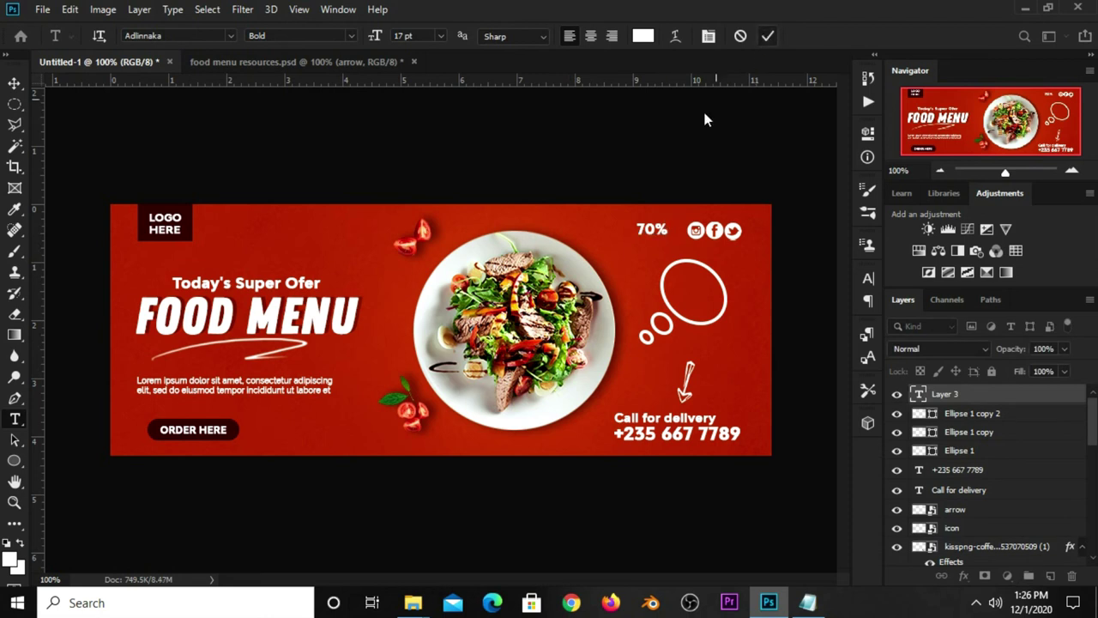
- Scale the 70% text up to about 163%
{"action": "key", "text": "v"}
{"action": "key", "text": "ctrl+t"}
{"action": "mouse_move", "coordinate": [637, 240]}
{"action": "left_mouse_down"}
{"action": "mouse_move", "coordinate": [619, 251]}
{"action": "mouse_move", "coordinate": [639, 243]}
{"action": "left_mouse_up"}
{"action": "key", "text": "Return"}
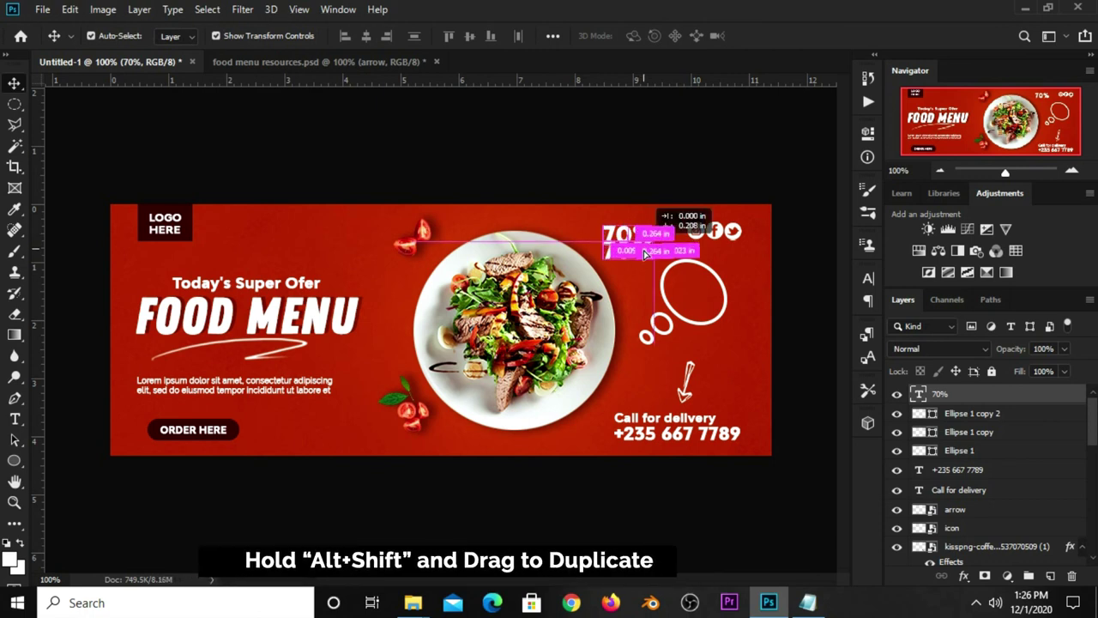
- Duplicate the 70% text just below and copy 'Off' from Notepad
{"action": "left_click_drag", "start_coordinate": [646, 243], "coordinate": [645, 259]}
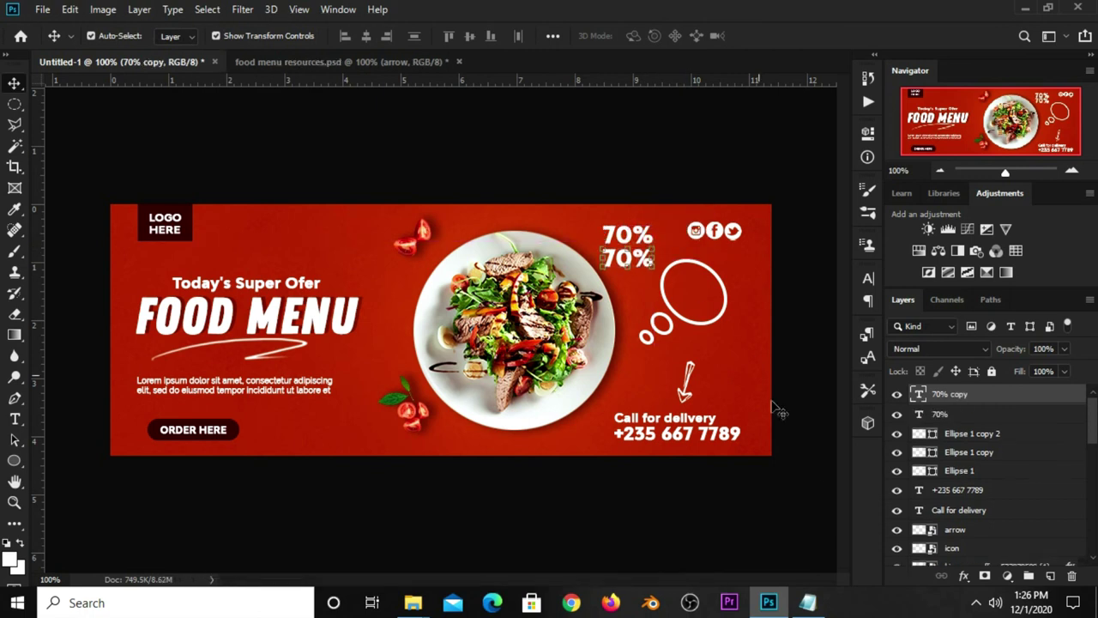
{"action": "left_click", "coordinate": [807, 602]}
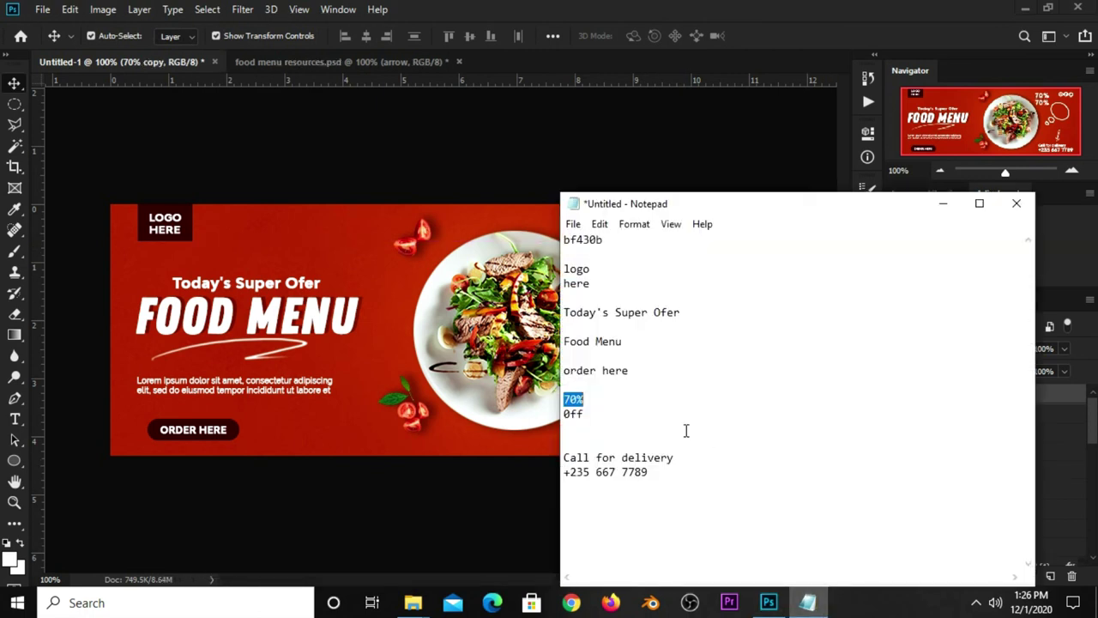
{"action": "right_click", "coordinate": [580, 418]}
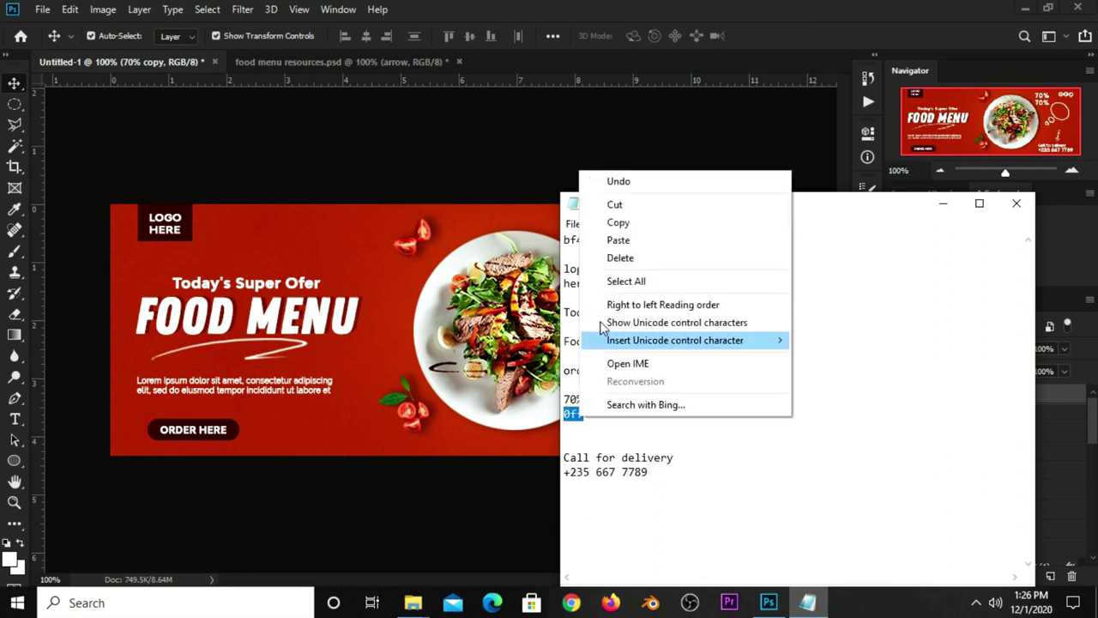
{"action": "left_click", "coordinate": [618, 220]}
{"action": "left_click", "coordinate": [661, 172]}
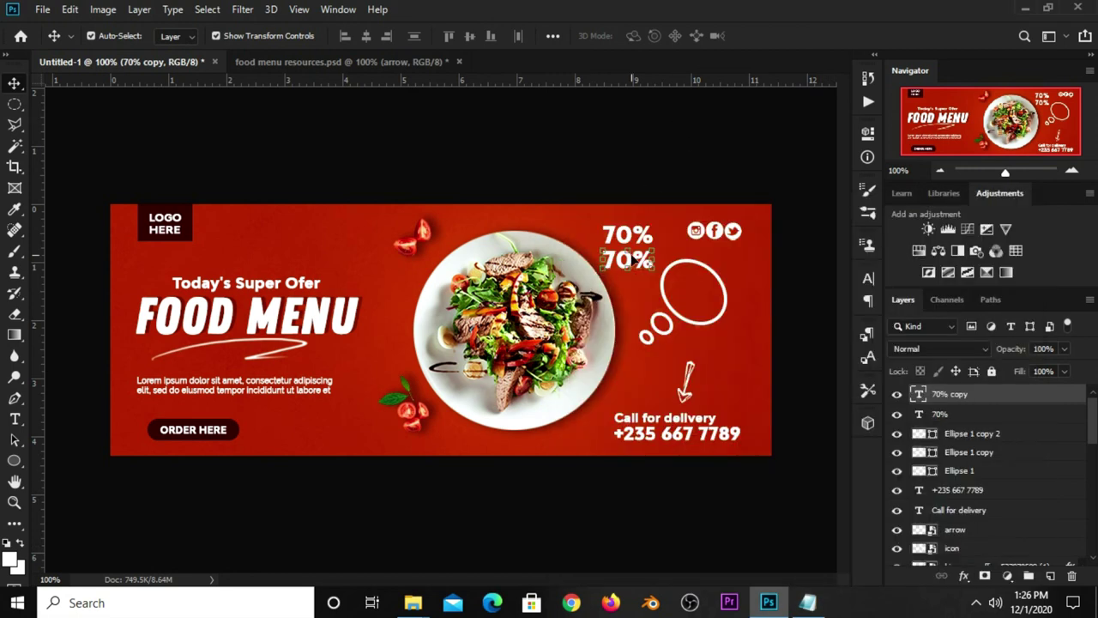
- Replace the duplicated 70% line's text with 'Off'
{"action": "left_click", "coordinate": [14, 418]}
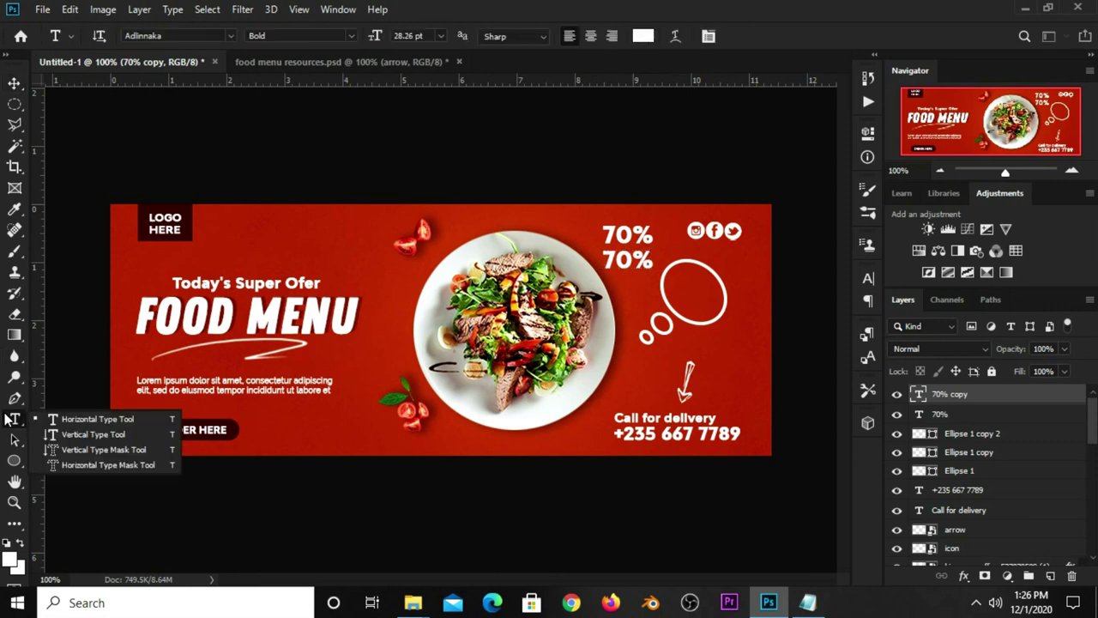
{"action": "left_click", "coordinate": [74, 419]}
{"action": "left_click", "coordinate": [619, 256]}
{"action": "key", "text": "ctrl+a"}
{"action": "key", "text": "ctrl+v"}
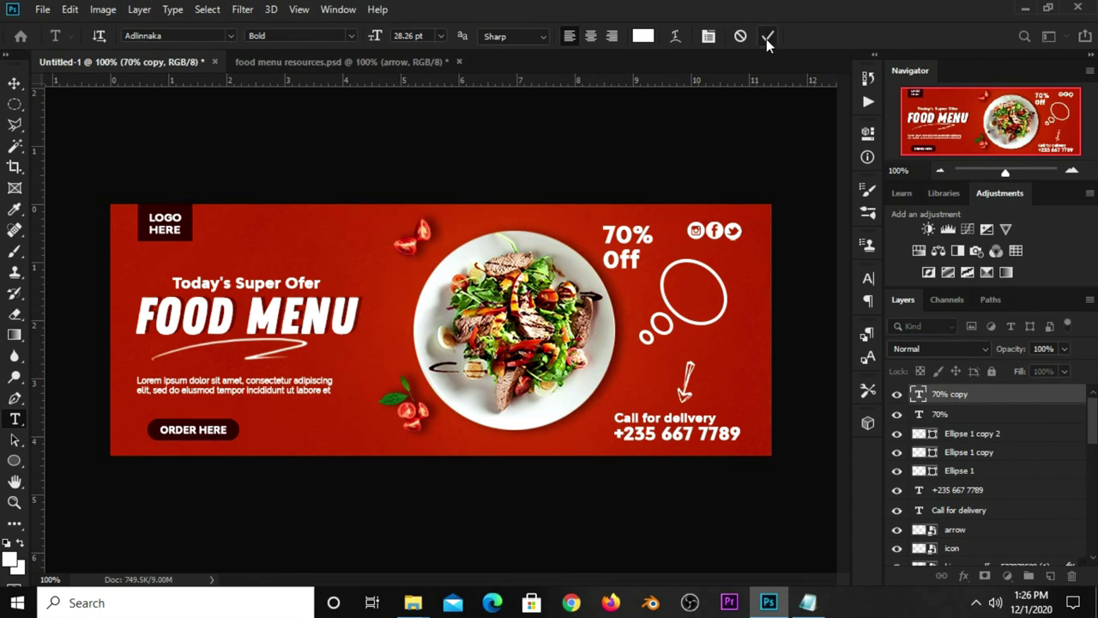
{"action": "left_click", "coordinate": [767, 36]}
- Turn on All Caps for the Off text so it reads OFF
{"action": "left_click", "coordinate": [868, 278]}
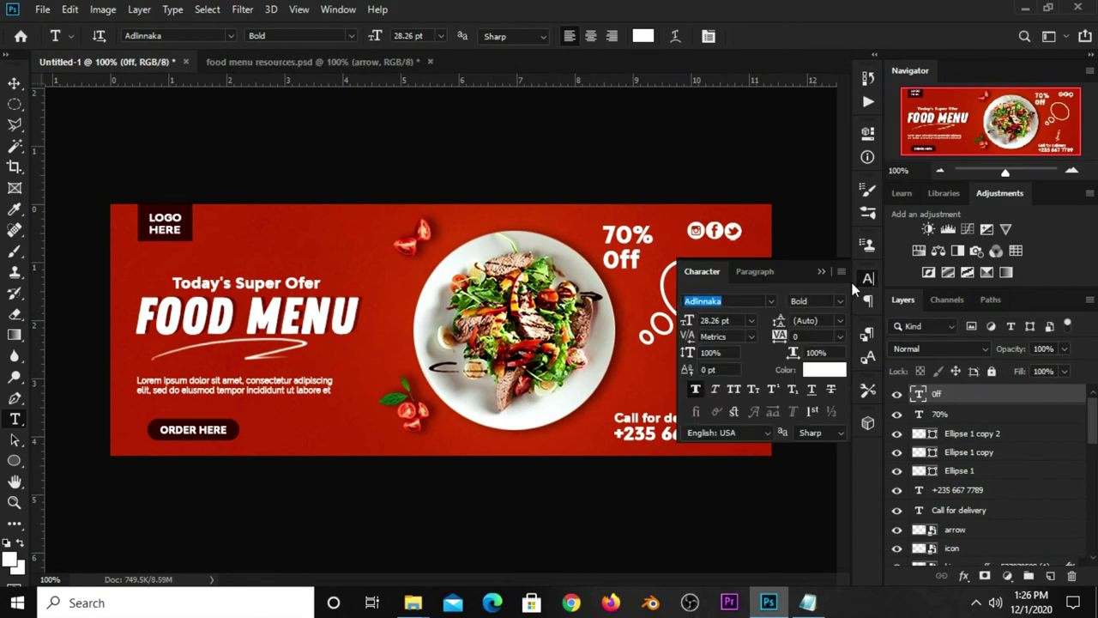
{"action": "left_click", "coordinate": [734, 389]}
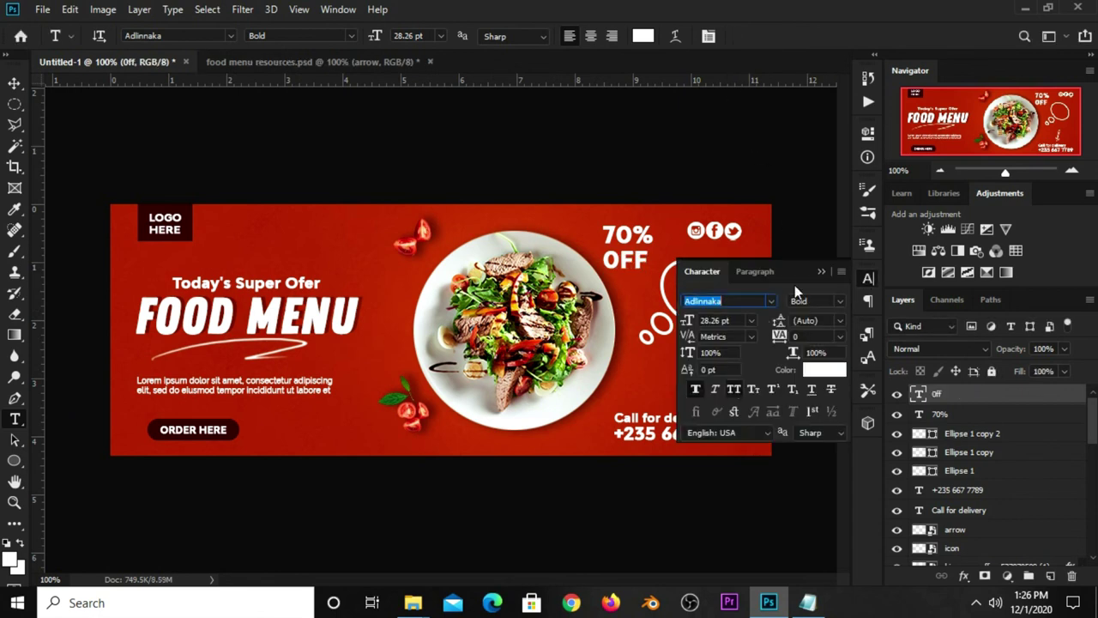
{"action": "left_click", "coordinate": [819, 270]}
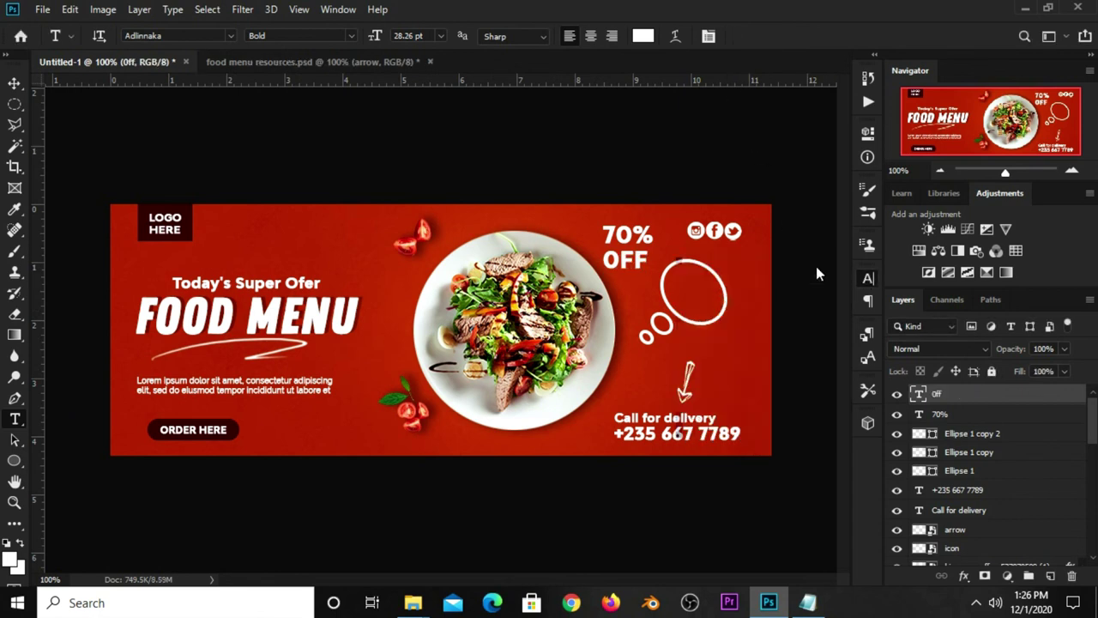
{"action": "left_click", "coordinate": [14, 83]}
- Shrink the OFF line to about 69% beneath 70%
{"action": "left_click", "coordinate": [525, 157]}
{"action": "left_click", "coordinate": [635, 264]}
{"action": "key", "text": "ctrl+t"}
{"action": "left_click_drag", "start_coordinate": [602, 269], "coordinate": [631, 239]}
{"action": "left_click", "coordinate": [624, 240]}
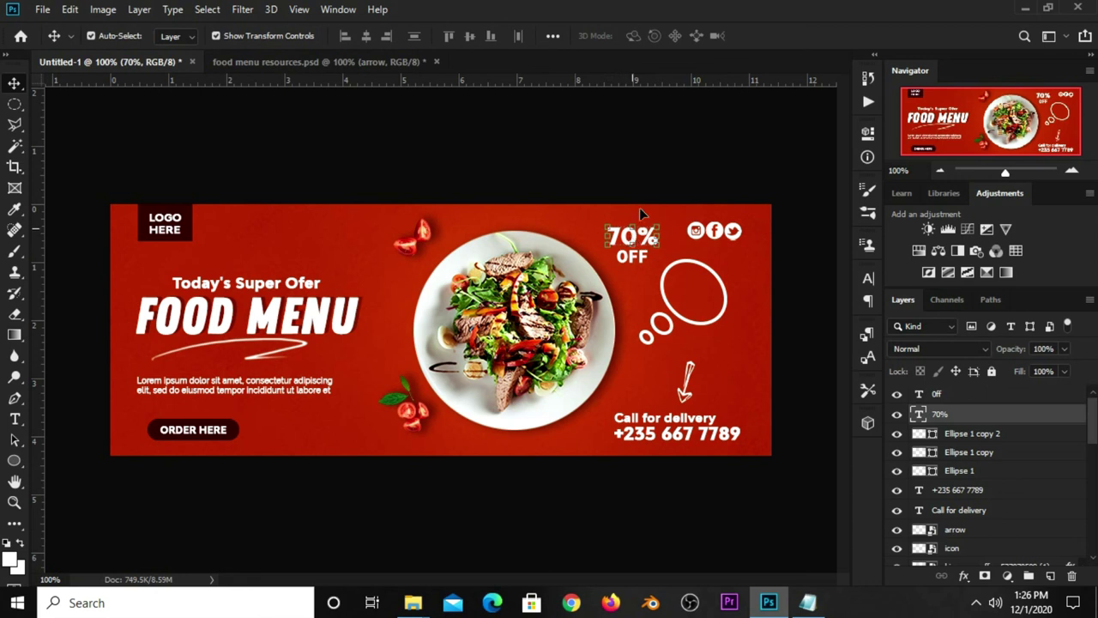
- Move 70% OFF together into the white circle and scale it to about 87%
{"action": "left_click", "coordinate": [673, 189]}
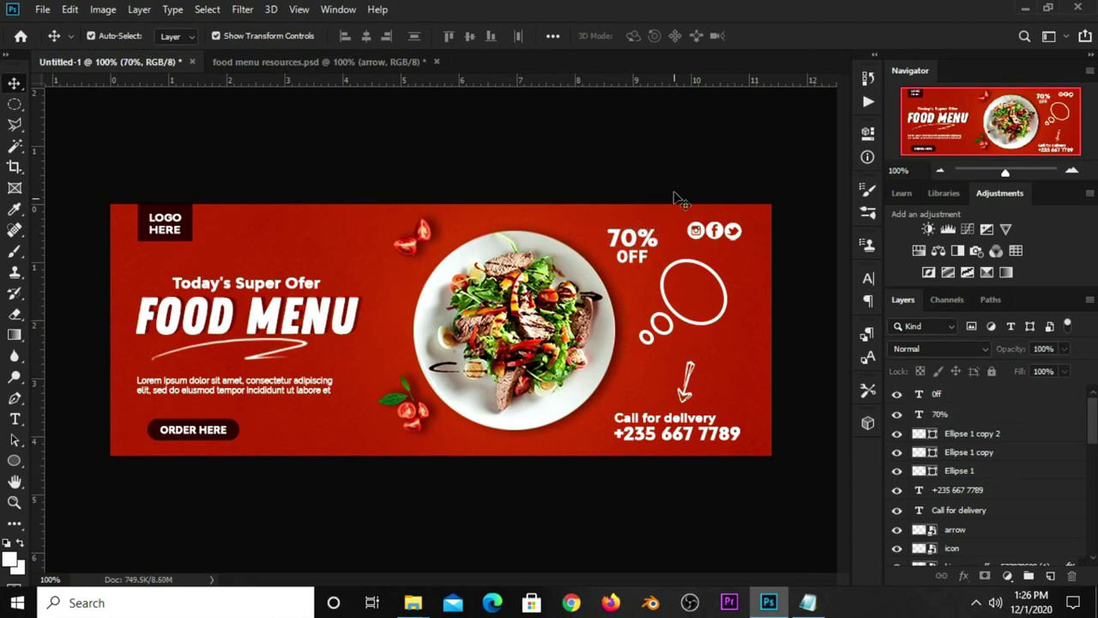
{"action": "left_click", "coordinate": [951, 393]}
{"action": "left_click", "coordinate": [944, 414], "text": "shift"}
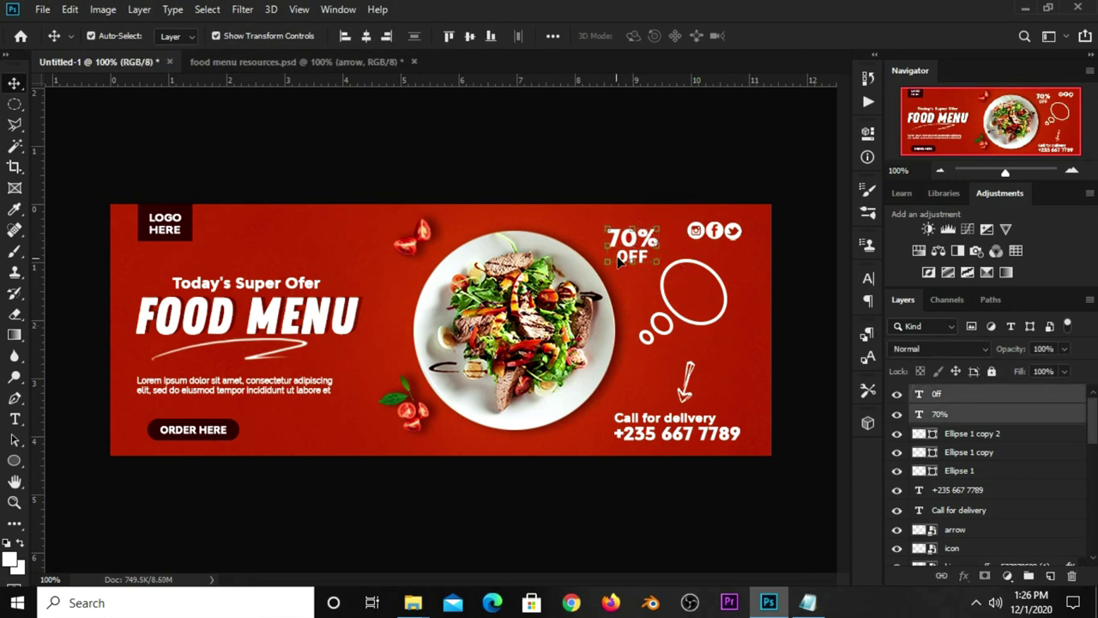
{"action": "key", "text": "ctrl+t"}
{"action": "mouse_move", "coordinate": [622, 248]}
{"action": "left_mouse_down"}
{"action": "mouse_move", "coordinate": [682, 294]}
{"action": "mouse_move", "coordinate": [717, 296]}
{"action": "left_mouse_up"}
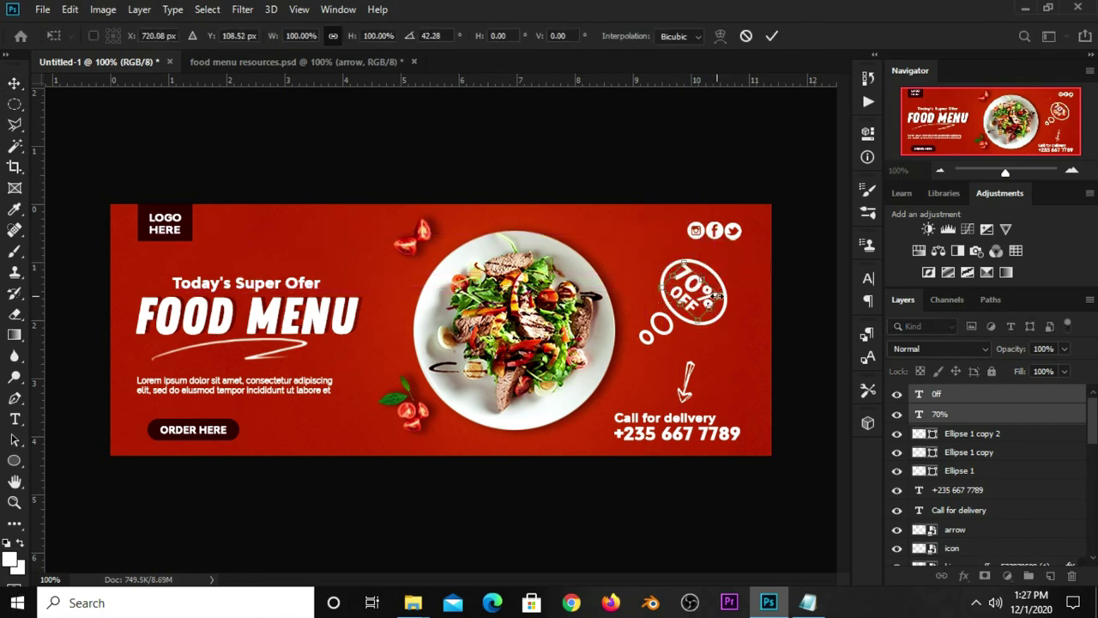
{"action": "mouse_move", "coordinate": [686, 265]}
{"action": "left_mouse_down"}
{"action": "mouse_move", "coordinate": [702, 289]}
{"action": "mouse_move", "coordinate": [699, 280]}
{"action": "left_mouse_up"}
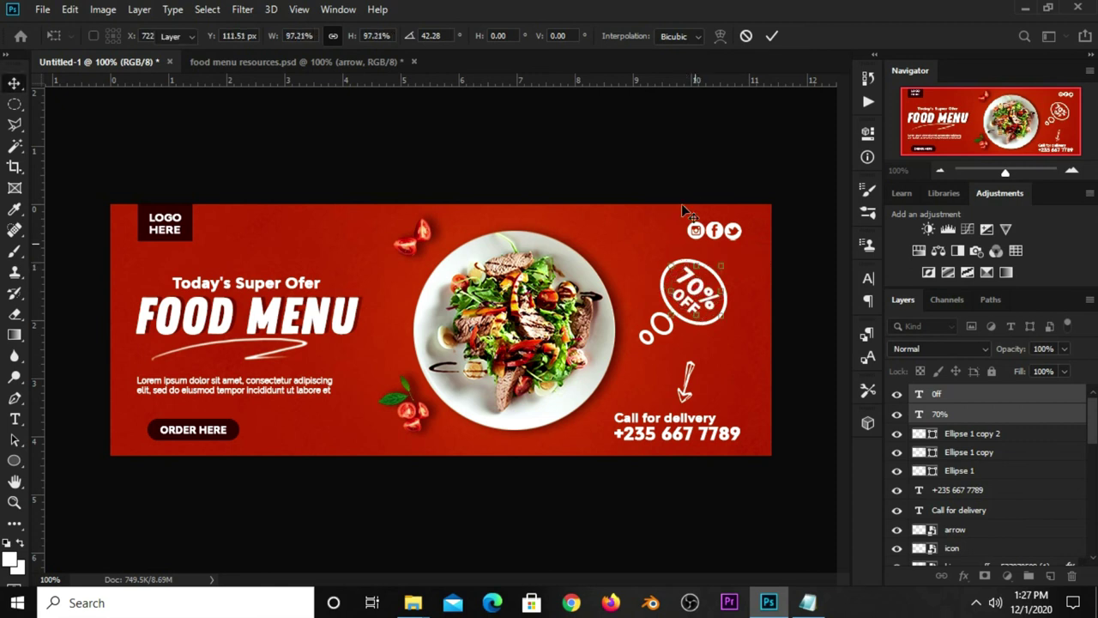
{"action": "key", "text": "Return"}
- Tilt the 70% OFF text about 42 degrees inside the circle
{"action": "left_click", "coordinate": [677, 172]}
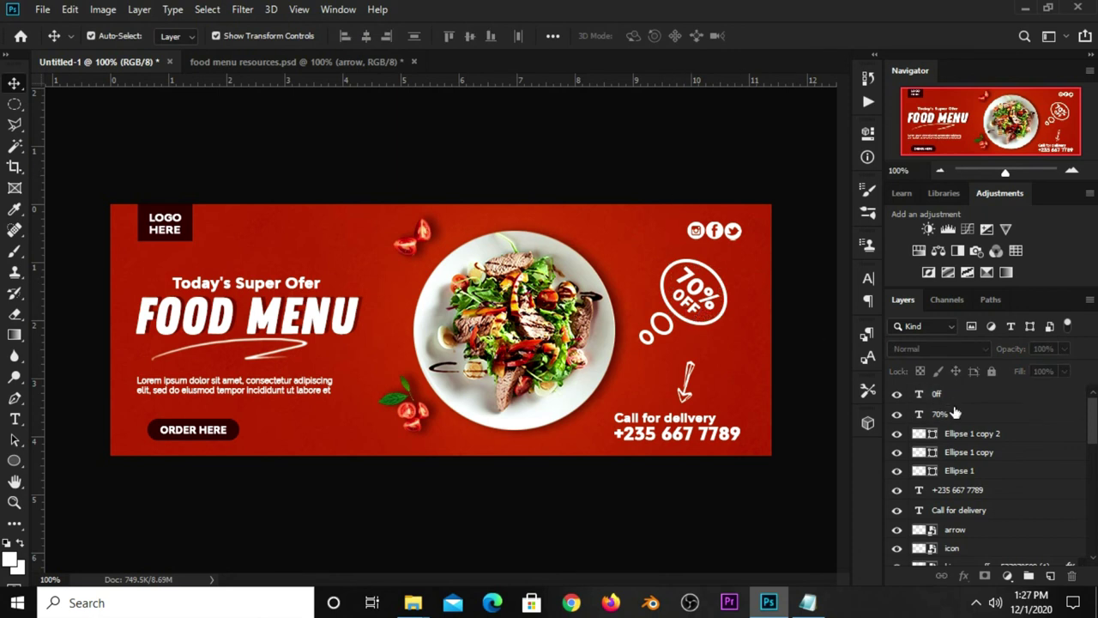
{"action": "left_click", "coordinate": [956, 401]}
{"action": "left_click", "coordinate": [956, 415], "text": "shift"}
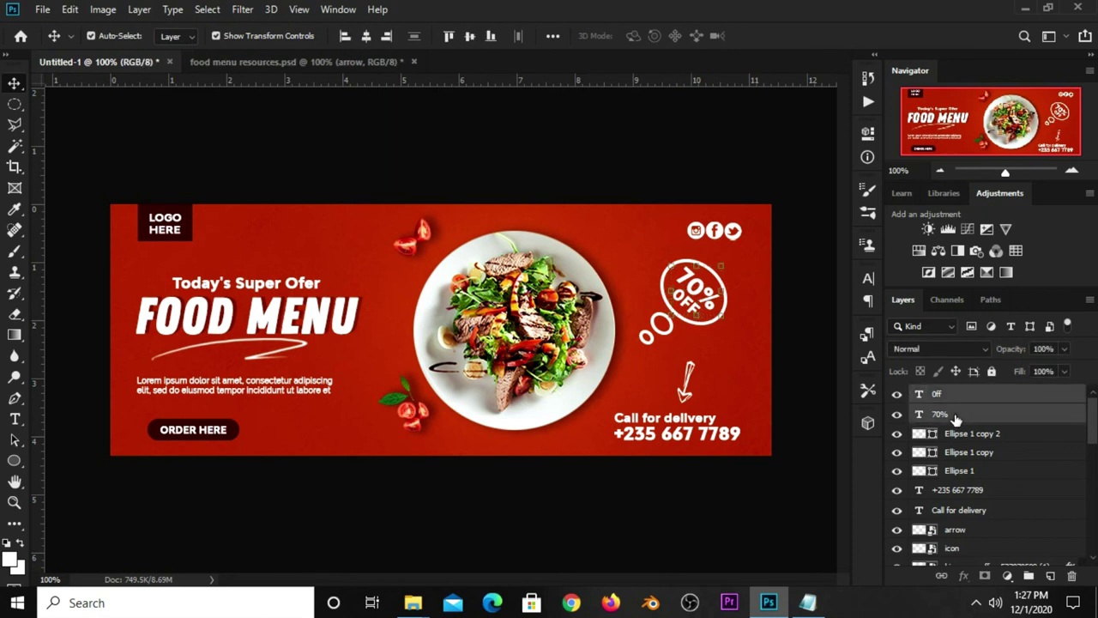
{"action": "key", "text": "ctrl+t"}
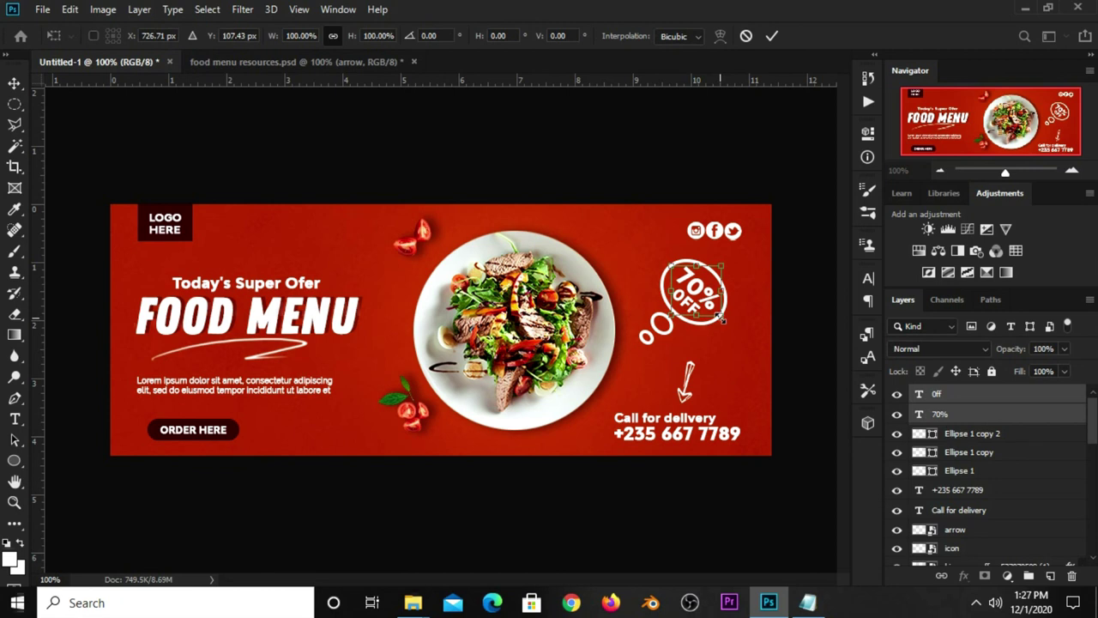
{"action": "key", "text": "Return"}
{"action": "left_click_drag", "start_coordinate": [714, 317], "coordinate": [701, 288]}
{"action": "left_click", "coordinate": [696, 191]}
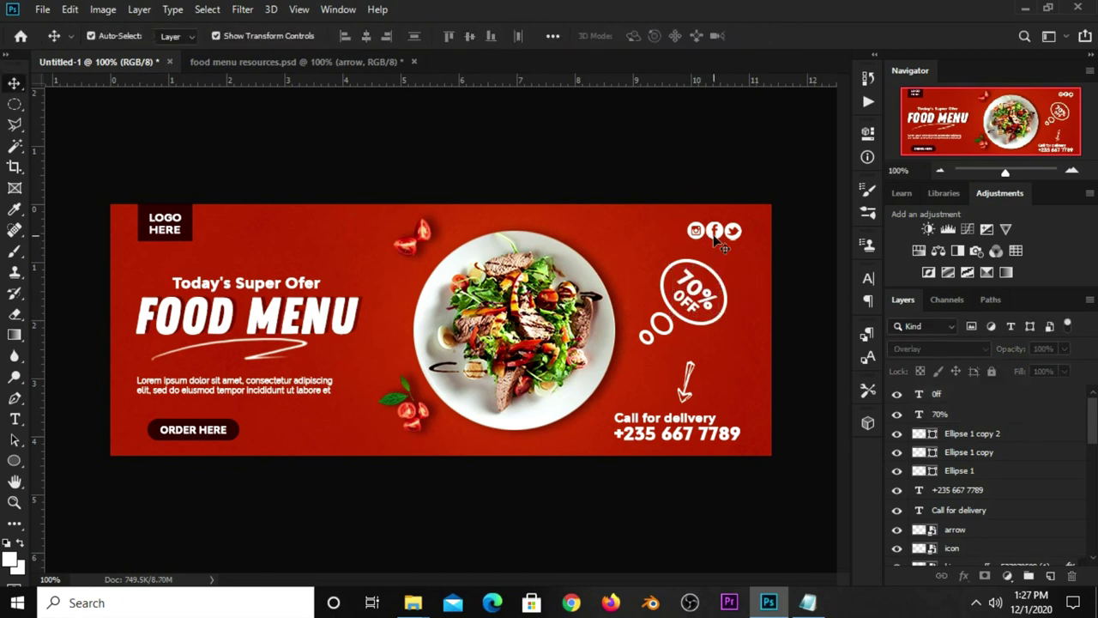
- Scale the social media icons group down slightly, to about 88%
{"action": "left_click", "coordinate": [715, 242]}
{"action": "left_click", "coordinate": [693, 232]}
{"action": "left_click", "coordinate": [687, 239]}
{"action": "left_click", "coordinate": [687, 239]}
{"action": "key", "text": "ctrl+t"}
{"action": "left_click_drag", "start_coordinate": [687, 241], "coordinate": [693, 237]}
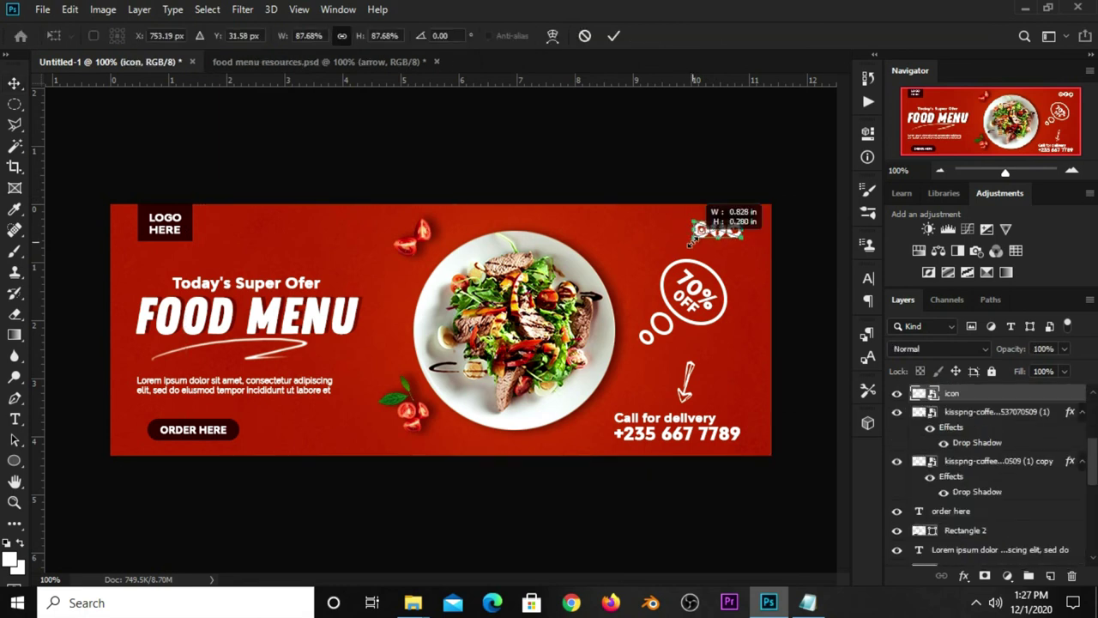
{"action": "key", "text": "Return"}
{"action": "left_click", "coordinate": [693, 190]}
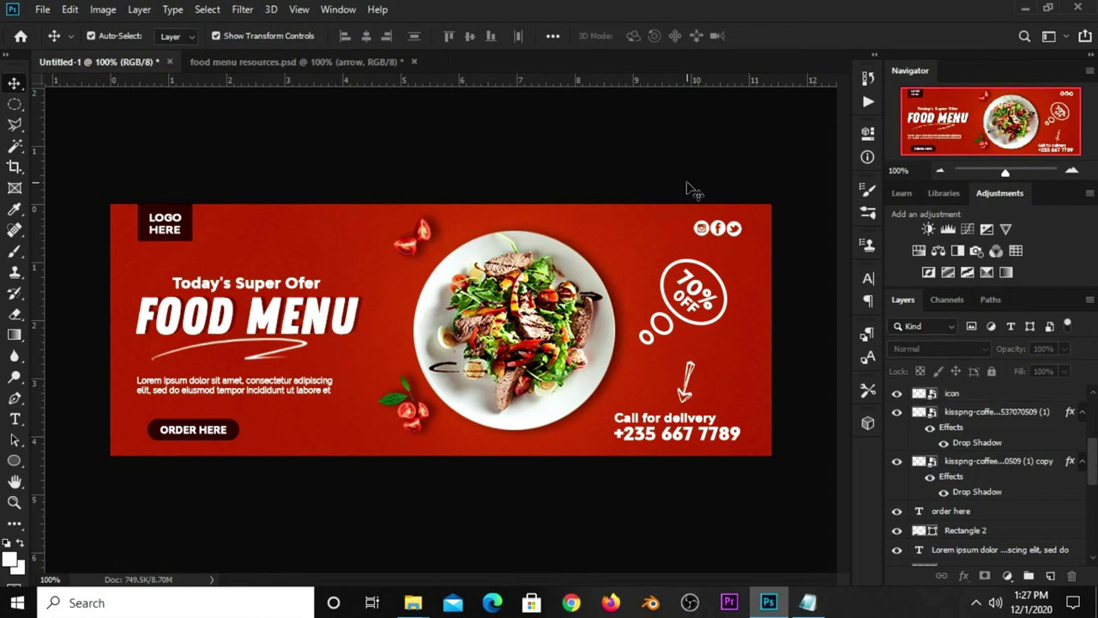
- Check the phone number text and briefly hide then reshow the overlay texture layer
{"action": "left_click", "coordinate": [644, 439]}
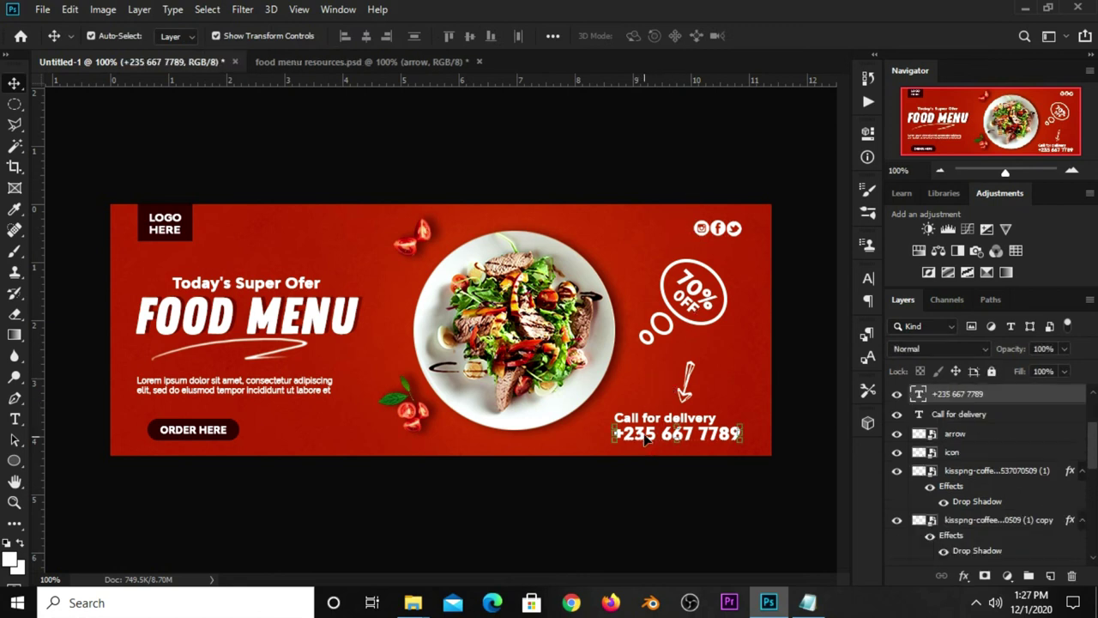
{"action": "left_click", "coordinate": [661, 152]}
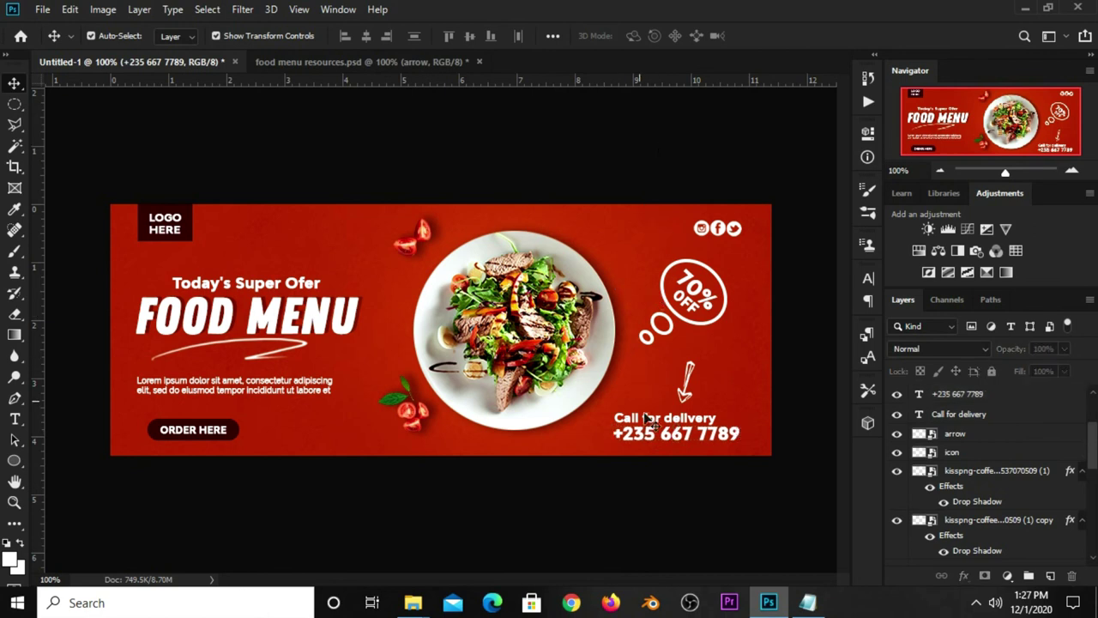
{"action": "left_click", "coordinate": [687, 397]}
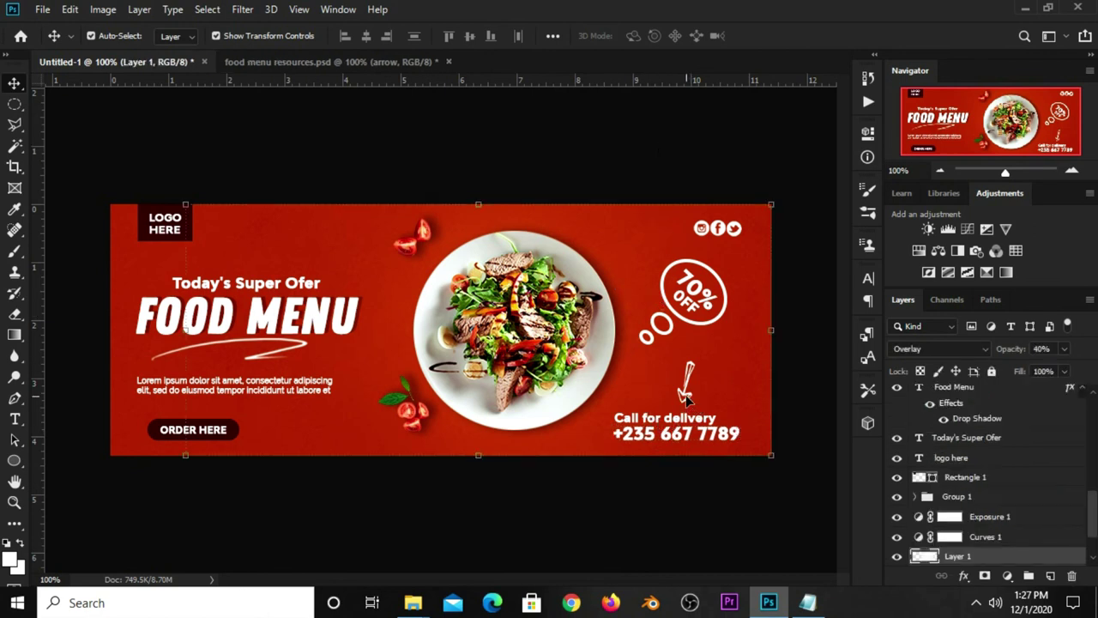
{"action": "left_click", "coordinate": [897, 558]}
{"action": "left_click", "coordinate": [897, 557]}
{"action": "left_click", "coordinate": [748, 507]}
- Nudge the arrow graphic slightly left and turn off Auto-Select
{"action": "left_click", "coordinate": [642, 429]}
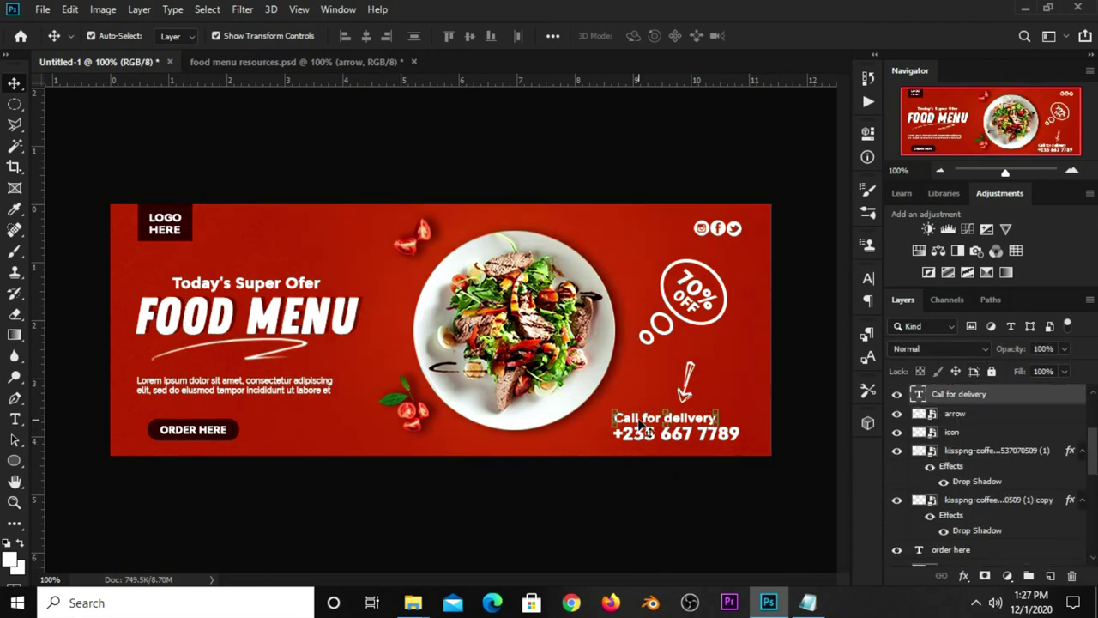
{"action": "left_click", "coordinate": [651, 485]}
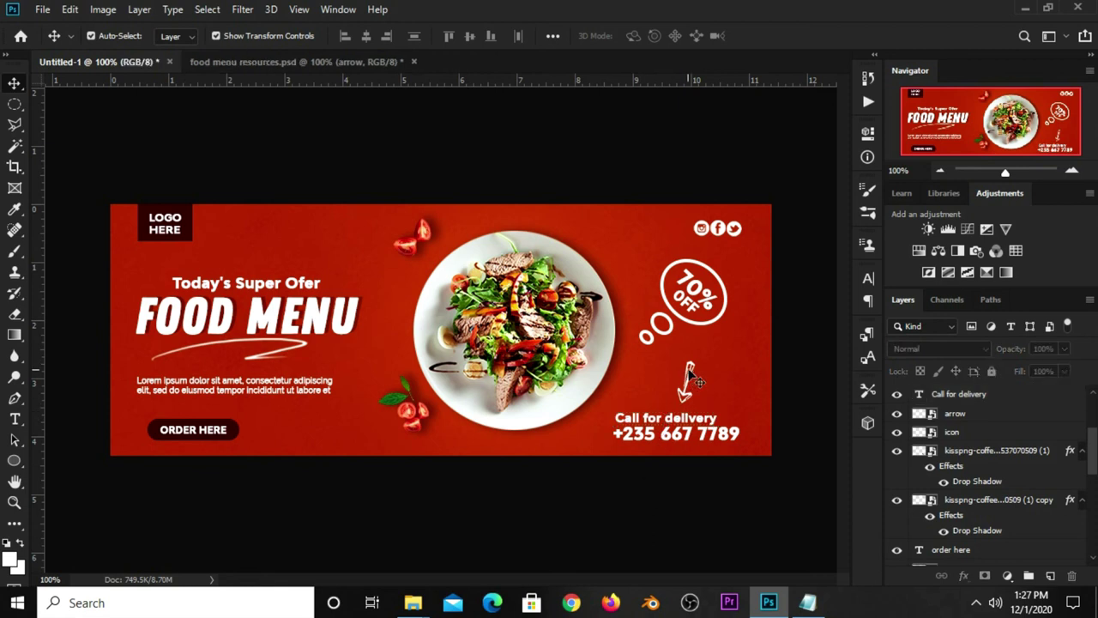
{"action": "left_click", "coordinate": [691, 367]}
{"action": "key", "text": "Left"}
{"action": "key", "text": "Left"}
{"action": "key", "text": "Left"}
{"action": "key", "text": "Left"}
{"action": "key", "text": "Left"}
{"action": "key", "text": "Left"}
{"action": "key", "text": "Left"}
{"action": "left_click", "coordinate": [695, 487]}
{"action": "key", "text": "ctrl"}
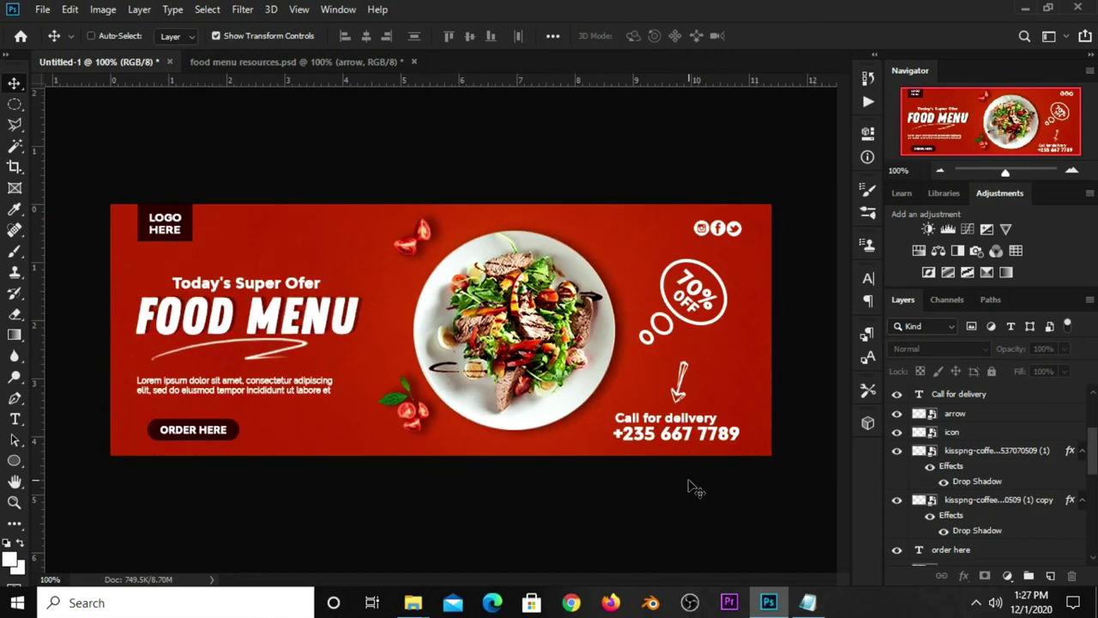